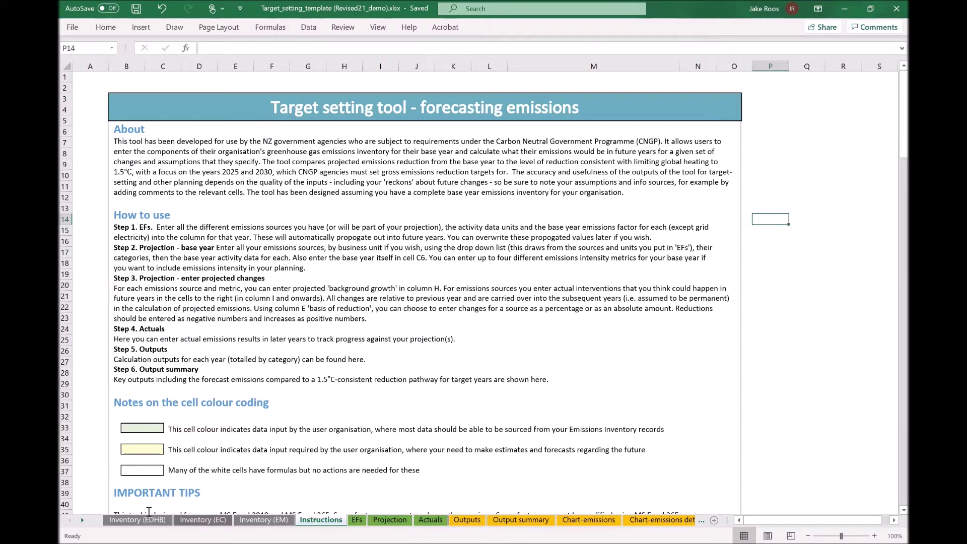
Review the three example inventory sheets, then examine the layout of the EFs, Projection and Actuals input sheets.
{"action": "left_click", "coordinate": [259, 523]}
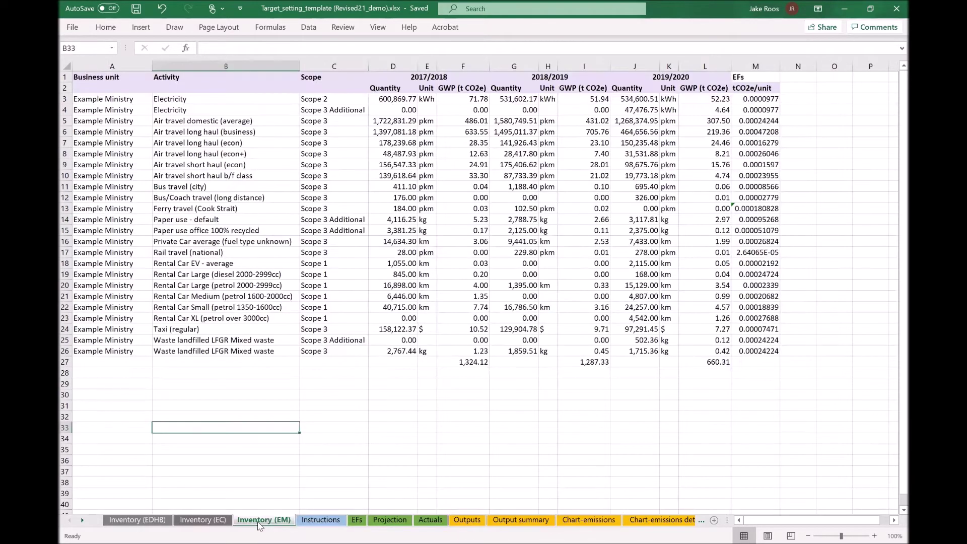
{"action": "left_click", "coordinate": [202, 521]}
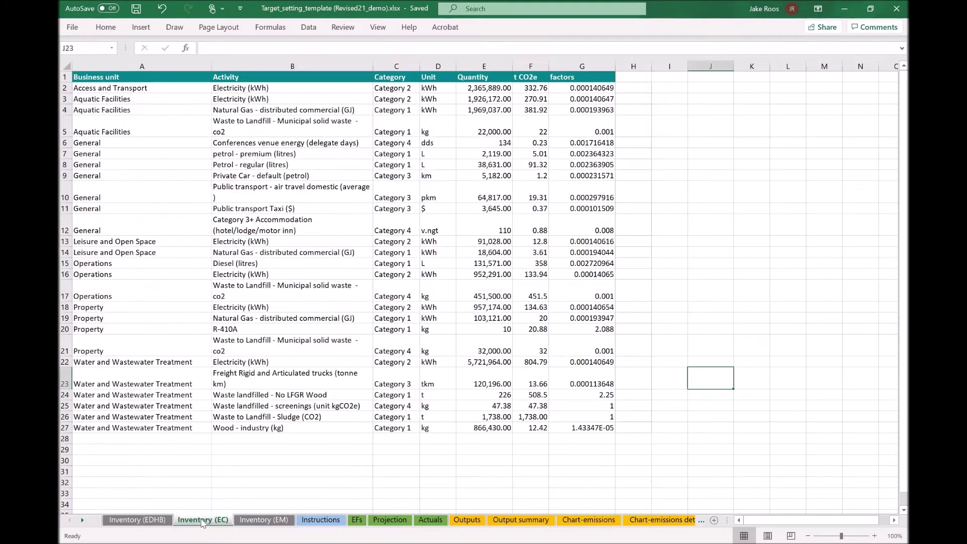
{"action": "left_click", "coordinate": [144, 523]}
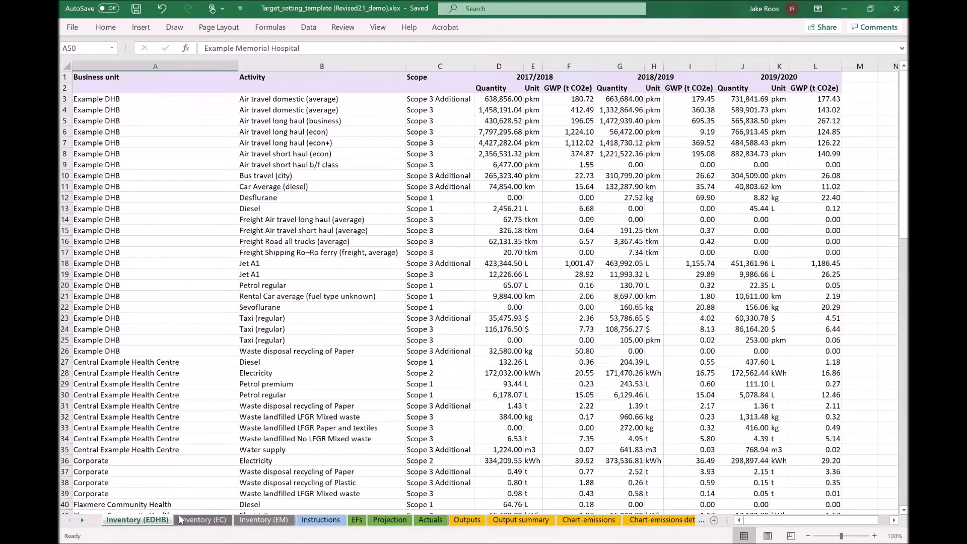
{"action": "left_click", "coordinate": [264, 519]}
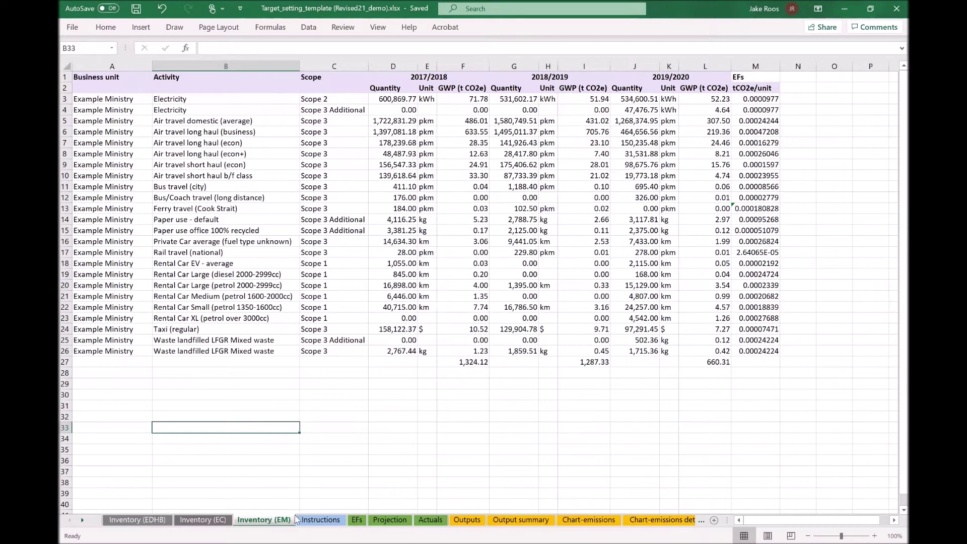
{"action": "left_click", "coordinate": [357, 520]}
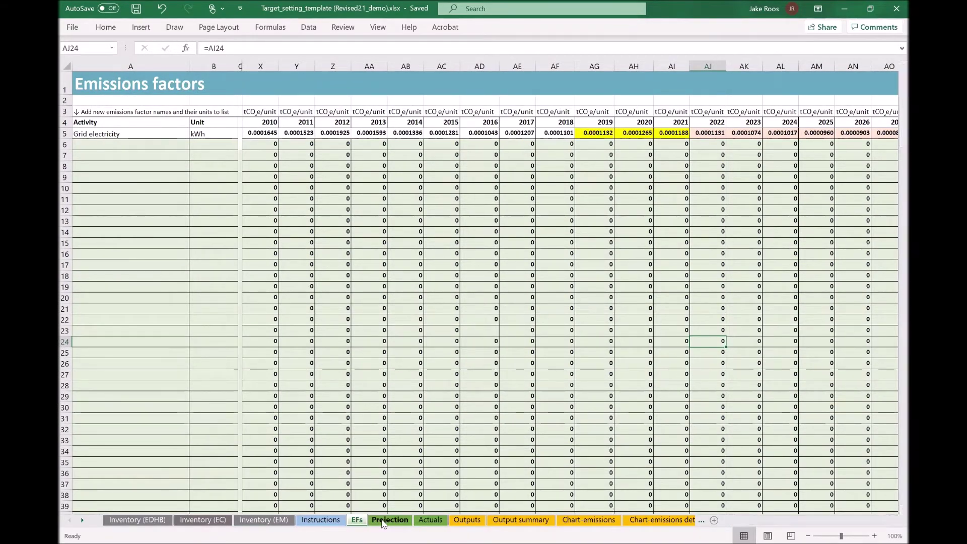
{"action": "left_click", "coordinate": [383, 521]}
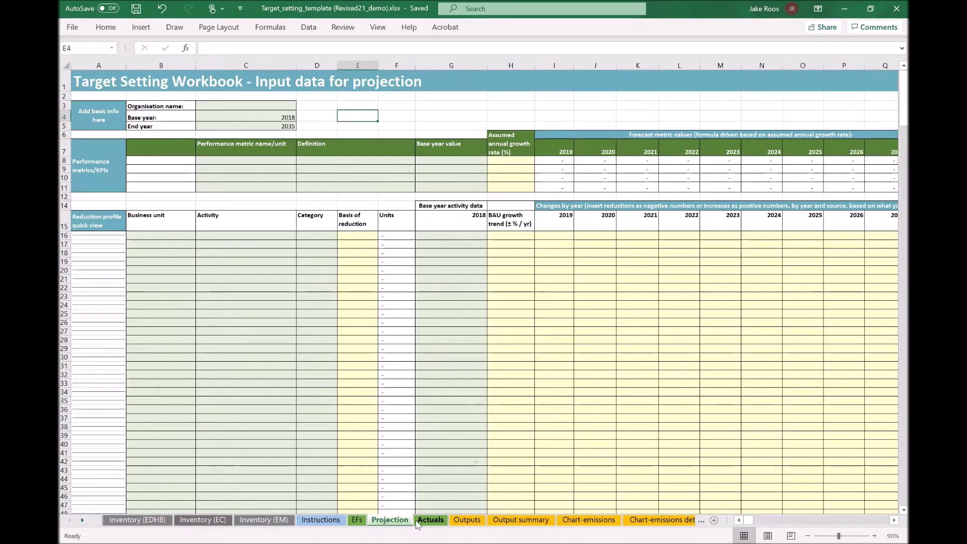
{"action": "left_click", "coordinate": [421, 520]}
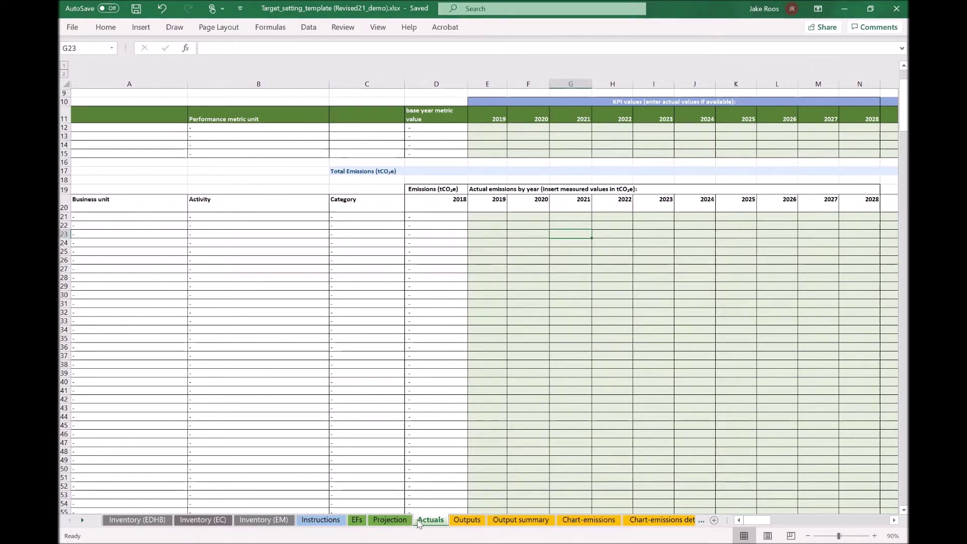
{"action": "left_click", "coordinate": [391, 521]}
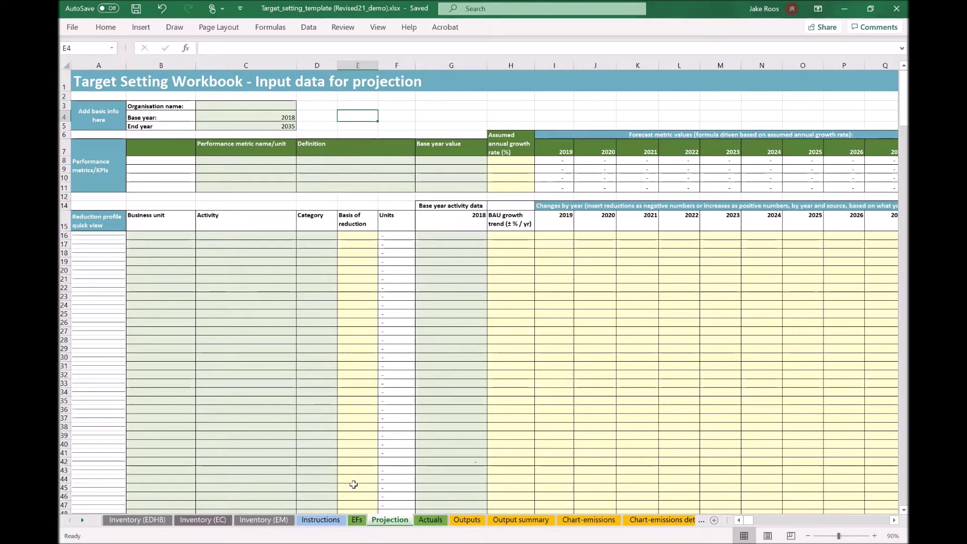
Copy the non-electricity activity names B5:B26 from Inventory (EM) and paste them as values into the EFs Activity column from A6.
{"action": "left_click", "coordinate": [278, 521]}
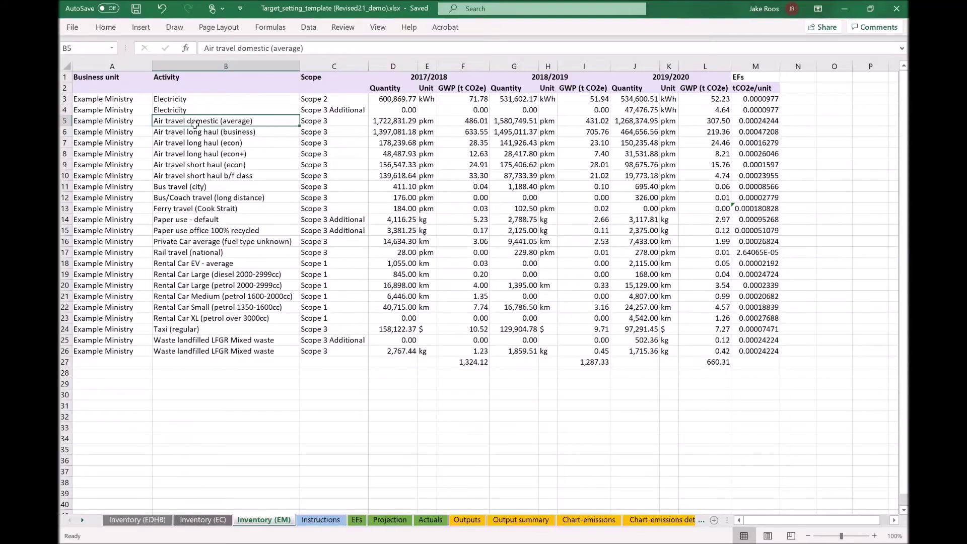
{"action": "left_click_drag", "start_coordinate": [193, 121], "coordinate": [199, 349]}
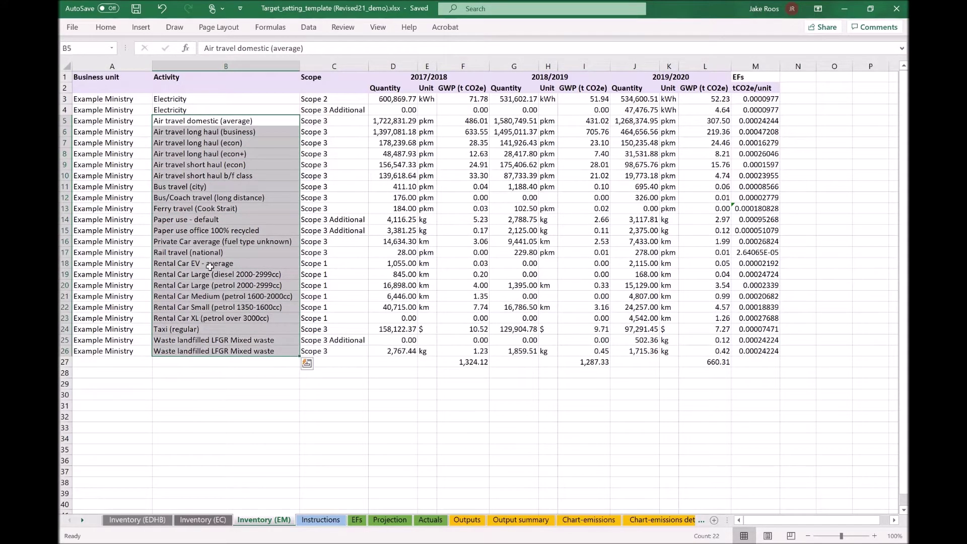
{"action": "left_click", "coordinate": [198, 98]}
{"action": "left_click", "coordinate": [174, 109]}
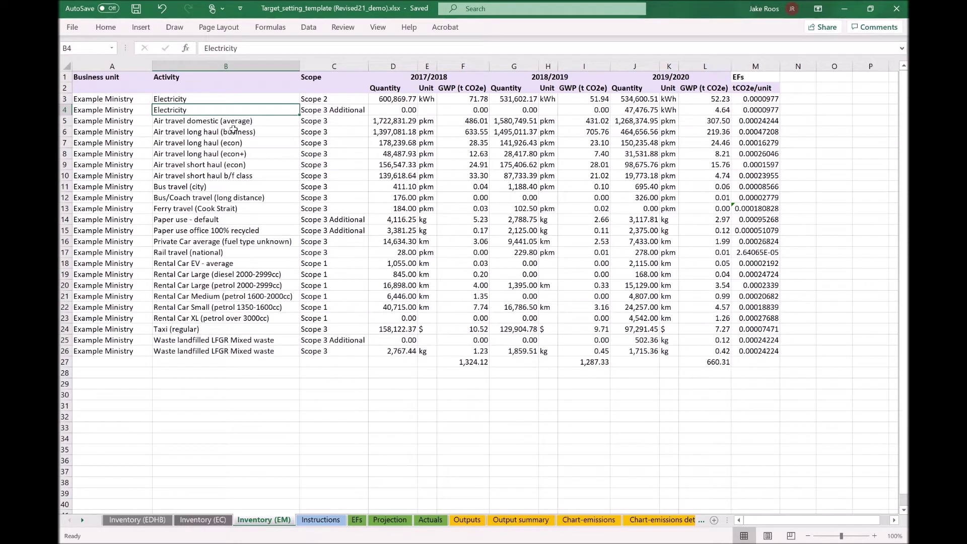
{"action": "left_click", "coordinate": [186, 119]}
{"action": "left_click_drag", "start_coordinate": [186, 120], "coordinate": [214, 349]}
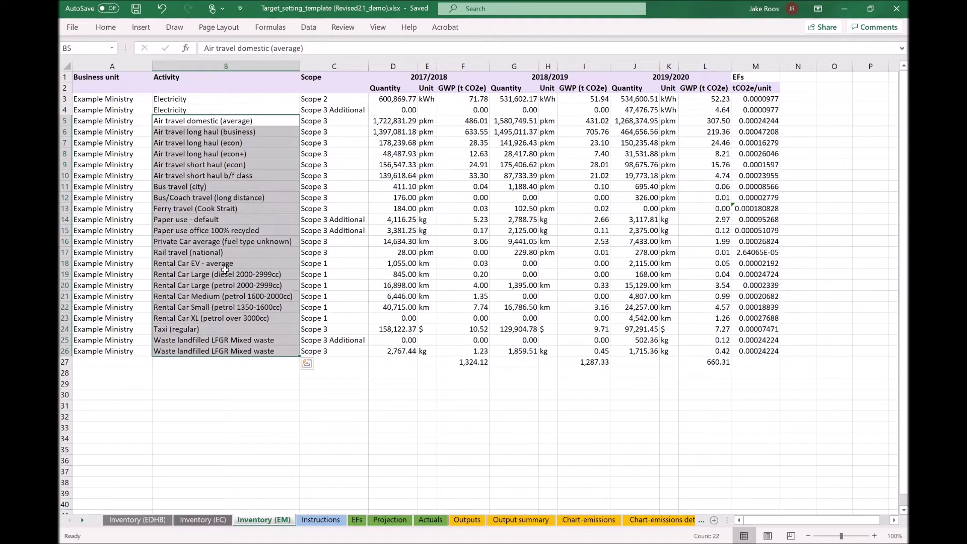
{"action": "key", "text": "ctrl+c"}
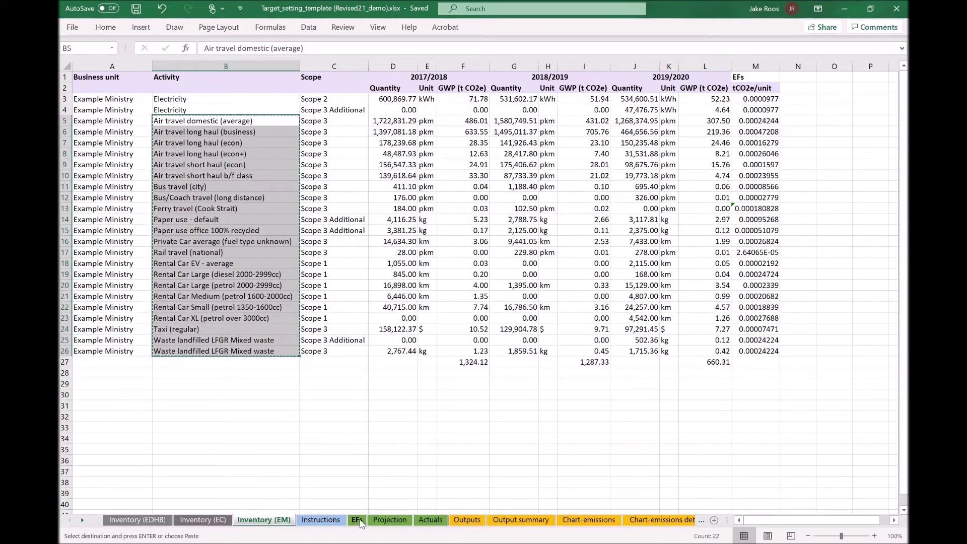
{"action": "left_click", "coordinate": [359, 520]}
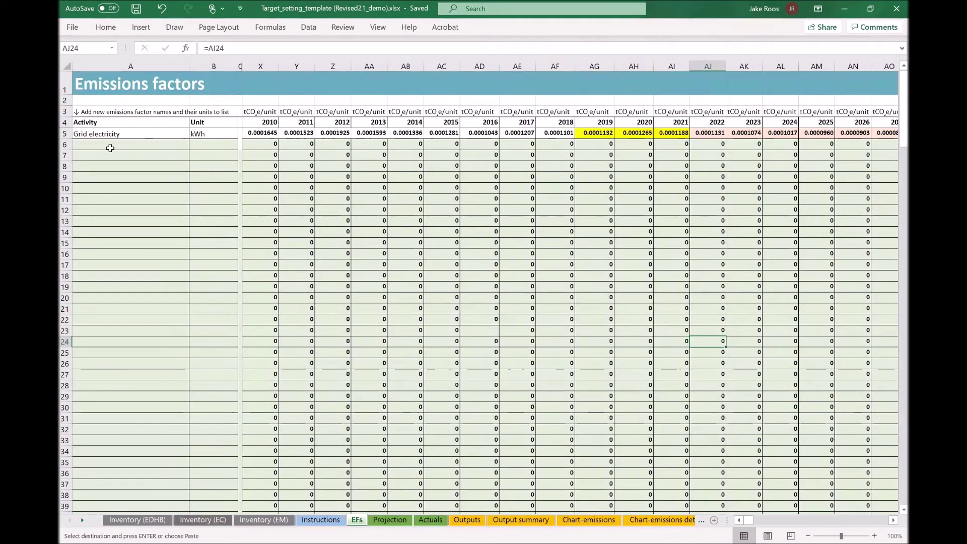
{"action": "left_click", "coordinate": [109, 148]}
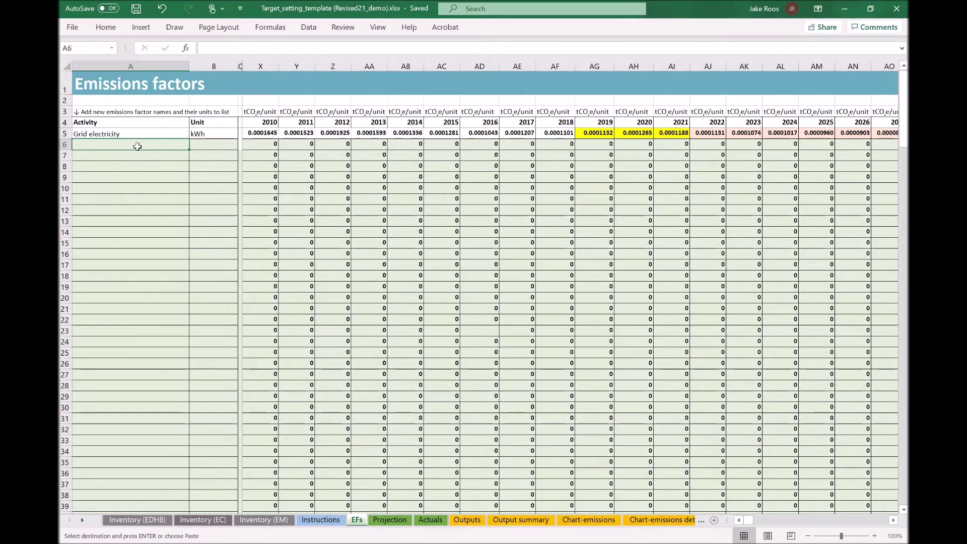
{"action": "right_click", "coordinate": [138, 147]}
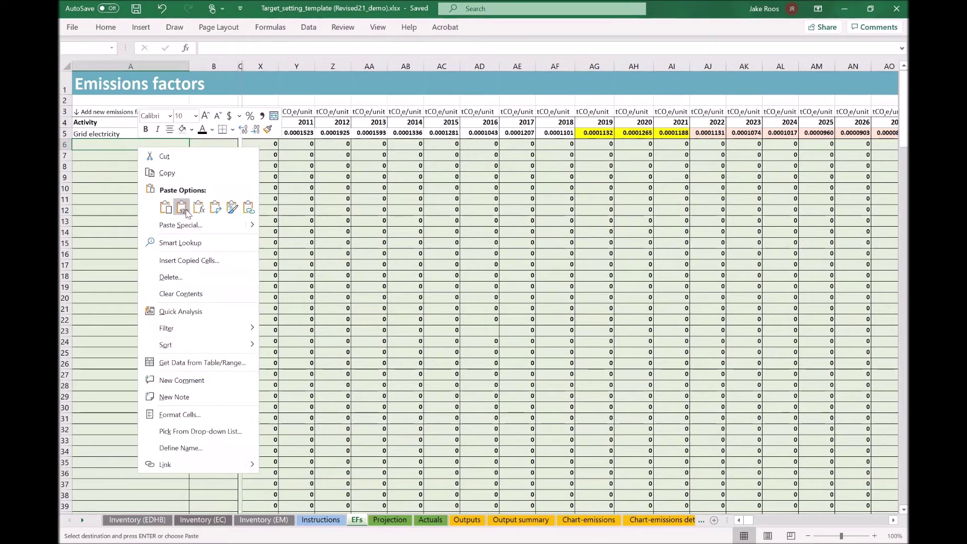
{"action": "left_click", "coordinate": [182, 207]}
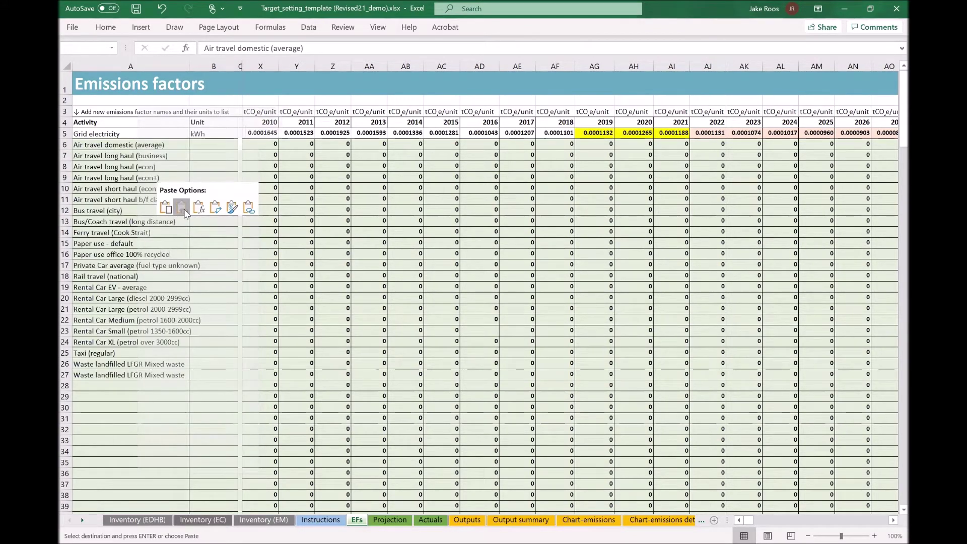
{"action": "left_click", "coordinate": [170, 396]}
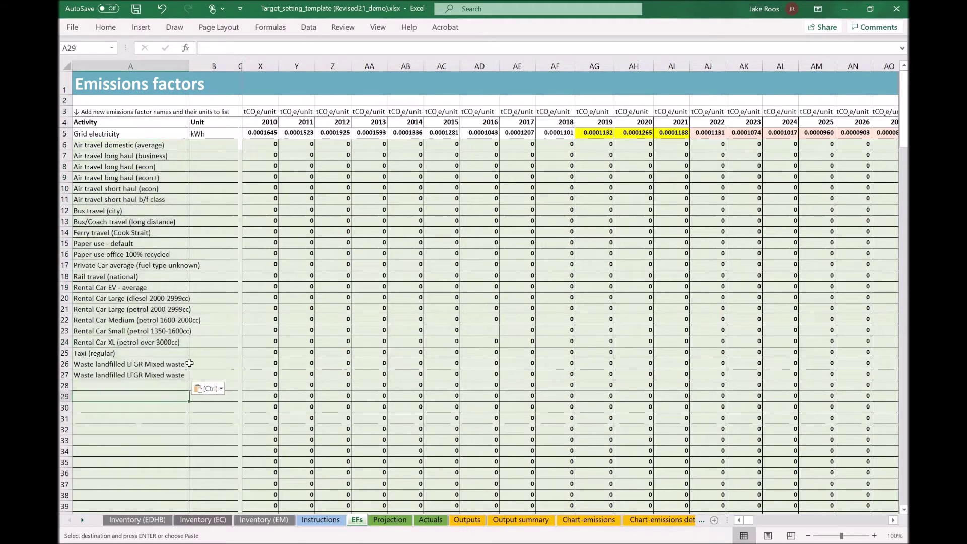
Copy the matching 2019/2020 units K5:K26 from Inventory (EM) and paste them as values into the EFs Unit column from B6.
{"action": "left_click", "coordinate": [262, 520]}
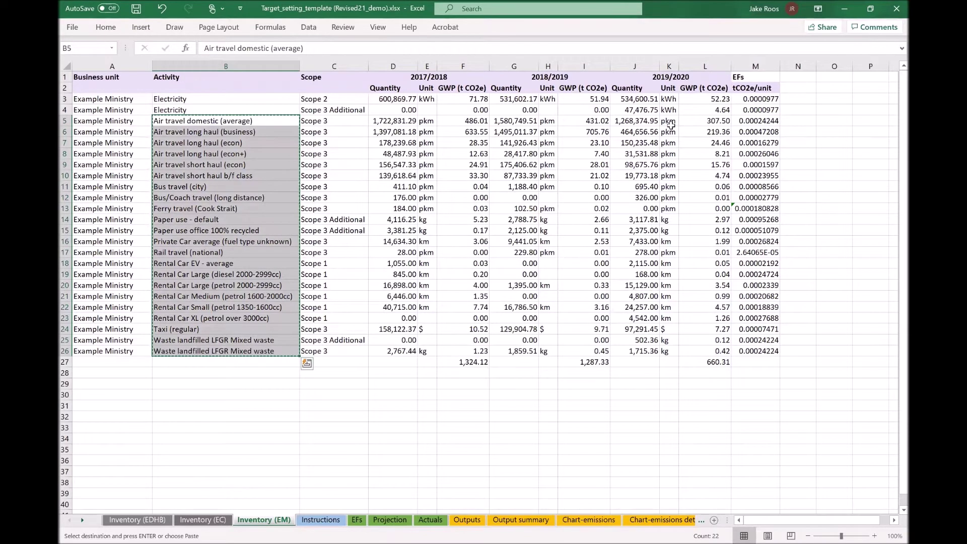
{"action": "left_click_drag", "start_coordinate": [669, 122], "coordinate": [665, 349]}
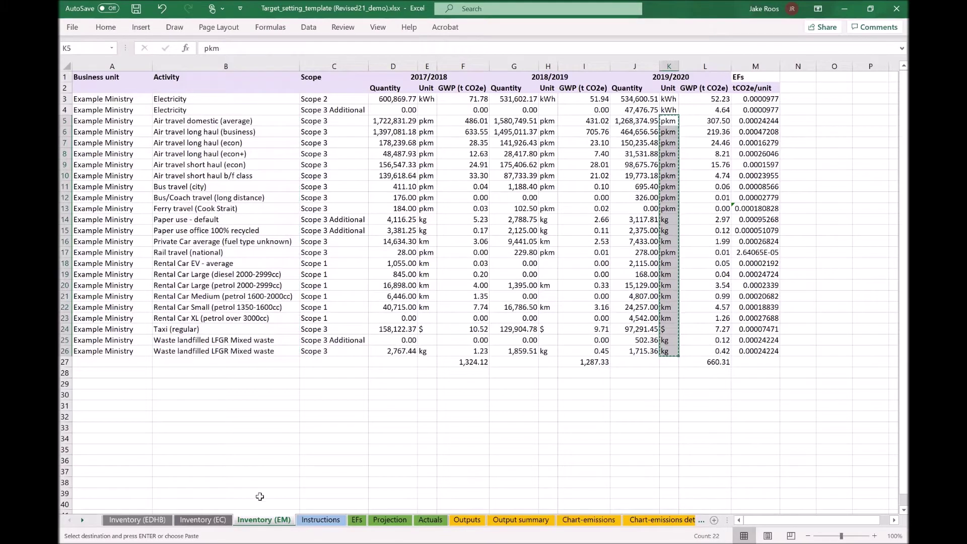
{"action": "left_click", "coordinate": [356, 519]}
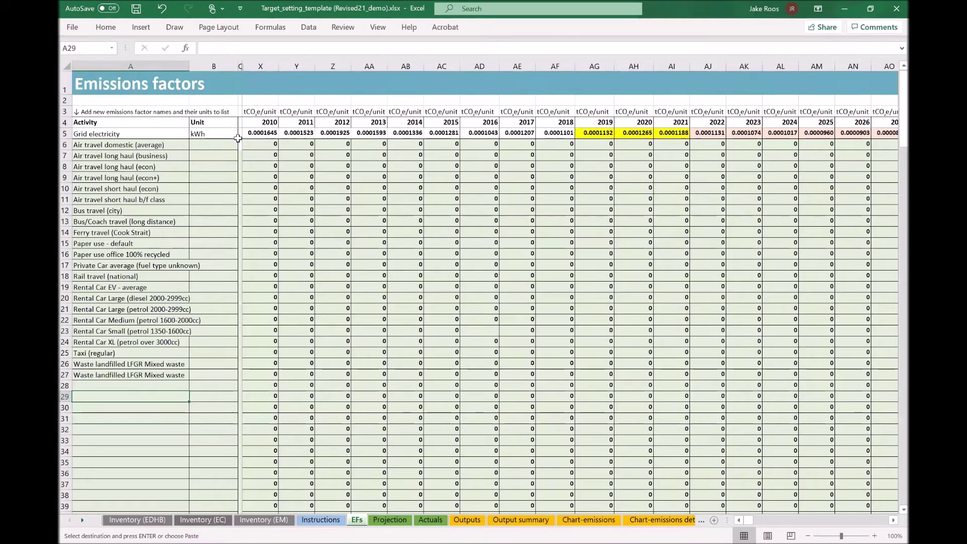
{"action": "left_click", "coordinate": [214, 145]}
{"action": "right_click", "coordinate": [214, 147]}
{"action": "left_click", "coordinate": [259, 206]}
{"action": "left_click", "coordinate": [145, 396]}
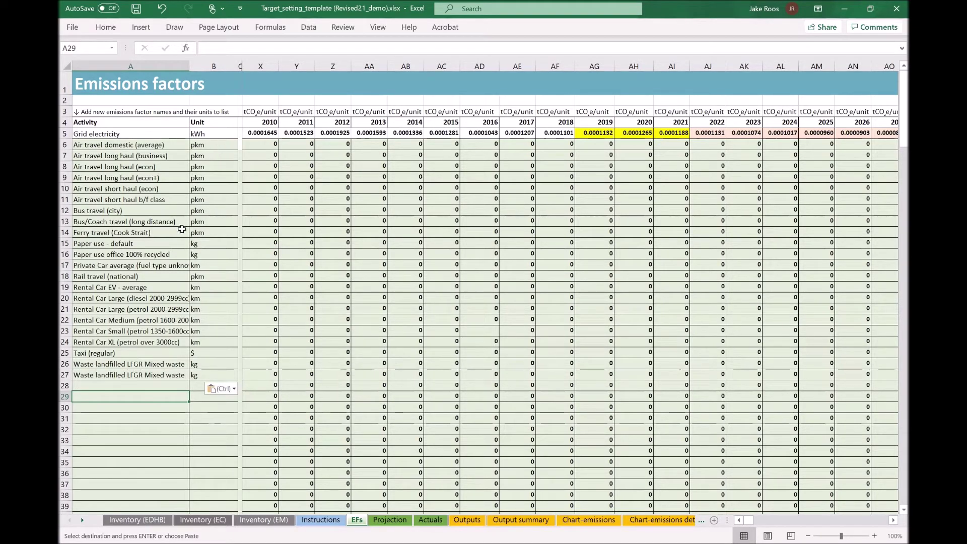
Copy the calculated emissions factors M5:M26 from Inventory (EM) and paste them as values into the EFs 2018 column from AF6.
{"action": "left_click", "coordinate": [265, 520]}
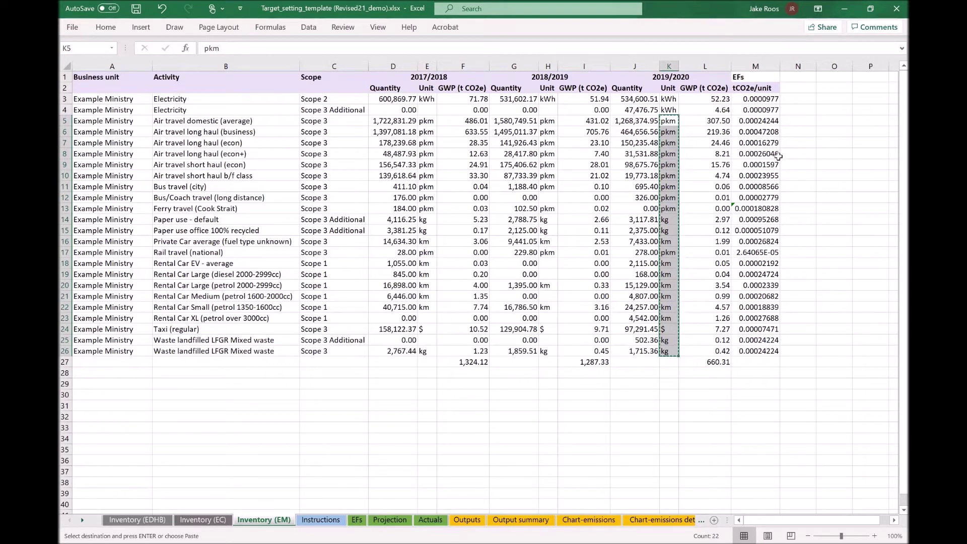
{"action": "left_click", "coordinate": [752, 121]}
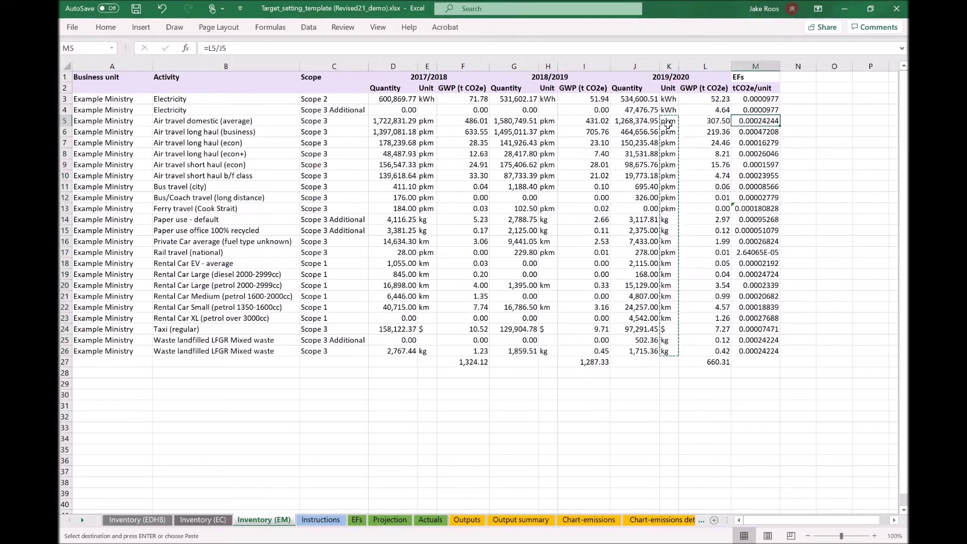
{"action": "left_click", "coordinate": [709, 122]}
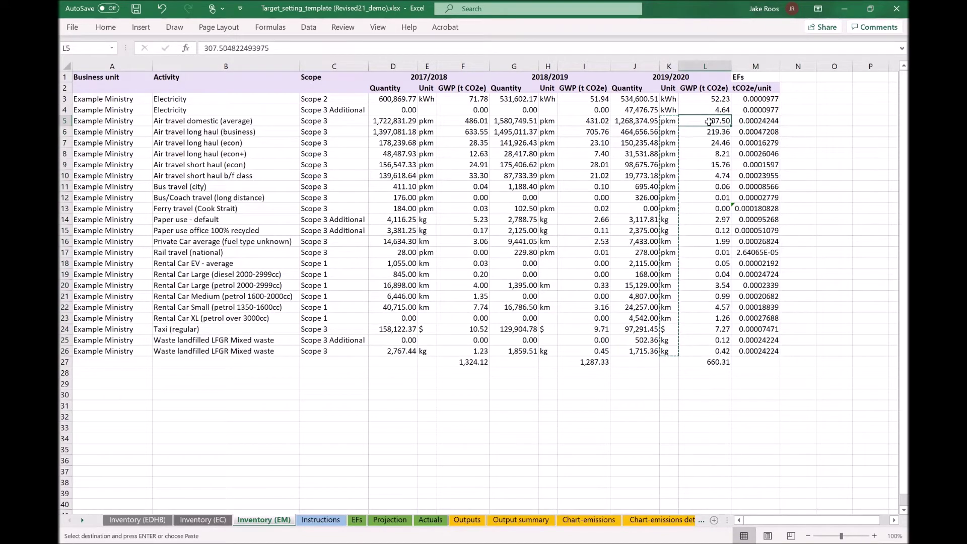
{"action": "left_click", "coordinate": [638, 122]}
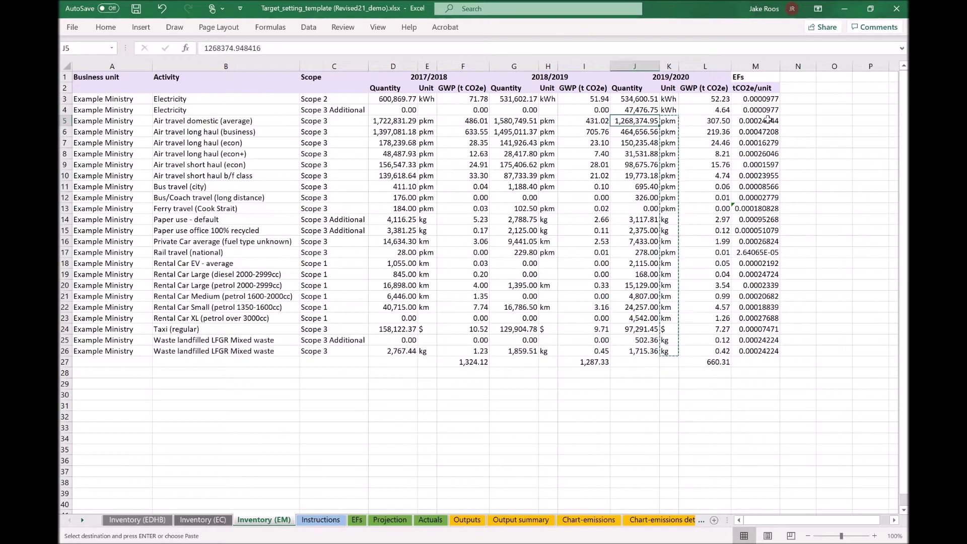
{"action": "left_click_drag", "start_coordinate": [768, 121], "coordinate": [757, 352]}
{"action": "key", "text": "ctrl+v"}
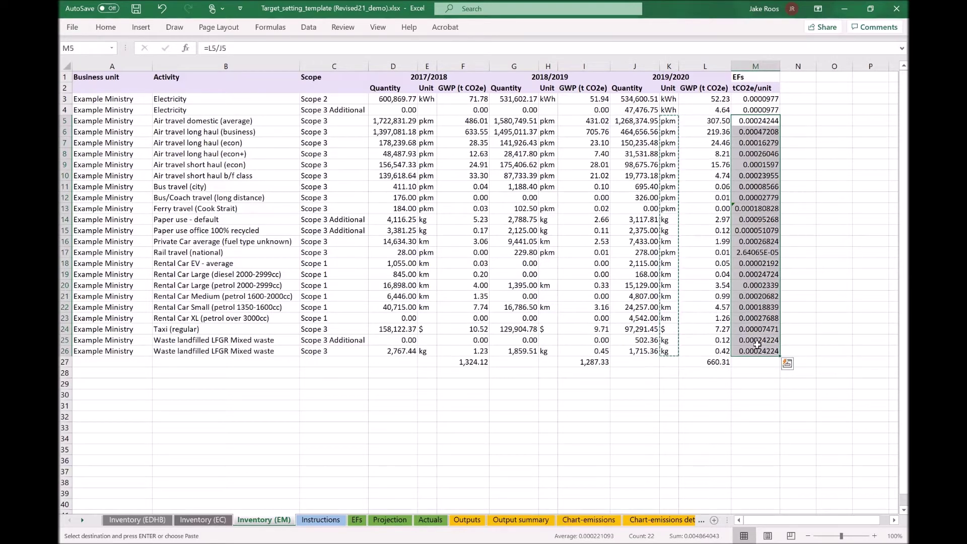
{"action": "key", "text": "ctrl+c"}
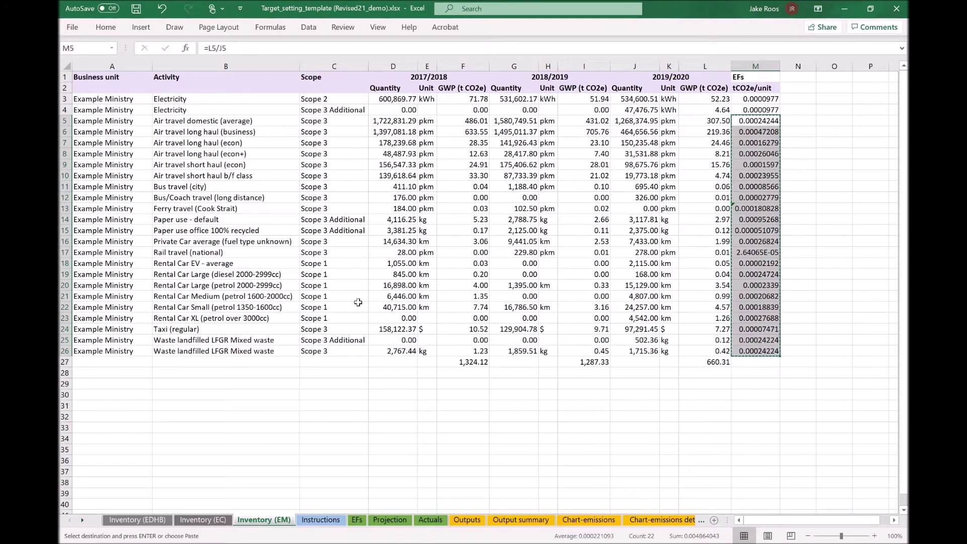
{"action": "left_click", "coordinate": [356, 519]}
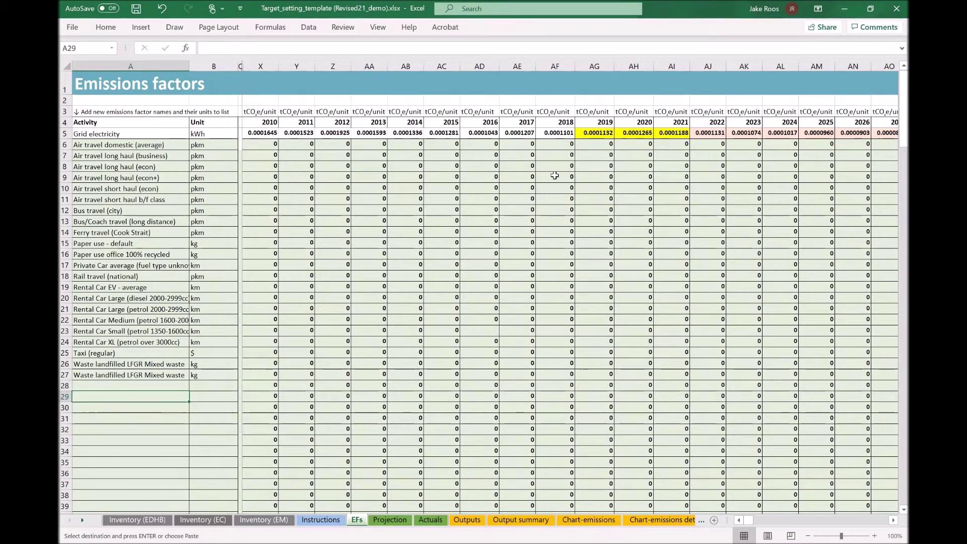
{"action": "left_click", "coordinate": [561, 145]}
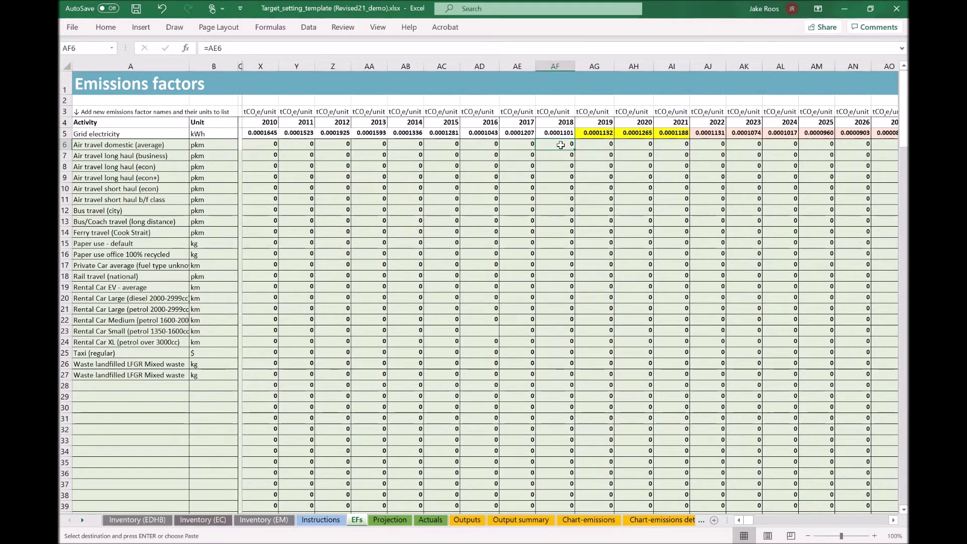
{"action": "right_click", "coordinate": [561, 145]}
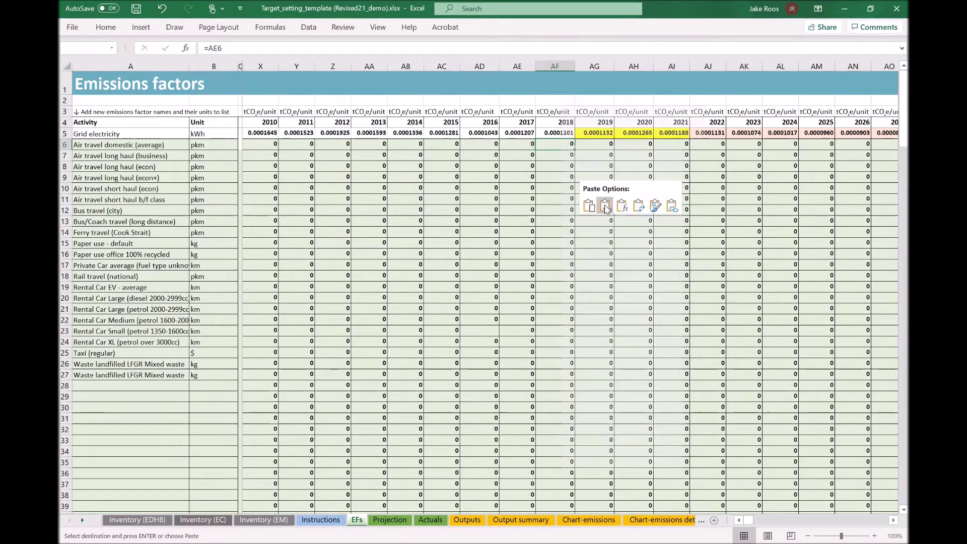
{"action": "left_click", "coordinate": [605, 205]}
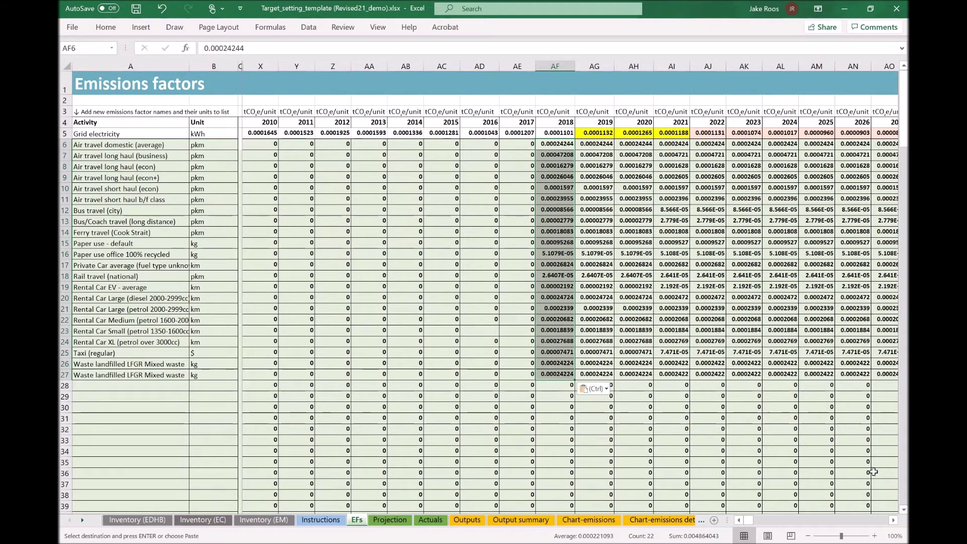
{"action": "left_click", "coordinate": [892, 524]}
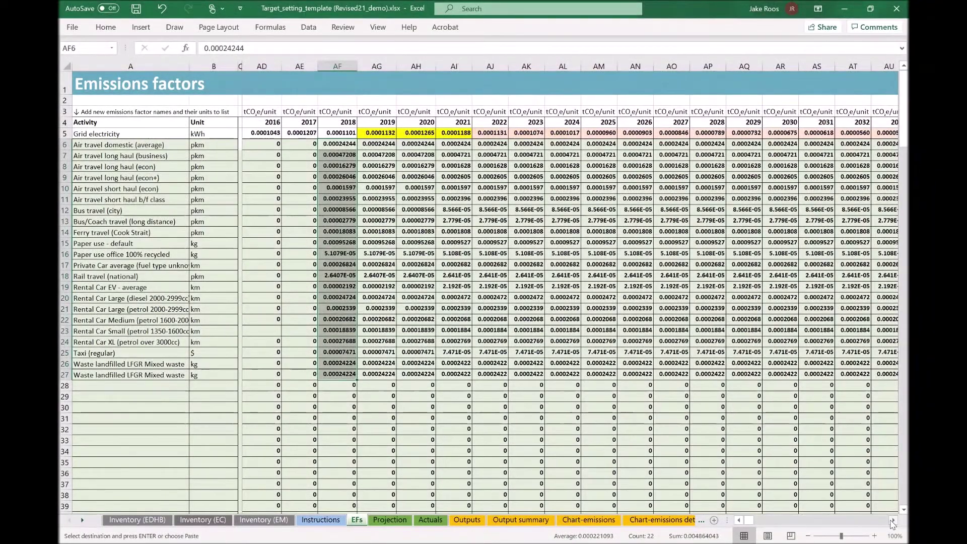
{"action": "left_click", "coordinate": [738, 521]}
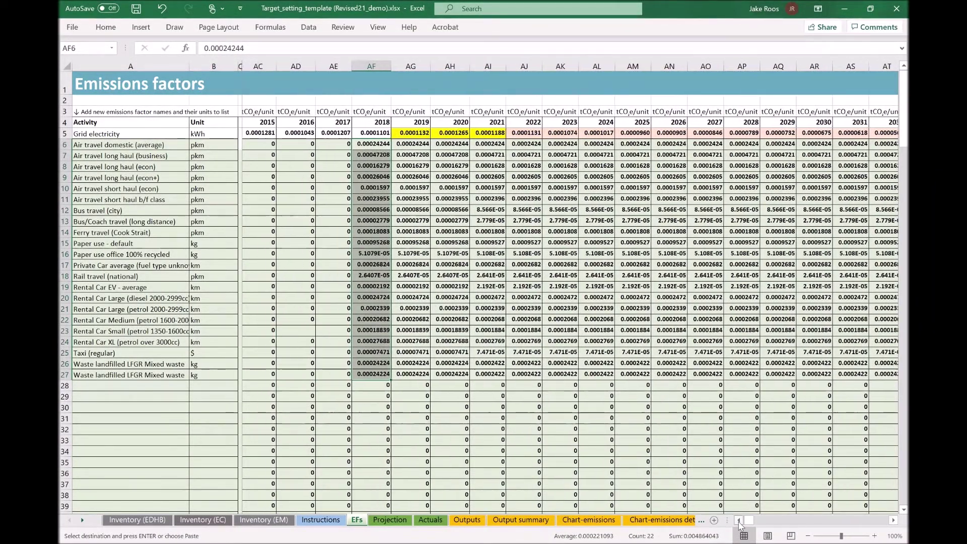
{"action": "left_click", "coordinate": [739, 522]}
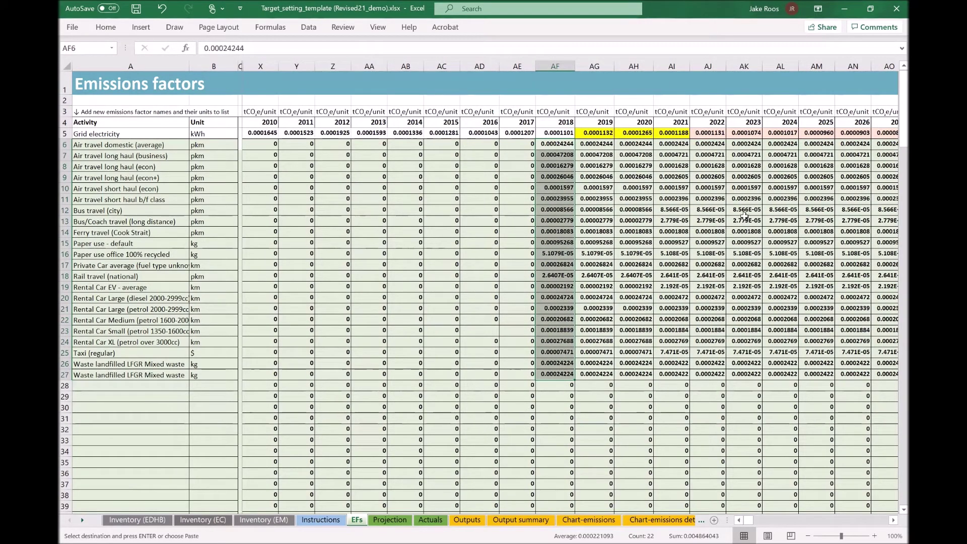
Examine how the EFs sheet carries emissions factors across the years, including the Grid electricity source note and the formulas beside the 2018 column.
{"action": "left_click", "coordinate": [766, 200]}
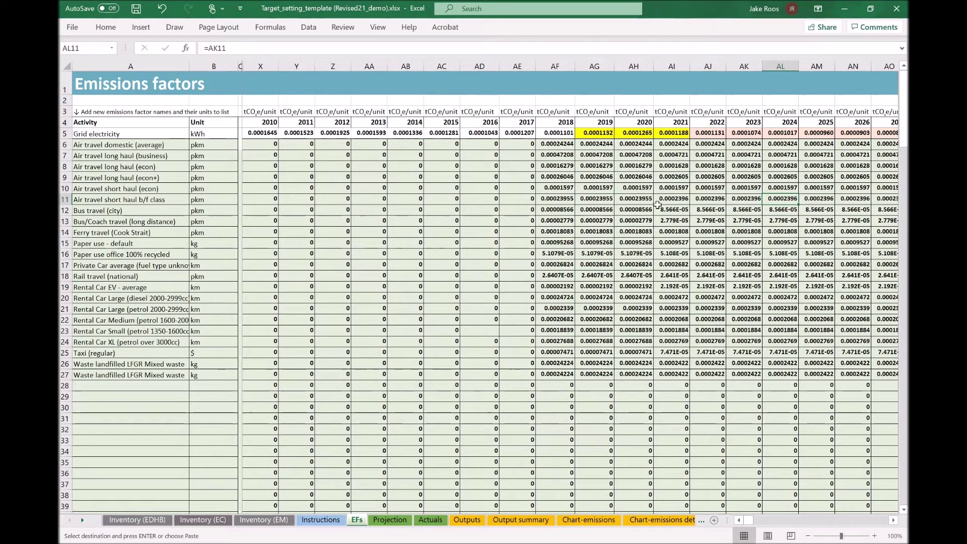
{"action": "left_click", "coordinate": [565, 133]}
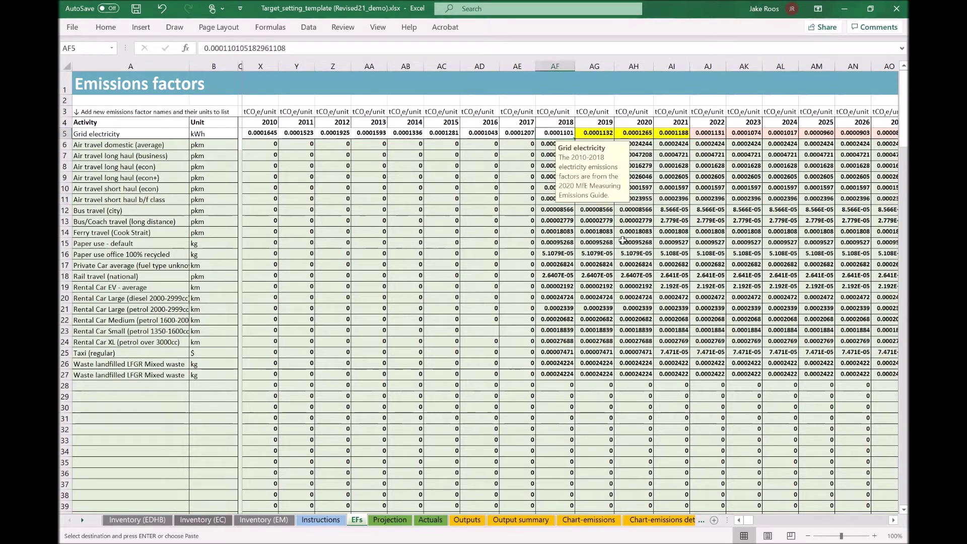
{"action": "left_click", "coordinate": [591, 221]}
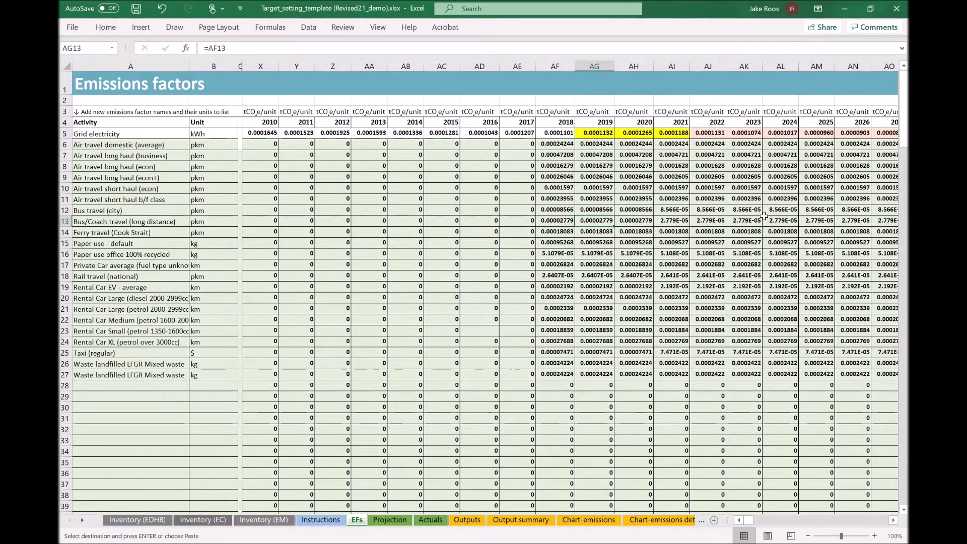
{"action": "left_click", "coordinate": [893, 521]}
{"action": "left_click", "coordinate": [893, 521]}
{"action": "left_click", "coordinate": [893, 521]}
{"action": "left_click", "coordinate": [893, 521]}
{"action": "left_click", "coordinate": [893, 521]}
{"action": "left_click", "coordinate": [893, 521]}
{"action": "left_click", "coordinate": [893, 521]}
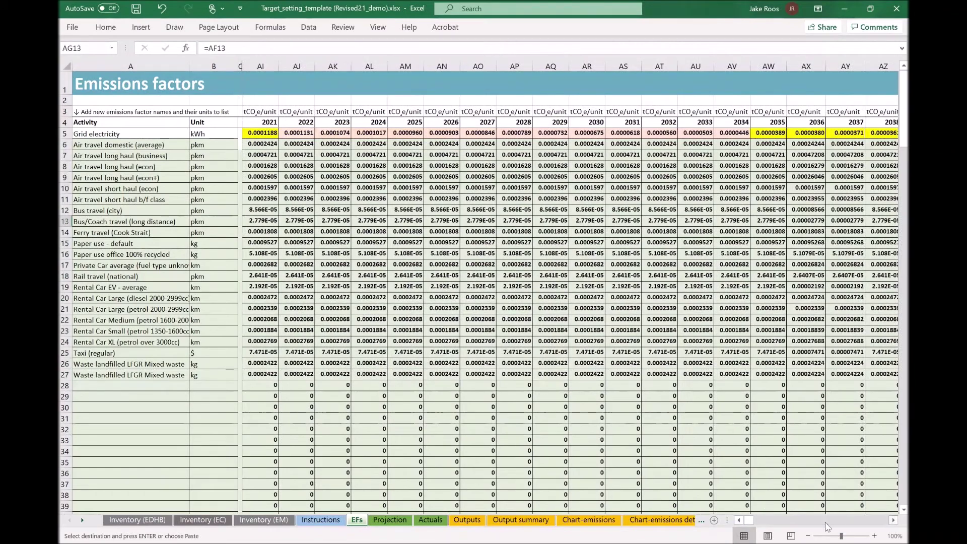
{"action": "left_click", "coordinate": [740, 520]}
{"action": "left_click", "coordinate": [740, 520]}
{"action": "left_click", "coordinate": [739, 520]}
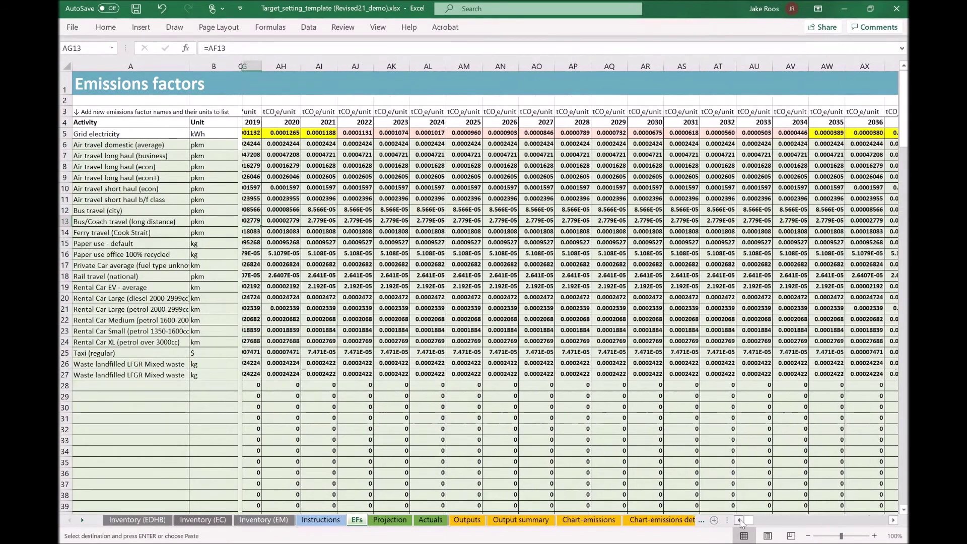
{"action": "left_click", "coordinate": [739, 520]}
{"action": "left_click", "coordinate": [739, 519]}
{"action": "left_click", "coordinate": [739, 520]}
{"action": "left_click", "coordinate": [740, 519]}
{"action": "left_click", "coordinate": [739, 520]}
{"action": "left_click", "coordinate": [740, 519]}
{"action": "left_click", "coordinate": [739, 520]}
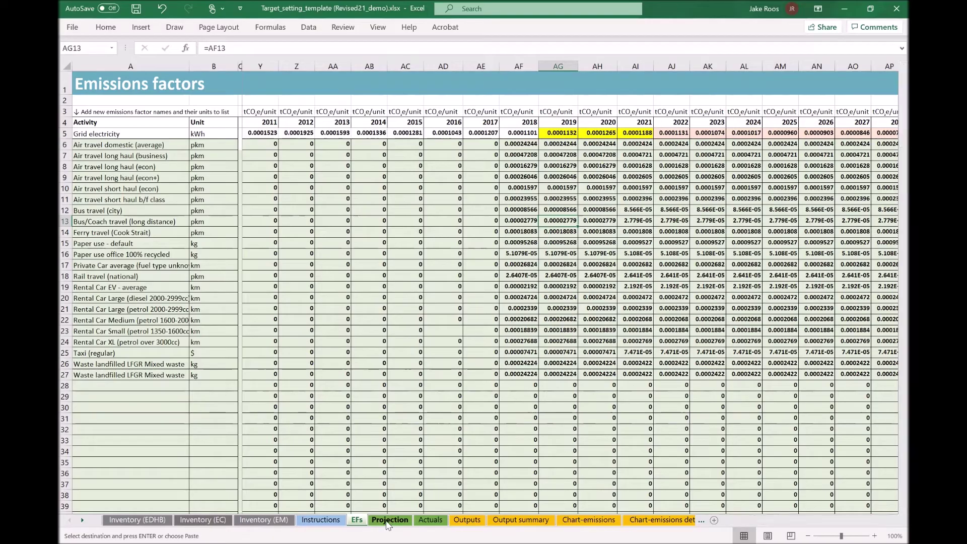
Enter Example Ministry as the organisation name on the Projection sheet and check the guidance note for the base year.
{"action": "left_click", "coordinate": [389, 519]}
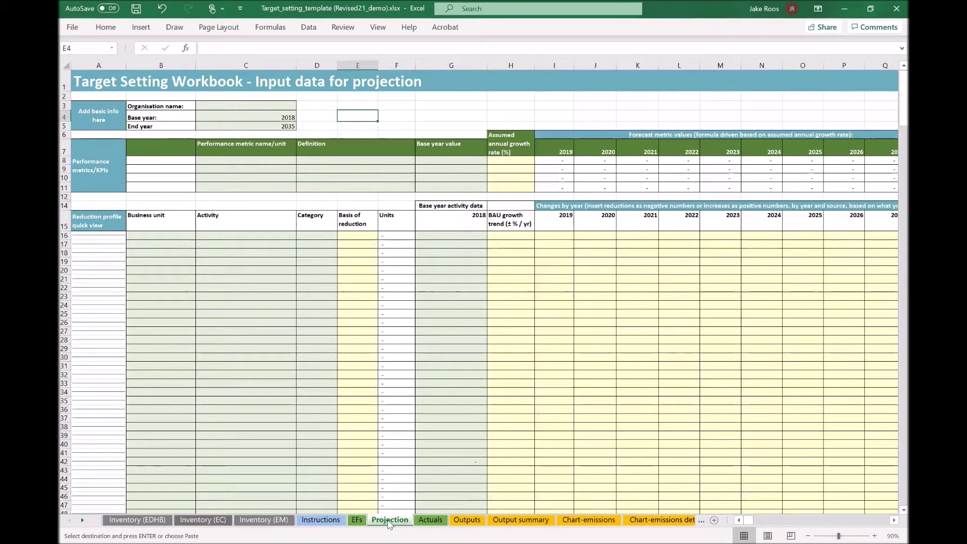
{"action": "left_click", "coordinate": [220, 105]}
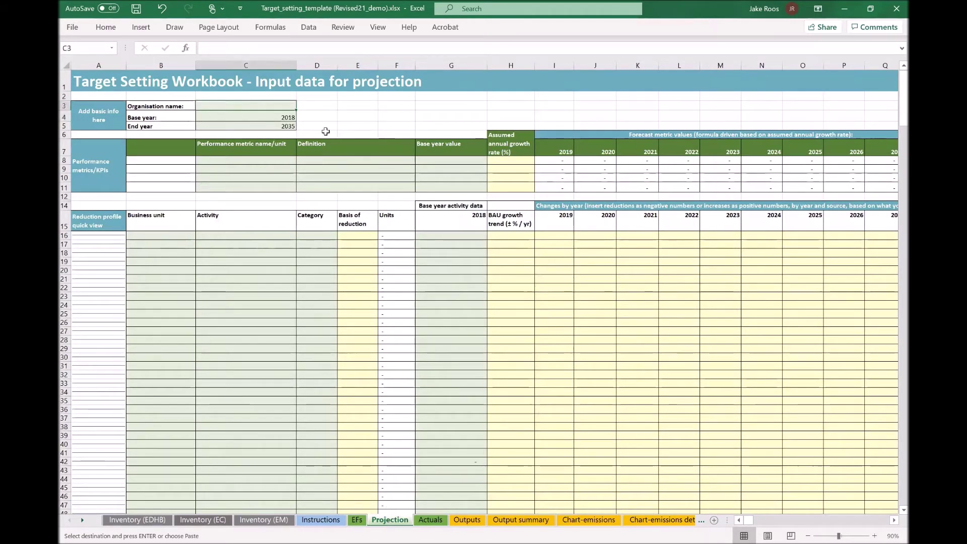
{"action": "type", "text": "Ex"}
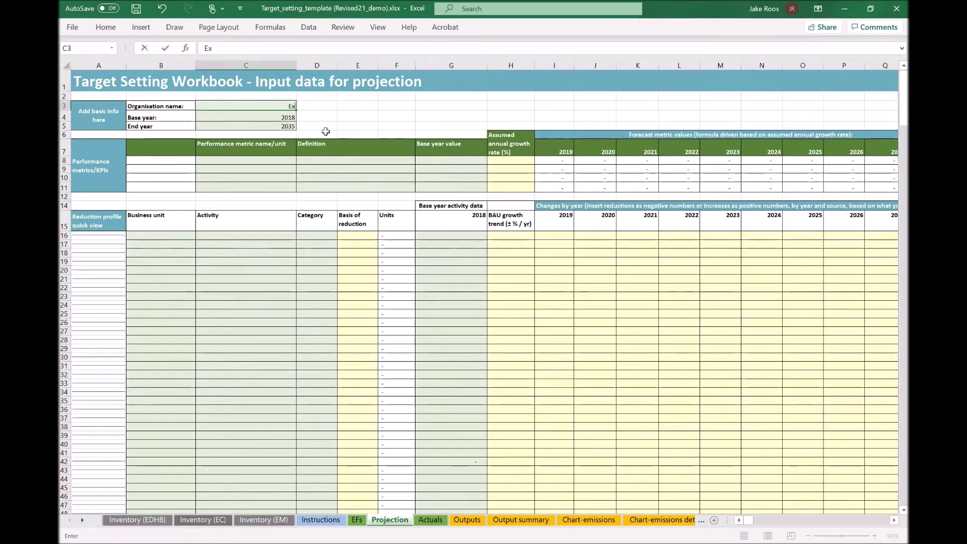
{"action": "type", "text": "ample"}
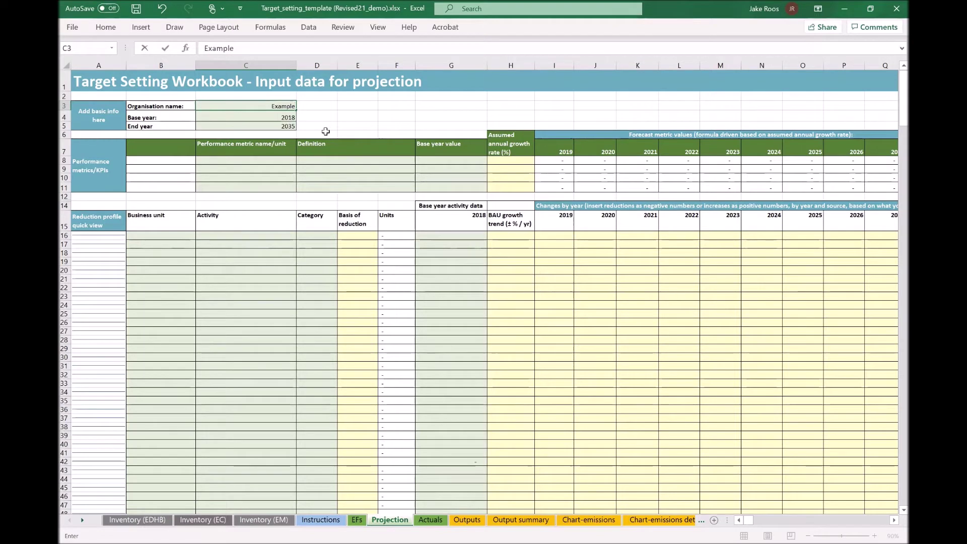
{"action": "type", "text": " Ministry"}
{"action": "key", "text": "Return"}
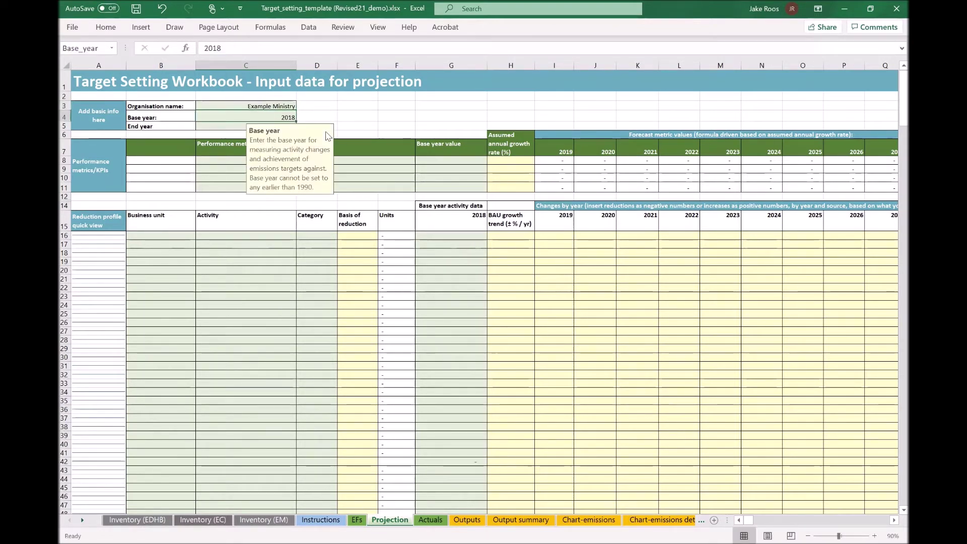
{"action": "left_click", "coordinate": [347, 116]}
{"action": "left_click", "coordinate": [260, 118]}
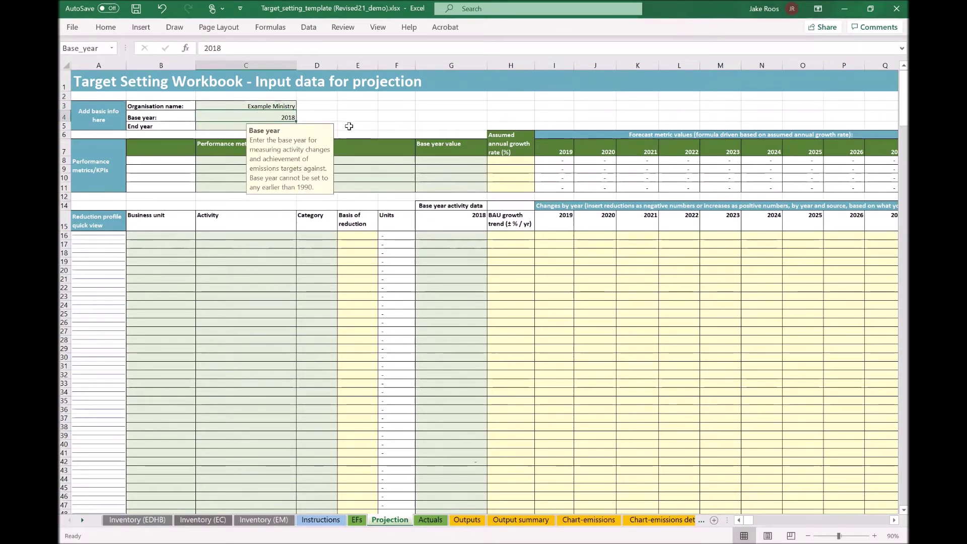
{"action": "left_click", "coordinate": [357, 119]}
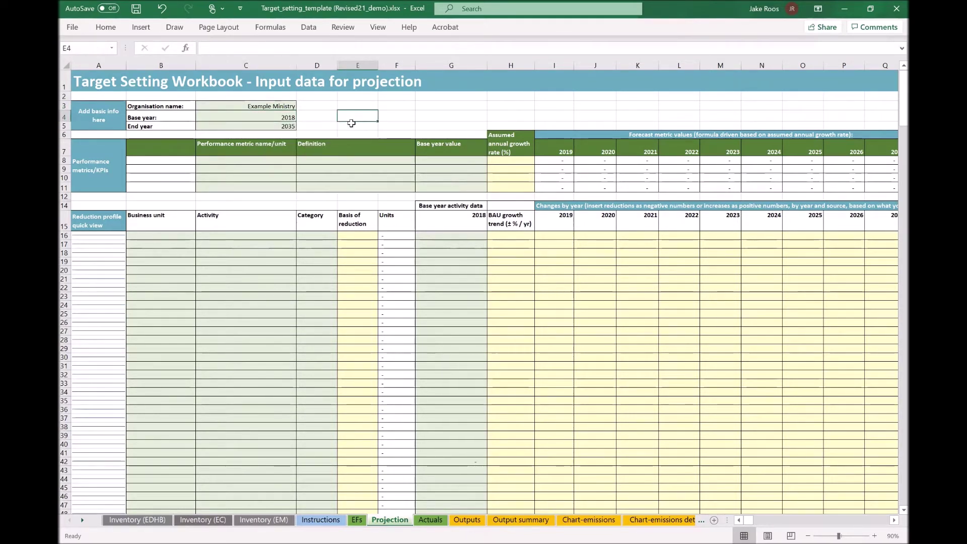
Try 2050 as the projection's End year, and set it back to 2035.
{"action": "left_click", "coordinate": [246, 126]}
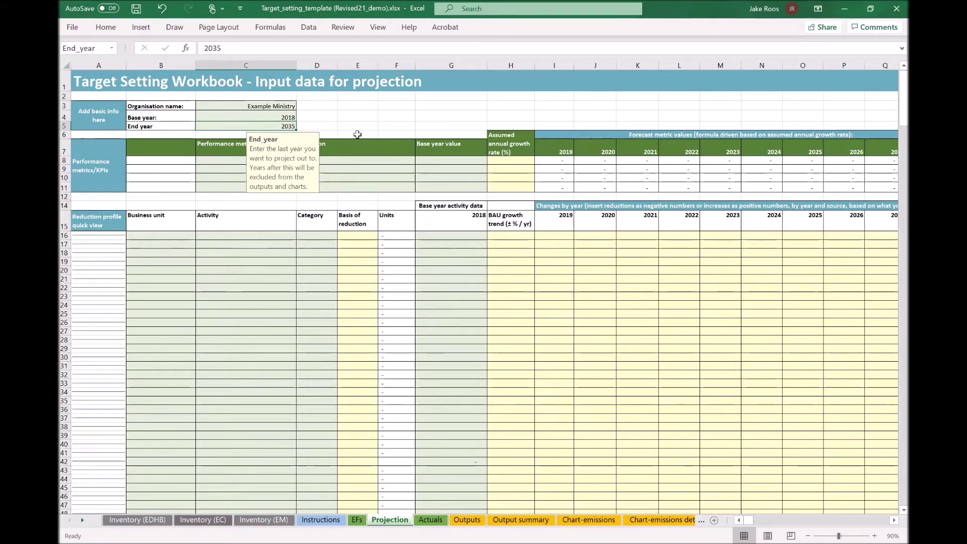
{"action": "type", "text": "2050"}
{"action": "key", "text": "Return"}
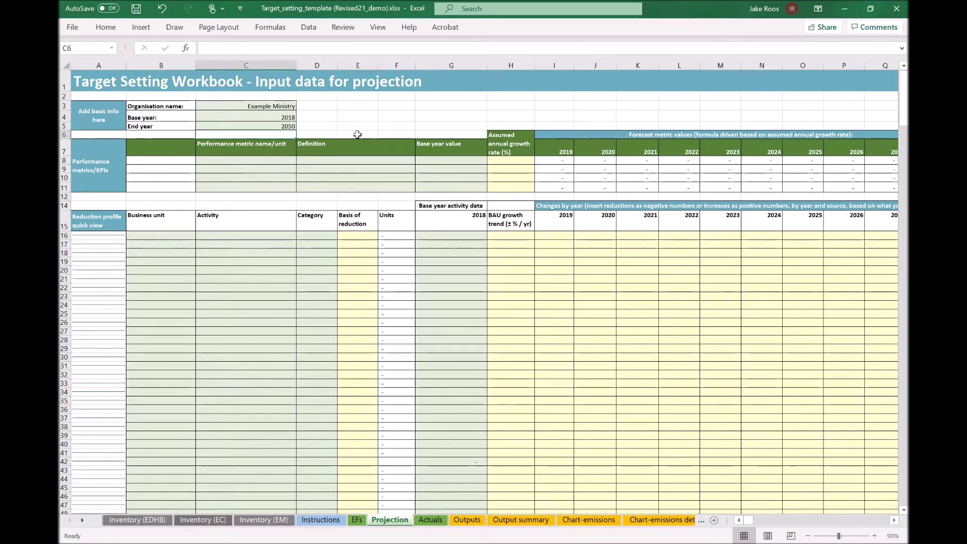
{"action": "left_click", "coordinate": [288, 127]}
{"action": "type", "text": "2035"}
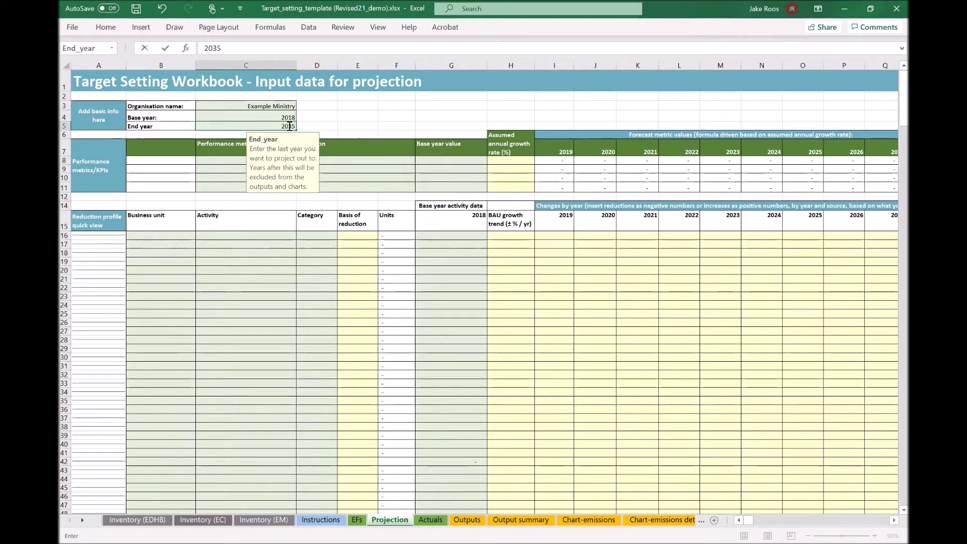
{"action": "key", "text": "Return"}
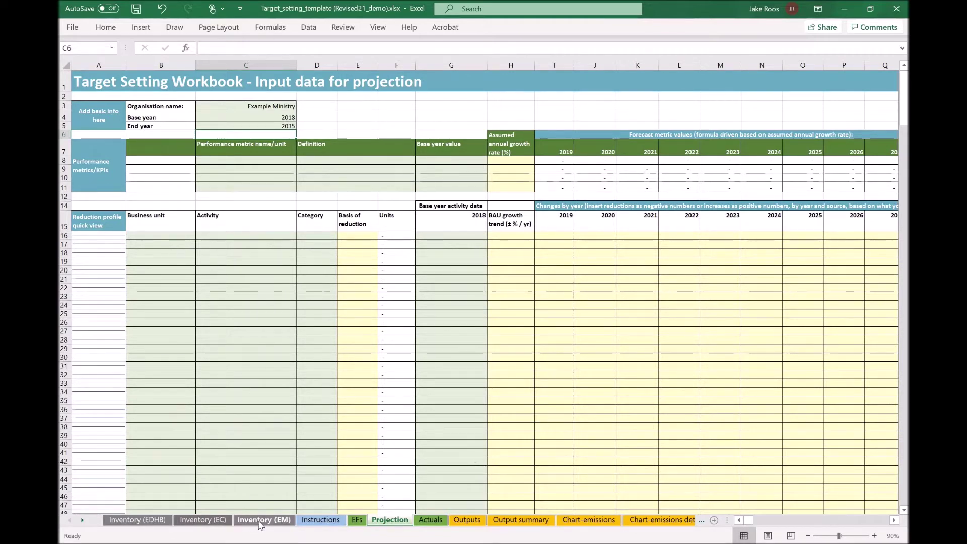
Copy the non-electricity activity names B5:B26 from Inventory (EM) and paste them into the Projection sheet's Activity column from C17.
{"action": "left_click", "coordinate": [263, 519]}
{"action": "left_click_drag", "start_coordinate": [210, 122], "coordinate": [221, 352]}
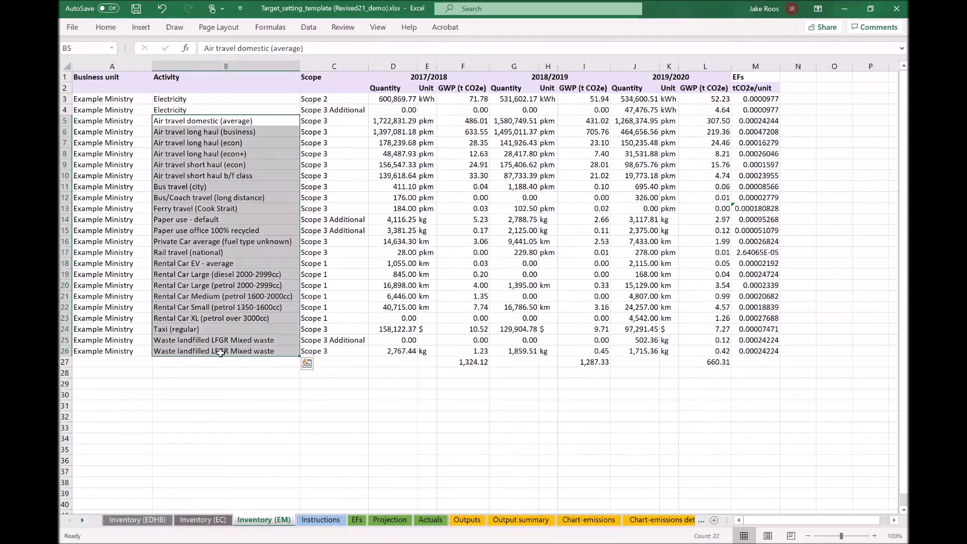
{"action": "key", "text": "ctrl+c"}
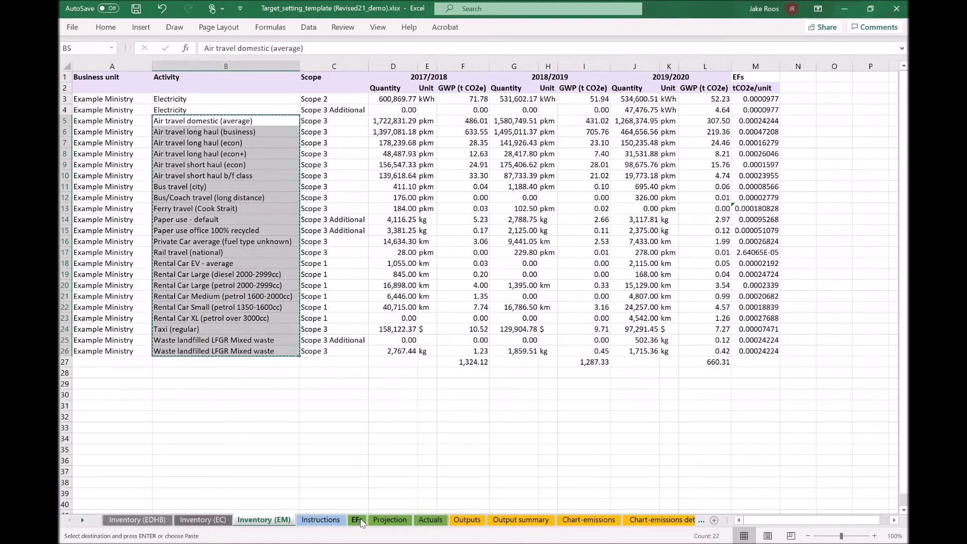
{"action": "left_click", "coordinate": [388, 521]}
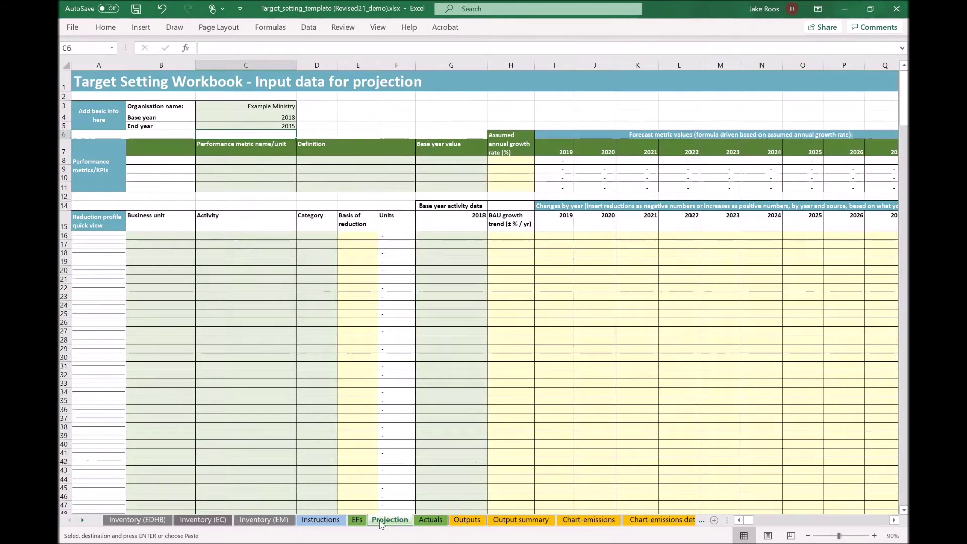
{"action": "left_click", "coordinate": [205, 235]}
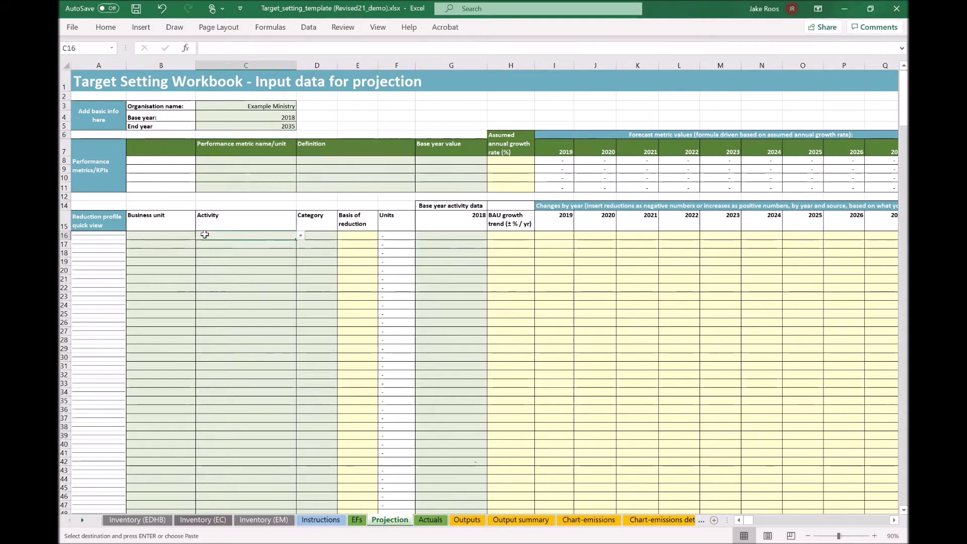
{"action": "left_click", "coordinate": [206, 244]}
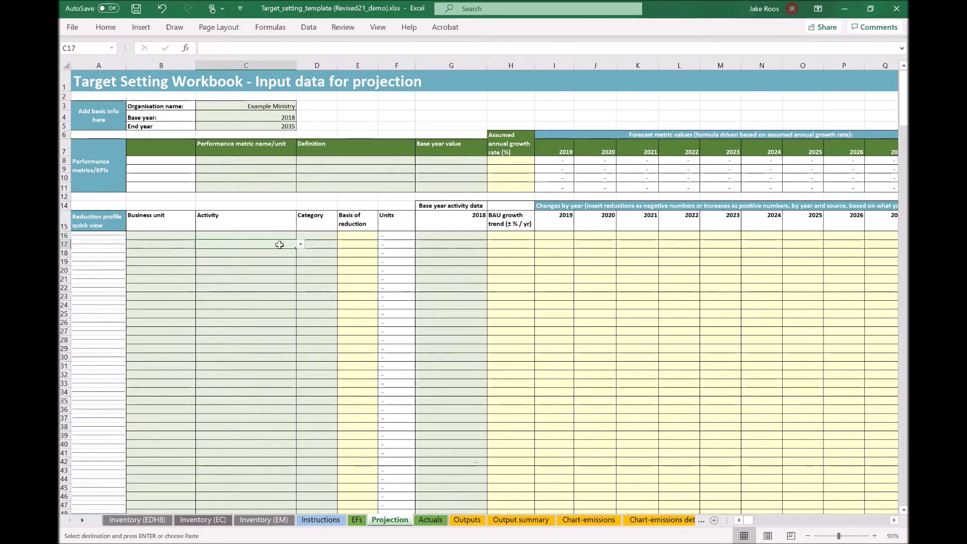
{"action": "key", "text": "ctrl+v"}
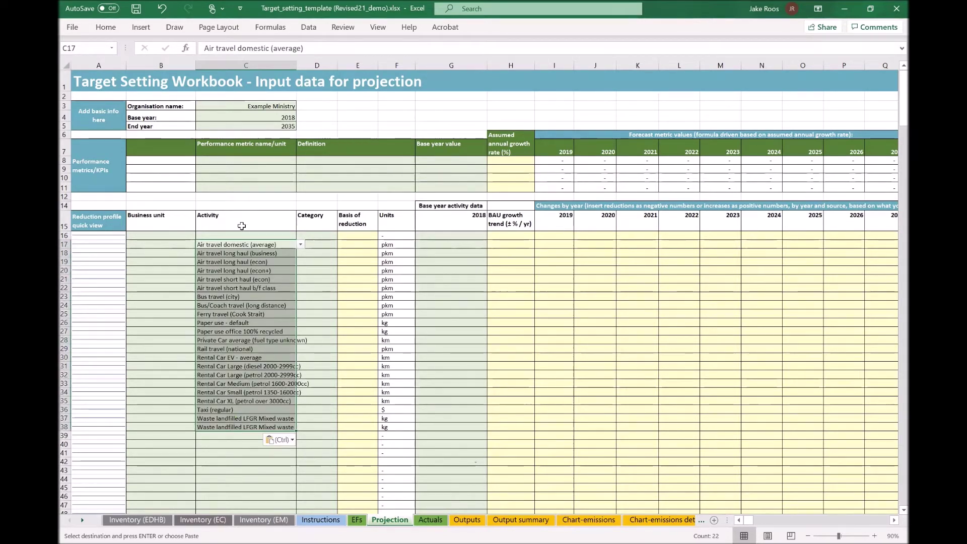
Choose Grid electricity as the activity in C16 and check the list of activity options in C27.
{"action": "left_click", "coordinate": [242, 232]}
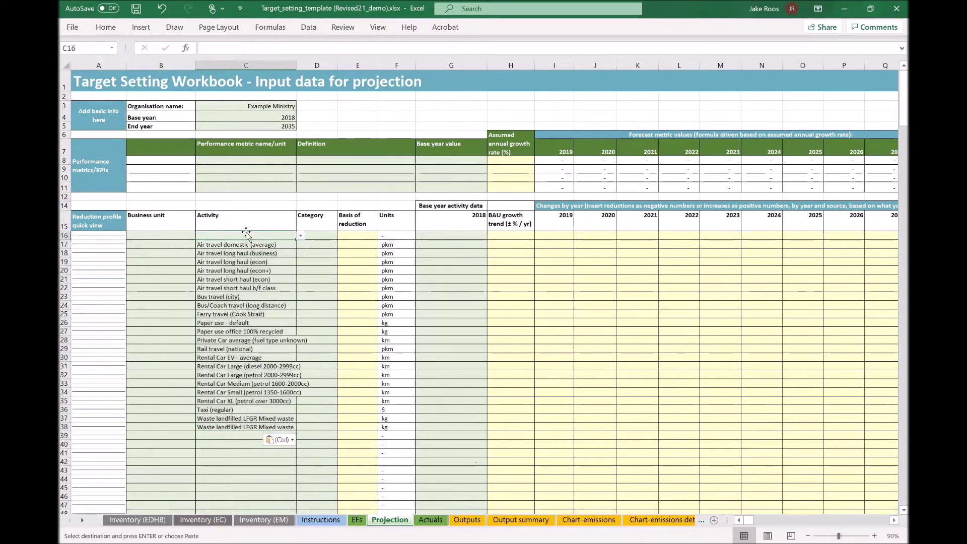
{"action": "left_click", "coordinate": [301, 236]}
{"action": "left_click_drag", "start_coordinate": [300, 252], "coordinate": [300, 266]}
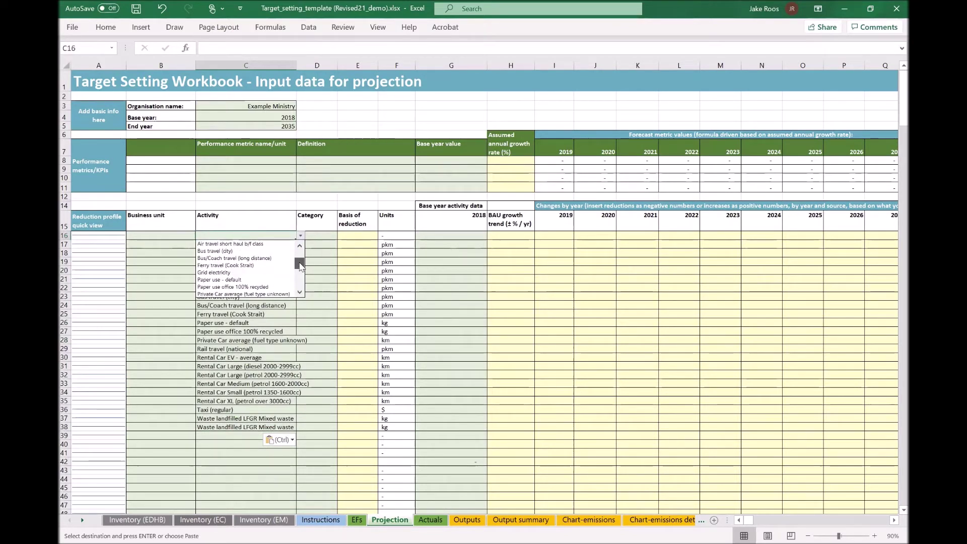
{"action": "left_click", "coordinate": [264, 272]}
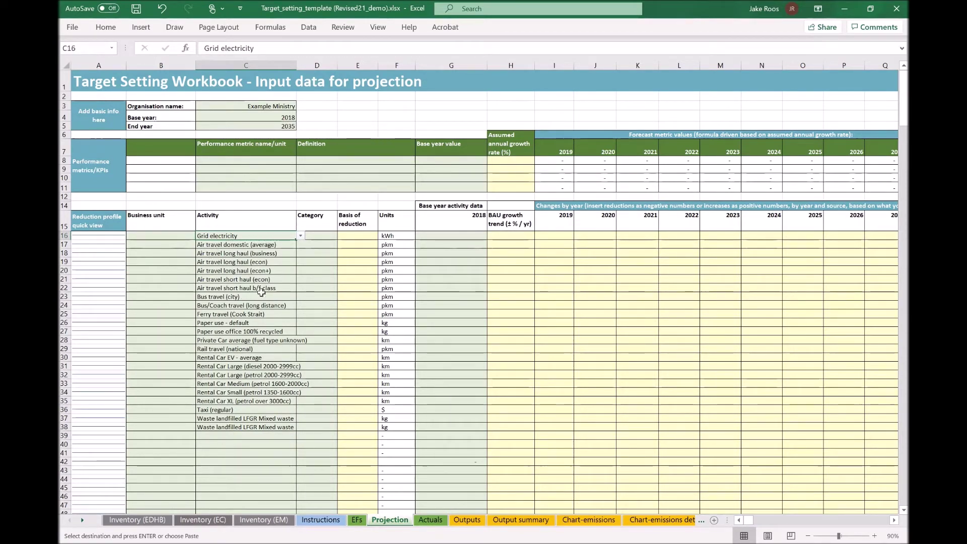
{"action": "left_click", "coordinate": [301, 331]}
{"action": "left_click", "coordinate": [301, 331]}
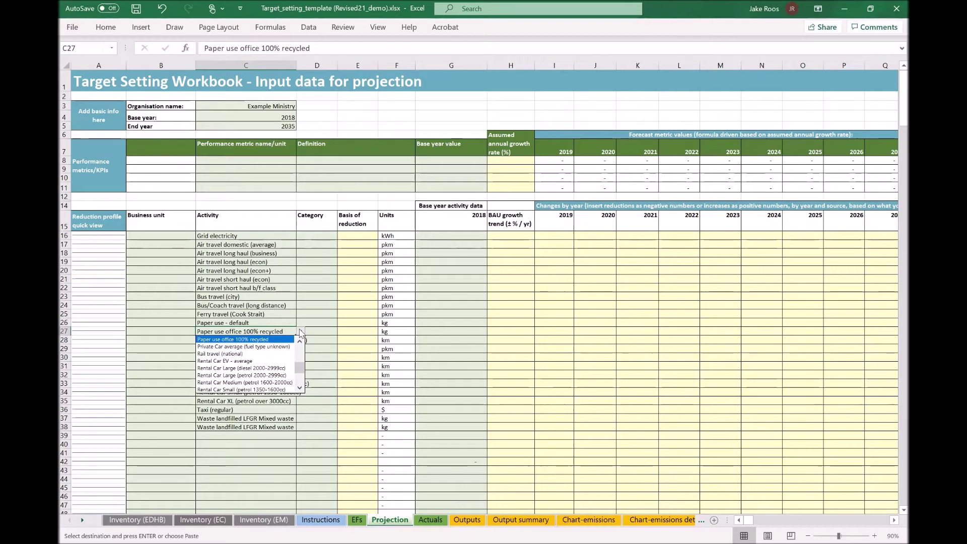
{"action": "left_click", "coordinate": [301, 330]}
{"action": "left_click", "coordinate": [266, 233]}
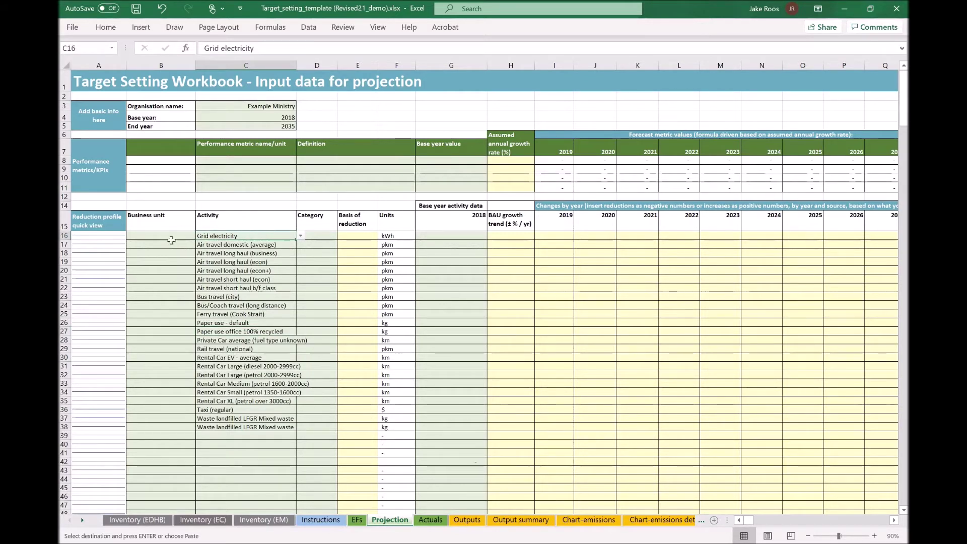
Assign Category 2 to the Grid electricity activity in D16.
{"action": "left_click", "coordinate": [319, 235]}
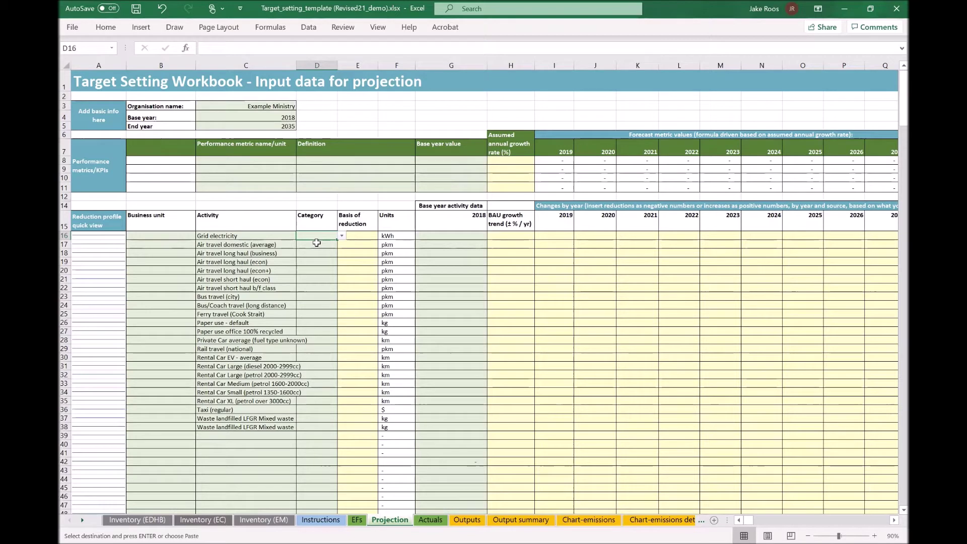
{"action": "left_click", "coordinate": [342, 239]}
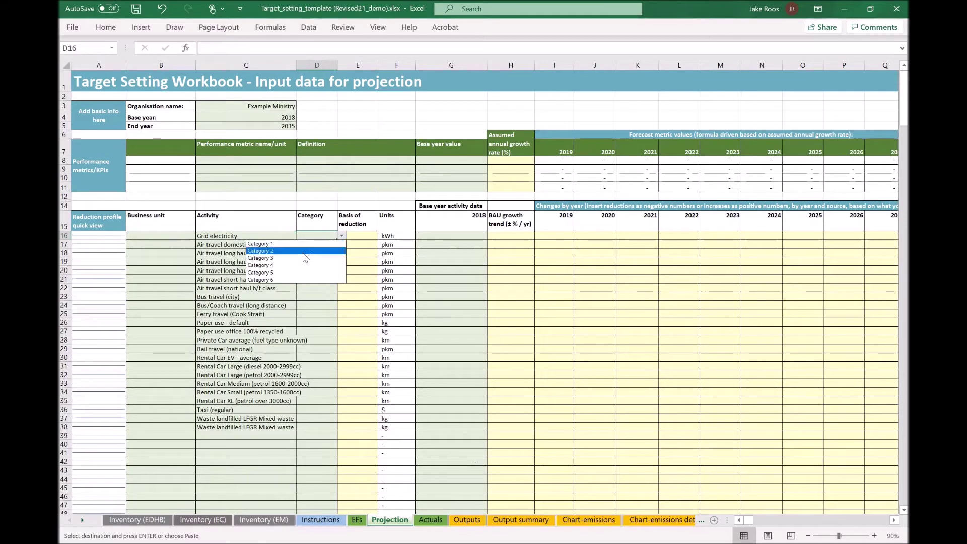
{"action": "left_click", "coordinate": [303, 252]}
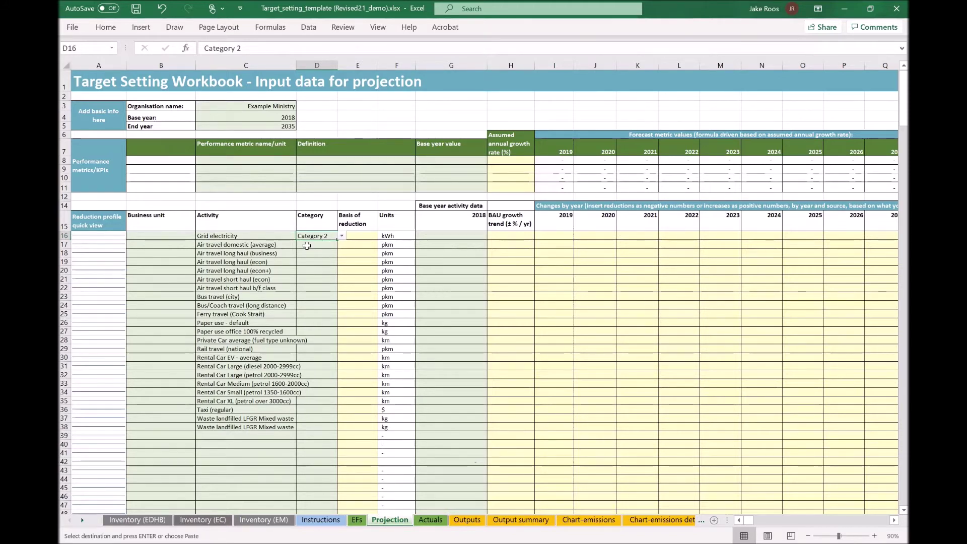
Assign Category 3 to the domestic air travel and the three long haul air travel activities in D17:D20.
{"action": "left_click", "coordinate": [307, 245]}
{"action": "left_click", "coordinate": [342, 245]}
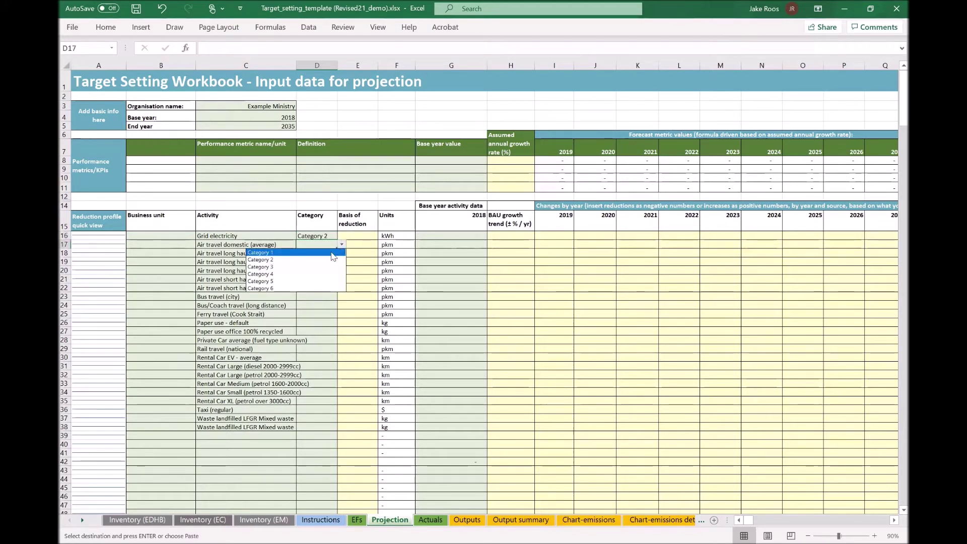
{"action": "left_click", "coordinate": [300, 267]}
{"action": "left_click", "coordinate": [326, 254]}
{"action": "left_click", "coordinate": [343, 255]}
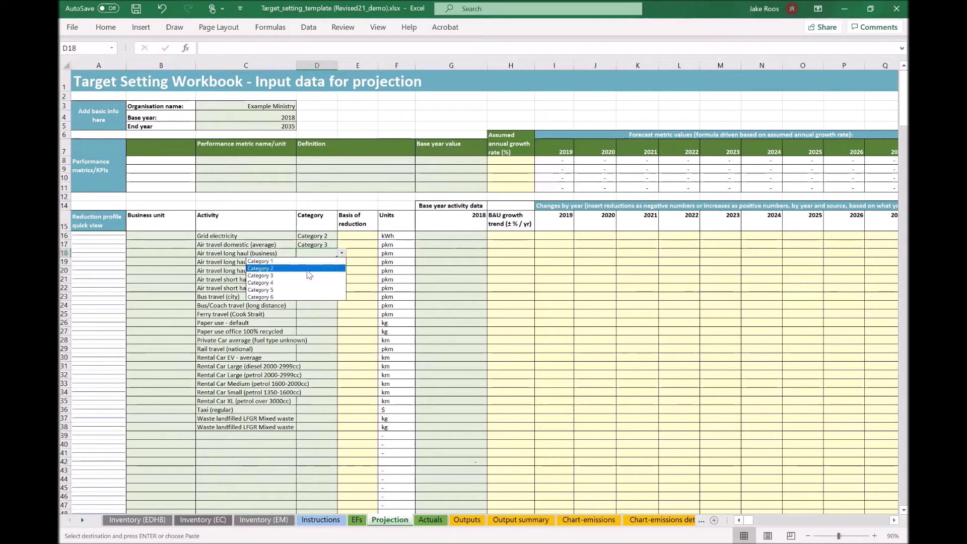
{"action": "left_click", "coordinate": [308, 276]}
{"action": "left_click", "coordinate": [327, 261]}
{"action": "left_click", "coordinate": [343, 261]}
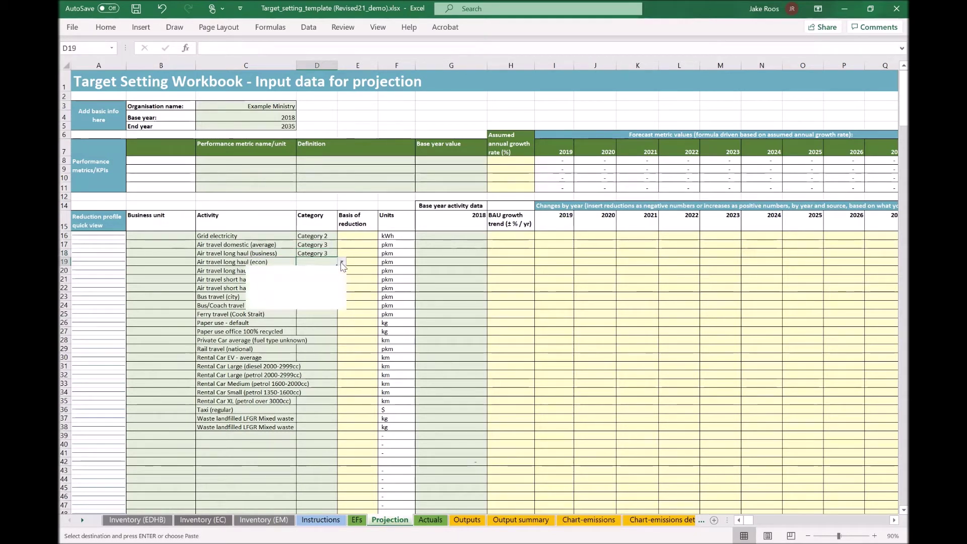
{"action": "left_click", "coordinate": [316, 285]}
{"action": "left_click", "coordinate": [325, 270]}
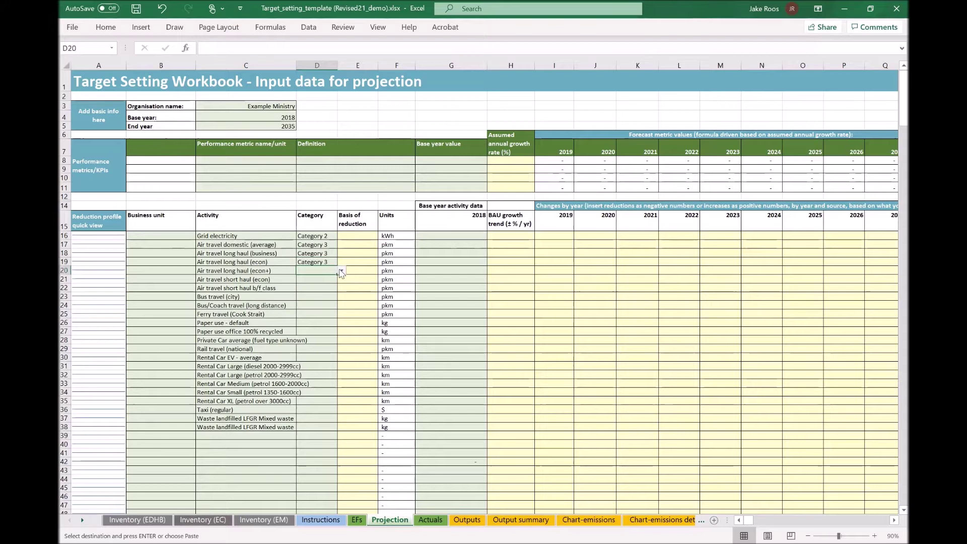
{"action": "left_click", "coordinate": [342, 272]}
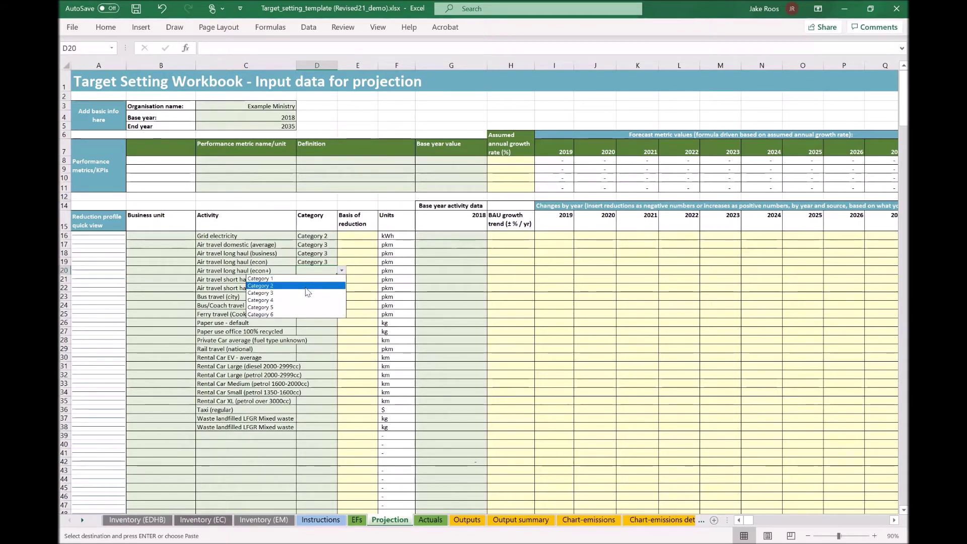
{"action": "left_click", "coordinate": [305, 293]}
Assign Category 3 to the two short haul air travel activities, econ and b/f class, in D21:D22.
{"action": "left_click", "coordinate": [312, 279]}
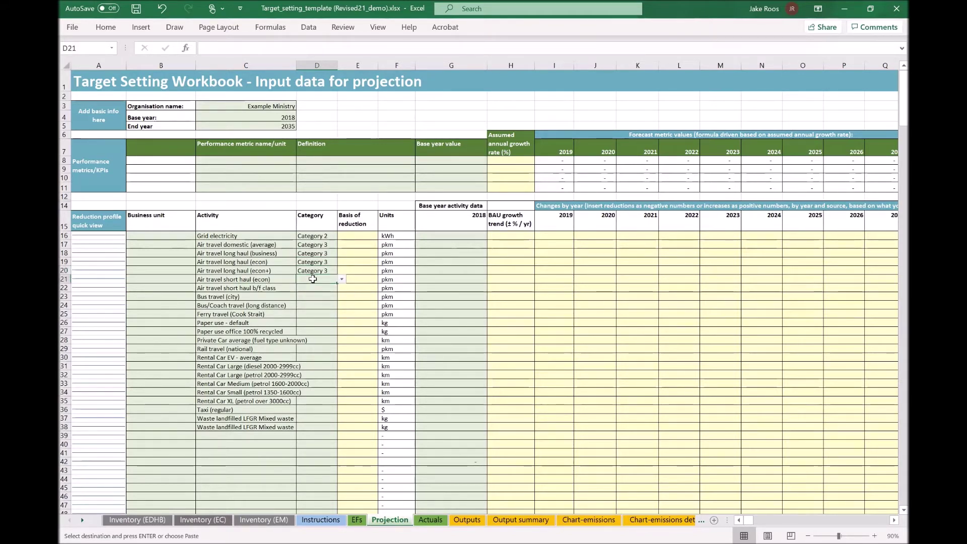
{"action": "left_click", "coordinate": [341, 280]}
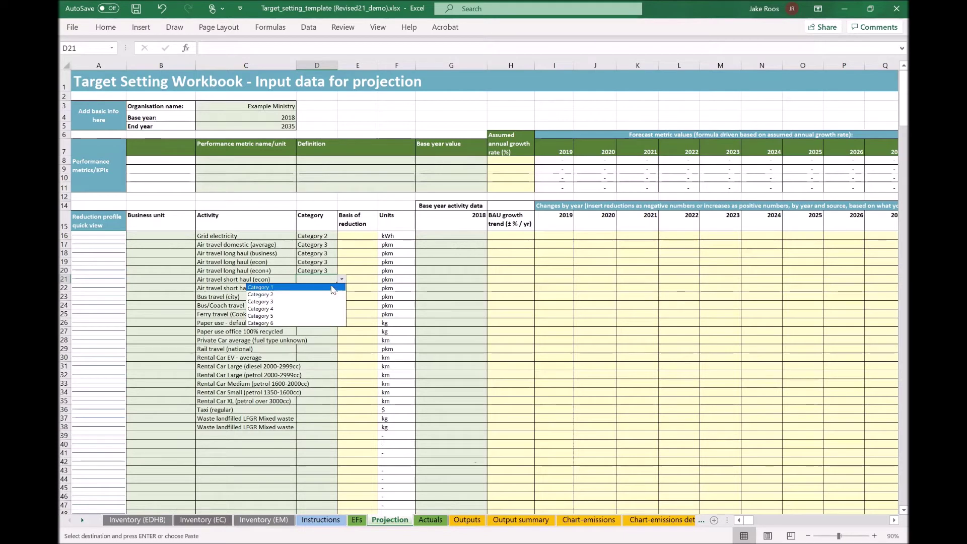
{"action": "left_click", "coordinate": [309, 301]}
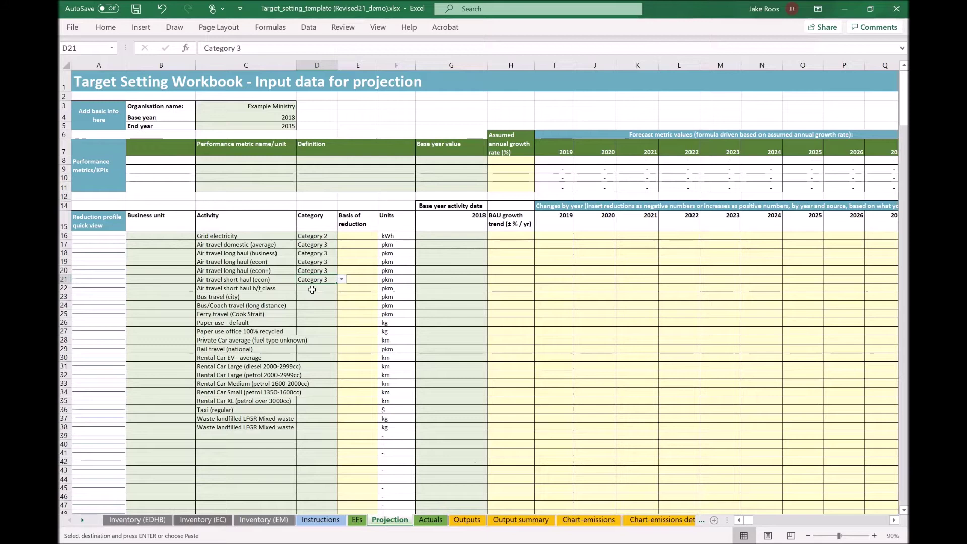
{"action": "left_click", "coordinate": [312, 286]}
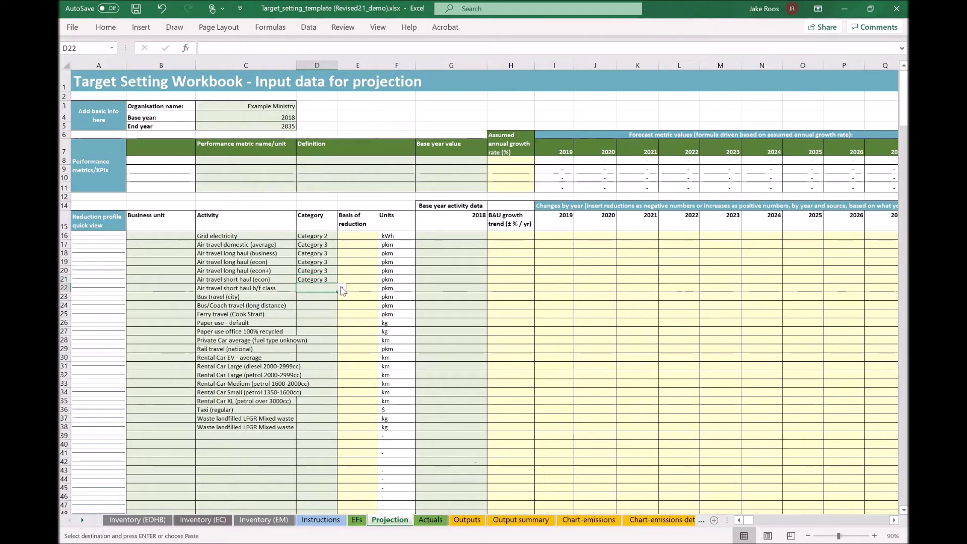
{"action": "left_click", "coordinate": [342, 287]}
{"action": "left_click", "coordinate": [307, 310]}
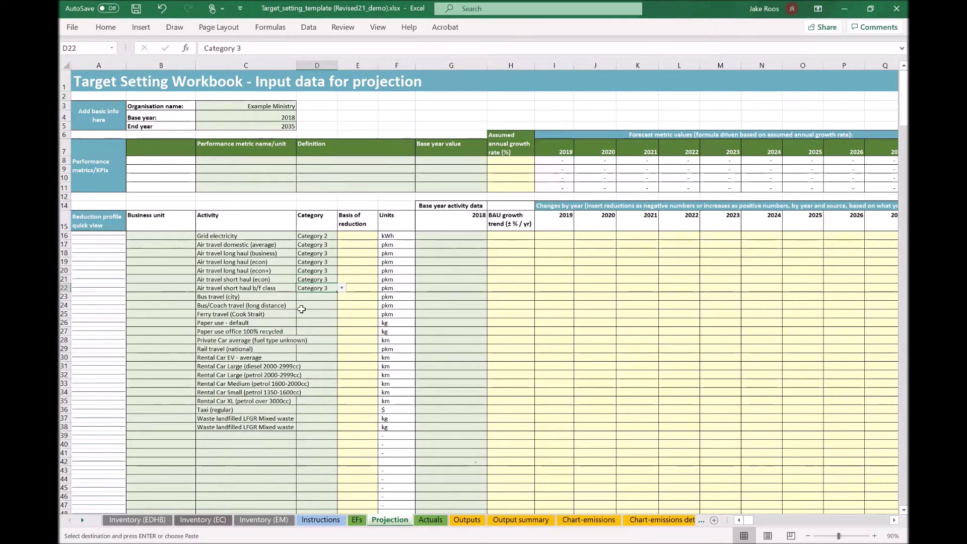
Assign Category 3 to the city bus, long distance bus/coach and Cook Strait ferry travel activities in D23:D25.
{"action": "left_click", "coordinate": [320, 296]}
{"action": "left_click", "coordinate": [342, 296]}
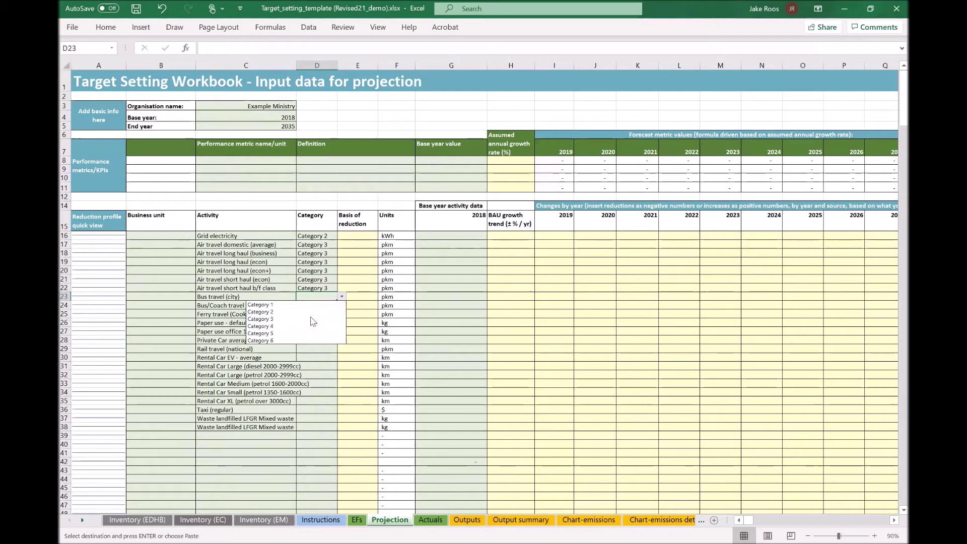
{"action": "left_click", "coordinate": [309, 319]}
{"action": "left_click", "coordinate": [309, 305]}
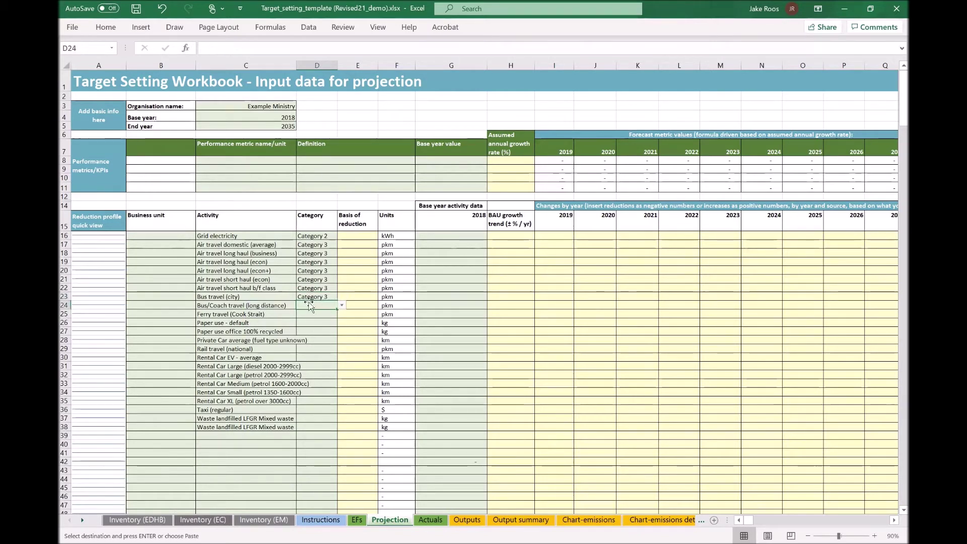
{"action": "left_click", "coordinate": [341, 305]}
{"action": "left_click", "coordinate": [320, 327]}
{"action": "left_click", "coordinate": [312, 314]}
{"action": "left_click", "coordinate": [341, 314]}
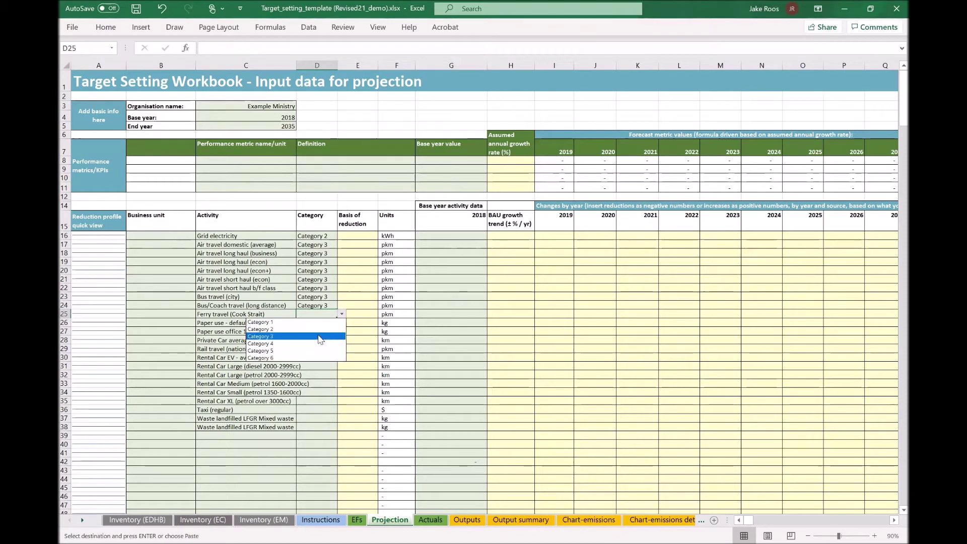
{"action": "left_click", "coordinate": [322, 336]}
Assign Category 4 to the two paper use activities, default and office 100% recycled, in D26:D27.
{"action": "left_click", "coordinate": [305, 321]}
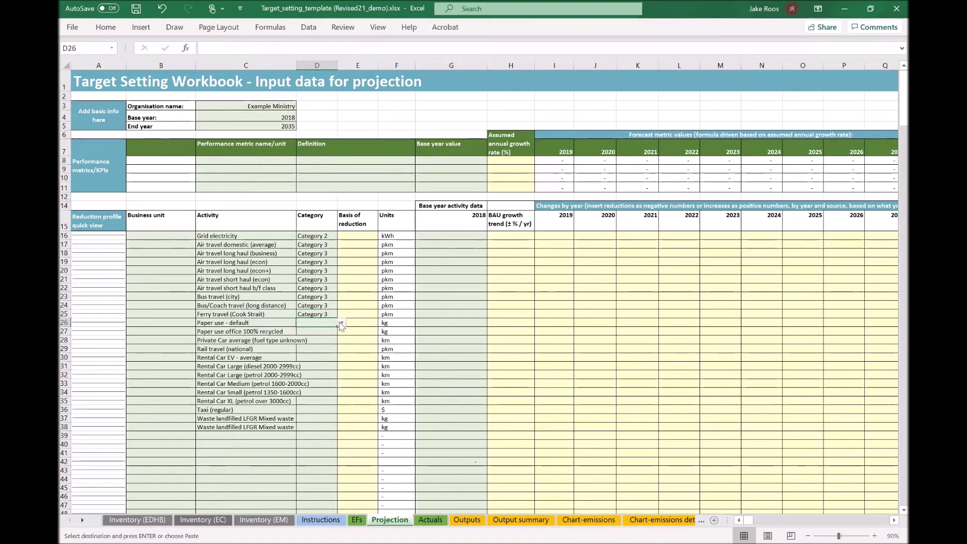
{"action": "left_click", "coordinate": [341, 323]}
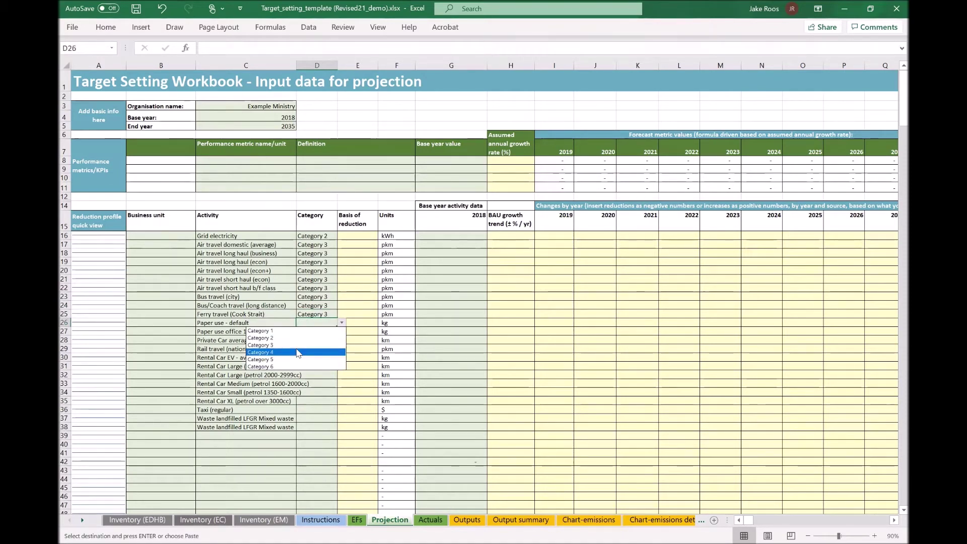
{"action": "left_click", "coordinate": [297, 352]}
{"action": "left_click", "coordinate": [308, 331]}
{"action": "left_click", "coordinate": [342, 331]}
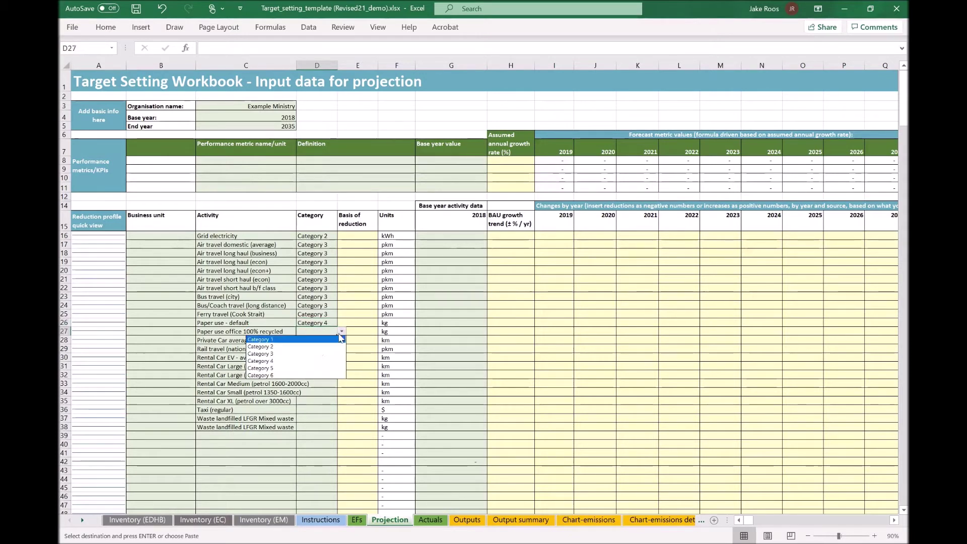
{"action": "left_click", "coordinate": [304, 361]}
Assign Category 3 to the Private Car average and Rail travel (national) activities in D28:D29.
{"action": "left_click", "coordinate": [322, 340]}
{"action": "left_click", "coordinate": [342, 341]}
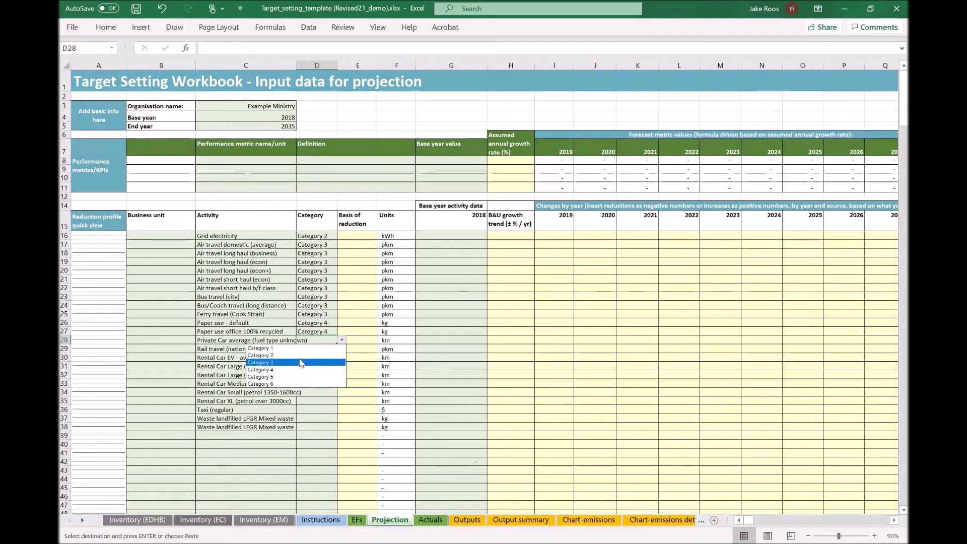
{"action": "left_click", "coordinate": [313, 361]}
{"action": "left_click", "coordinate": [312, 349]}
{"action": "left_click", "coordinate": [342, 348]}
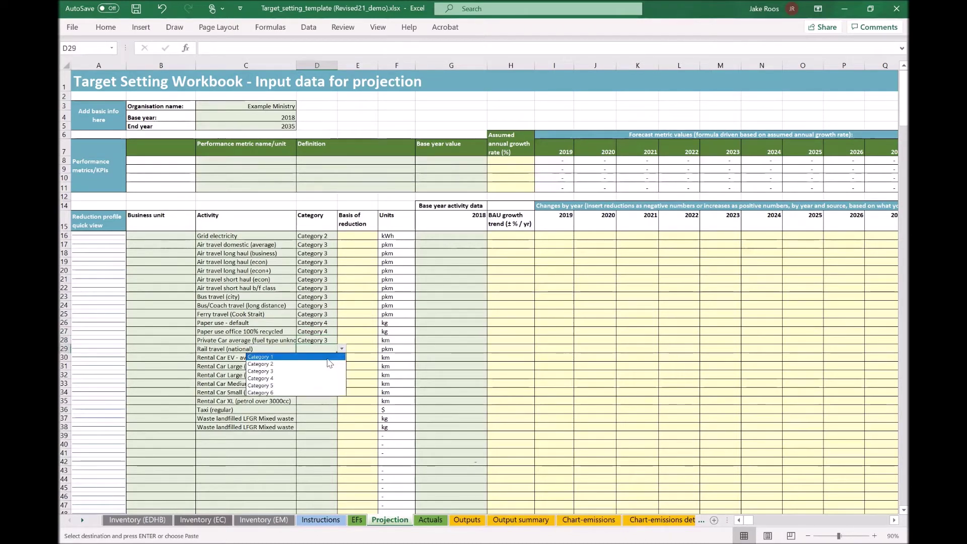
{"action": "left_click", "coordinate": [316, 373]}
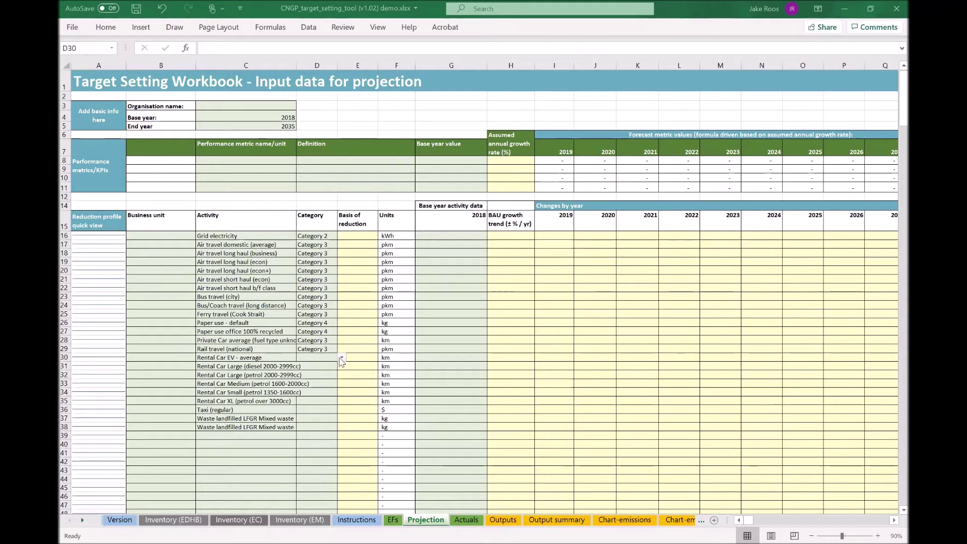
Assign Category 3 to the Rental Car EV, Large diesel and Large petrol activities in D30:D32.
{"action": "left_click", "coordinate": [341, 358]}
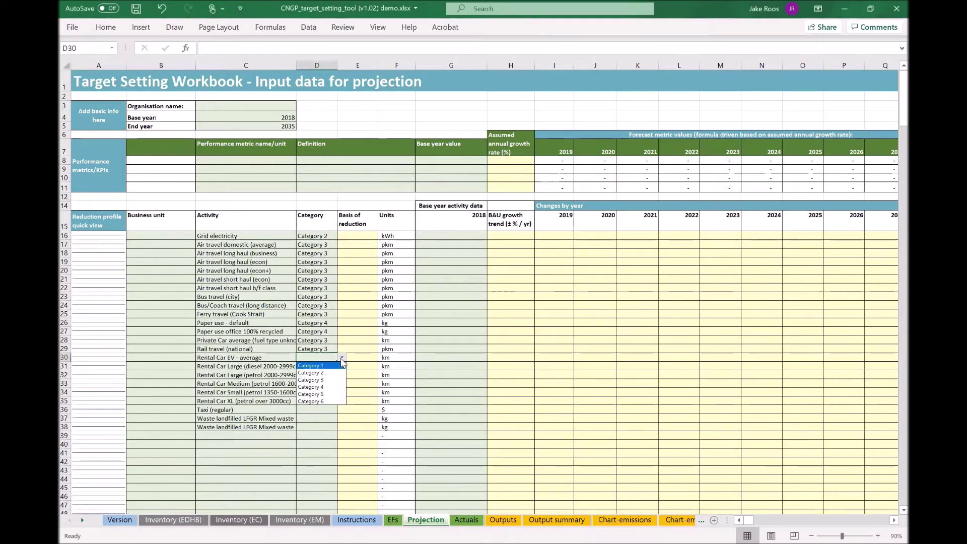
{"action": "left_click", "coordinate": [320, 380]}
{"action": "left_click", "coordinate": [330, 367]}
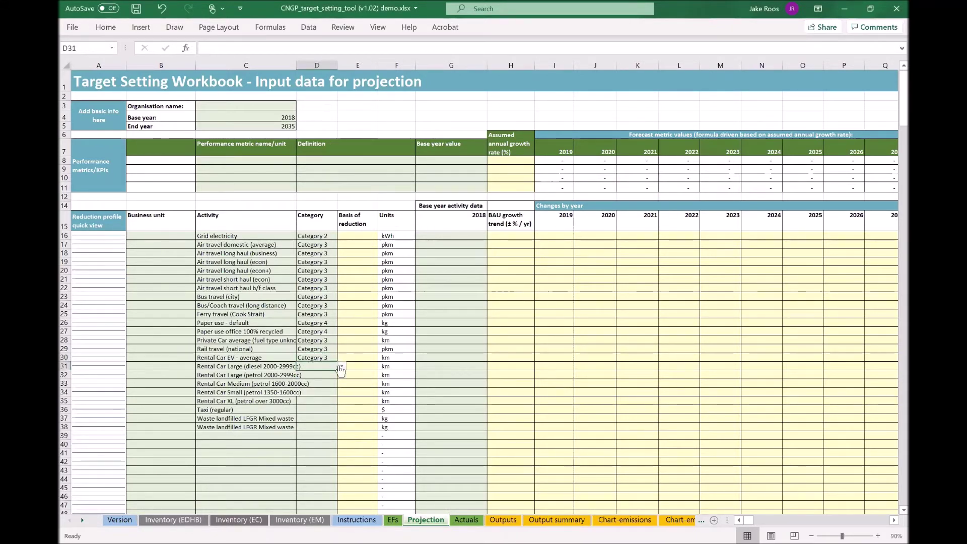
{"action": "left_click", "coordinate": [341, 371]}
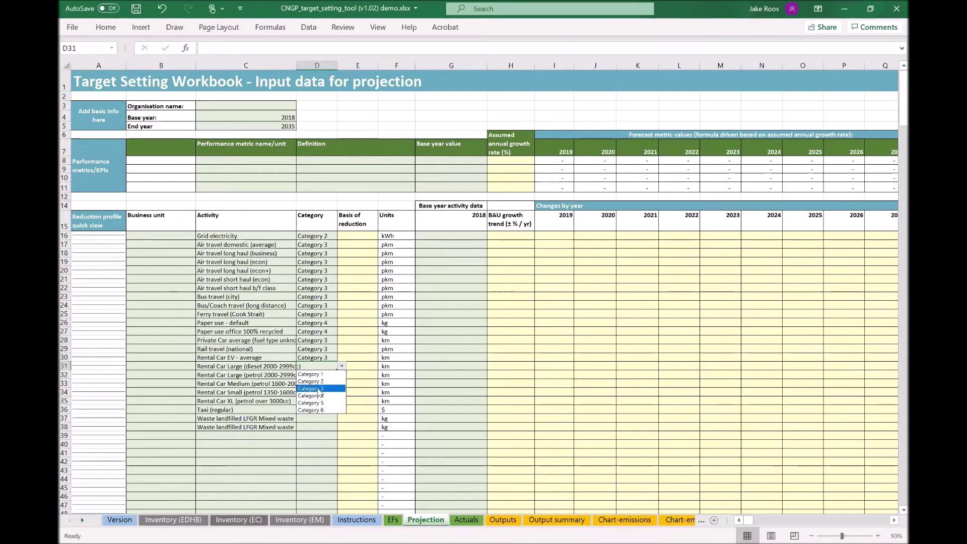
{"action": "left_click", "coordinate": [327, 380]}
{"action": "left_click", "coordinate": [325, 375]}
{"action": "left_click", "coordinate": [341, 376]}
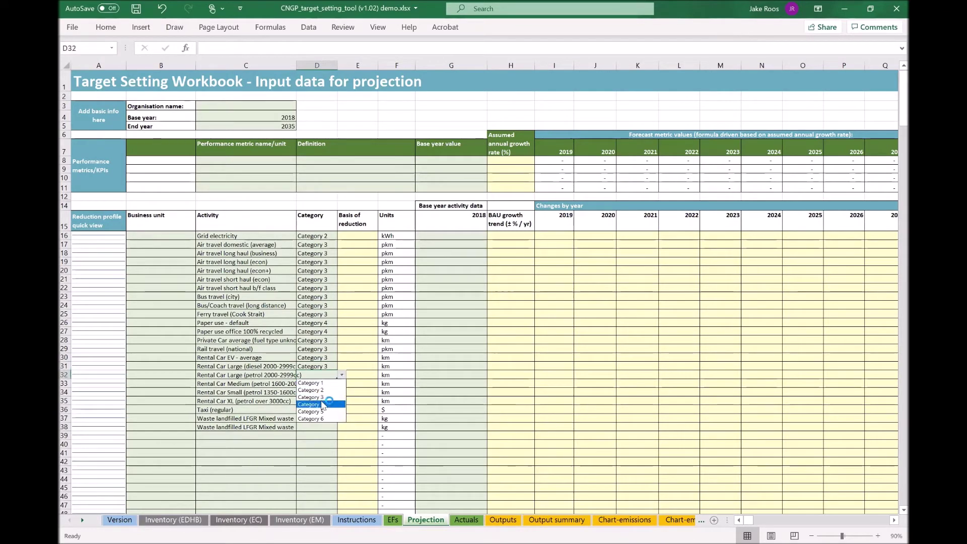
{"action": "left_click", "coordinate": [323, 398]}
Assign Category 3 to the Rental Car Medium and Rental Car Small activities in D33:D34.
{"action": "left_click", "coordinate": [325, 384]}
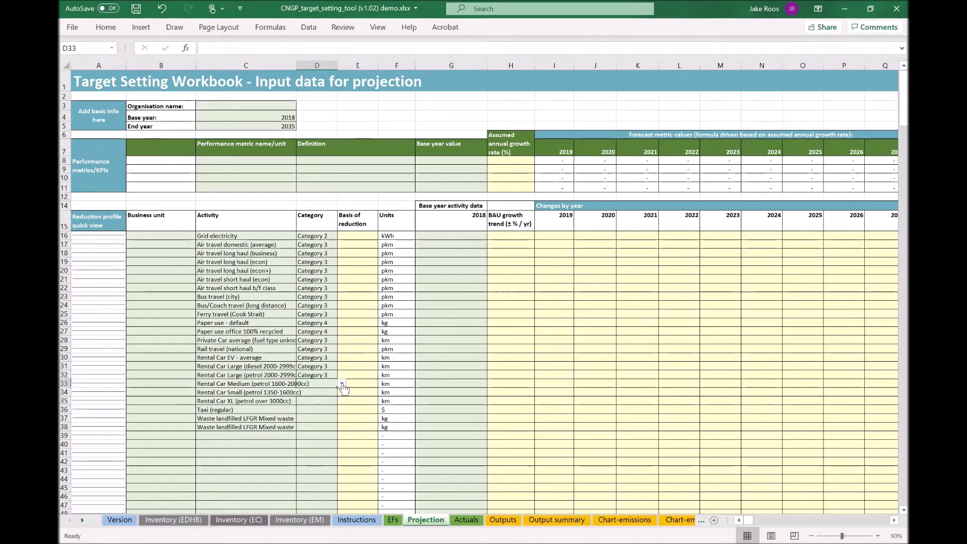
{"action": "left_click", "coordinate": [342, 384]}
{"action": "left_click", "coordinate": [323, 406]}
{"action": "left_click", "coordinate": [335, 393]}
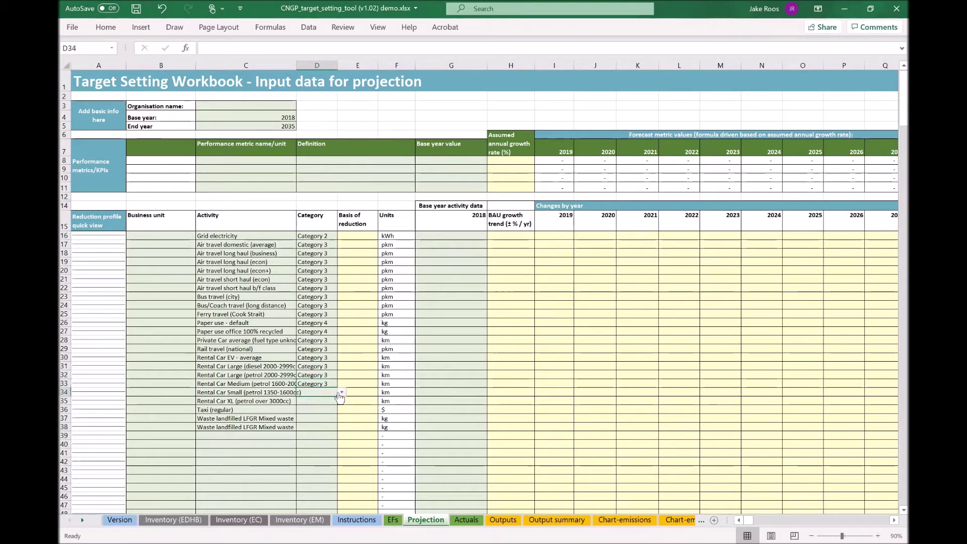
{"action": "left_click", "coordinate": [341, 393]}
{"action": "left_click", "coordinate": [323, 414]}
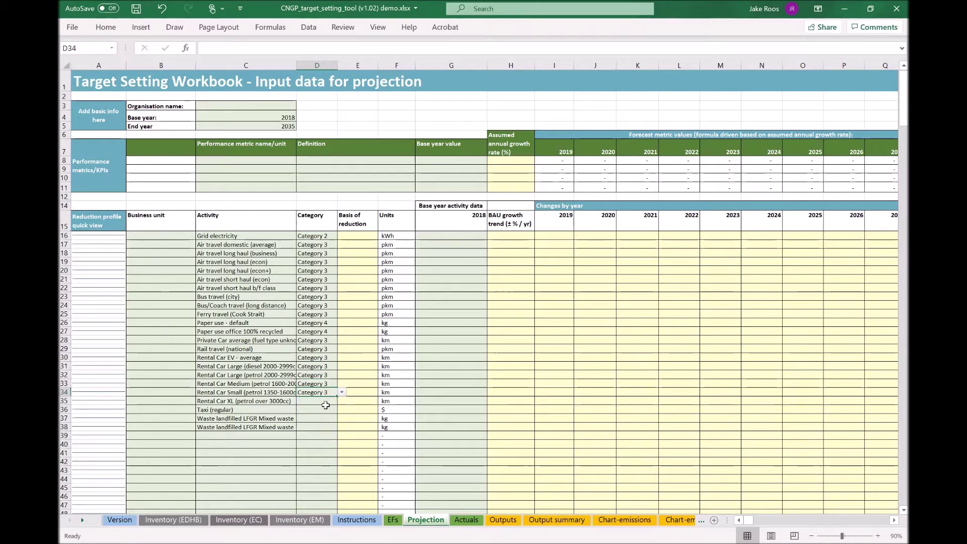
Try Category 1 for the Rental Car Small activity in D34, and set it back to Category 3.
{"action": "left_click", "coordinate": [342, 392]}
{"action": "left_click", "coordinate": [321, 400]}
{"action": "left_click", "coordinate": [333, 401]}
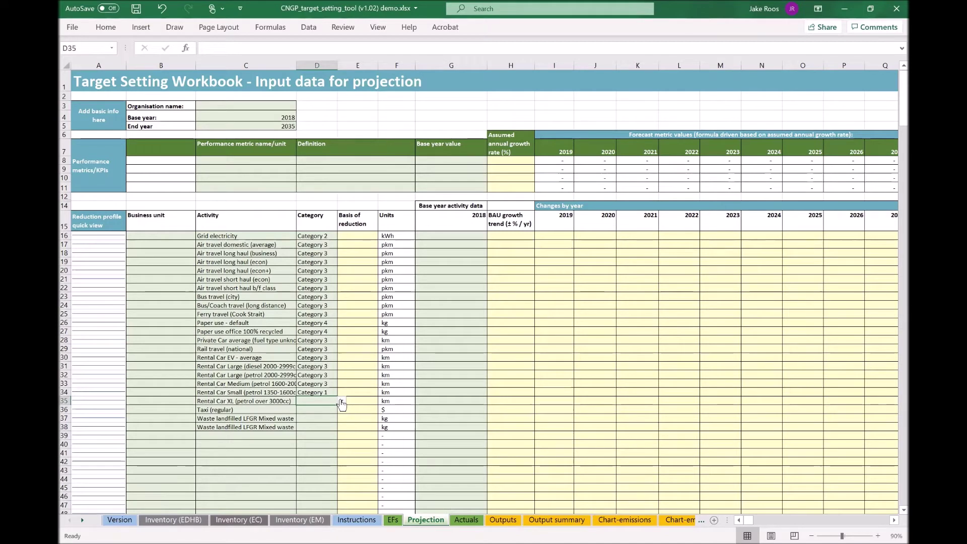
{"action": "left_click", "coordinate": [328, 394]}
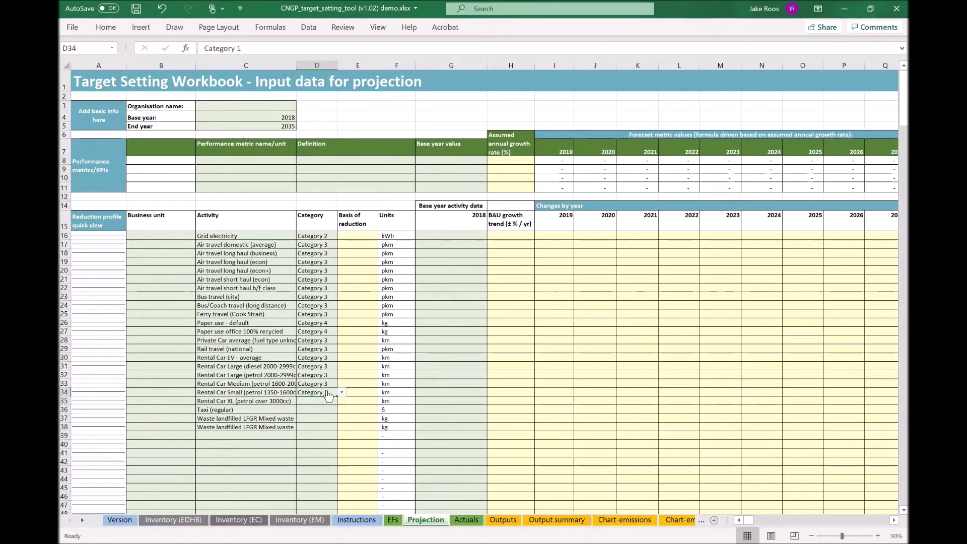
{"action": "left_click", "coordinate": [341, 392]}
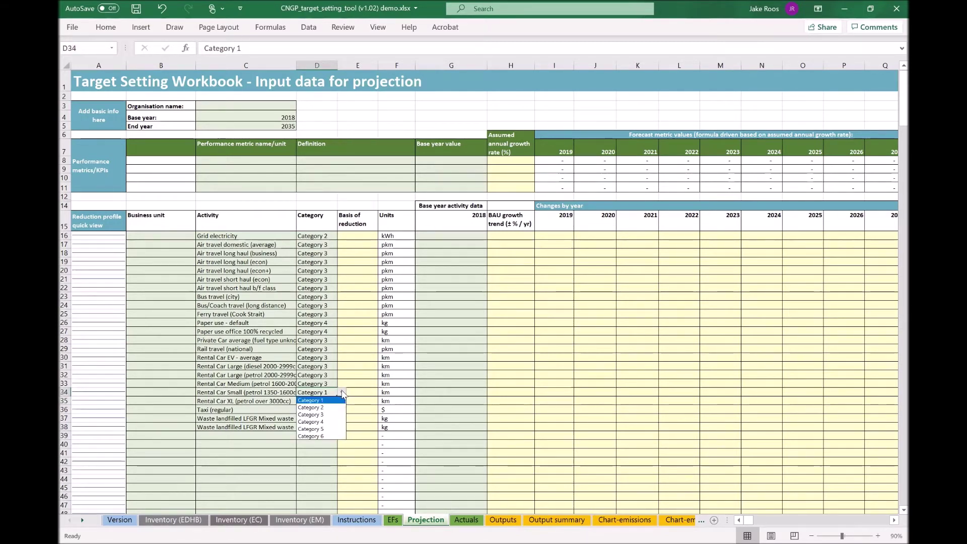
{"action": "left_click", "coordinate": [323, 414]}
Assign Category 3 to the Rental Car XL and Taxi (regular) activities in D35:D36.
{"action": "left_click", "coordinate": [309, 403]}
{"action": "left_click", "coordinate": [341, 401]}
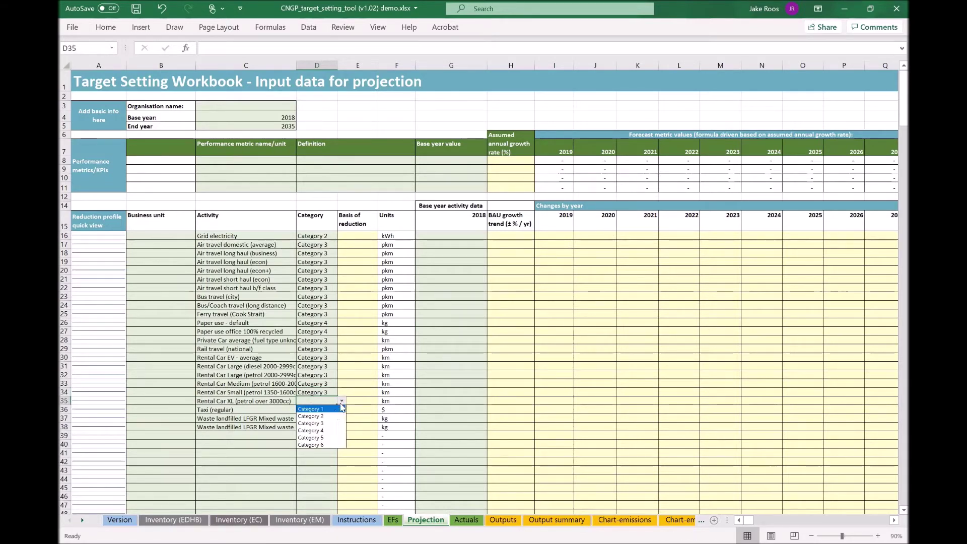
{"action": "left_click", "coordinate": [318, 424]}
{"action": "left_click", "coordinate": [317, 411]}
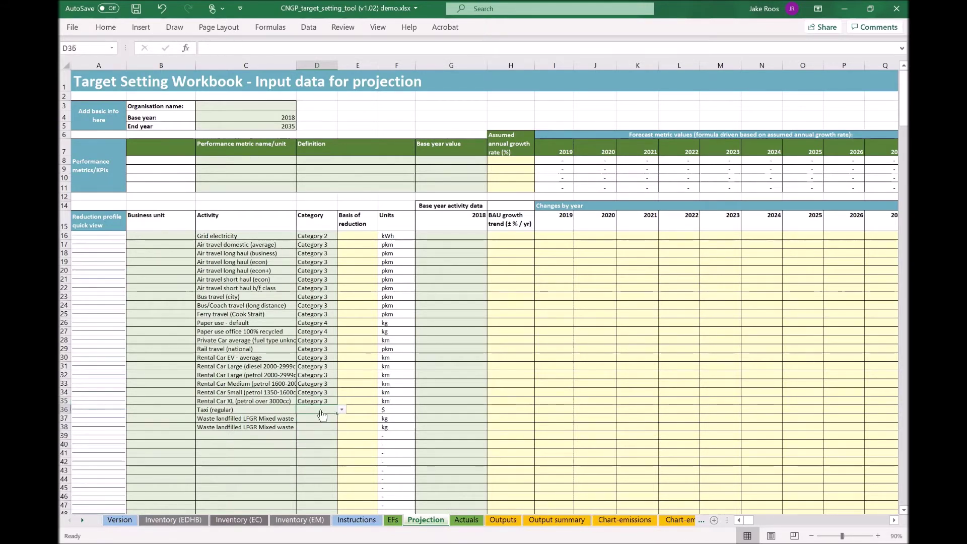
{"action": "left_click", "coordinate": [342, 411]}
{"action": "left_click", "coordinate": [315, 433]}
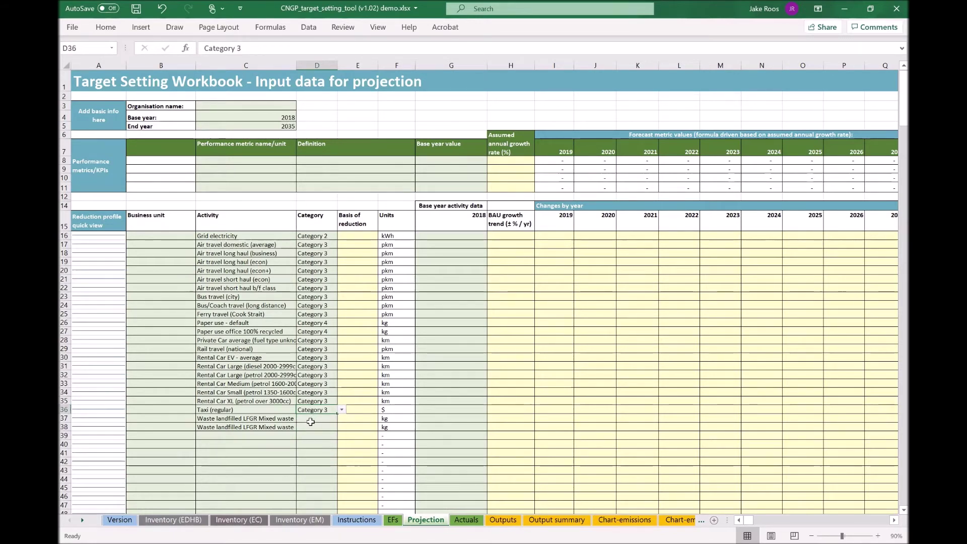
Assign Category 4 to the two Waste landfilled LFGR Mixed waste activities in D37:D38, and check the Units formula in F25.
{"action": "left_click", "coordinate": [310, 420]}
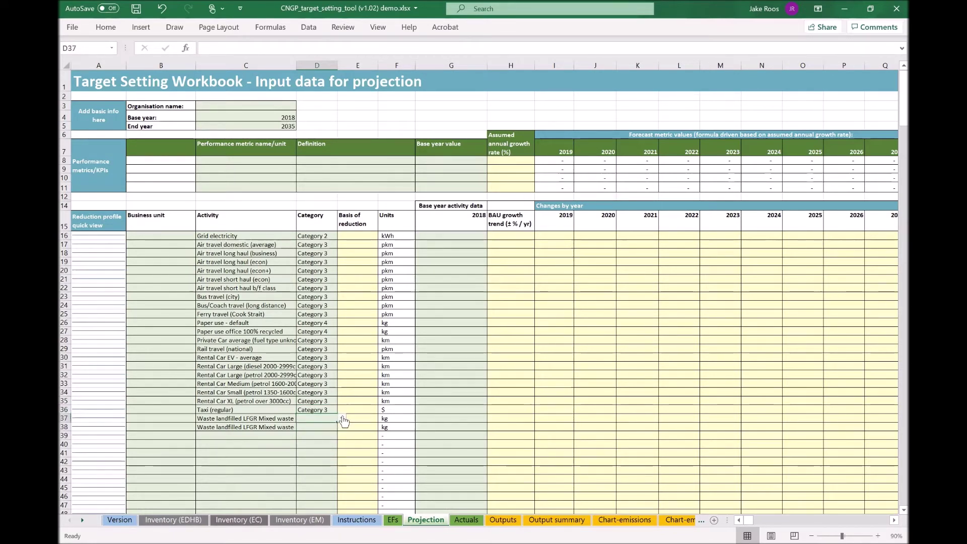
{"action": "left_click", "coordinate": [342, 419]}
{"action": "left_click", "coordinate": [316, 450]}
{"action": "left_click", "coordinate": [315, 426]}
{"action": "left_click", "coordinate": [342, 428]}
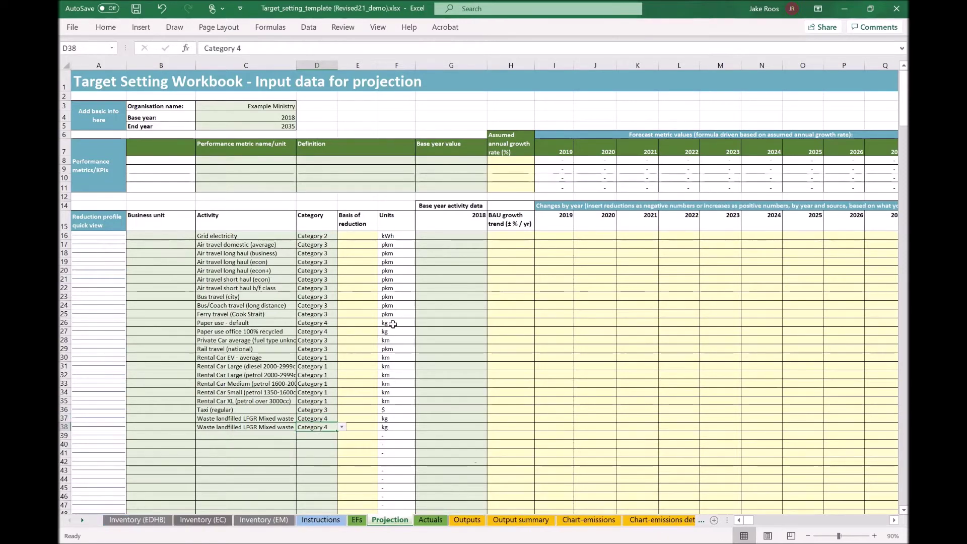
{"action": "left_click", "coordinate": [411, 314]}
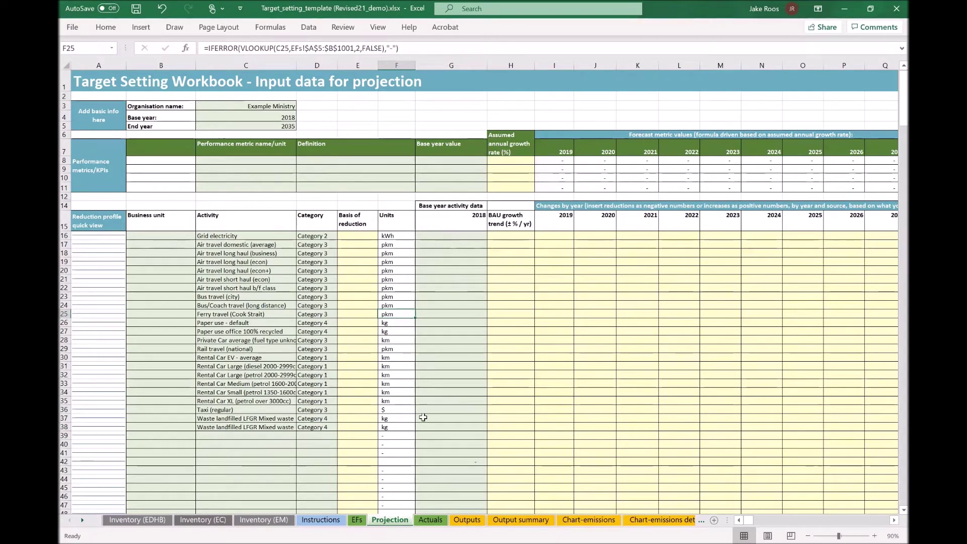
Copy the 2017/2018 quantities in D5:D26 of the Inventory (EM) sheet into the Projection sheet's base year column G17:G38 as values.
{"action": "left_click", "coordinate": [264, 519]}
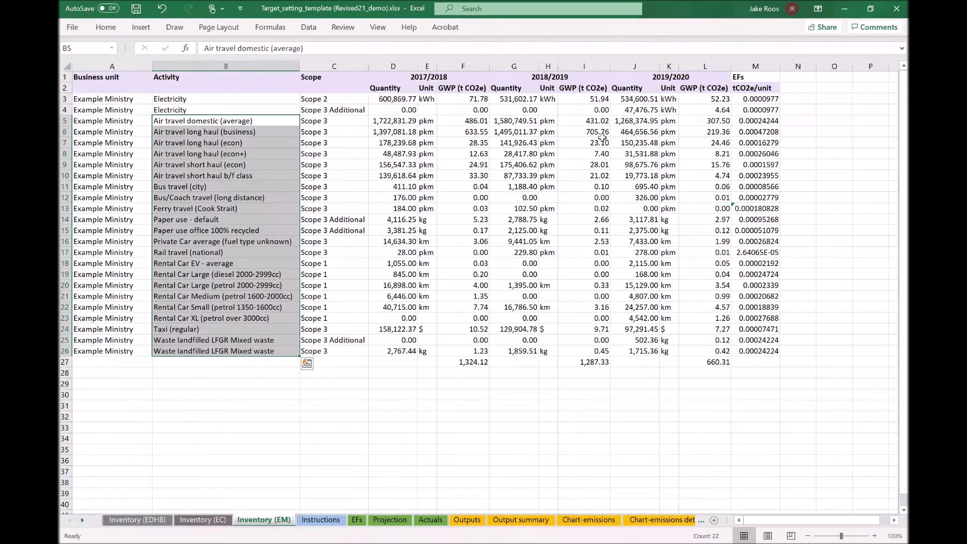
{"action": "left_click_drag", "start_coordinate": [392, 122], "coordinate": [395, 355]}
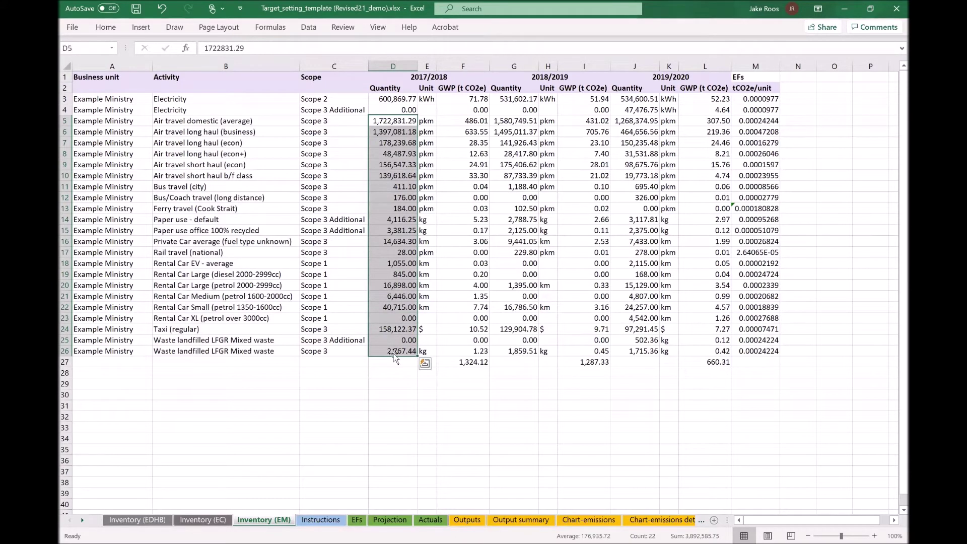
{"action": "left_click", "coordinate": [403, 350]}
{"action": "left_click_drag", "start_coordinate": [392, 121], "coordinate": [395, 354]}
{"action": "key", "text": "ctrl+c"}
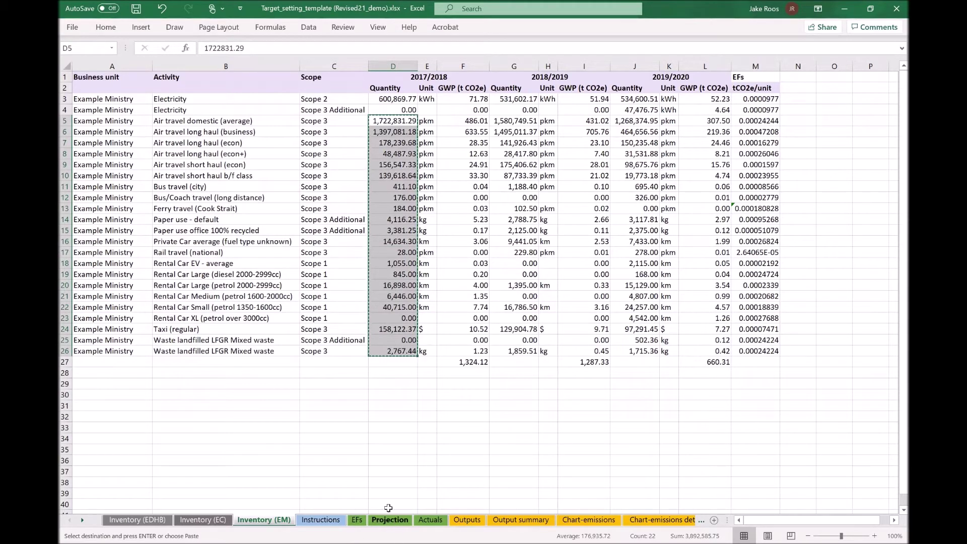
{"action": "left_click", "coordinate": [390, 519]}
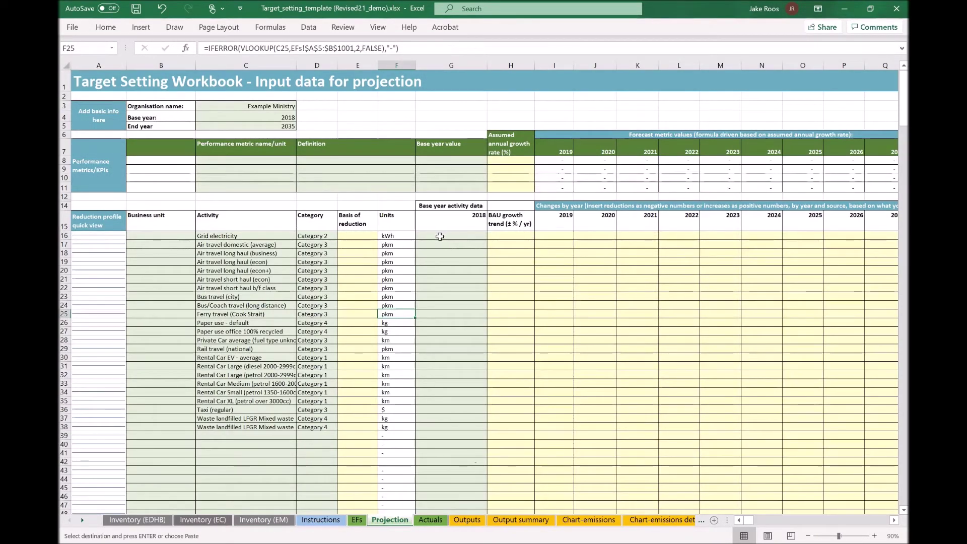
{"action": "left_click", "coordinate": [433, 244]}
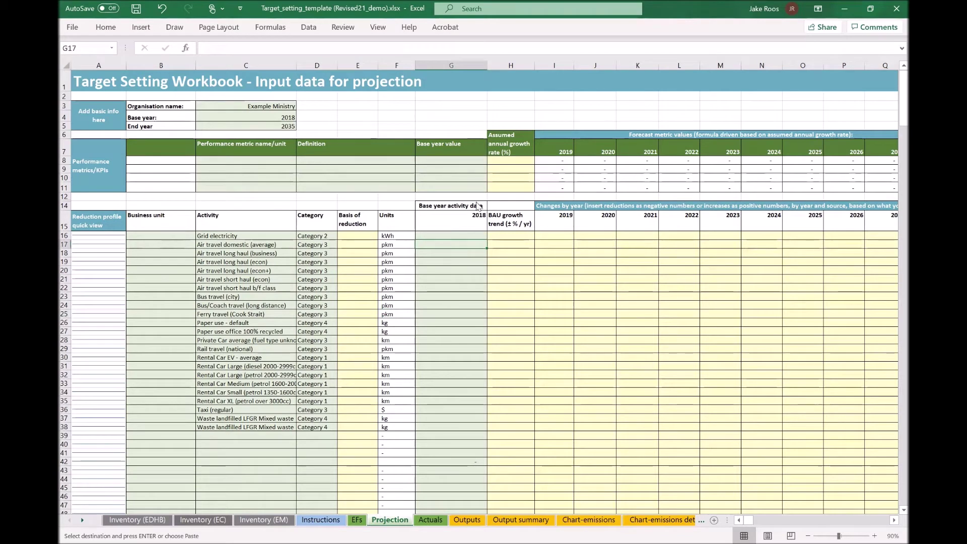
{"action": "right_click", "coordinate": [438, 244]}
{"action": "left_click", "coordinate": [476, 279]}
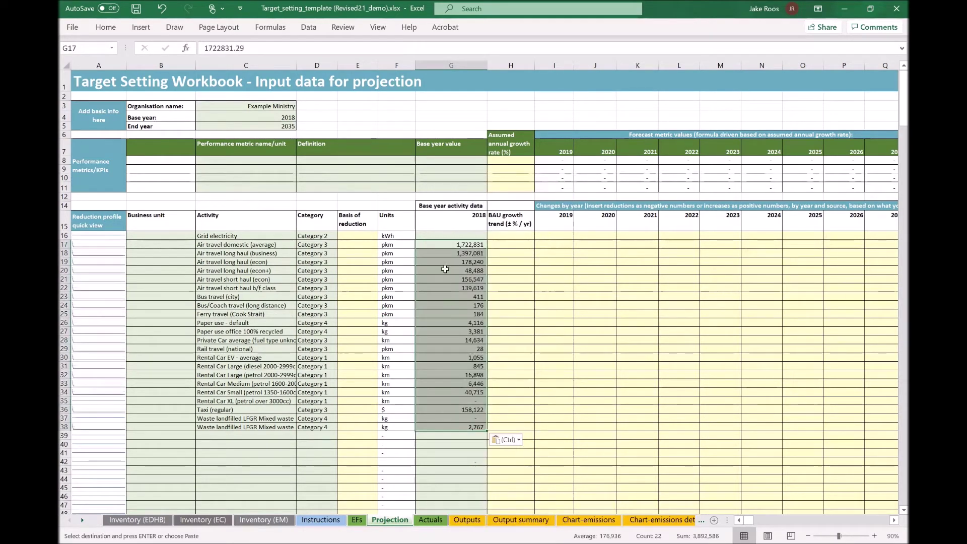
Link the Grid electricity base year value in G16 to the 2017/2018 Electricity quantity in D3 of the Inventory (EM) sheet.
{"action": "left_click", "coordinate": [445, 235]}
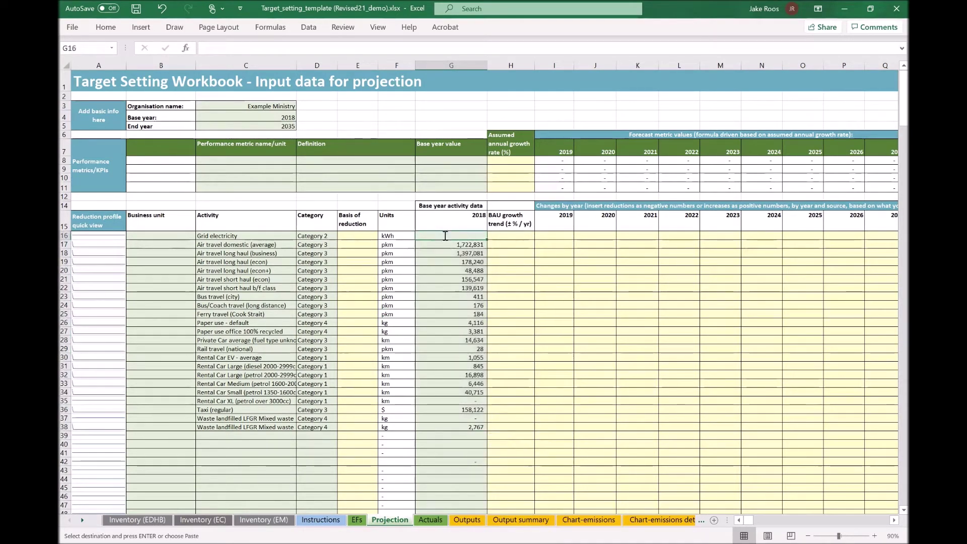
{"action": "type", "text": "="}
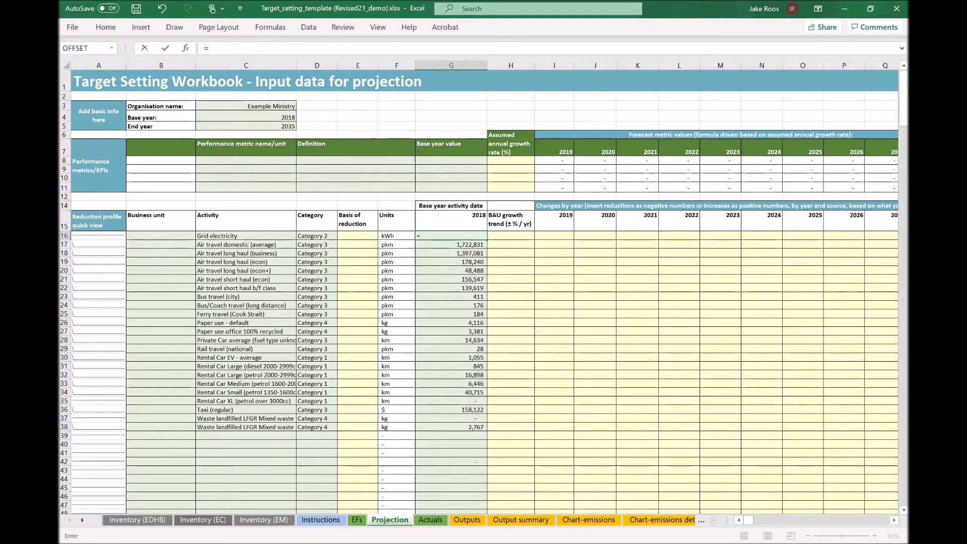
{"action": "left_click", "coordinate": [264, 520]}
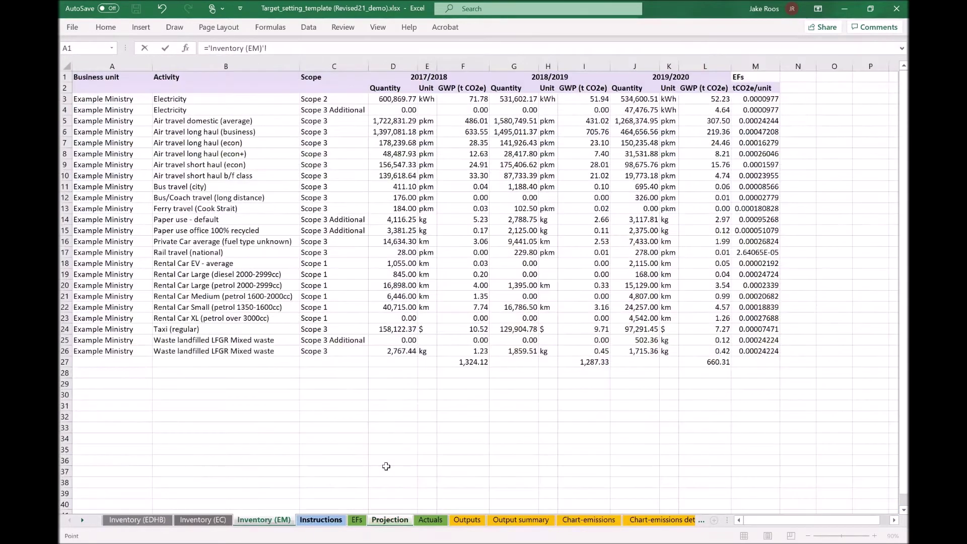
{"action": "left_click", "coordinate": [409, 100]}
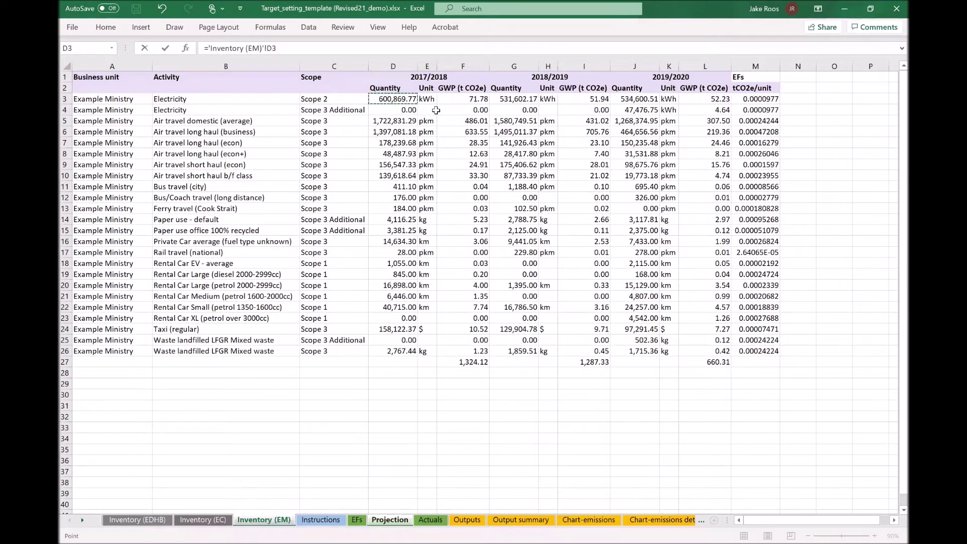
{"action": "key", "text": "Return"}
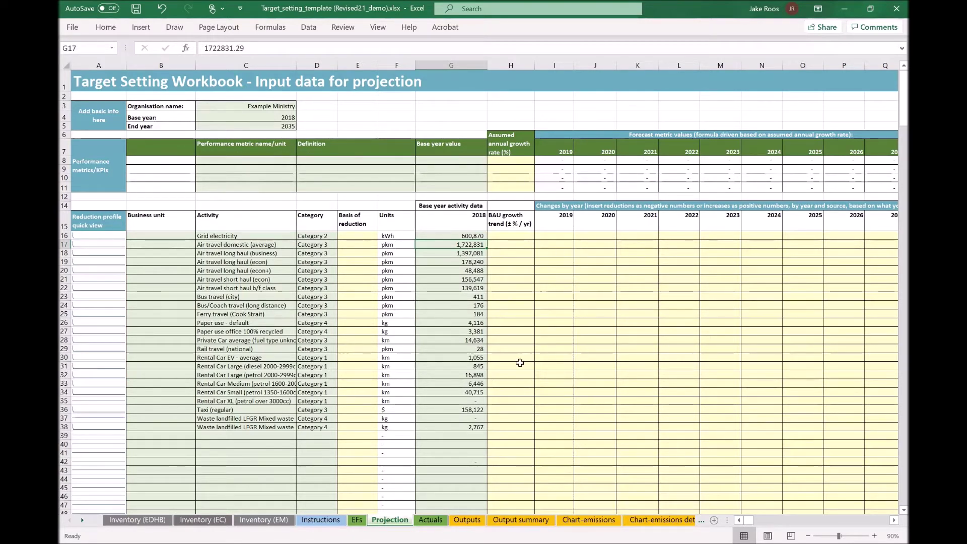
Set the Basis of reduction for Grid electricity in E16 to Activity data.
{"action": "left_click", "coordinate": [511, 236]}
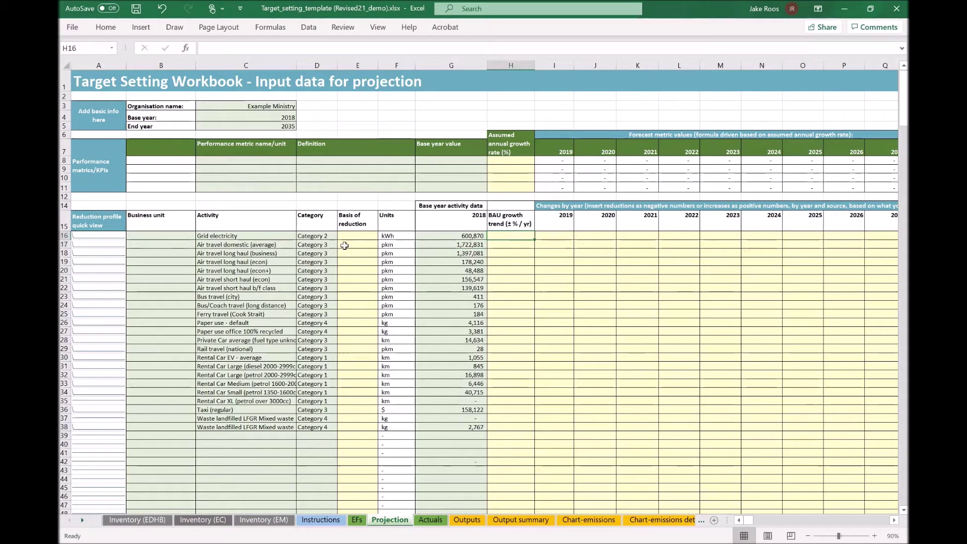
{"action": "left_click", "coordinate": [358, 235]}
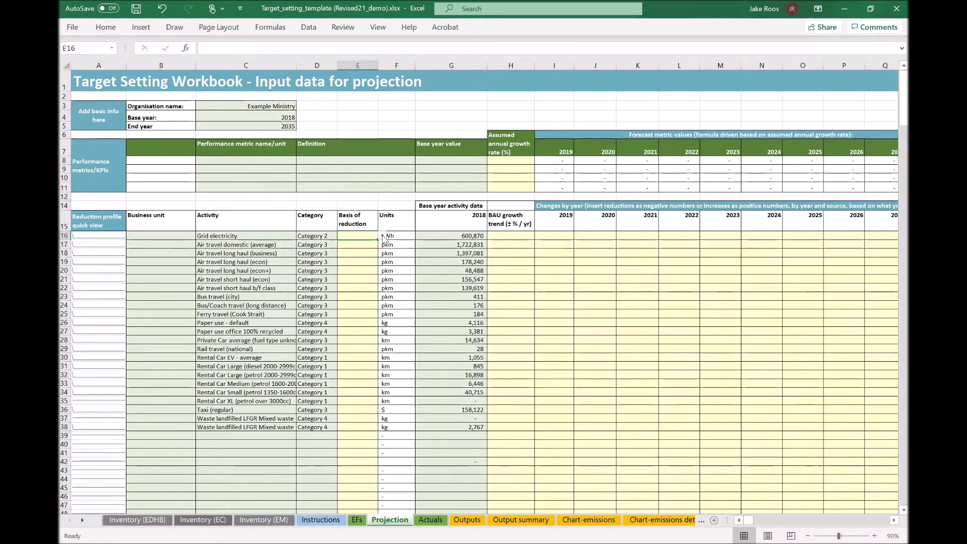
{"action": "left_click", "coordinate": [590, 233]}
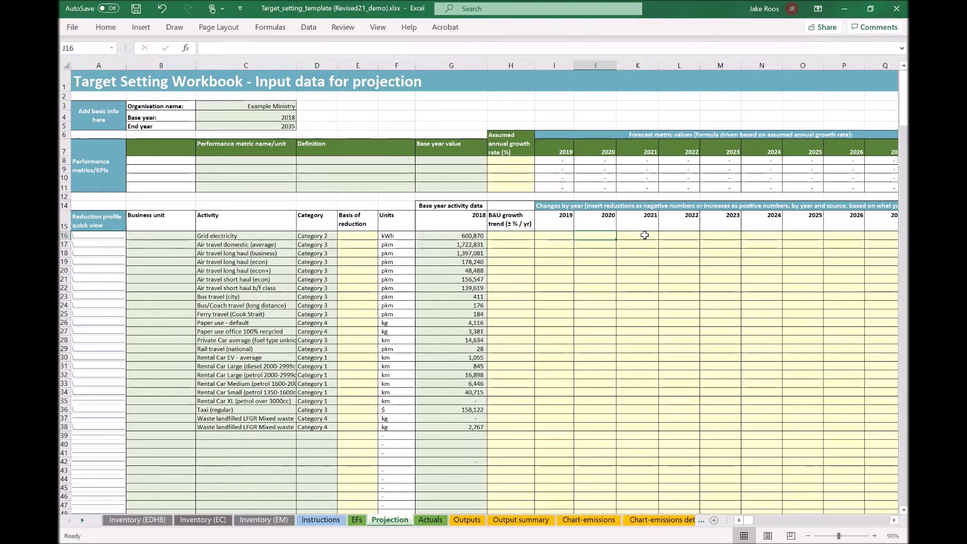
{"action": "left_click", "coordinate": [348, 235]}
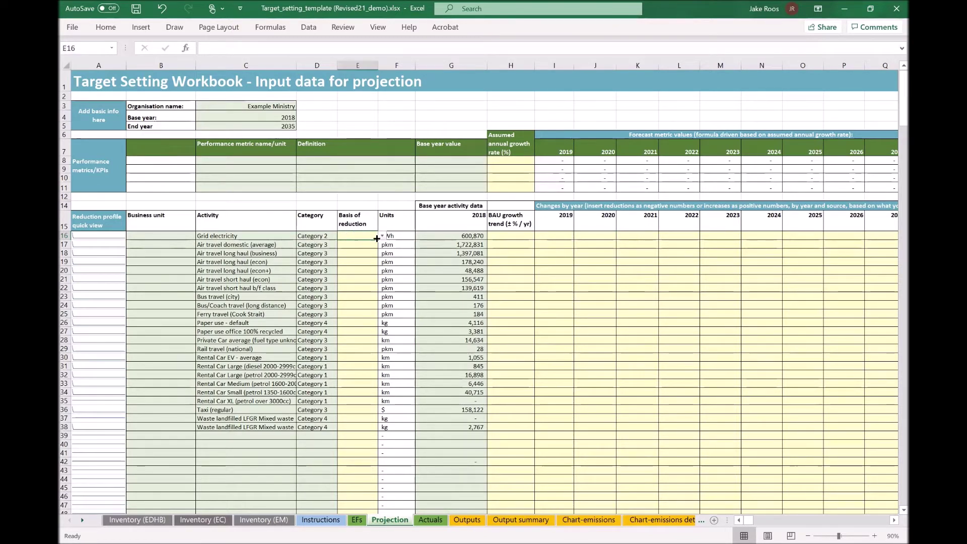
{"action": "left_click", "coordinate": [382, 236]}
{"action": "left_click", "coordinate": [348, 245]}
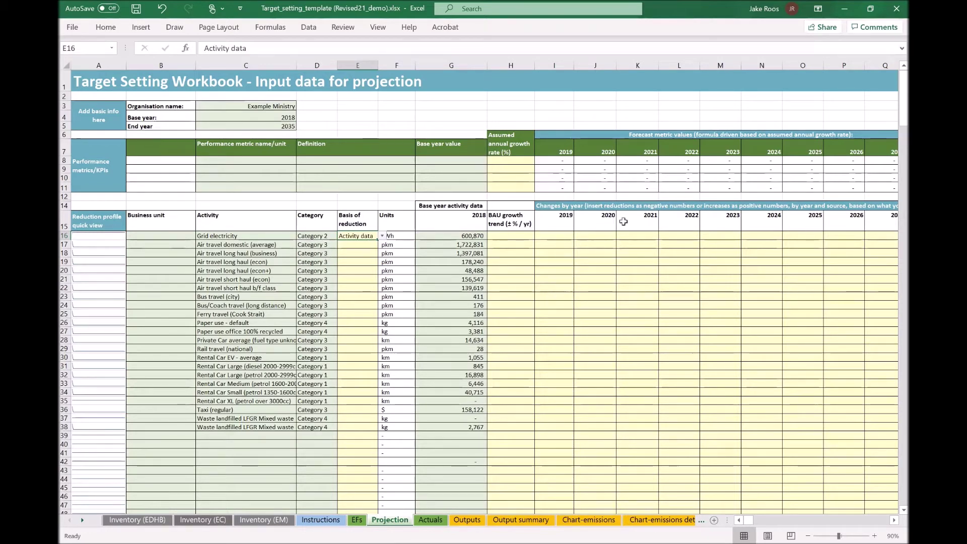
Enter 10000 as the 2021 change for Grid electricity in K16.
{"action": "left_click", "coordinate": [638, 235]}
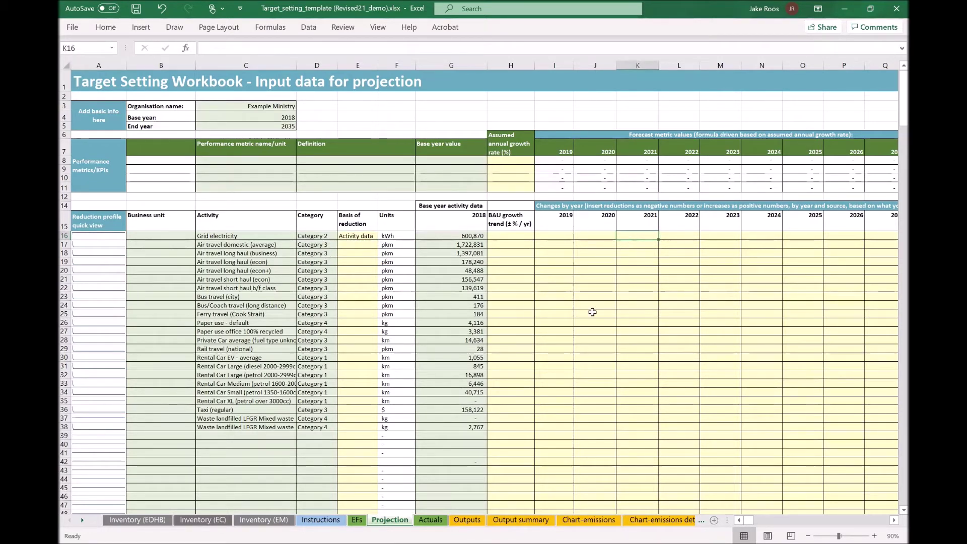
{"action": "type", "text": "10000"}
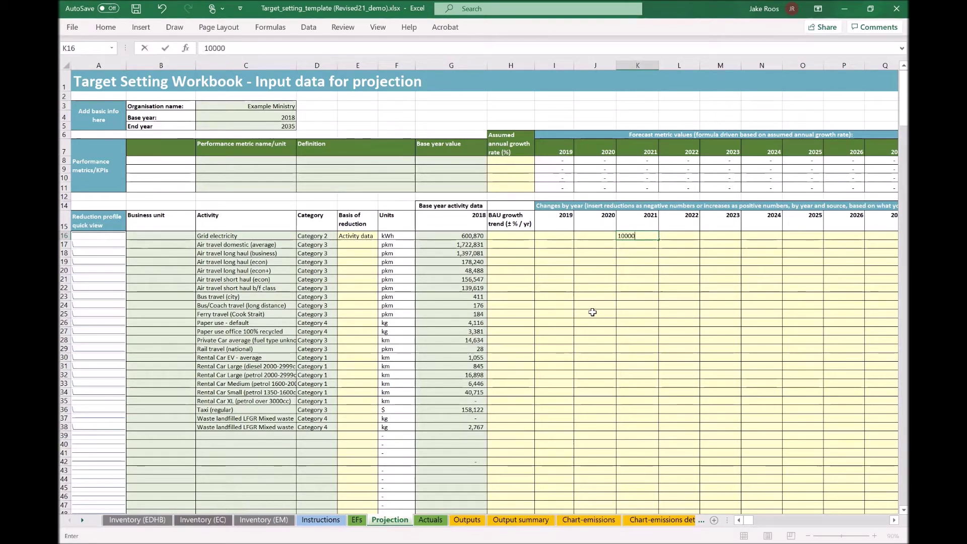
{"action": "key", "text": "Return"}
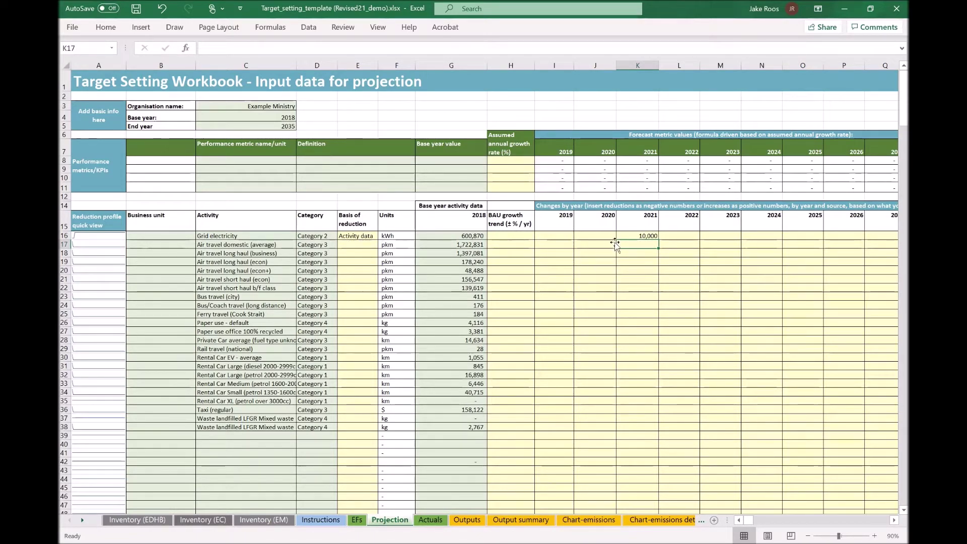
Replace the 2021 change for Grid electricity in K16 with -20.
{"action": "left_click", "coordinate": [642, 234]}
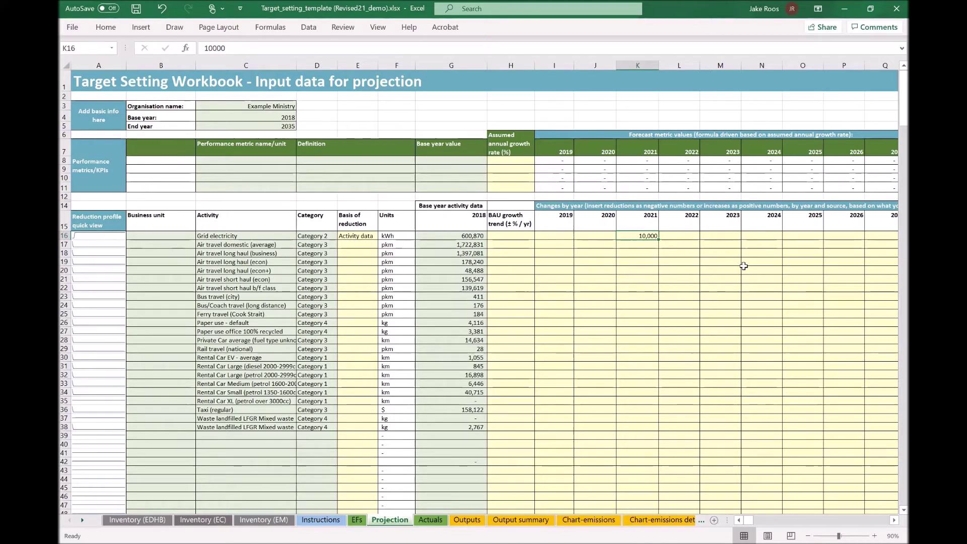
{"action": "type", "text": "-2"}
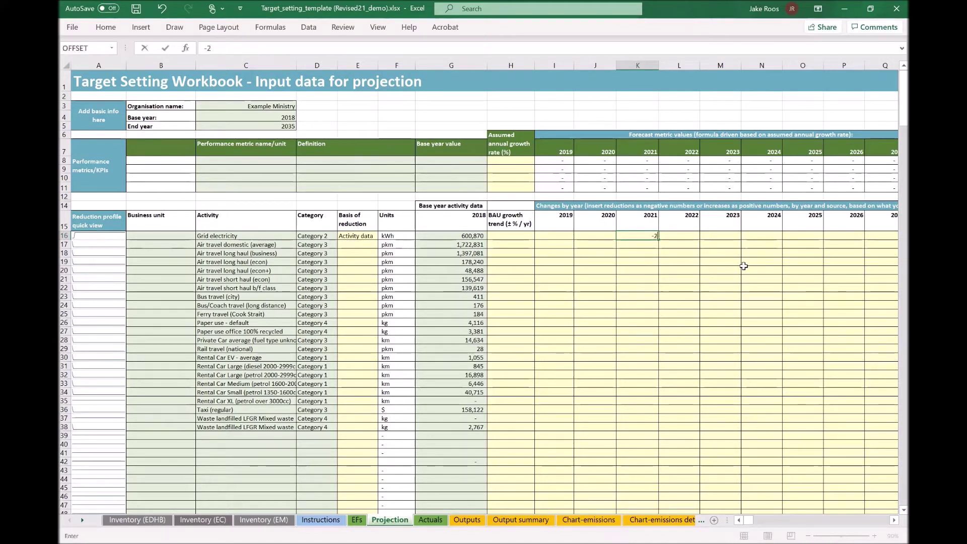
{"action": "type", "text": "0\\]"}
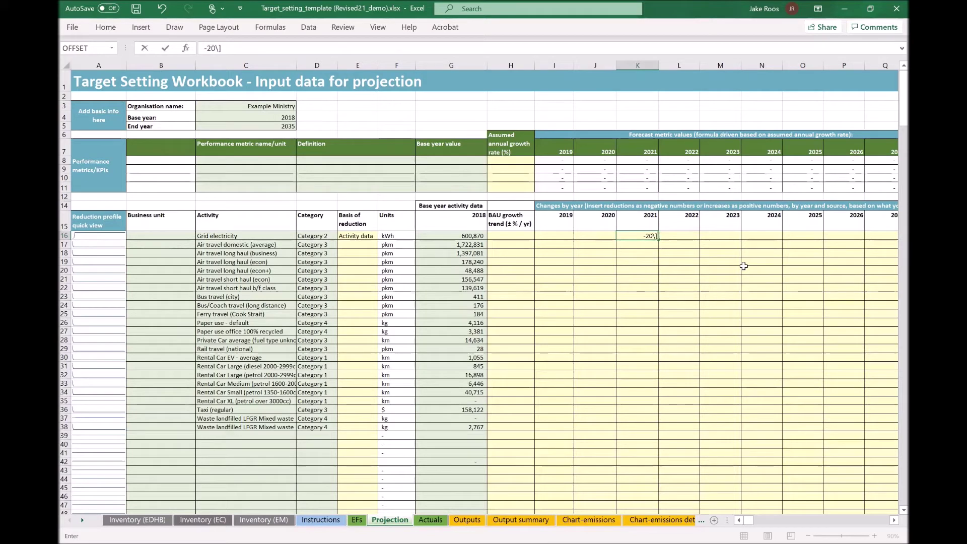
{"action": "key", "text": "BackSpace"}
{"action": "key", "text": "Return"}
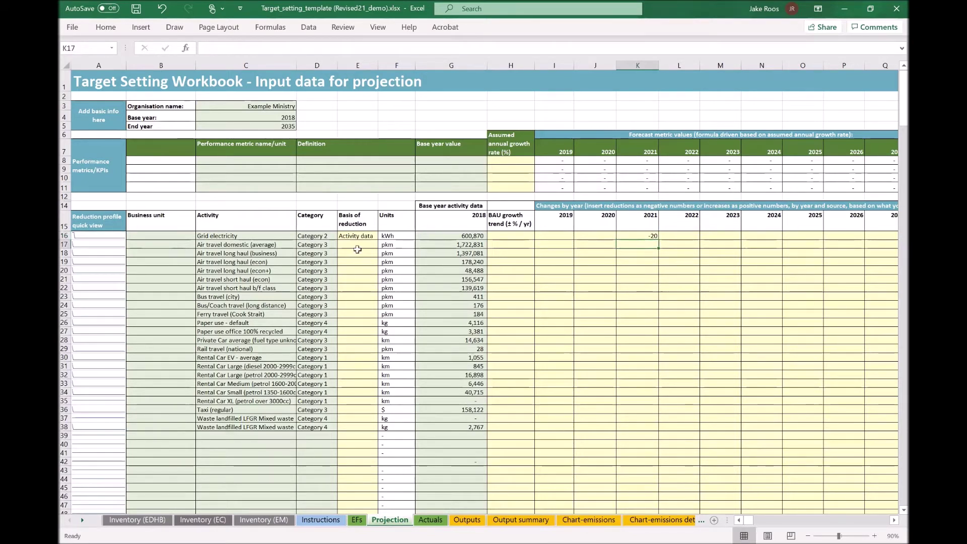
Switch the Basis of reduction for Grid electricity in E16 to % change.
{"action": "left_click", "coordinate": [362, 235]}
{"action": "left_click", "coordinate": [379, 236]}
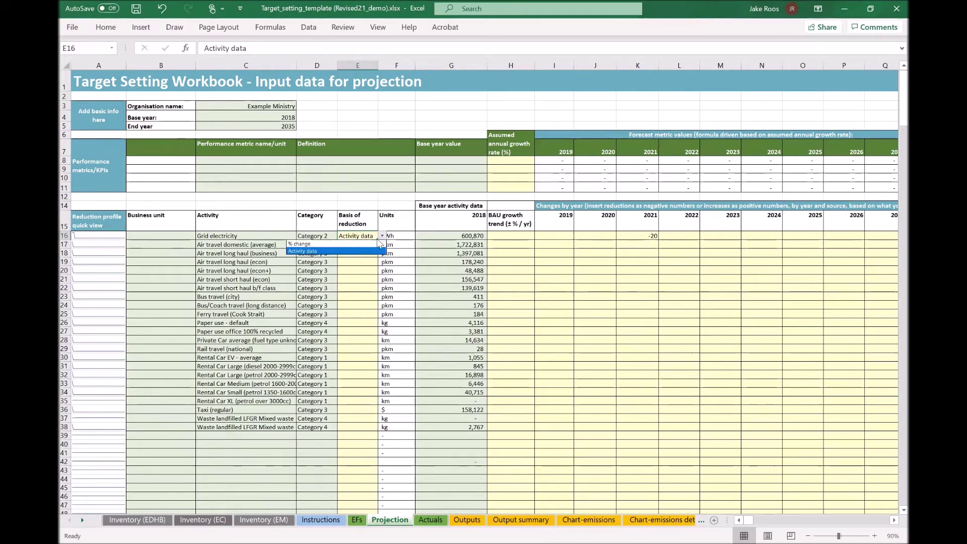
{"action": "left_click", "coordinate": [364, 250]}
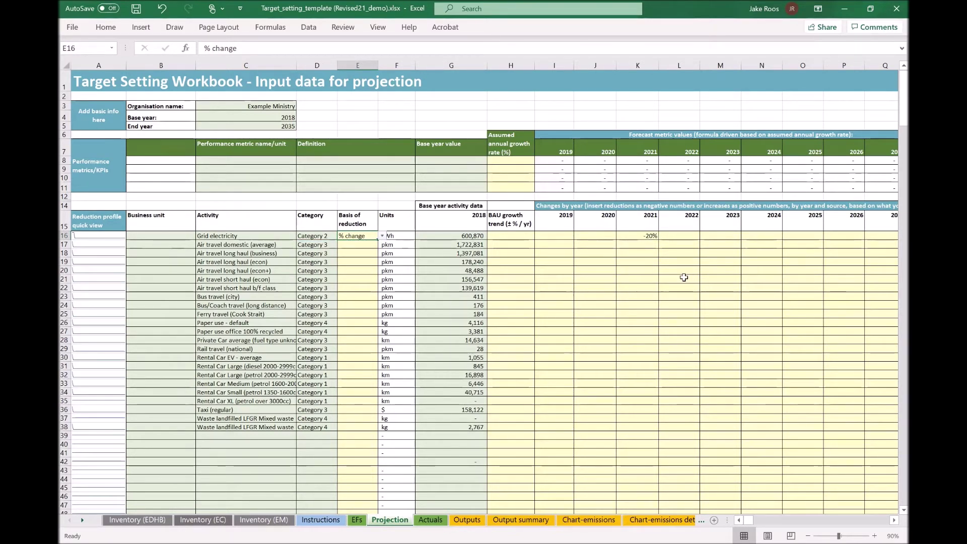
Set the Basis of reduction to Activity data for the two activities in E17:E18, and fill it down to E38.
{"action": "left_click", "coordinate": [348, 246]}
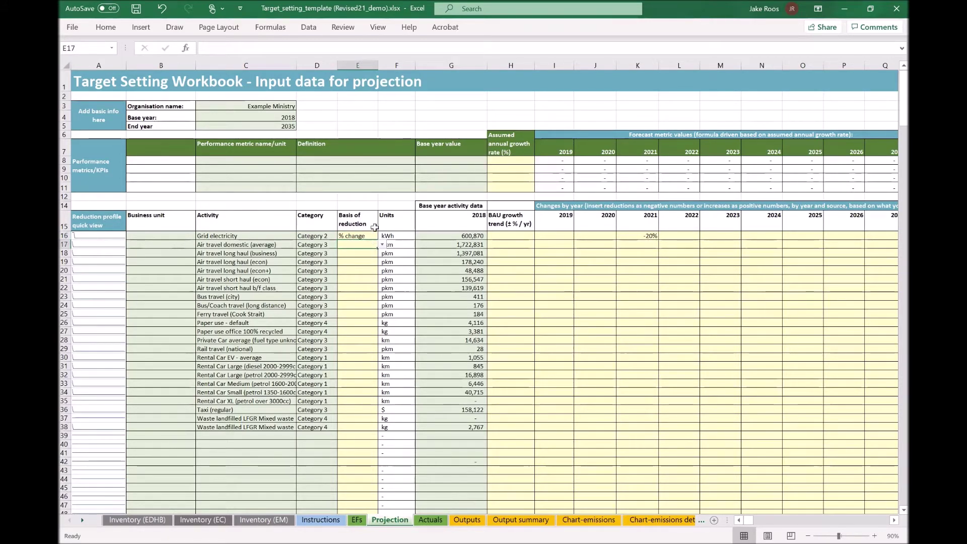
{"action": "left_click", "coordinate": [382, 244]}
{"action": "left_click", "coordinate": [362, 262]}
{"action": "left_click", "coordinate": [360, 252]}
{"action": "left_click", "coordinate": [382, 253]}
{"action": "left_click", "coordinate": [357, 270]}
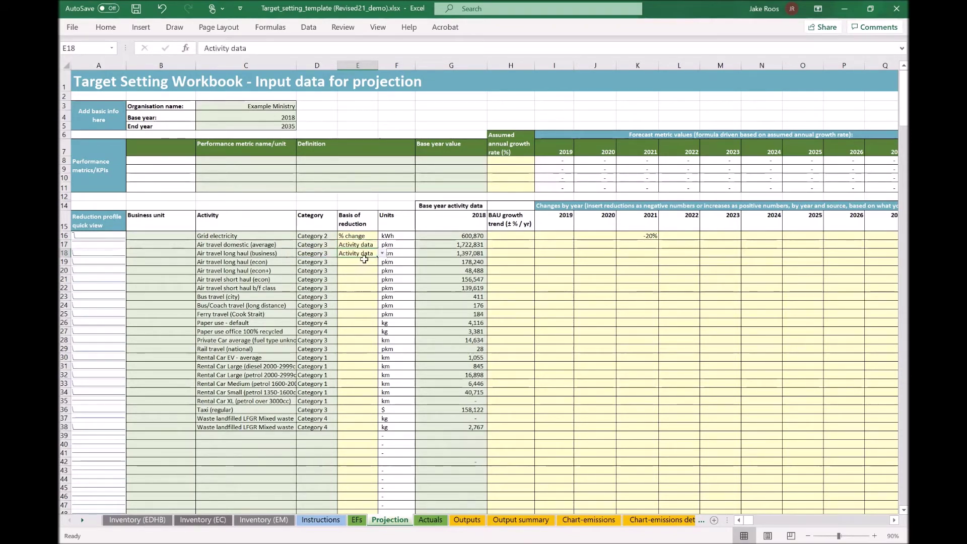
{"action": "left_click_drag", "start_coordinate": [378, 278], "coordinate": [378, 431]}
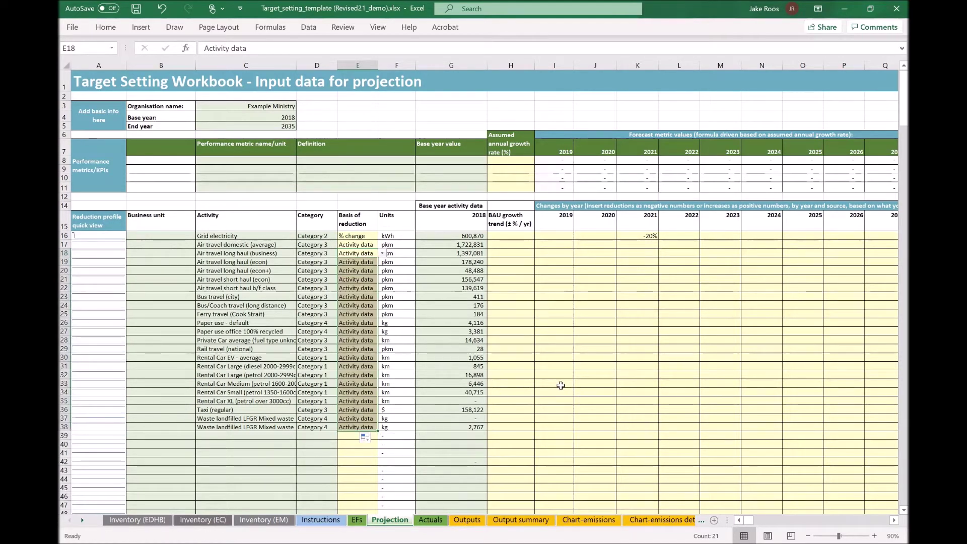
{"action": "left_click", "coordinate": [560, 385]}
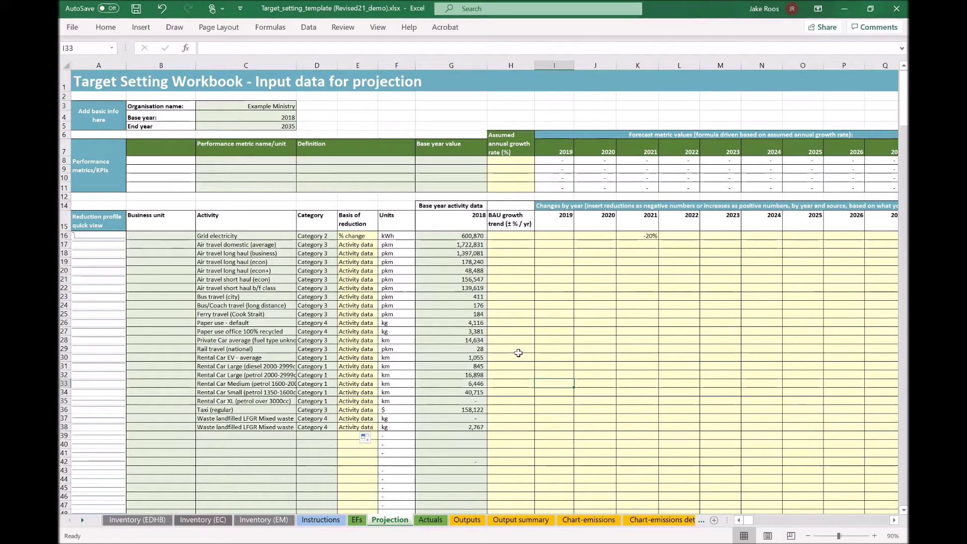
{"action": "left_click", "coordinate": [523, 236]}
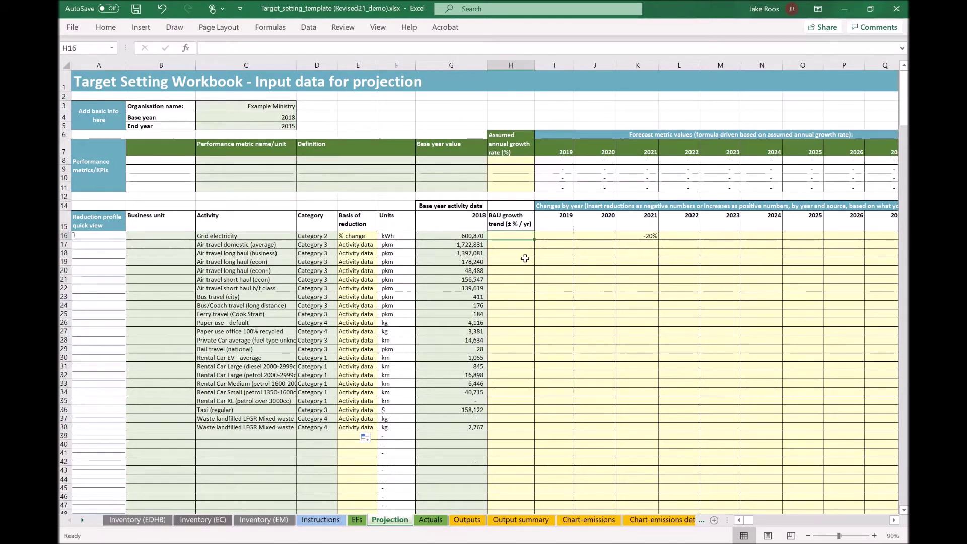
{"action": "left_click", "coordinate": [564, 235]}
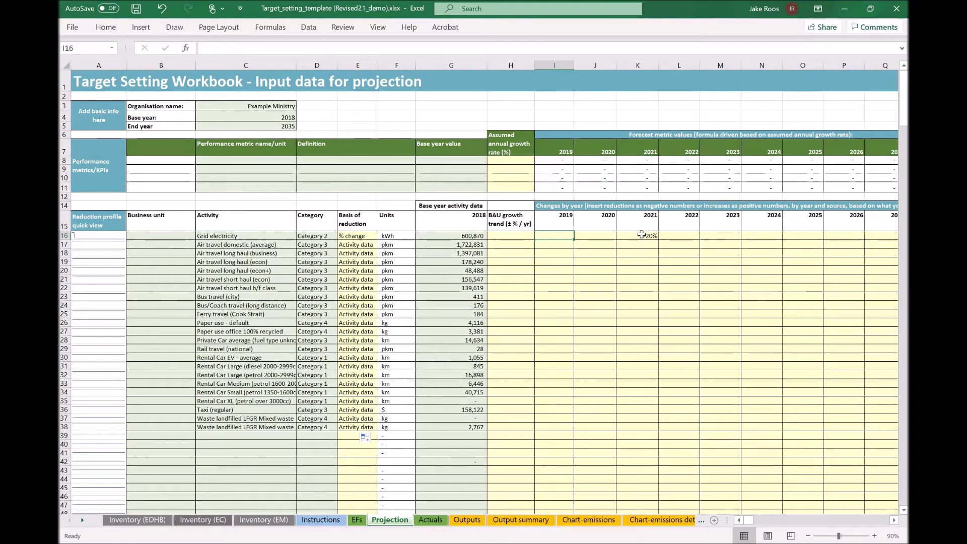
{"action": "left_click", "coordinate": [682, 235]}
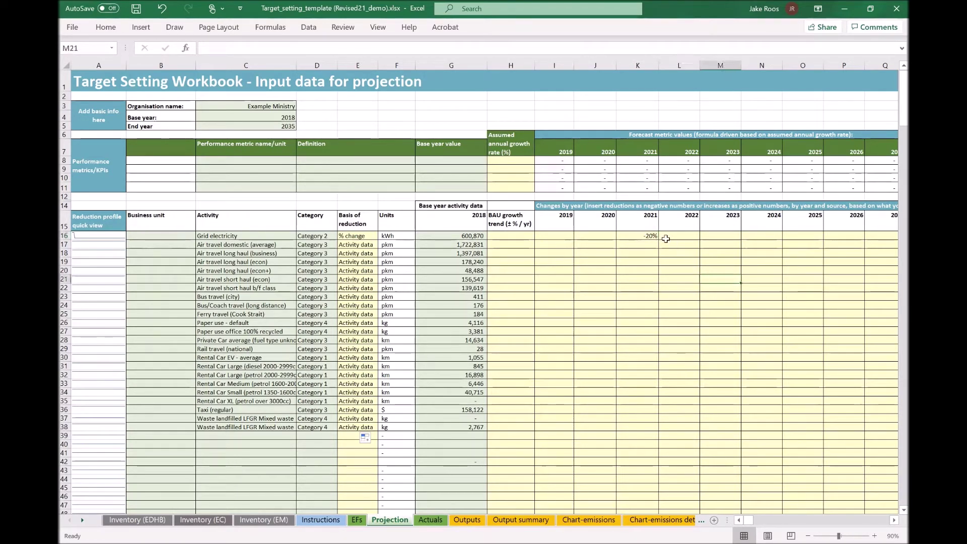
{"action": "left_click", "coordinate": [504, 237]}
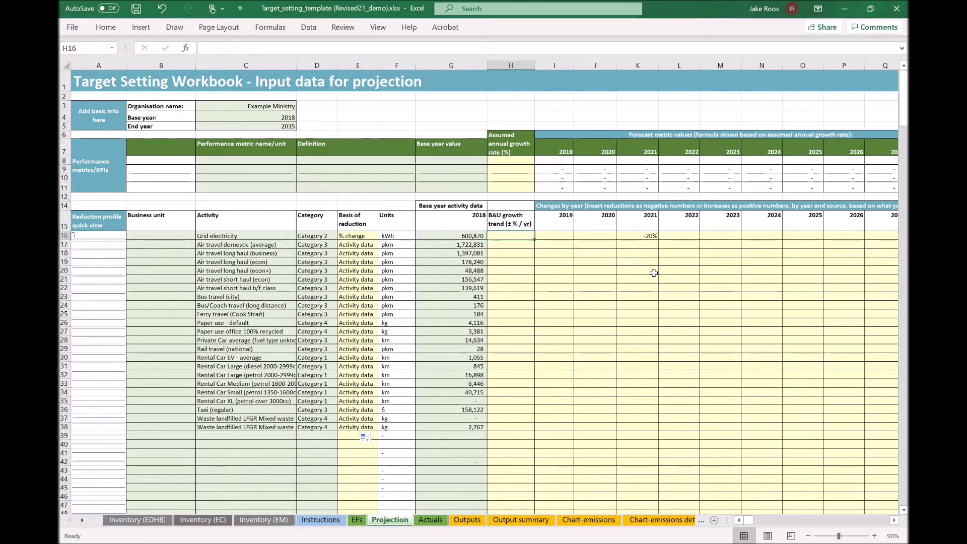
{"action": "left_click", "coordinate": [680, 289]}
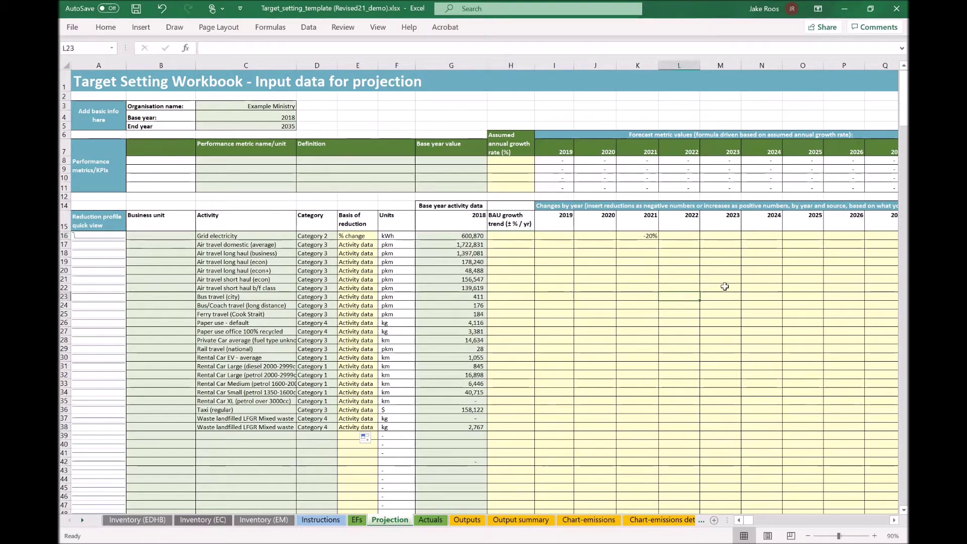
{"action": "left_click", "coordinate": [722, 286]}
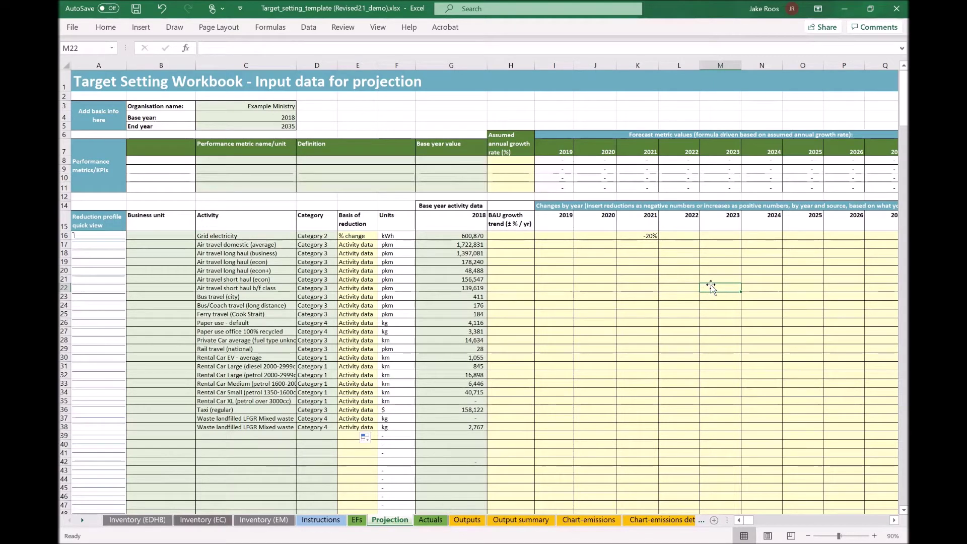
Set the Basis of reduction for Air travel short haul b/f class to % change and enter -100% as its 2023 change in M22.
{"action": "left_click", "coordinate": [355, 288]}
{"action": "left_click", "coordinate": [383, 288]}
{"action": "left_click", "coordinate": [302, 296]}
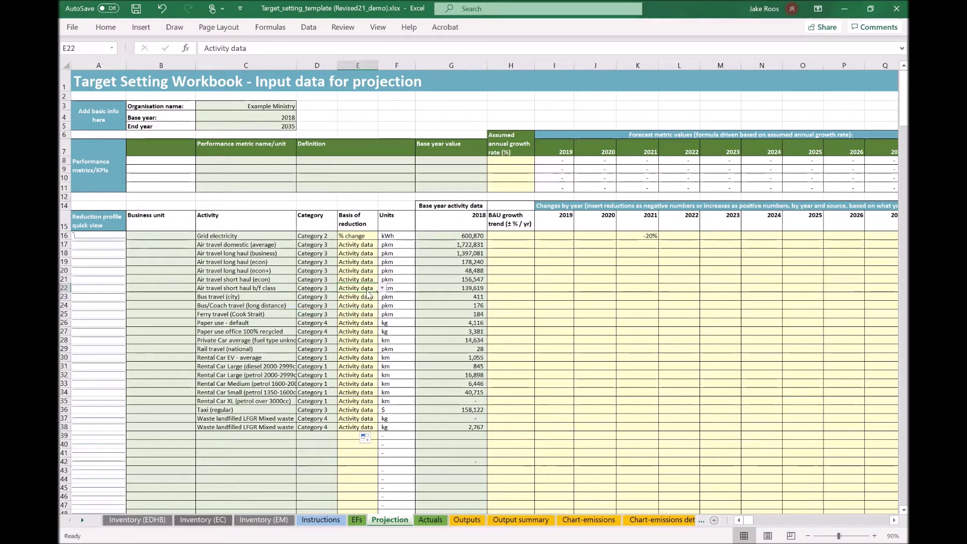
{"action": "left_click", "coordinate": [713, 289]}
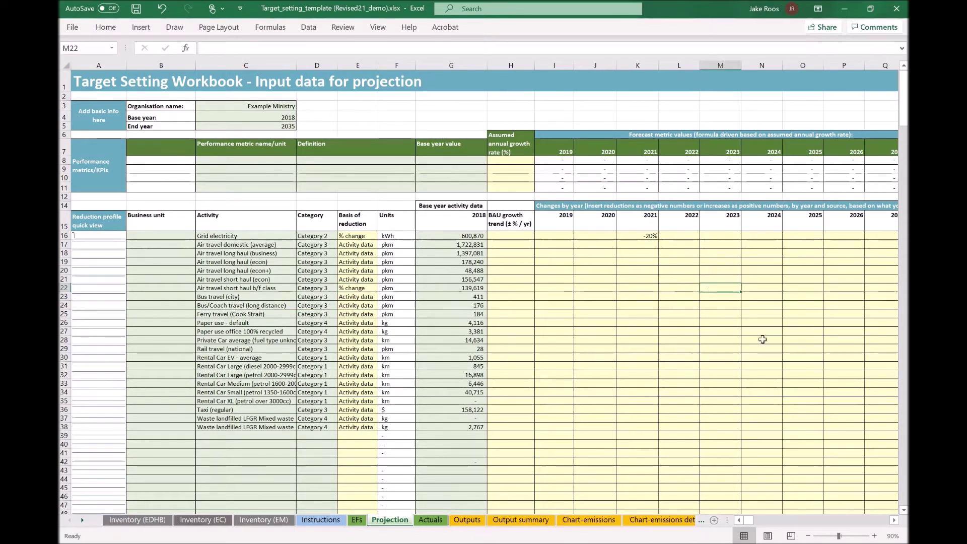
{"action": "type", "text": "-100%"}
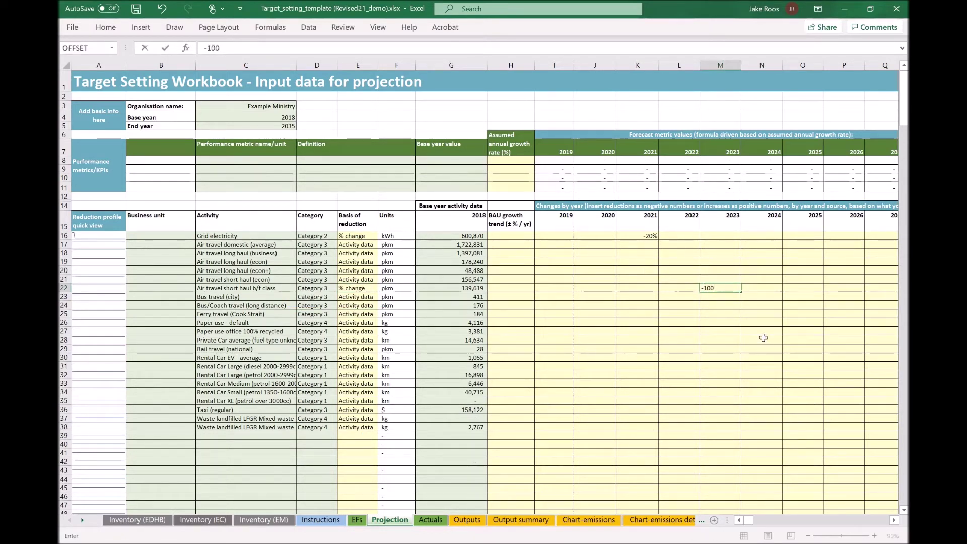
{"action": "key", "text": "Return"}
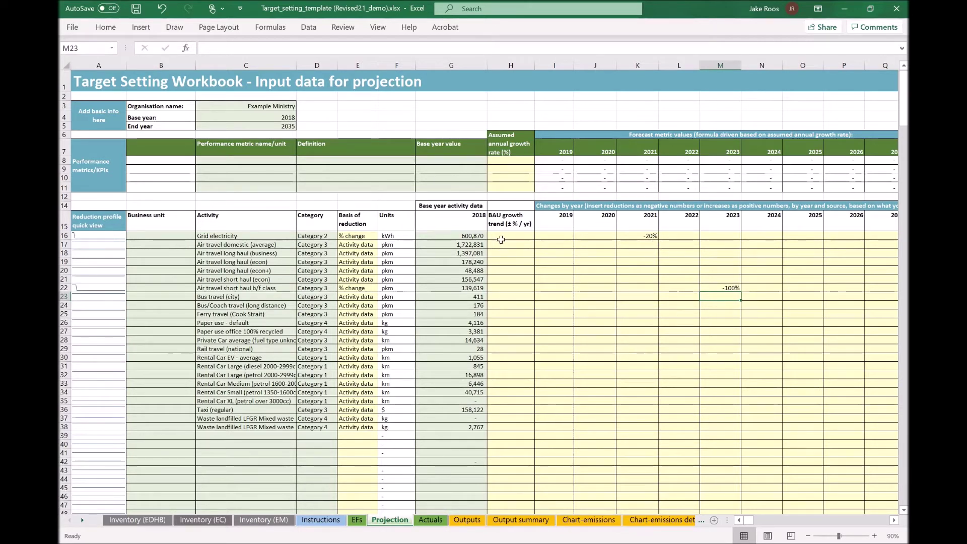
Enter 2% as the BAU growth trend for Grid electricity in H16.
{"action": "left_click_drag", "start_coordinate": [504, 237], "coordinate": [503, 426]}
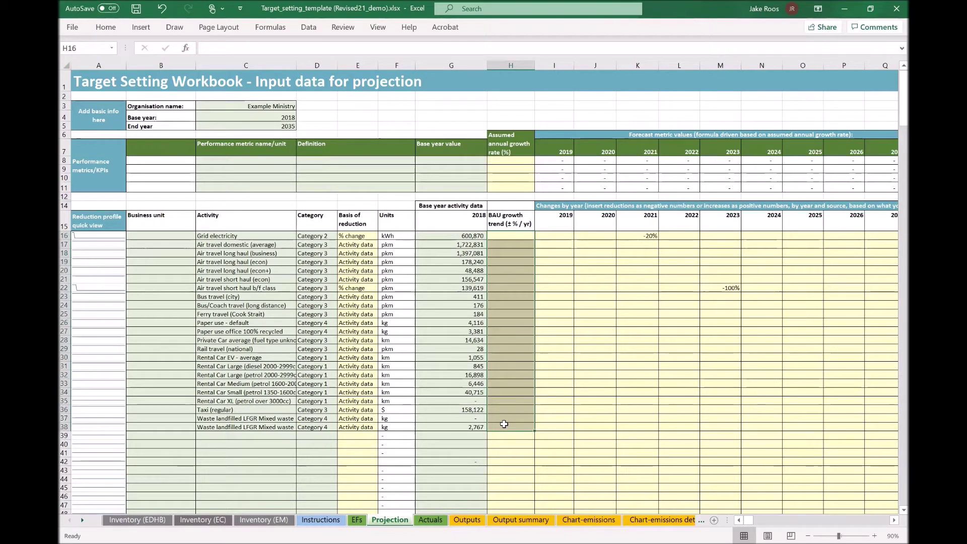
{"action": "left_click", "coordinate": [503, 236]}
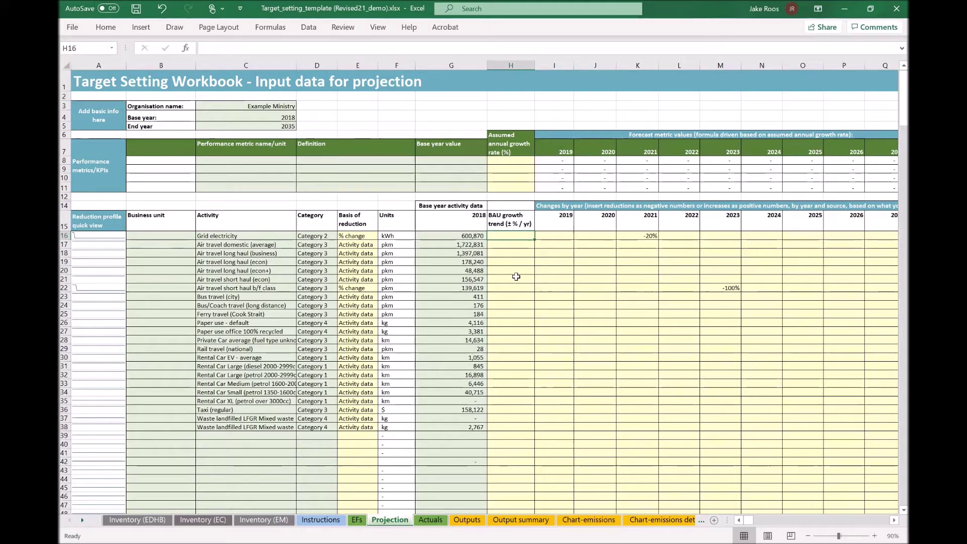
{"action": "type", "text": "2"}
{"action": "key", "text": "Return"}
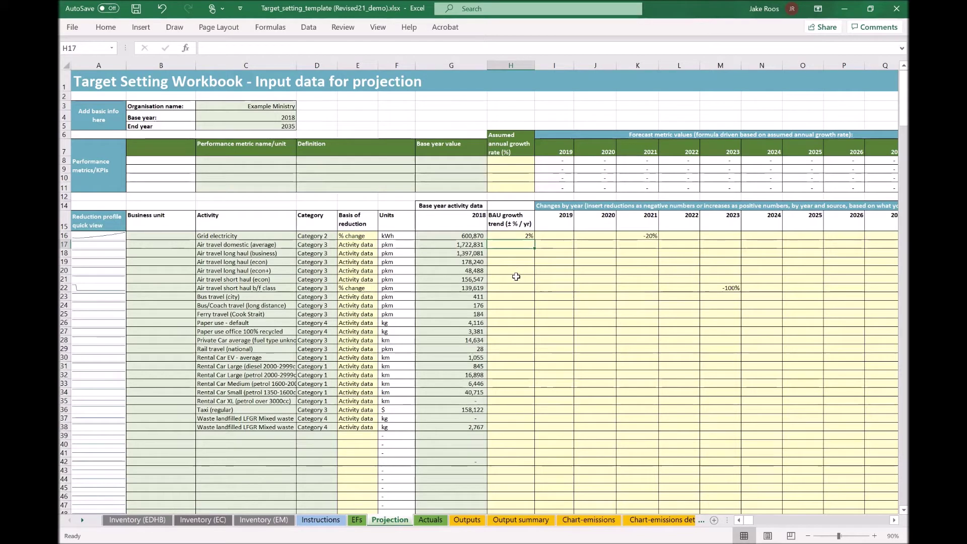
{"action": "key", "text": "Return"}
{"action": "key", "text": "Up"}
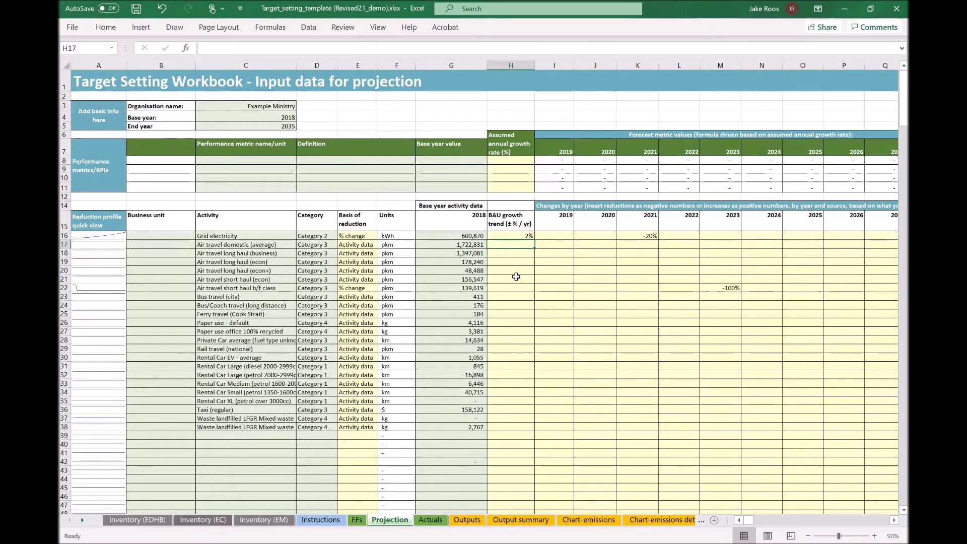
{"action": "key", "text": "Down"}
{"action": "key", "text": "Down"}
{"action": "key", "text": "Down"}
{"action": "key", "text": "Down"}
{"action": "key", "text": "Down"}
{"action": "key", "text": "Down"}
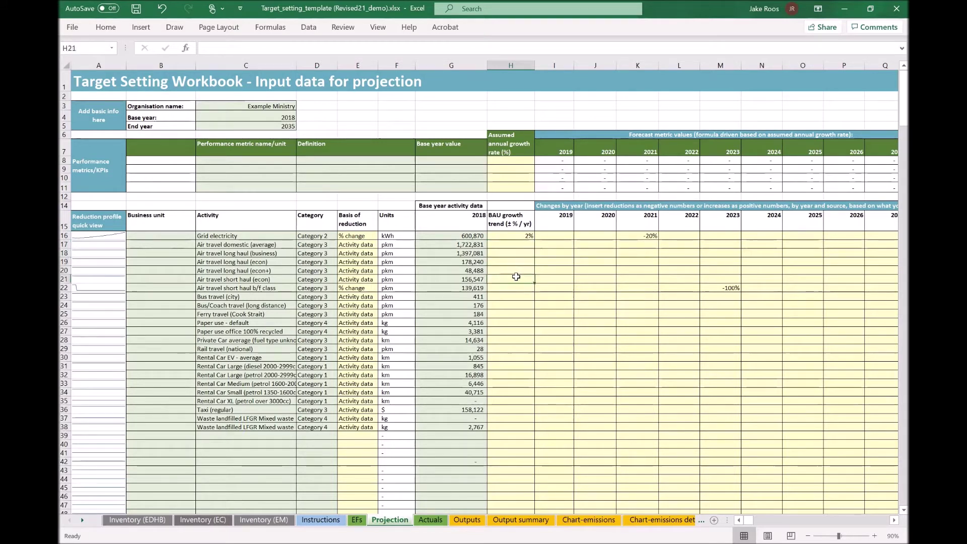
{"action": "key", "text": "Down"}
{"action": "key", "text": "Up"}
{"action": "key", "text": "Up"}
{"action": "key", "text": "Up"}
{"action": "key", "text": "Up"}
{"action": "key", "text": "Up"}
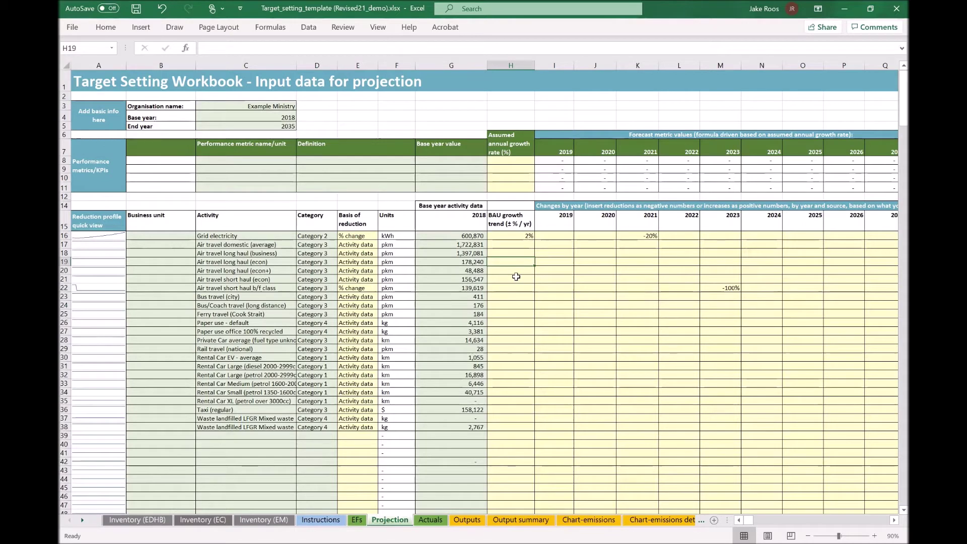
{"action": "key", "text": "Up"}
{"action": "key", "text": "Up"}
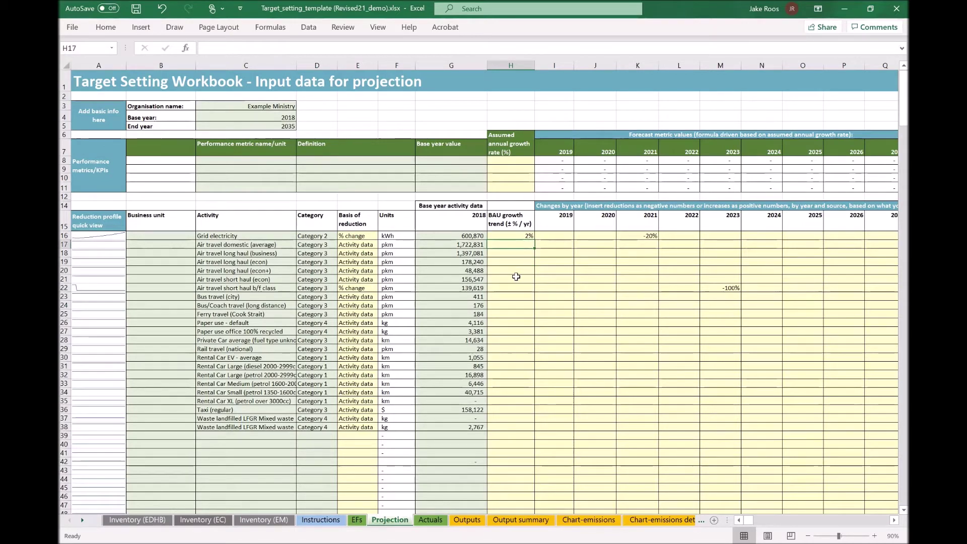
Enter a BAU growth trend of 1% for each of the six air travel activities in H17:H22.
{"action": "type", "text": "1%"}
{"action": "key", "text": "Return"}
{"action": "type", "text": "1%"}
{"action": "key", "text": "Return"}
{"action": "type", "text": "1%"}
{"action": "key", "text": "Return"}
{"action": "type", "text": "1%"}
{"action": "key", "text": "Return"}
{"action": "type", "text": "1%"}
{"action": "key", "text": "Return"}
{"action": "type", "text": "1%"}
{"action": "key", "text": "Return"}
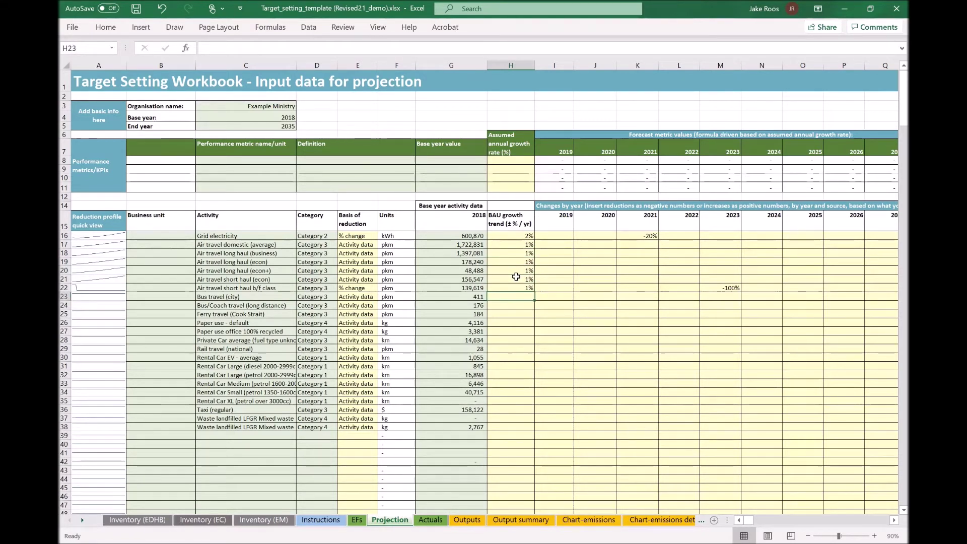
{"action": "key", "text": "Down"}
{"action": "key", "text": "Down"}
{"action": "key", "text": "Down"}
{"action": "key", "text": "Down"}
{"action": "key", "text": "Down"}
{"action": "key", "text": "Down"}
{"action": "key", "text": "Down"}
{"action": "key", "text": "Down"}
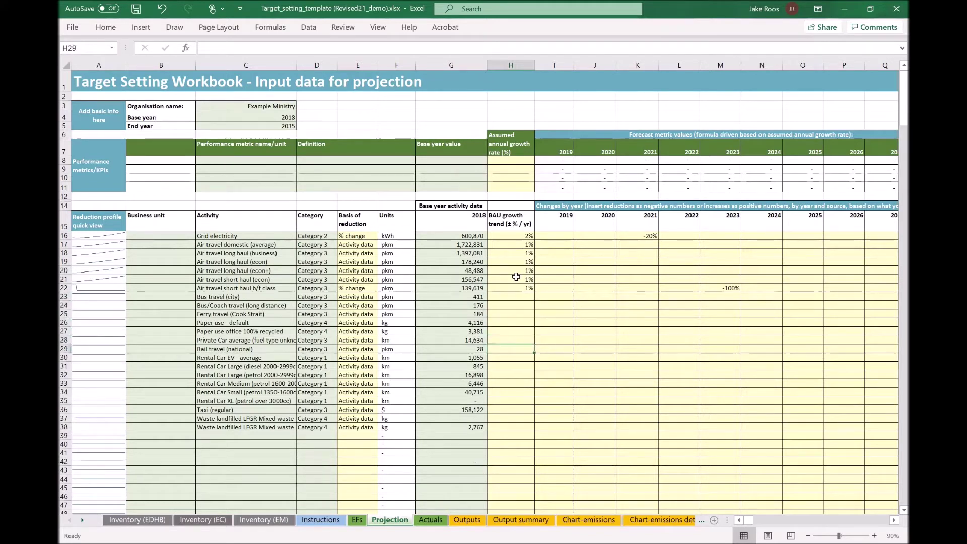
Set the BAU growth trend for Grid electricity in H16 to 0%.
{"action": "key", "text": "Up"}
{"action": "key", "text": "Up"}
{"action": "key", "text": "Up"}
{"action": "key", "text": "Up"}
{"action": "key", "text": "Up"}
{"action": "key", "text": "Up"}
{"action": "key", "text": "Up"}
{"action": "key", "text": "Up"}
{"action": "key", "text": "Up"}
{"action": "key", "text": "Up"}
{"action": "key", "text": "Up"}
{"action": "key", "text": "Up"}
{"action": "key", "text": "Up"}
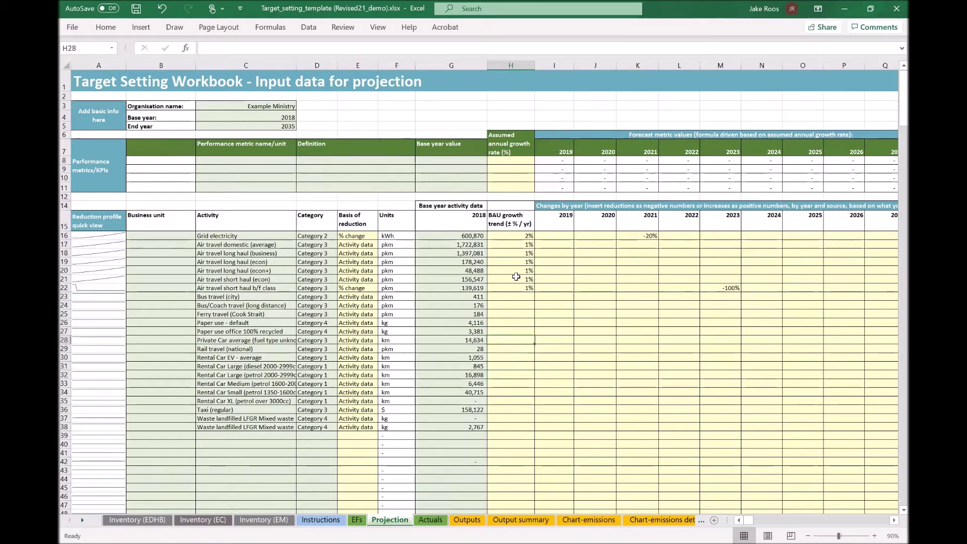
{"action": "key", "text": "Up"}
{"action": "key", "text": "Up"}
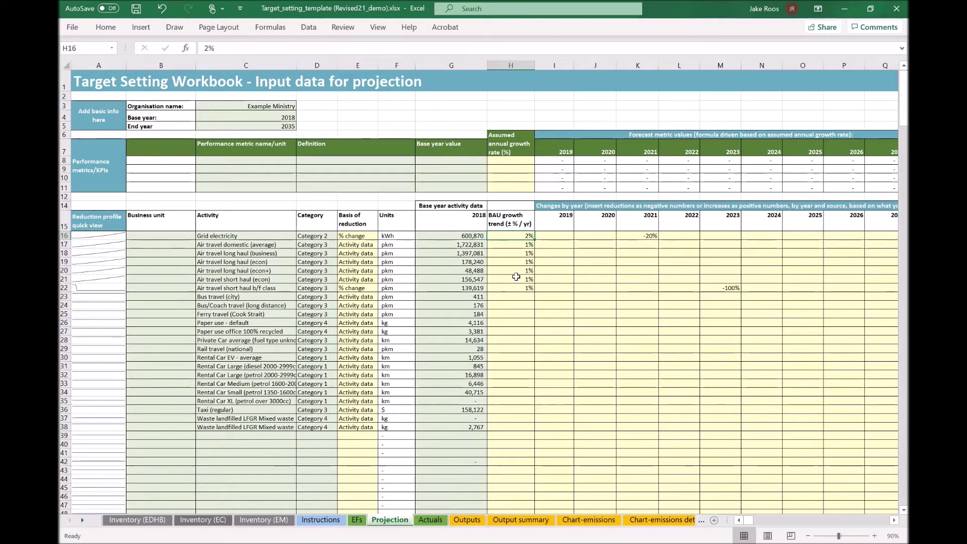
{"action": "type", "text": "0"}
{"action": "key", "text": "Return"}
Enter -2% as the BAU growth trend for Bus travel (city) in H23.
{"action": "key", "text": "Down"}
{"action": "key", "text": "Down"}
{"action": "key", "text": "Down"}
{"action": "key", "text": "Down"}
{"action": "key", "text": "Down"}
{"action": "key", "text": "Down"}
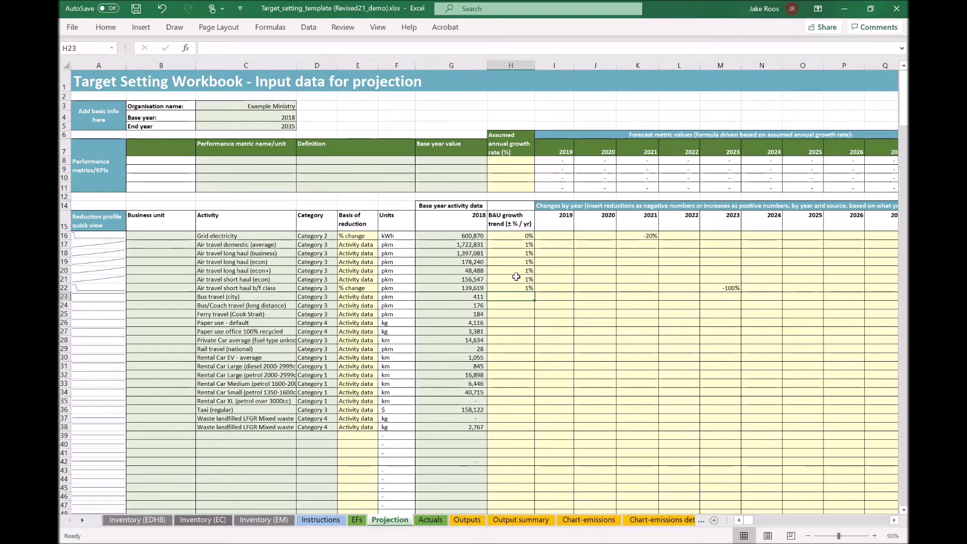
{"action": "type", "text": "-2%"}
{"action": "key", "text": "Return"}
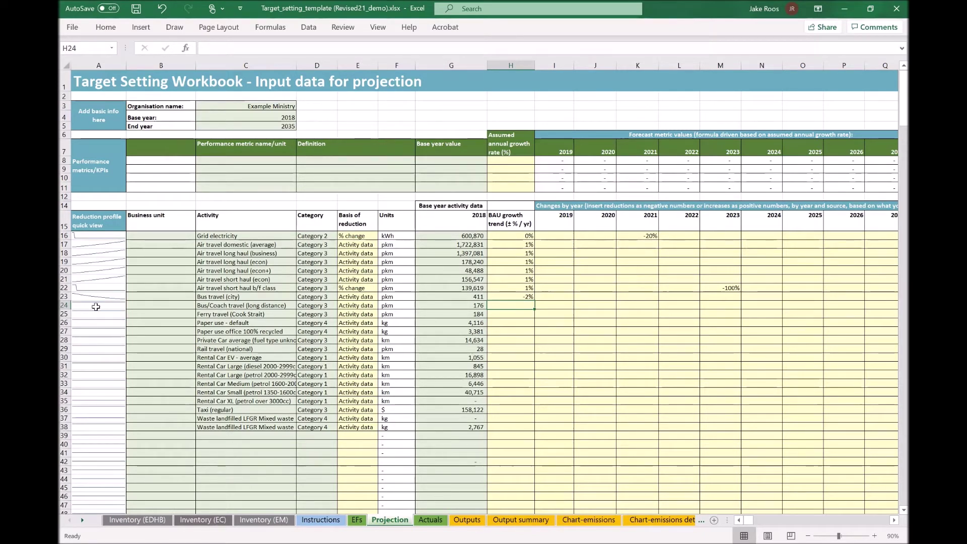
Set the BAU growth trend for Air travel domestic (average) in H17 to 0%.
{"action": "left_click", "coordinate": [530, 246]}
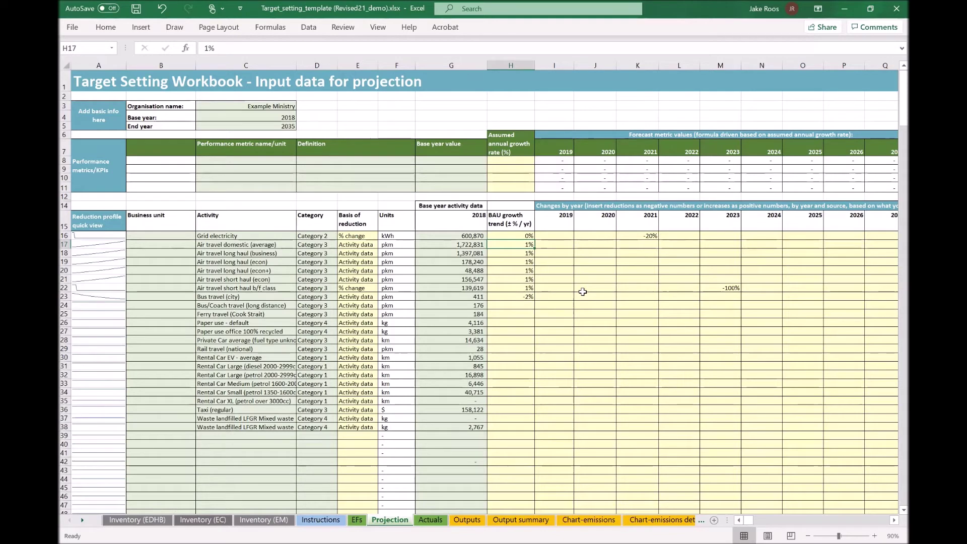
{"action": "type", "text": "0"}
{"action": "key", "text": "Return"}
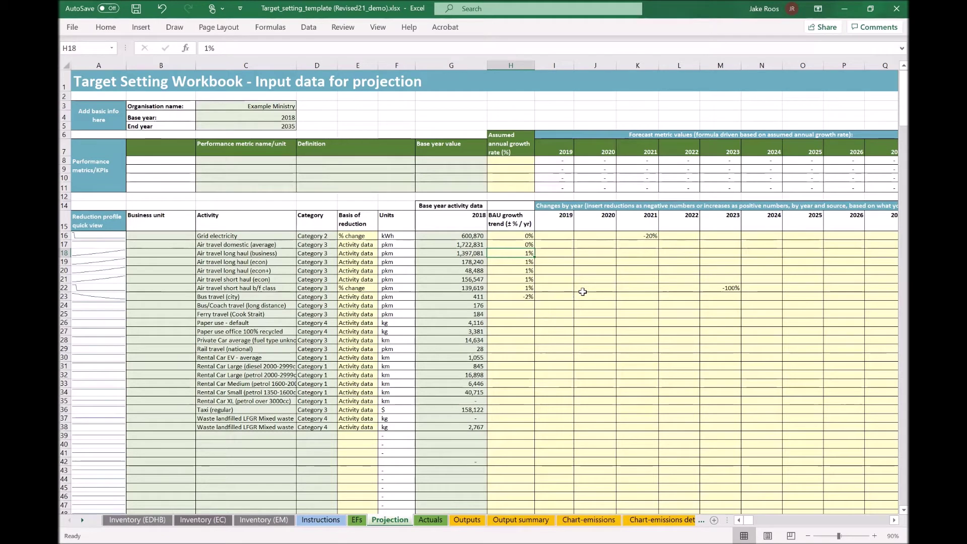
{"action": "key", "text": "Down"}
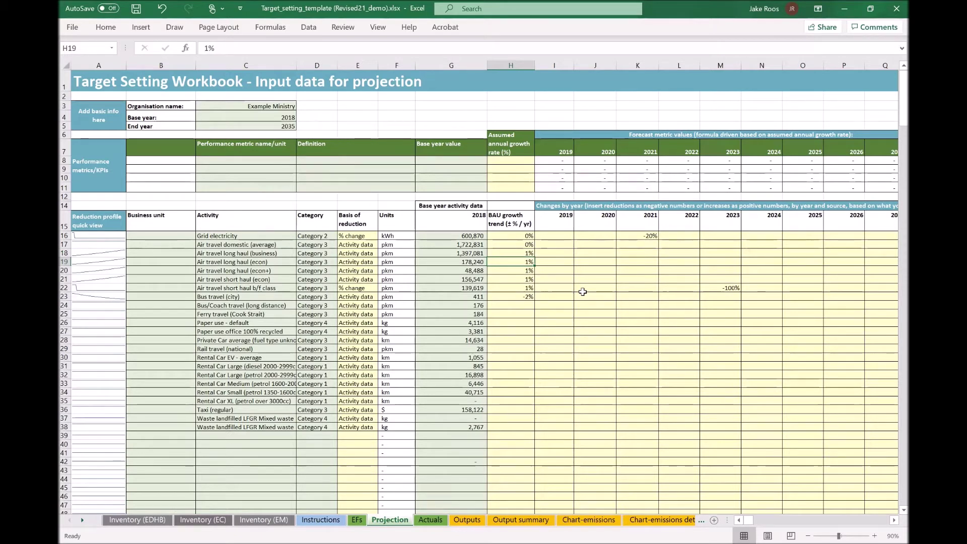
{"action": "key", "text": "Right"}
{"action": "key", "text": "Right"}
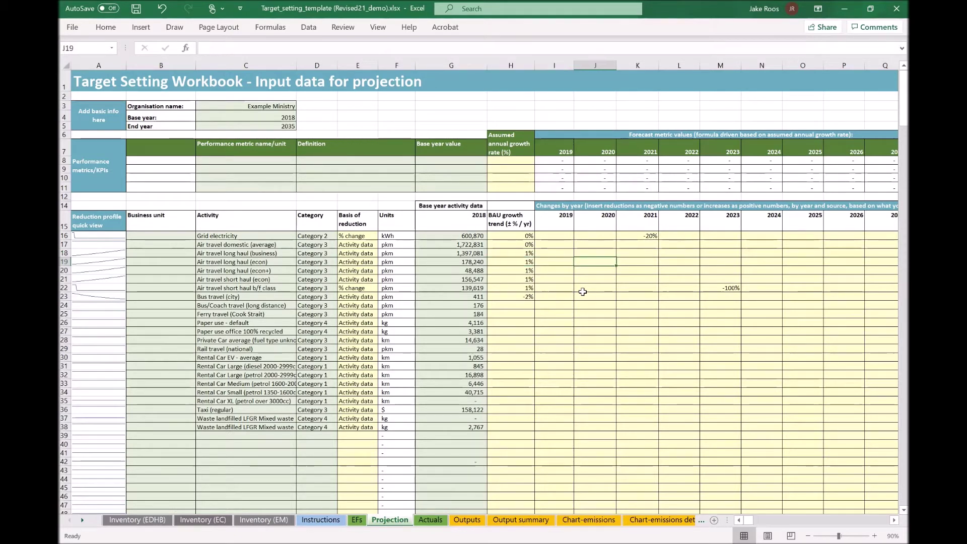
{"action": "key", "text": "Right"}
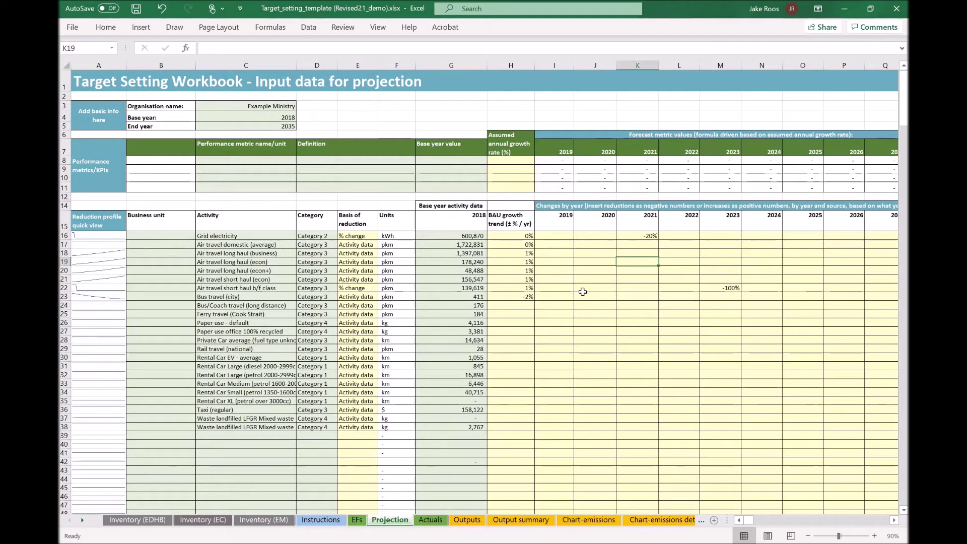
{"action": "key", "text": "Left"}
{"action": "key", "text": "Left"}
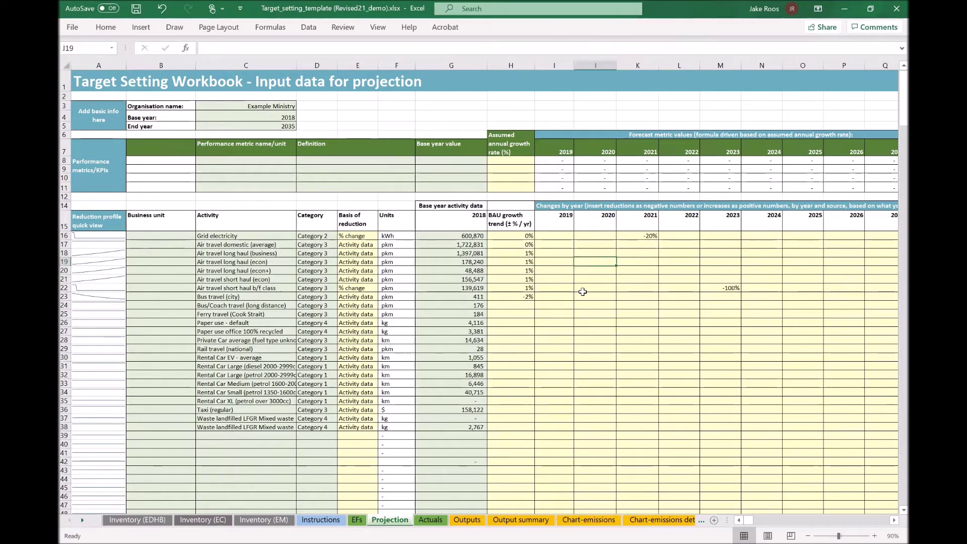
{"action": "key", "text": "Up"}
{"action": "key", "text": "Up"}
{"action": "key", "text": "Up"}
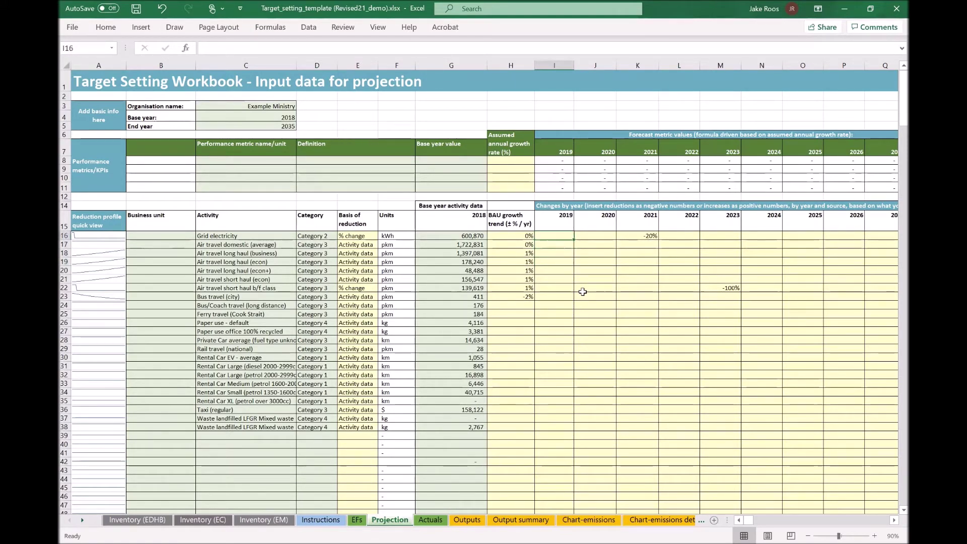
{"action": "key", "text": "Right"}
{"action": "key", "text": "Right"}
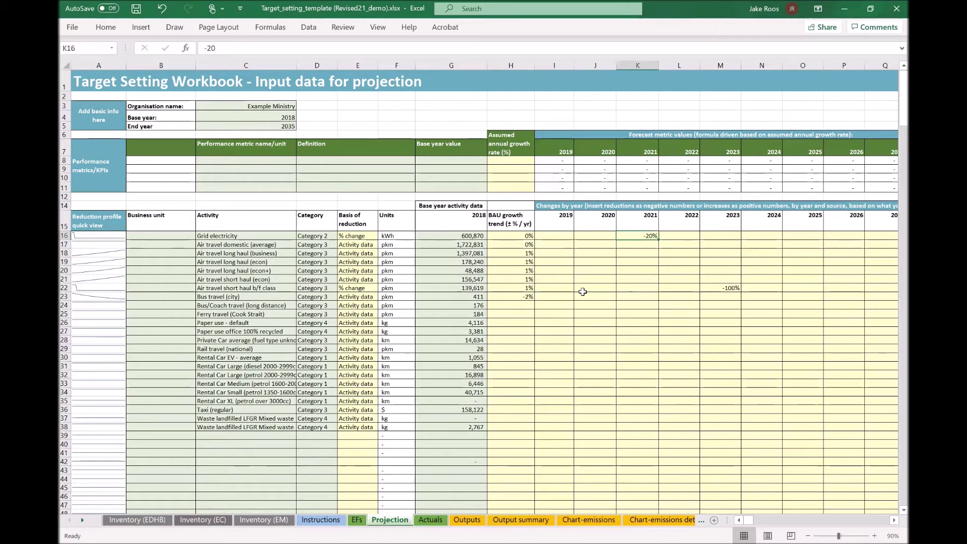
{"action": "key", "text": "Left"}
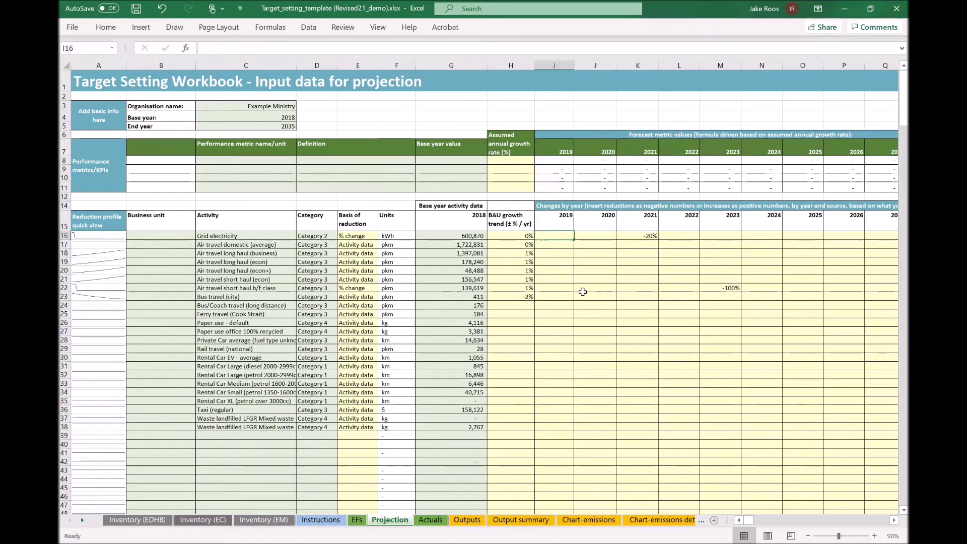
{"action": "key", "text": "Home"}
{"action": "key", "text": "Right"}
{"action": "key", "text": "Right"}
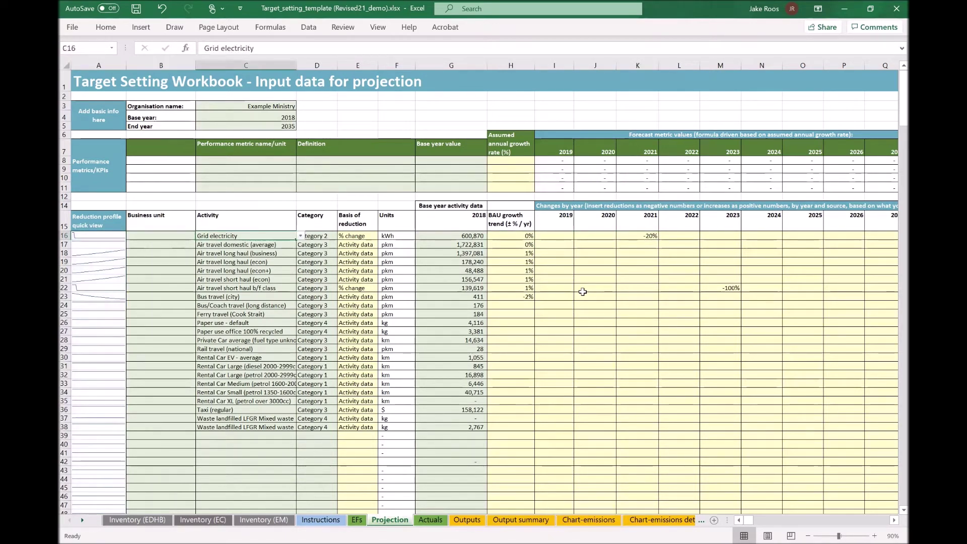
{"action": "key", "text": "Left"}
{"action": "key", "text": "Left"}
{"action": "key", "text": "Right"}
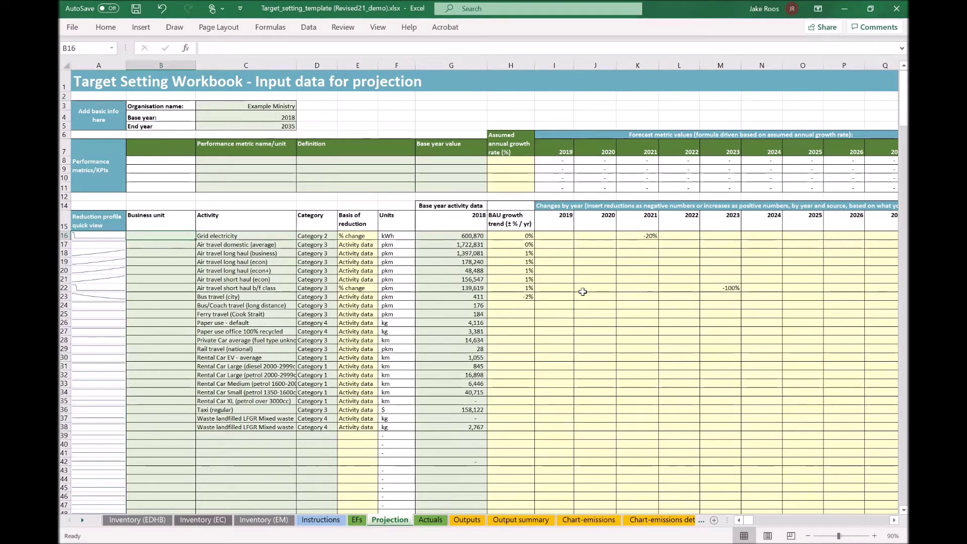
Replace the 2021 change for Grid electricity in K16 with 20%.
{"action": "key", "text": "Right"}
{"action": "key", "text": "Right"}
{"action": "key", "text": "Right"}
{"action": "key", "text": "Right"}
{"action": "key", "text": "Right"}
{"action": "key", "text": "Right"}
{"action": "key", "text": "Right"}
{"action": "key", "text": "Right"}
{"action": "key", "text": "Right"}
{"action": "key", "text": "Right"}
{"action": "key", "text": "Right"}
{"action": "key", "text": "Right"}
{"action": "key", "text": "Left"}
{"action": "key", "text": "Left"}
{"action": "key", "text": "Left"}
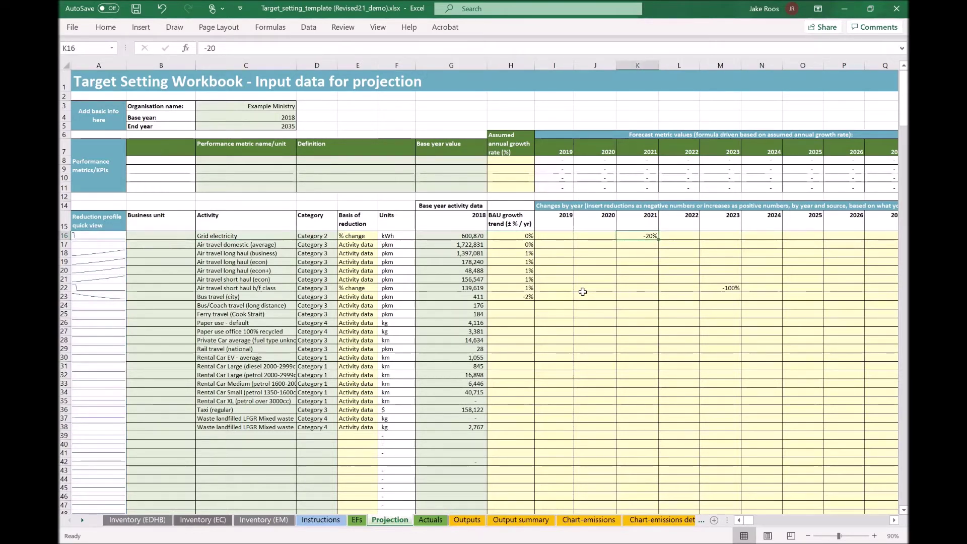
{"action": "type", "text": "20"}
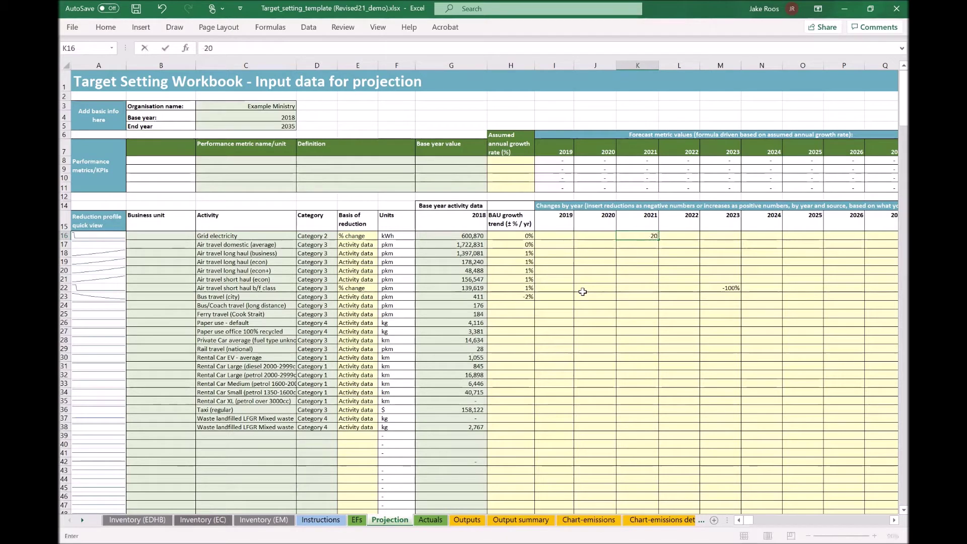
{"action": "key", "text": "Return"}
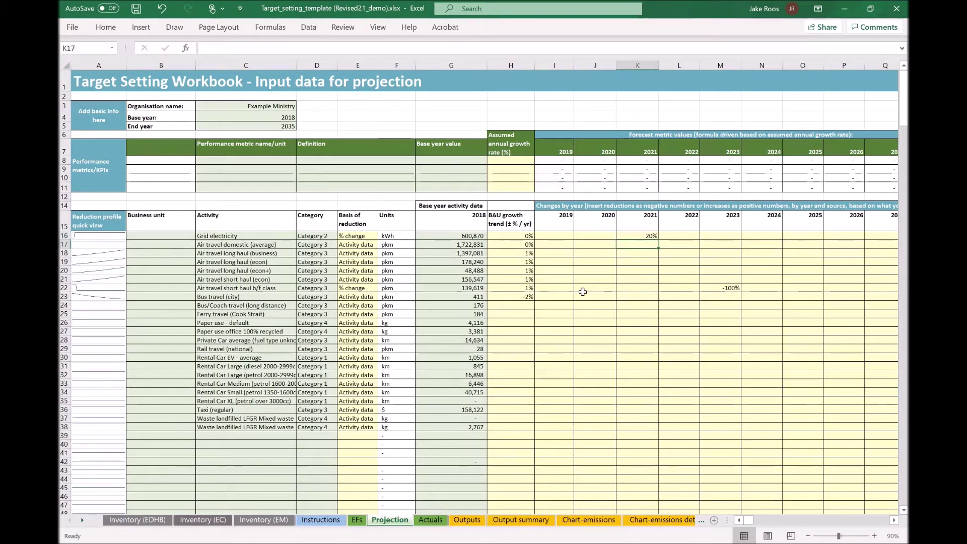
{"action": "key", "text": "Down"}
{"action": "key", "text": "Down"}
{"action": "key", "text": "Down"}
{"action": "key", "text": "Down"}
{"action": "key", "text": "Down"}
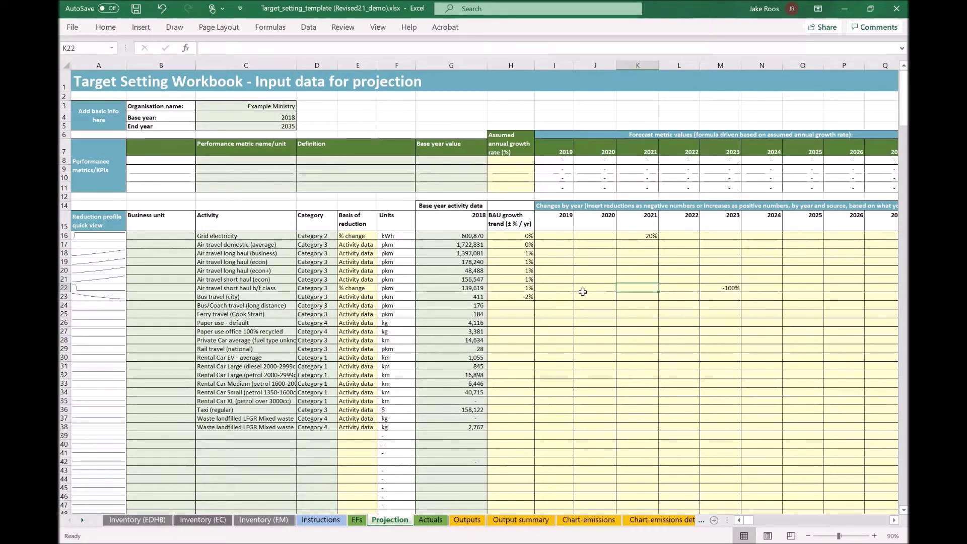
{"action": "key", "text": "Up"}
{"action": "key", "text": "Up"}
{"action": "key", "text": "Up"}
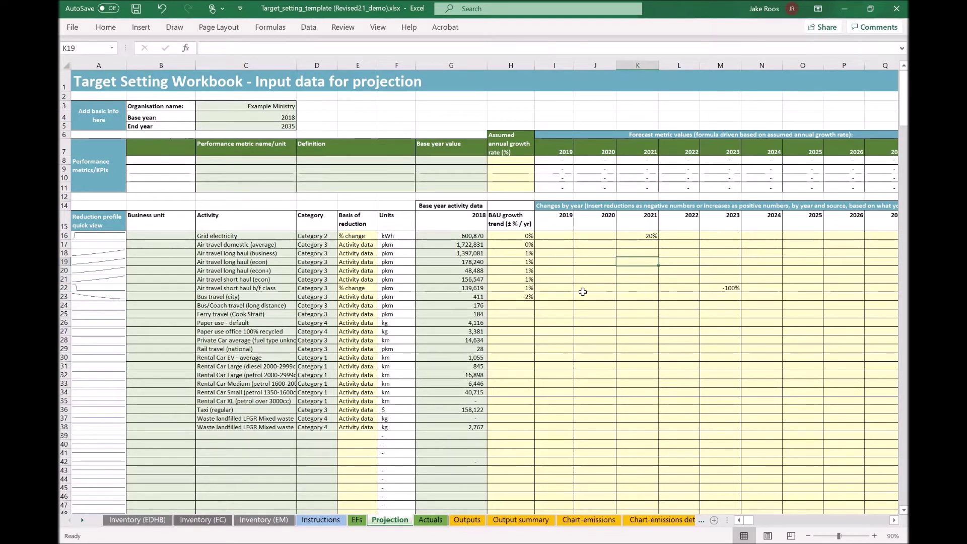
{"action": "key", "text": "Right"}
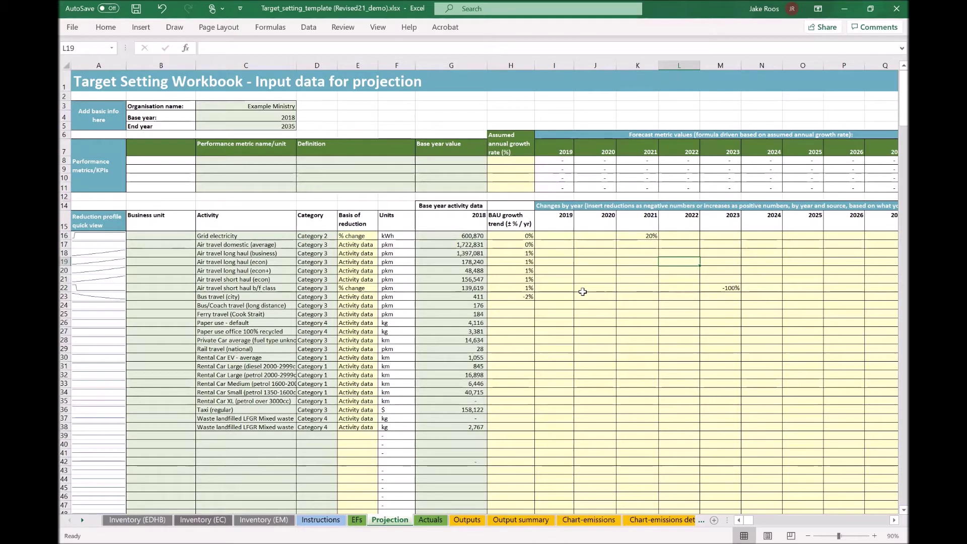
{"action": "key", "text": "Right"}
{"action": "key", "text": "Right"}
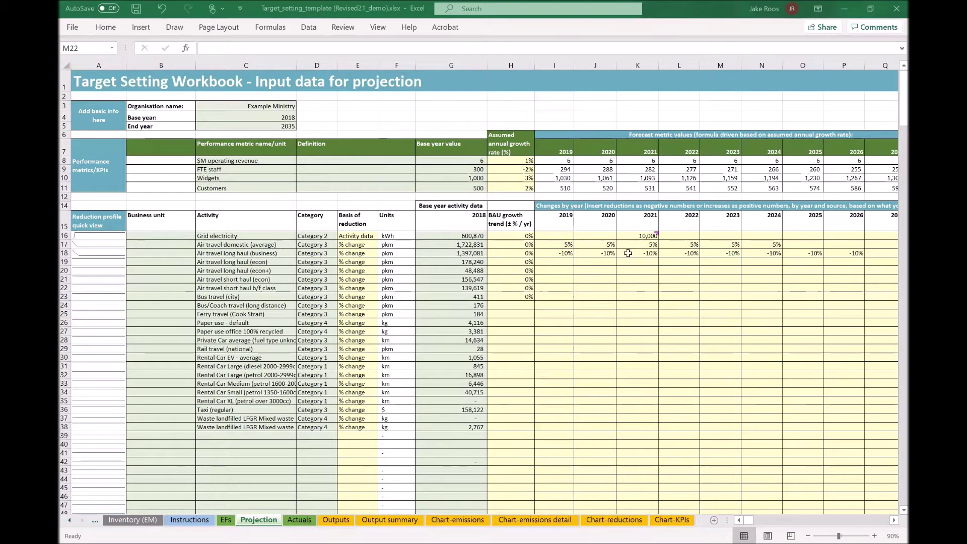
{"action": "left_click", "coordinate": [634, 234]}
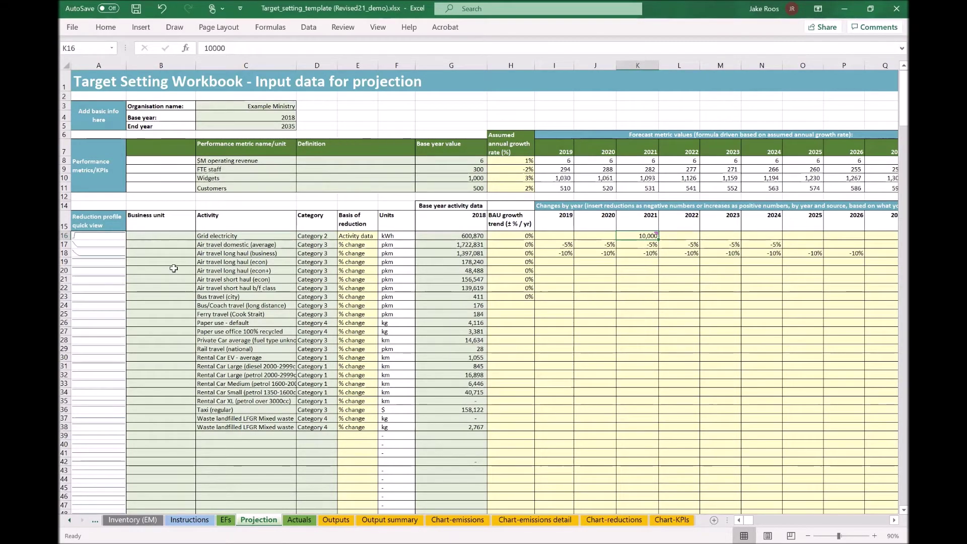
{"action": "left_click", "coordinate": [89, 236]}
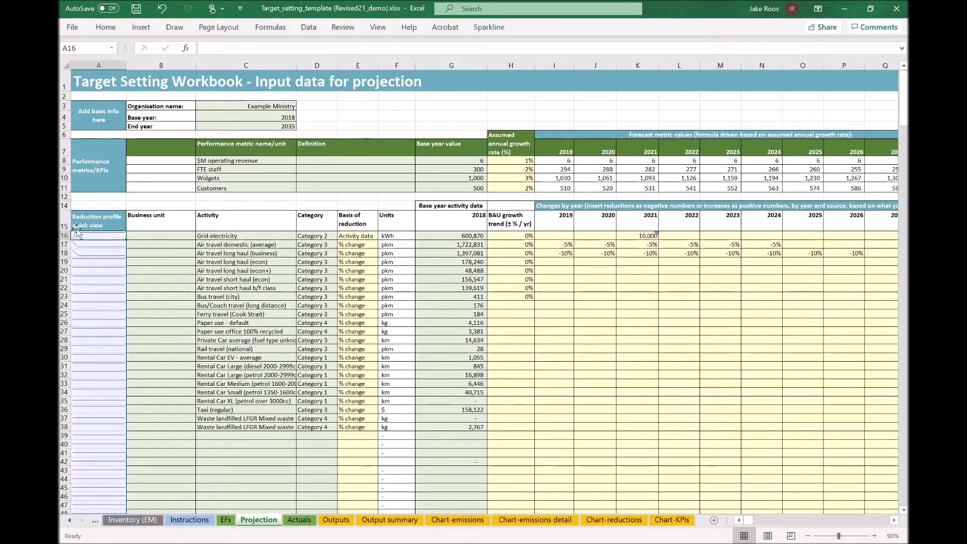
{"action": "left_click", "coordinate": [670, 294]}
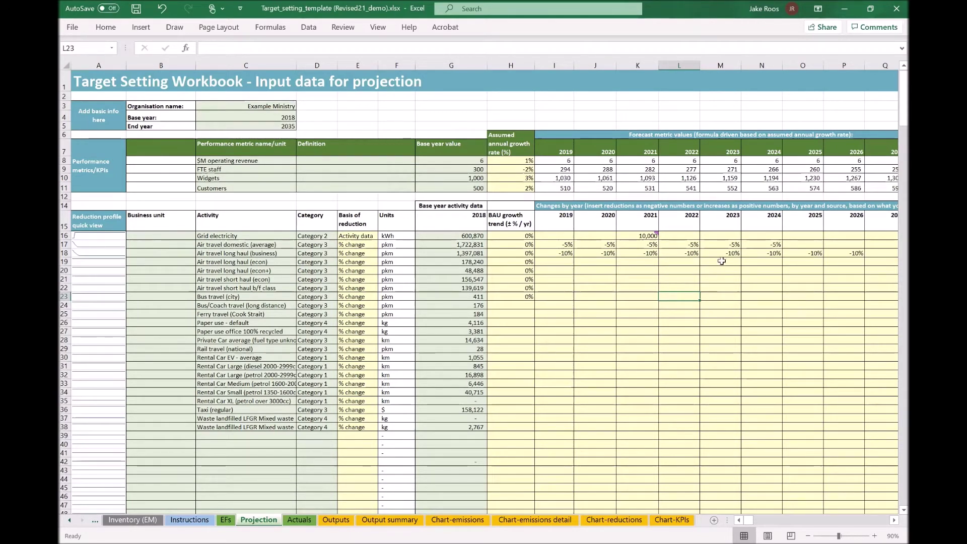
{"action": "left_click", "coordinate": [676, 279]}
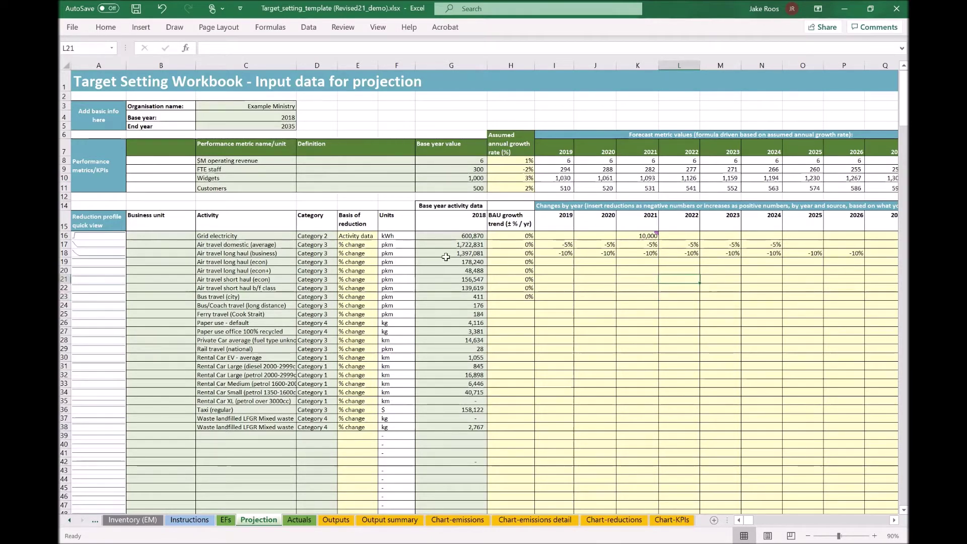
{"action": "left_click", "coordinate": [674, 237]}
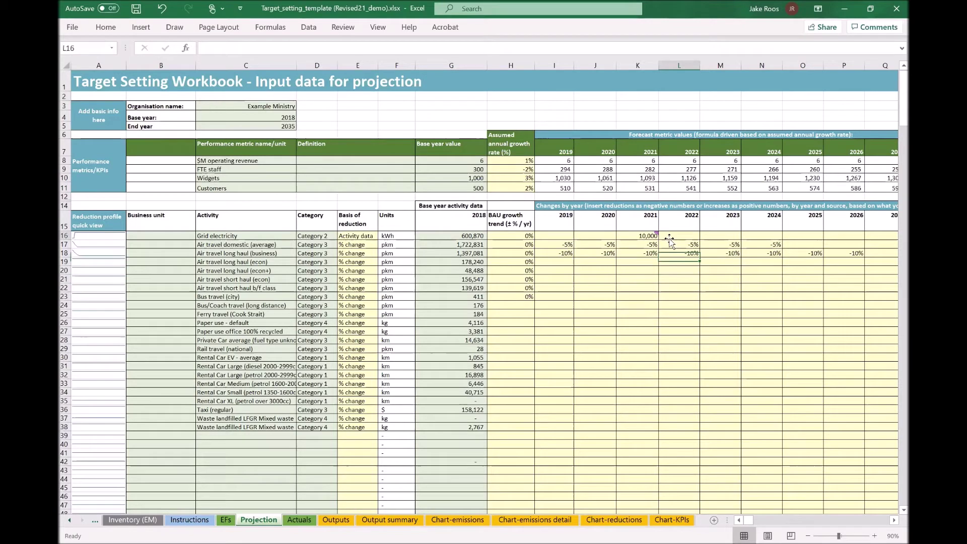
{"action": "left_click", "coordinate": [636, 234]}
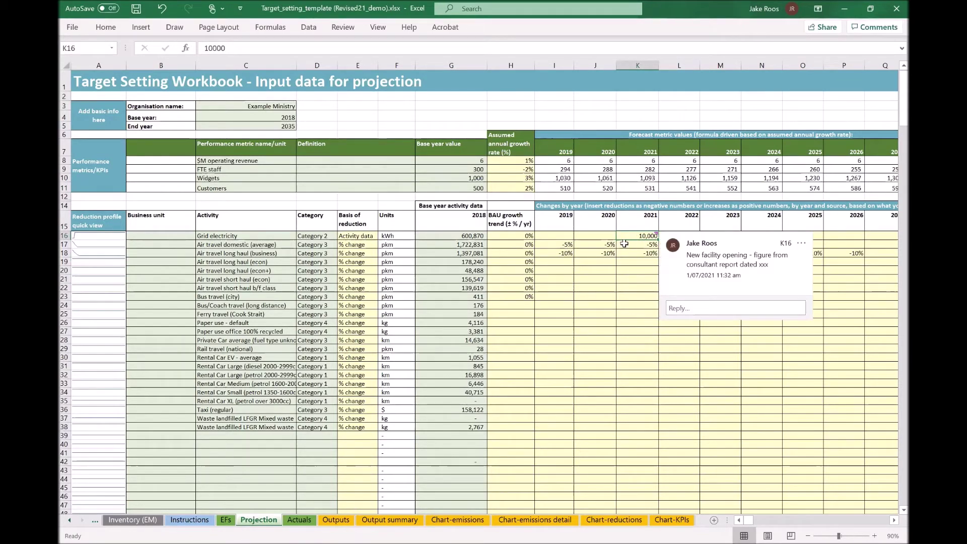
Enter 1000 as the 2024 change for Grid electricity in N16.
{"action": "left_click", "coordinate": [749, 236]}
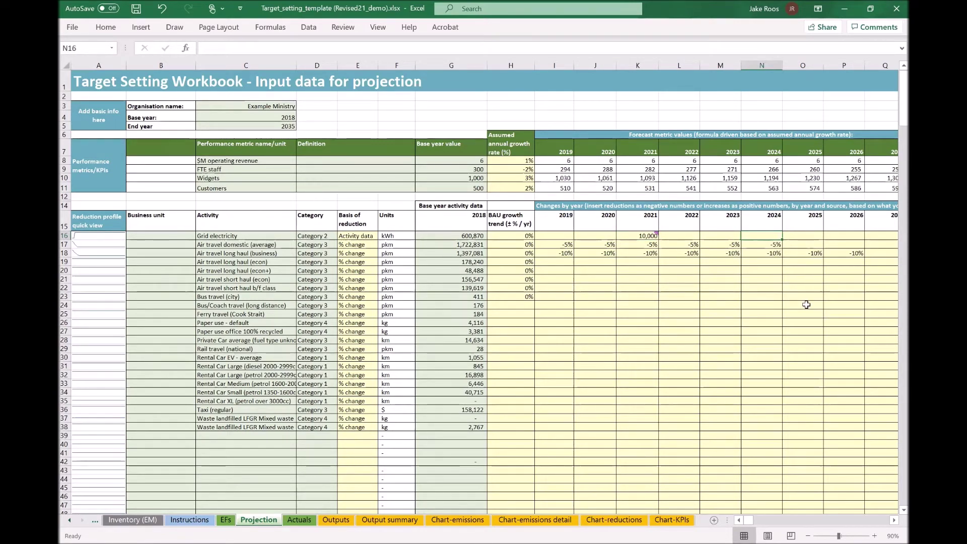
{"action": "type", "text": "1000"}
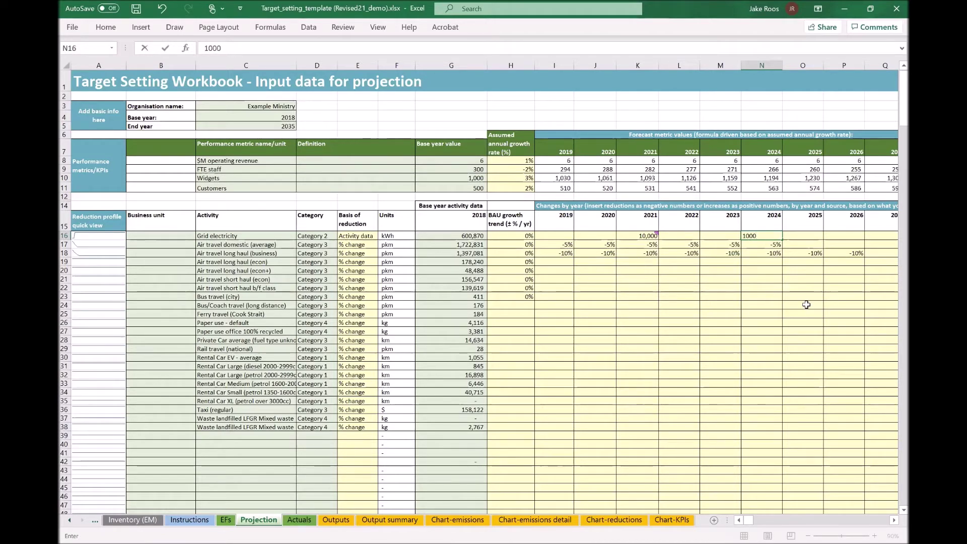
{"action": "key", "text": "Return"}
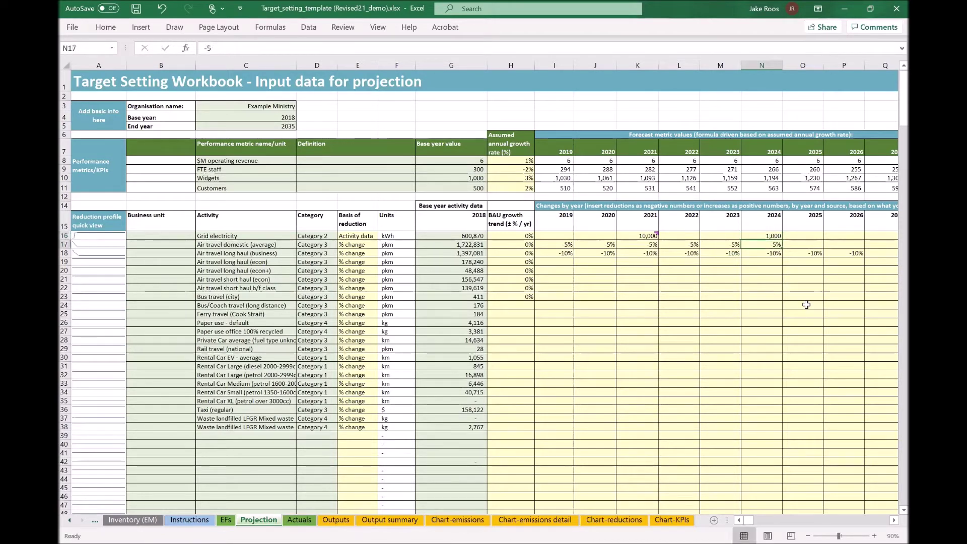
{"action": "key", "text": "Up"}
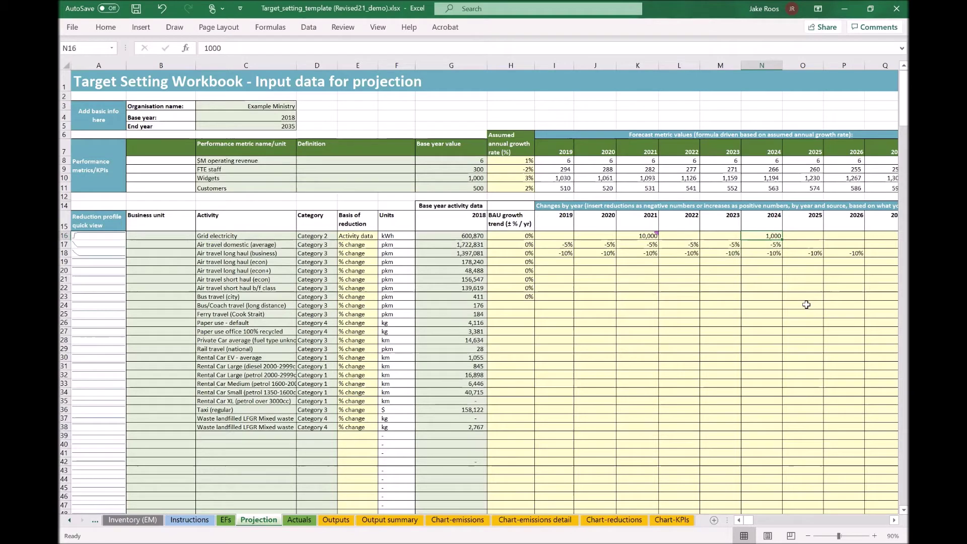
{"action": "key", "text": "Right"}
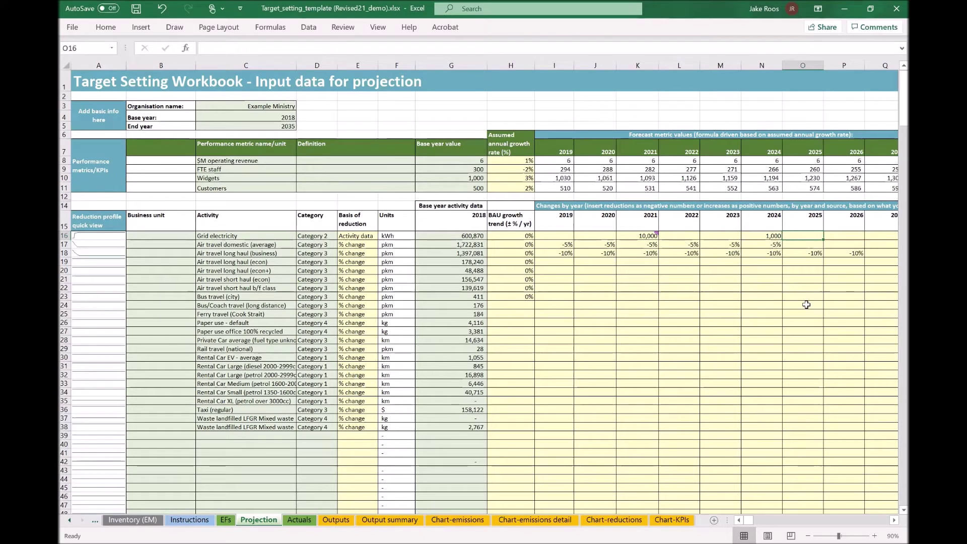
Clear the 2021 change for Grid electricity in K16 and check the row's reduction profile quick view.
{"action": "key", "text": "Left"}
{"action": "key", "text": "ctrl+z"}
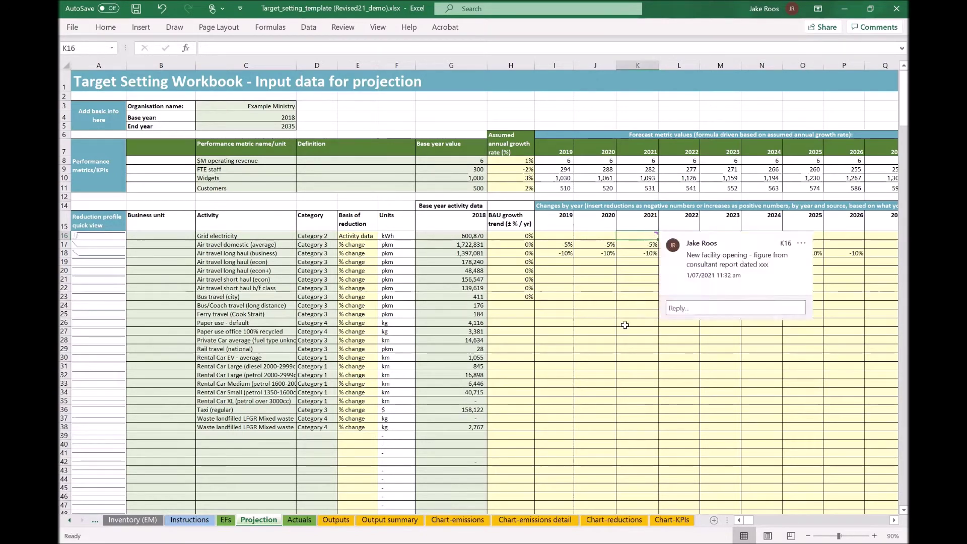
{"action": "left_click", "coordinate": [634, 331]}
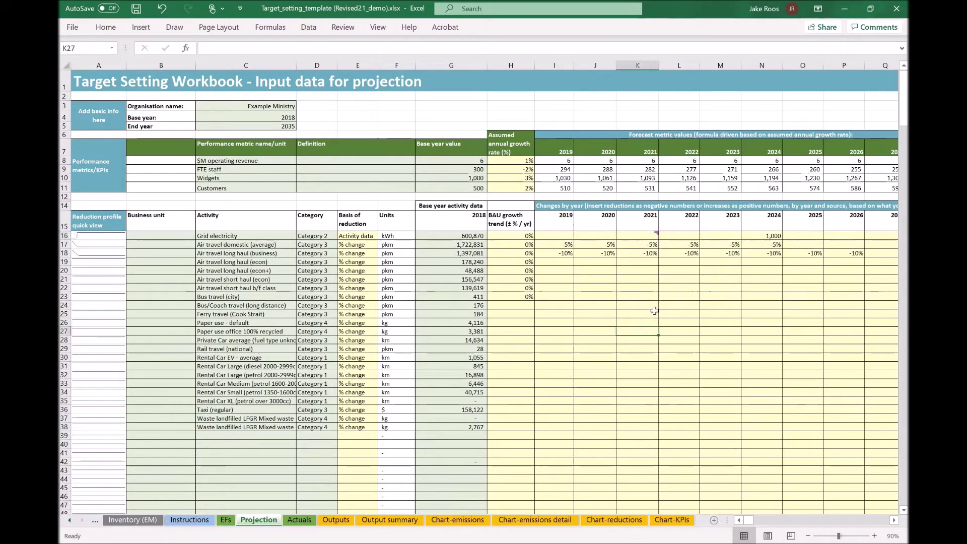
{"action": "left_click", "coordinate": [76, 234]}
Enter -1000 as the 2025 change for Grid electricity in O16 and check its reduction profile quick view.
{"action": "left_click", "coordinate": [768, 236]}
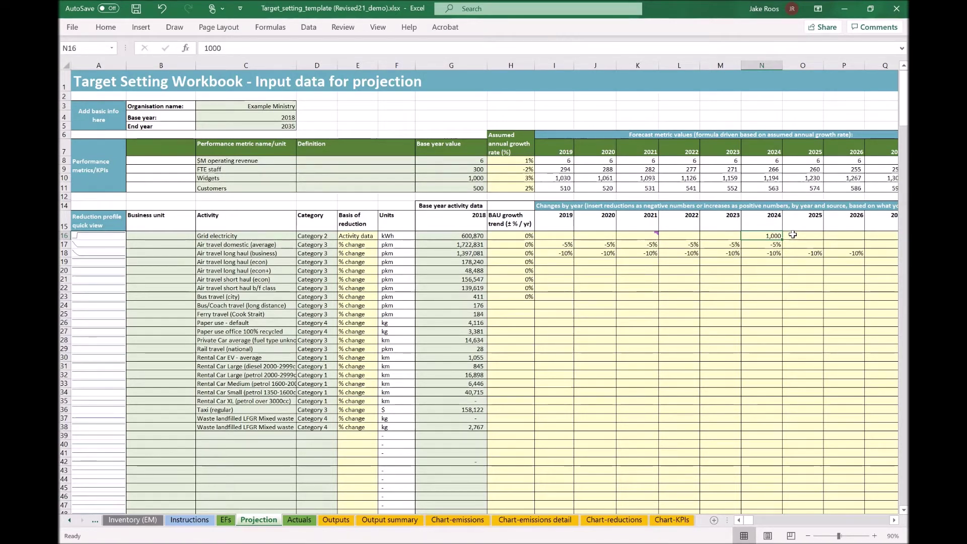
{"action": "left_click", "coordinate": [793, 235]}
{"action": "type", "text": "-"}
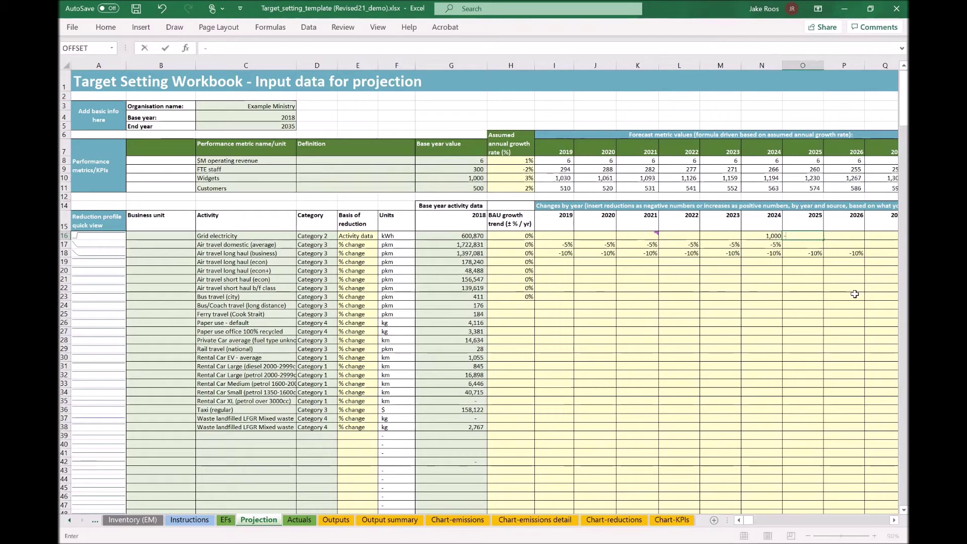
{"action": "type", "text": "1000"}
{"action": "key", "text": "Return"}
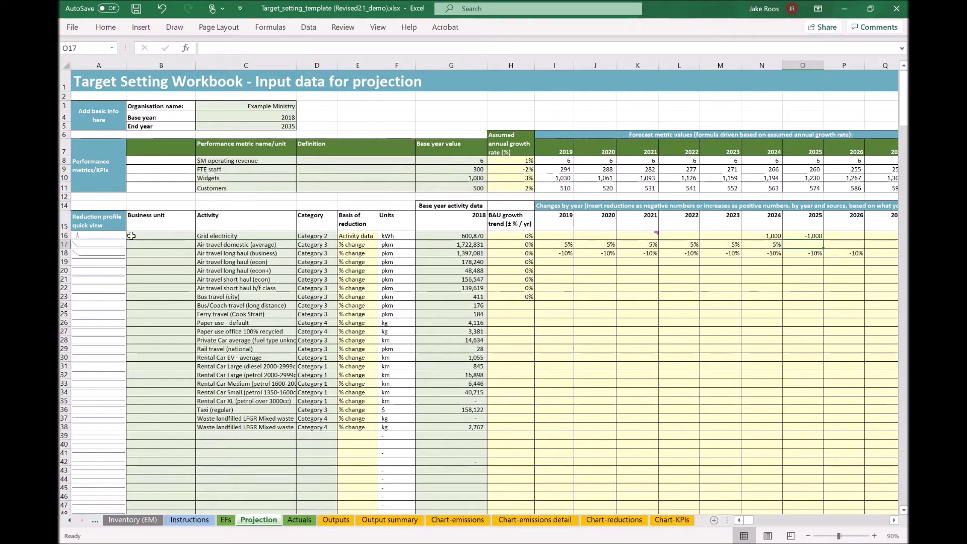
{"action": "left_click", "coordinate": [86, 235]}
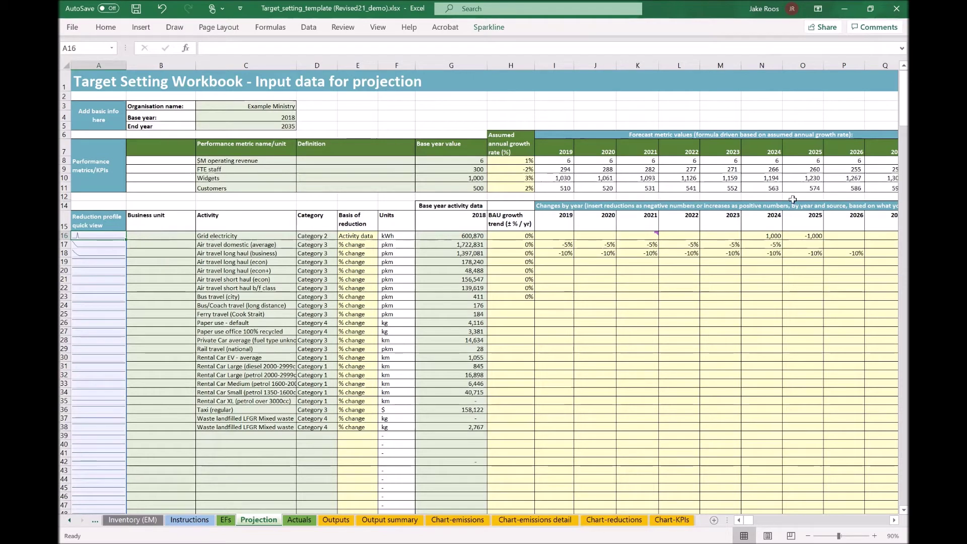
{"action": "left_click", "coordinate": [807, 284]}
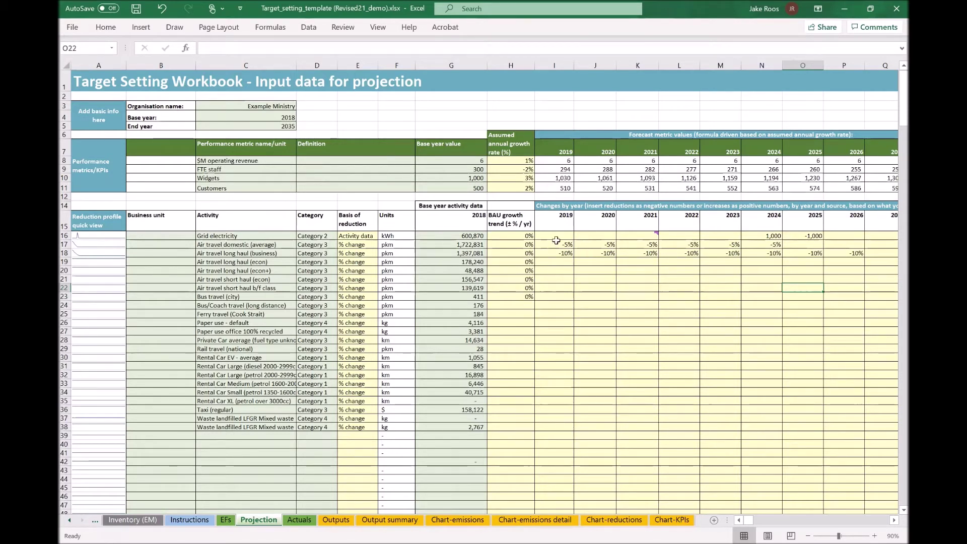
Enter -100% as the 2027 change for Air travel long haul (business) in Q18.
{"action": "left_click", "coordinate": [893, 521]}
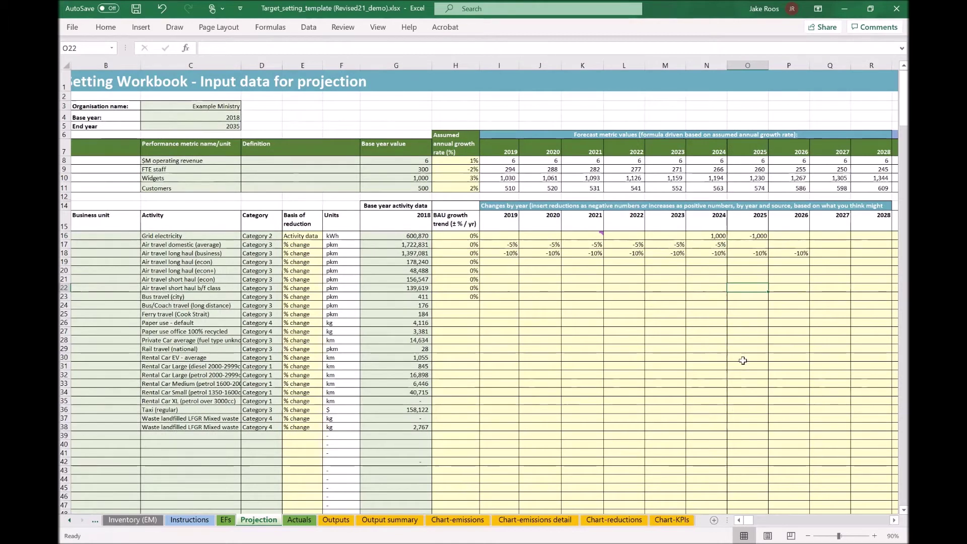
{"action": "left_click", "coordinate": [819, 254]}
{"action": "type", "text": "-100"}
{"action": "key", "text": "Return"}
Review the reduction profile quick view for Air travel long haul (business) and the yearly changes along row 18.
{"action": "key", "text": "Up"}
{"action": "key", "text": "Left"}
{"action": "key", "text": "Left"}
{"action": "key", "text": "Left"}
{"action": "key", "text": "Left"}
{"action": "key", "text": "Left"}
{"action": "key", "text": "Left"}
{"action": "key", "text": "Left"}
{"action": "key", "text": "Left"}
{"action": "key", "text": "Left"}
{"action": "key", "text": "Left"}
{"action": "key", "text": "Left"}
{"action": "key", "text": "Left"}
{"action": "key", "text": "Left"}
{"action": "key", "text": "Left"}
{"action": "key", "text": "Left"}
{"action": "key", "text": "Left"}
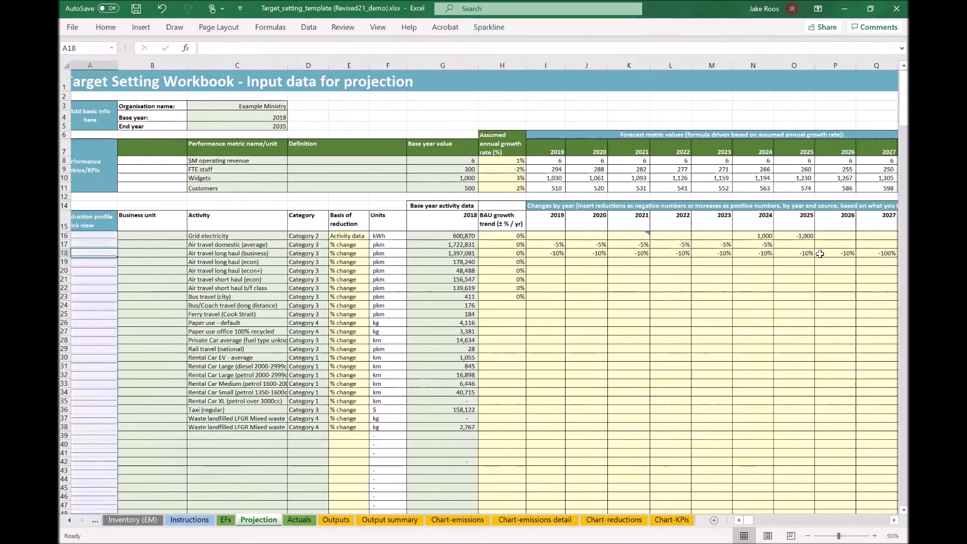
{"action": "key", "text": "Right"}
{"action": "key", "text": "Right"}
{"action": "key", "text": "Right"}
{"action": "key", "text": "Right"}
{"action": "key", "text": "Right"}
{"action": "key", "text": "Right"}
{"action": "key", "text": "Right"}
{"action": "key", "text": "Right"}
{"action": "key", "text": "Right"}
{"action": "key", "text": "Right"}
{"action": "key", "text": "Right"}
{"action": "key", "text": "Right"}
{"action": "key", "text": "Right"}
{"action": "key", "text": "Right"}
{"action": "key", "text": "Right"}
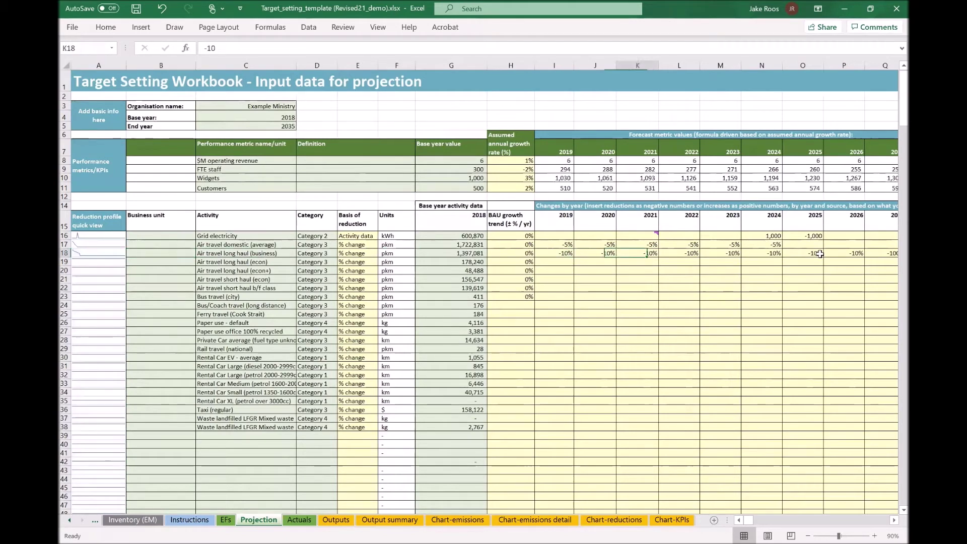
{"action": "key", "text": "Right"}
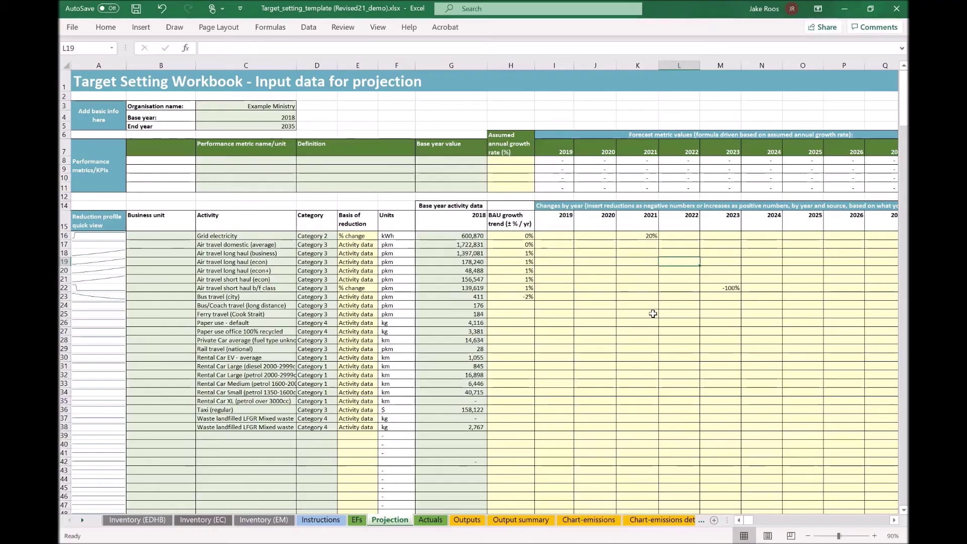
{"action": "left_click", "coordinate": [630, 313]}
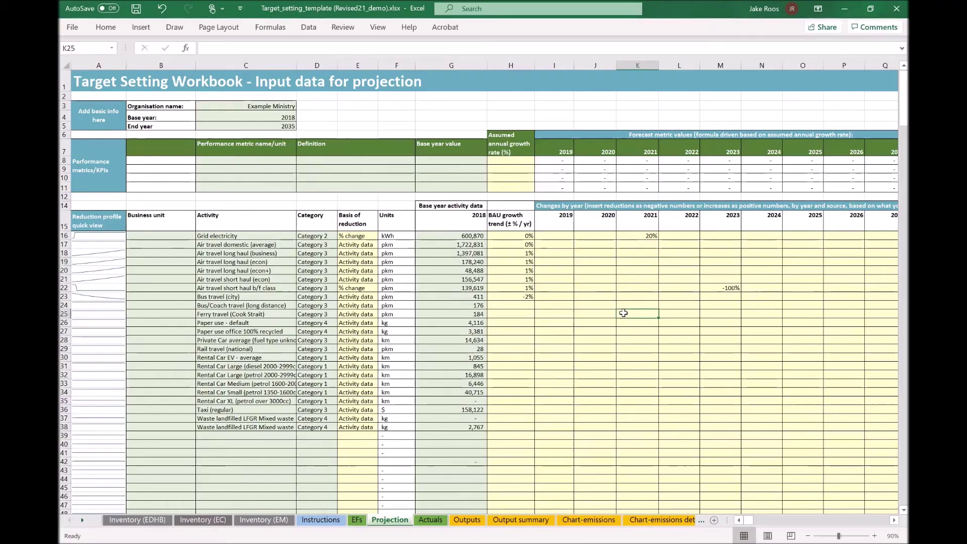
{"action": "left_click", "coordinate": [703, 309]}
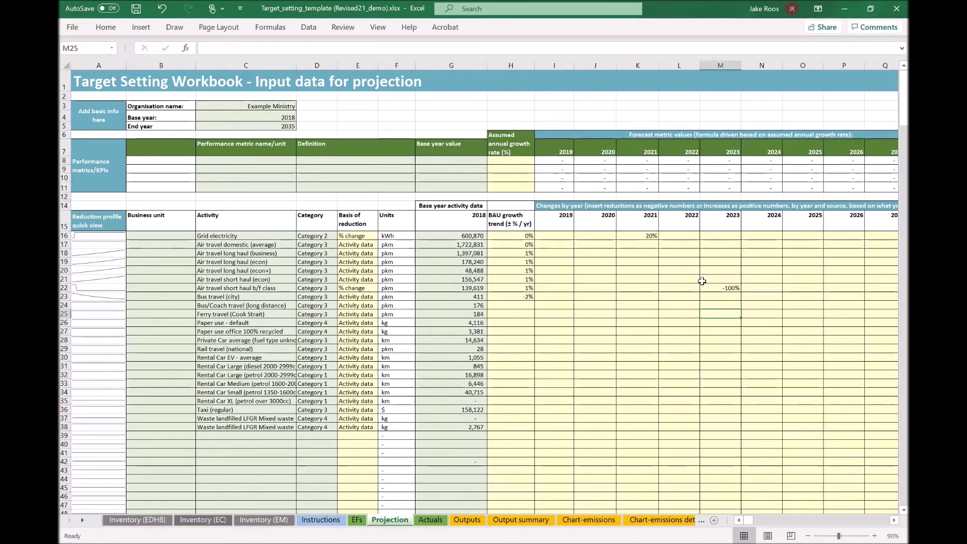
{"action": "left_click", "coordinate": [641, 234]}
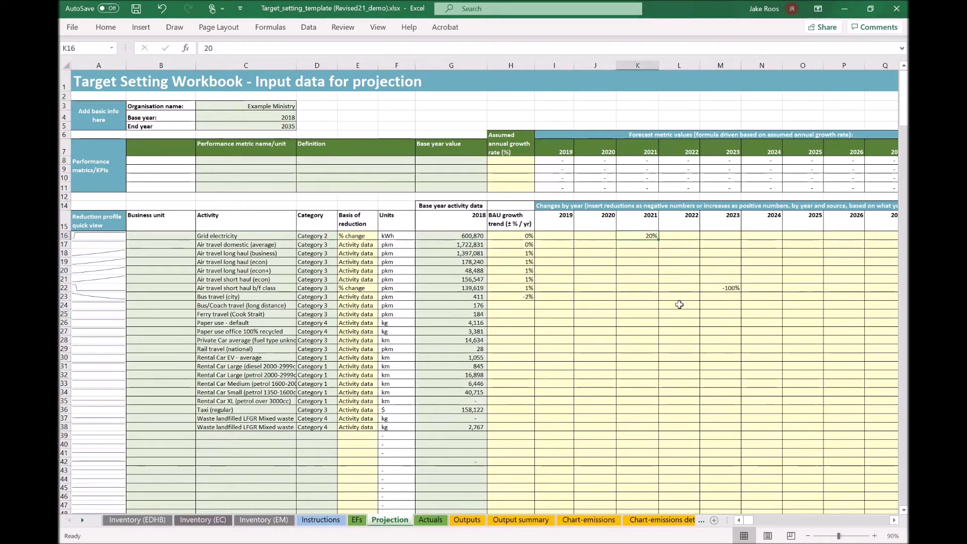
{"action": "left_click", "coordinate": [695, 262]}
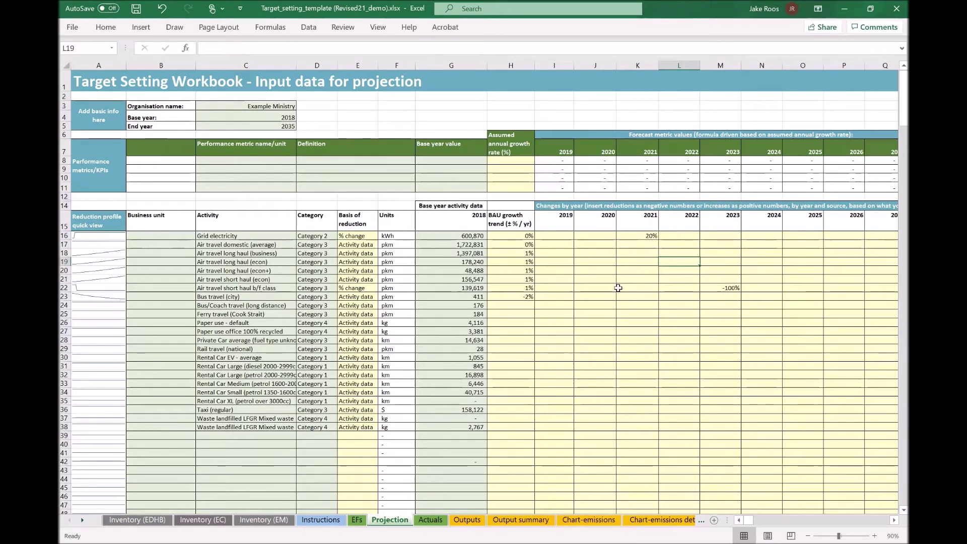
Replace the 2021 change for Grid electricity in K16 with 10000.
{"action": "left_click", "coordinate": [653, 236]}
{"action": "key", "text": "Delete"}
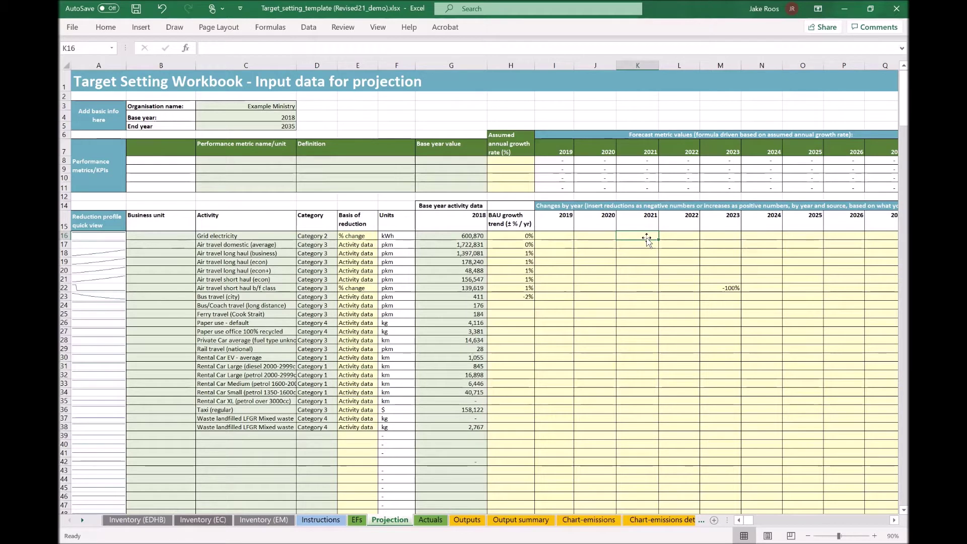
{"action": "type", "text": "10000"}
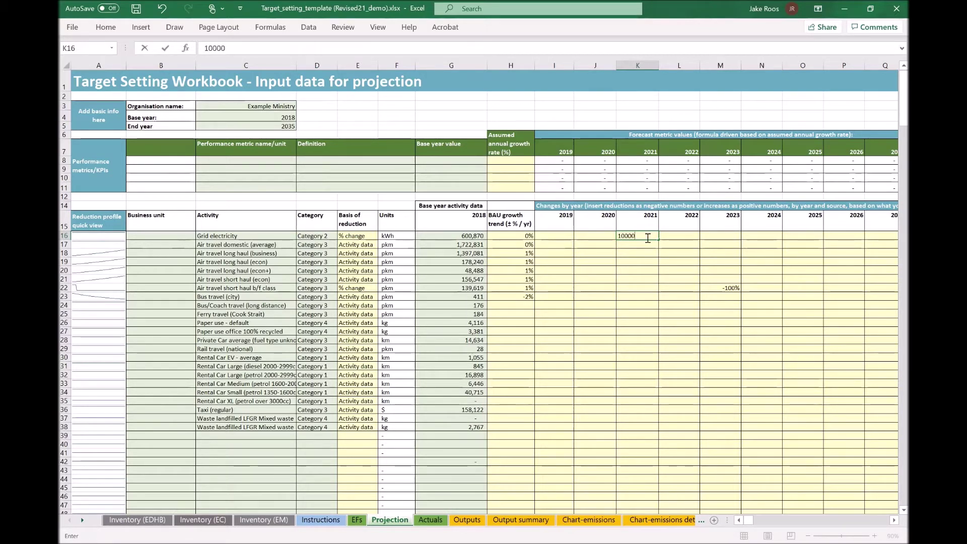
{"action": "key", "text": "Return"}
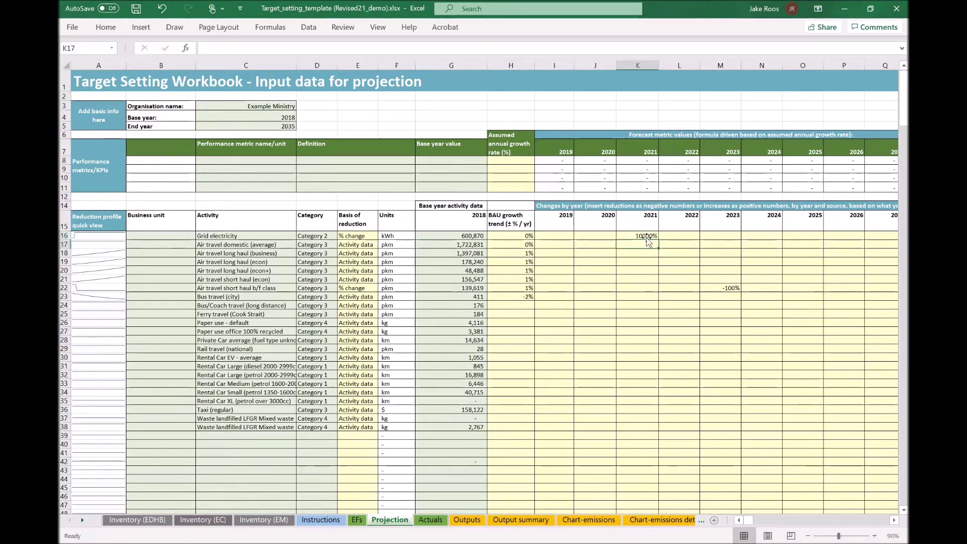
Set the basis of reduction for Grid electricity in E16 to Activity data.
{"action": "left_click", "coordinate": [362, 236]}
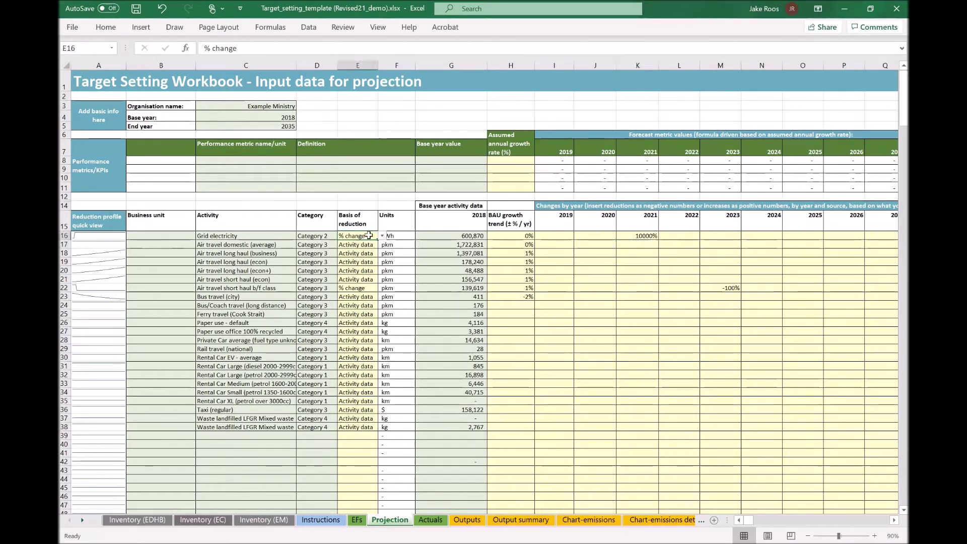
{"action": "left_click", "coordinate": [382, 236]}
{"action": "left_click", "coordinate": [363, 251]}
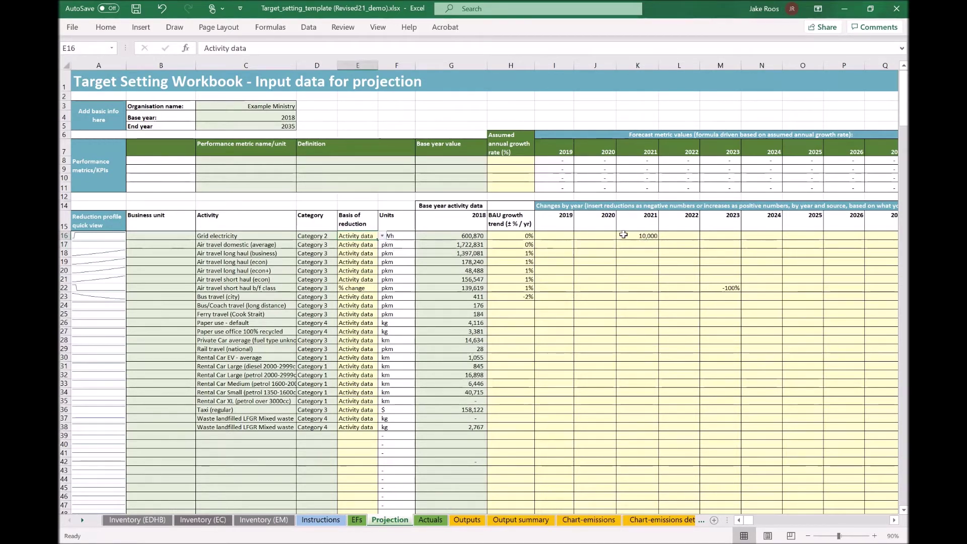
{"action": "left_click", "coordinate": [646, 237]}
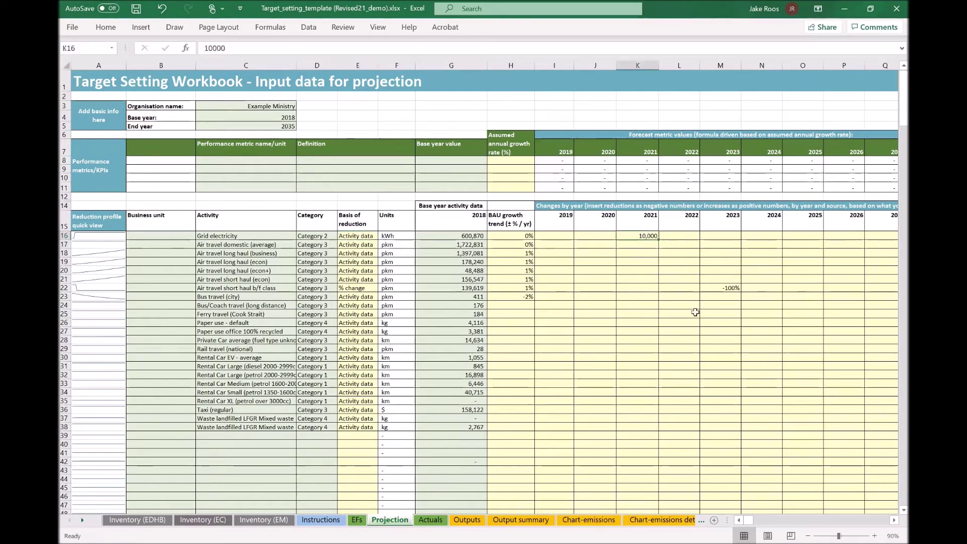
Attach the comment "New facility opening - figure from consultant report dated xxx" to Grid electricity's 2021 change in K16 and read it back.
{"action": "right_click", "coordinate": [640, 234]}
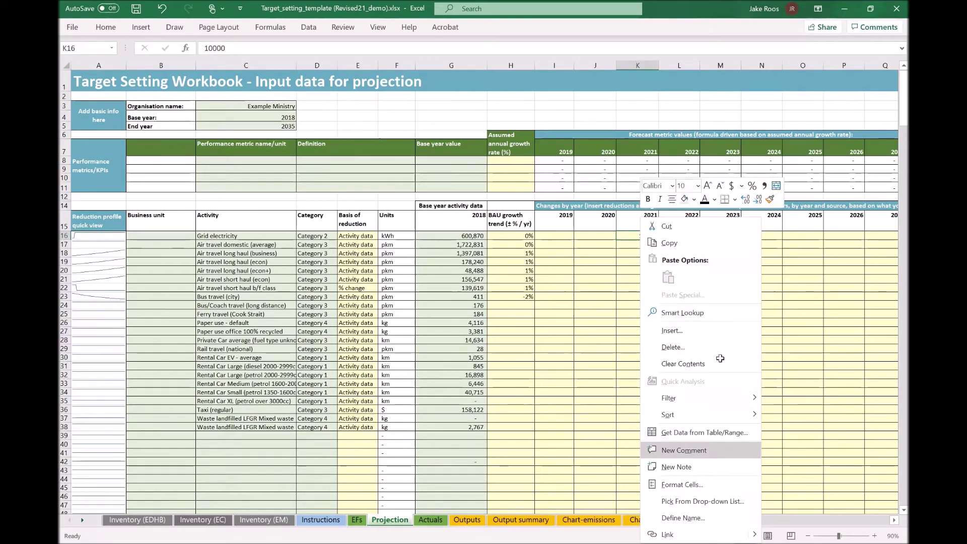
{"action": "key", "text": "Return"}
{"action": "type", "text": "New facili"}
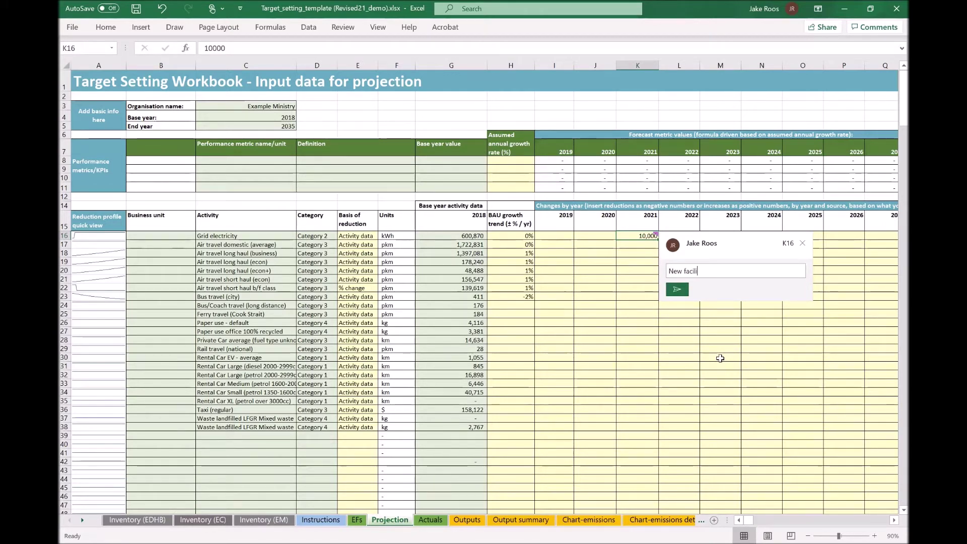
{"action": "type", "text": "ty openi"}
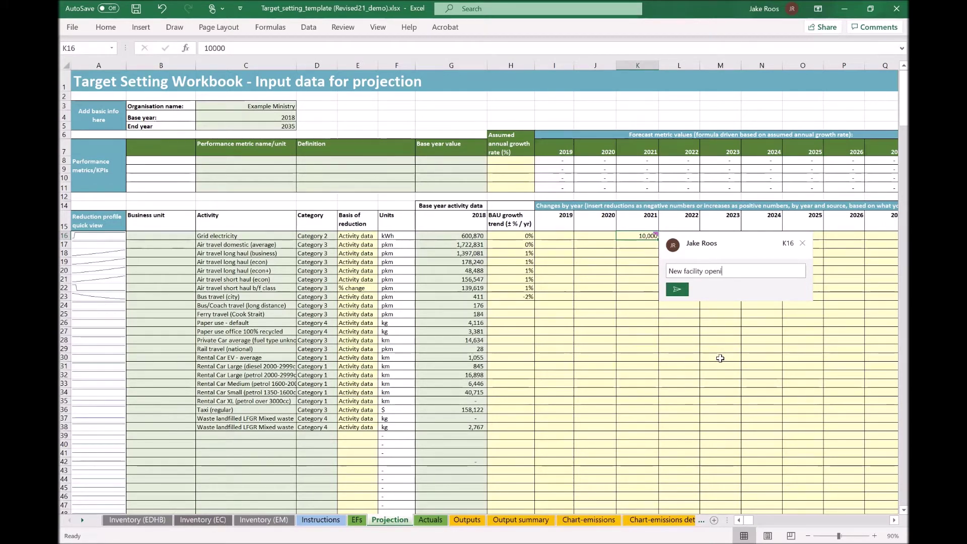
{"action": "type", "text": "ng -"}
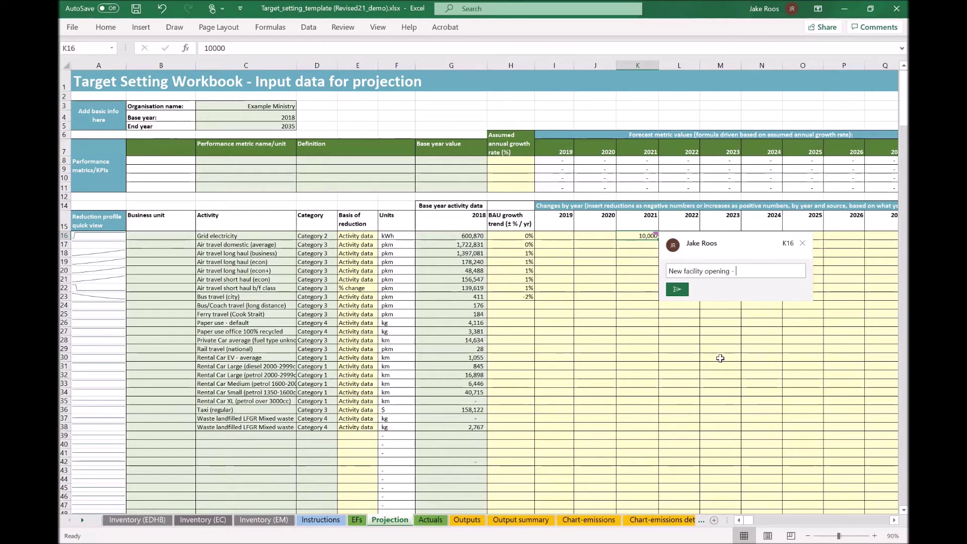
{"action": "type", "text": " figure fr"}
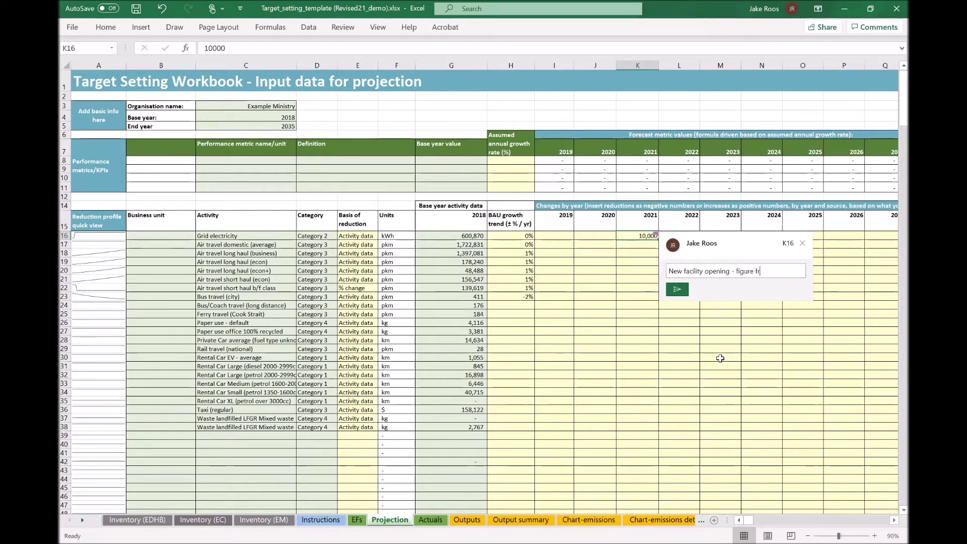
{"action": "type", "text": "om consul"}
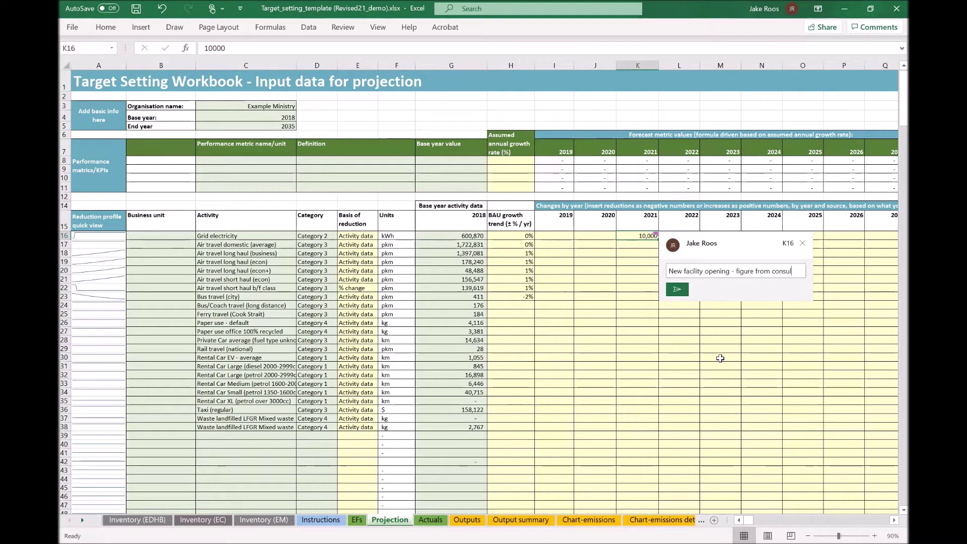
{"action": "type", "text": "tant report"}
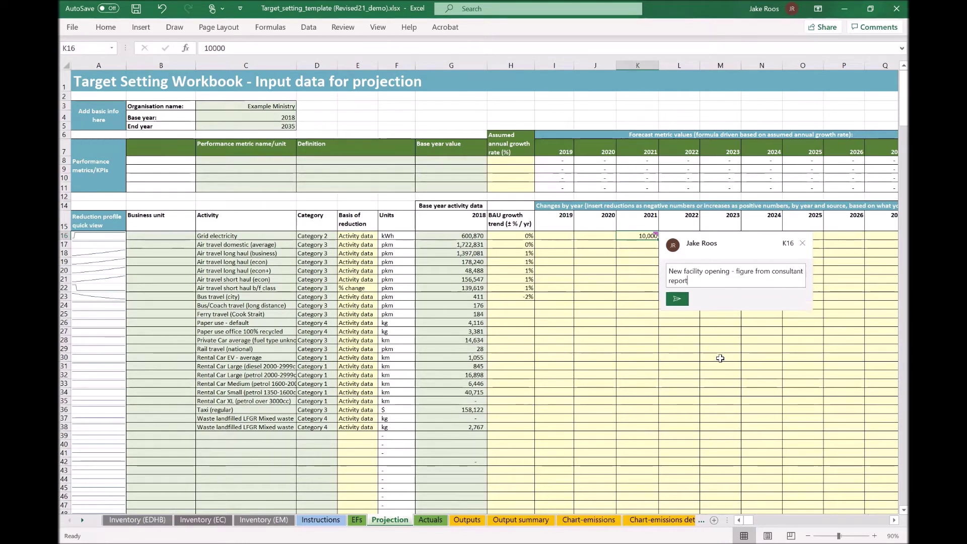
{"action": "type", "text": " dated xxx"}
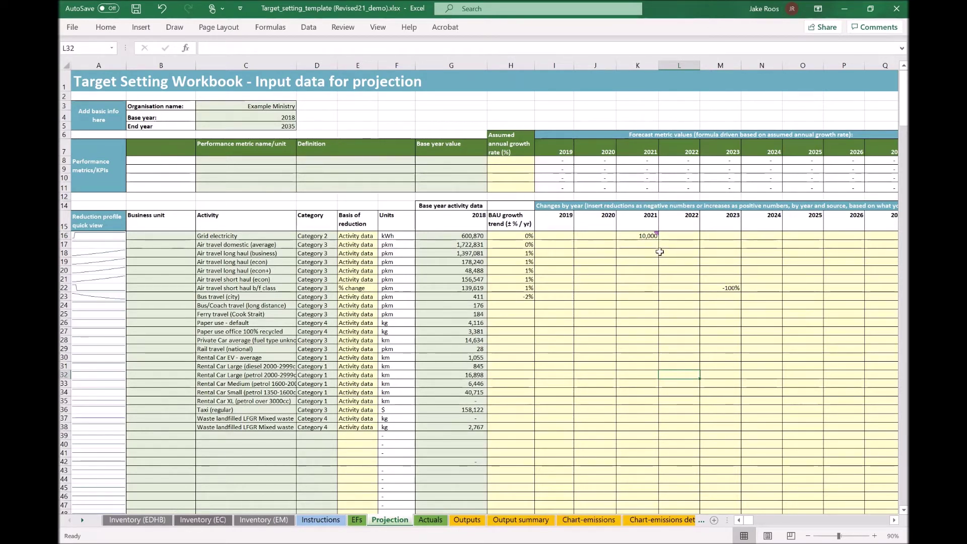
{"action": "left_click", "coordinate": [653, 235]}
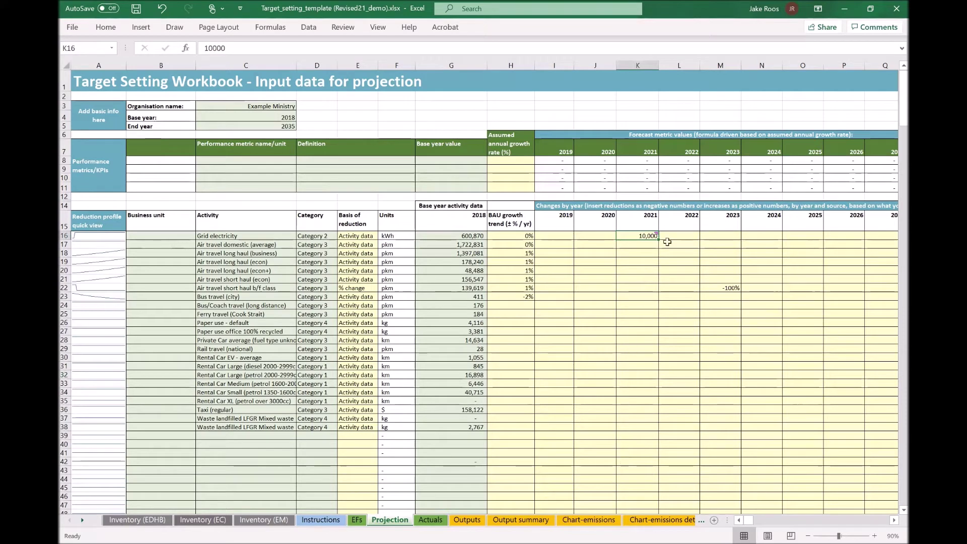
{"action": "mouse_move", "coordinate": [656, 235]}
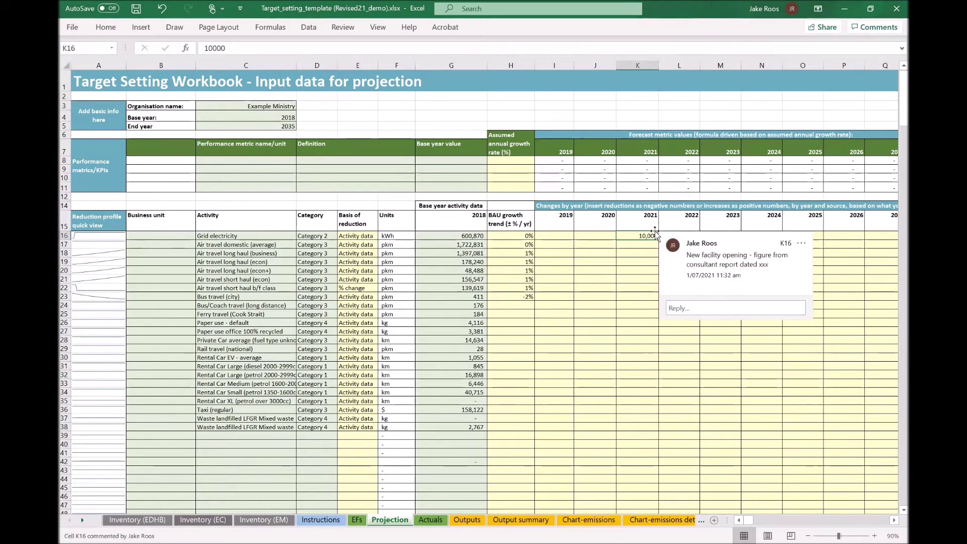
{"action": "left_click", "coordinate": [638, 279]}
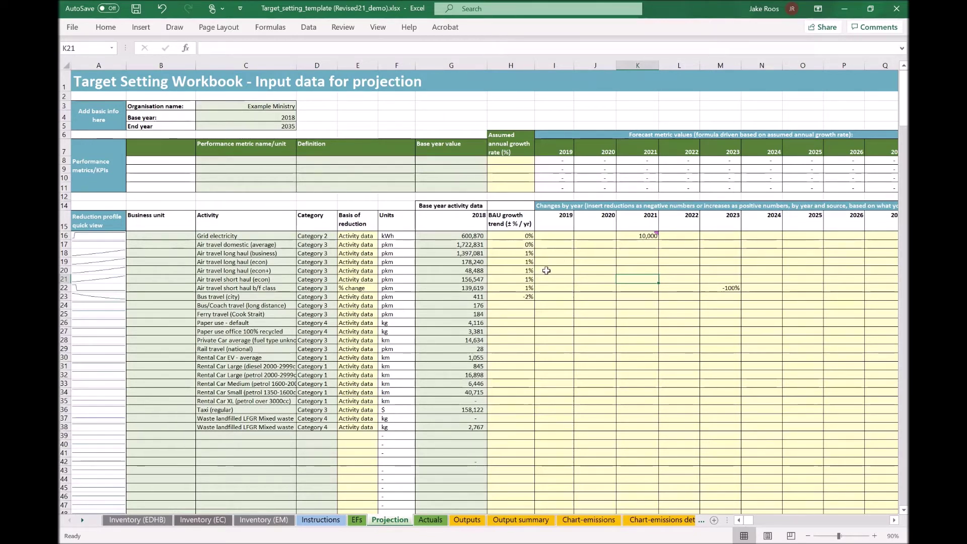
Enter the performance metric names $M operating revenue, FTE staff, Widgets and Customers in C8:C11.
{"action": "left_click", "coordinate": [234, 161]}
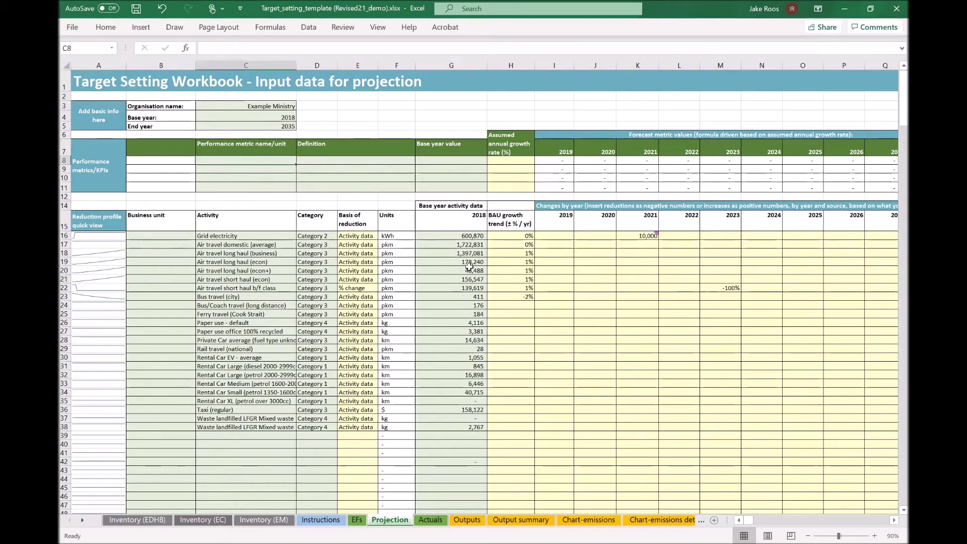
{"action": "type", "text": "$M"}
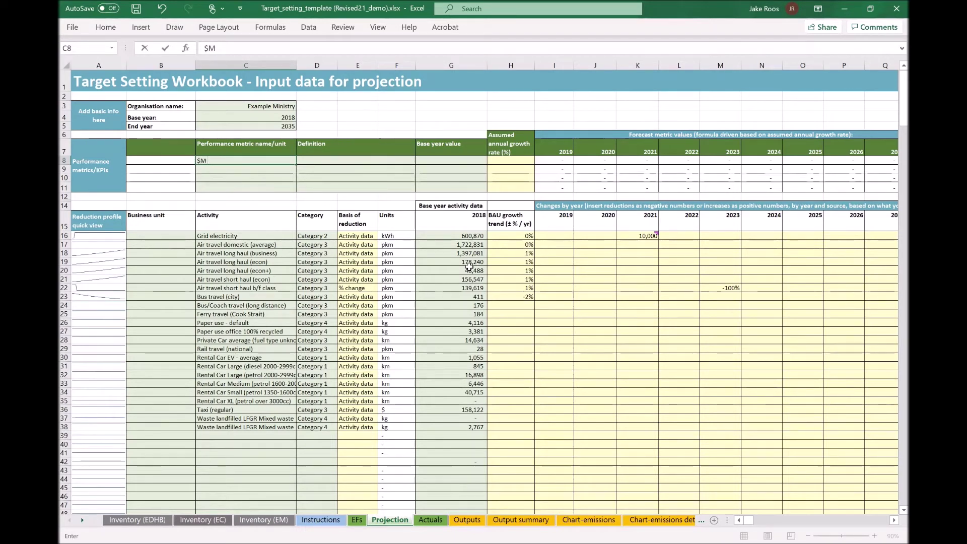
{"action": "type", "text": " operating revenue"}
{"action": "key", "text": "Return"}
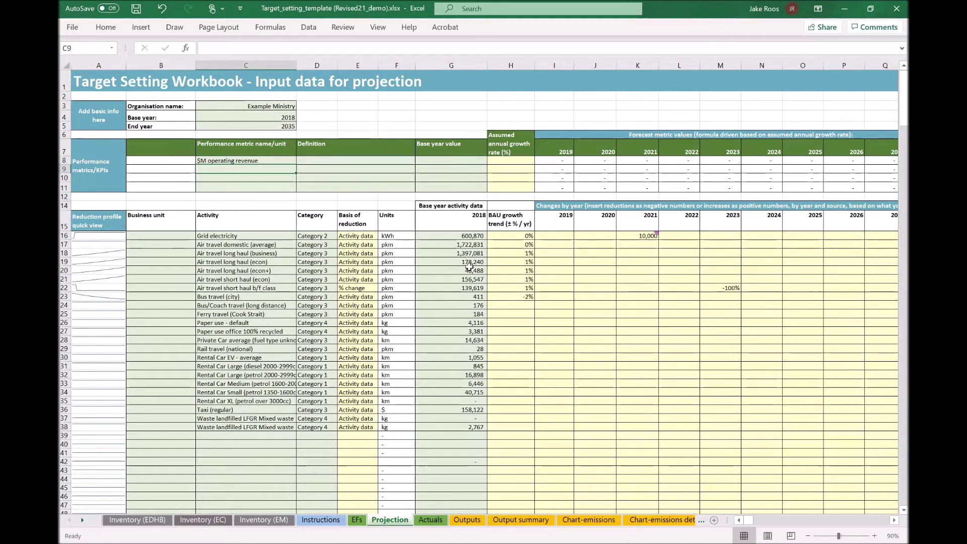
{"action": "type", "text": "FTE staff"}
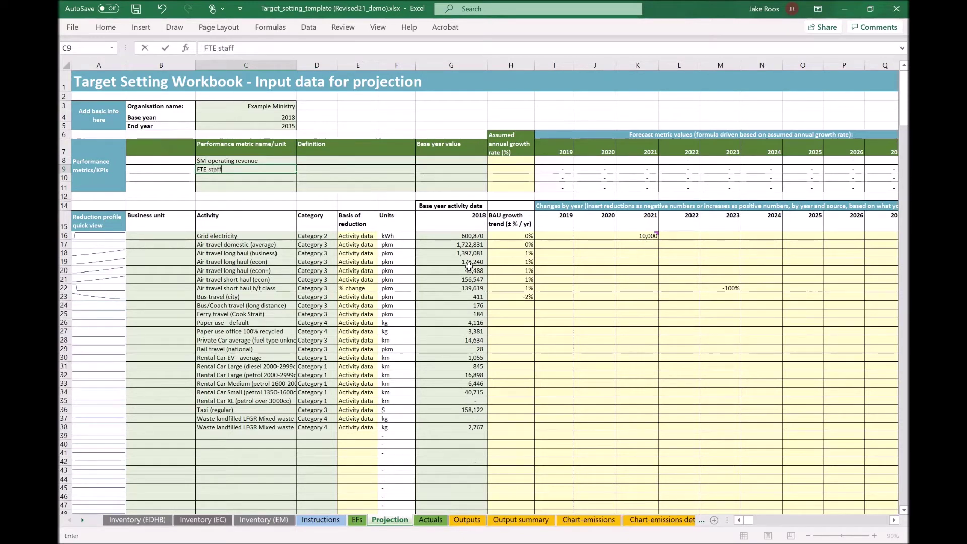
{"action": "key", "text": "Return"}
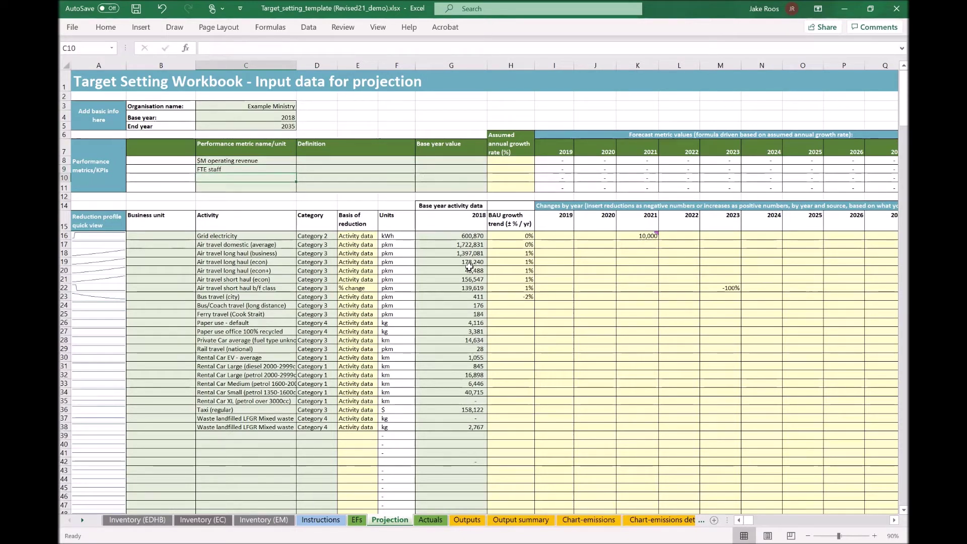
{"action": "type", "text": "Widgets"}
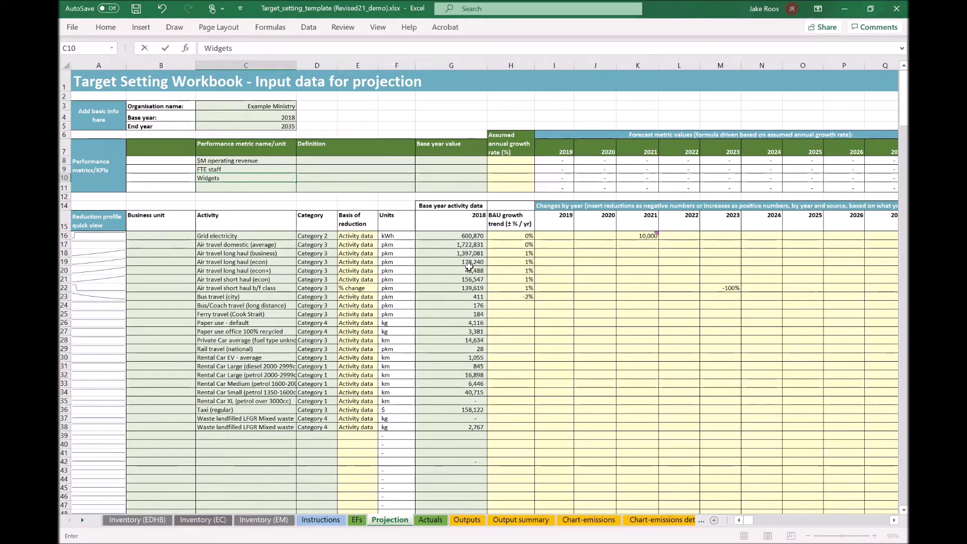
{"action": "key", "text": "Return"}
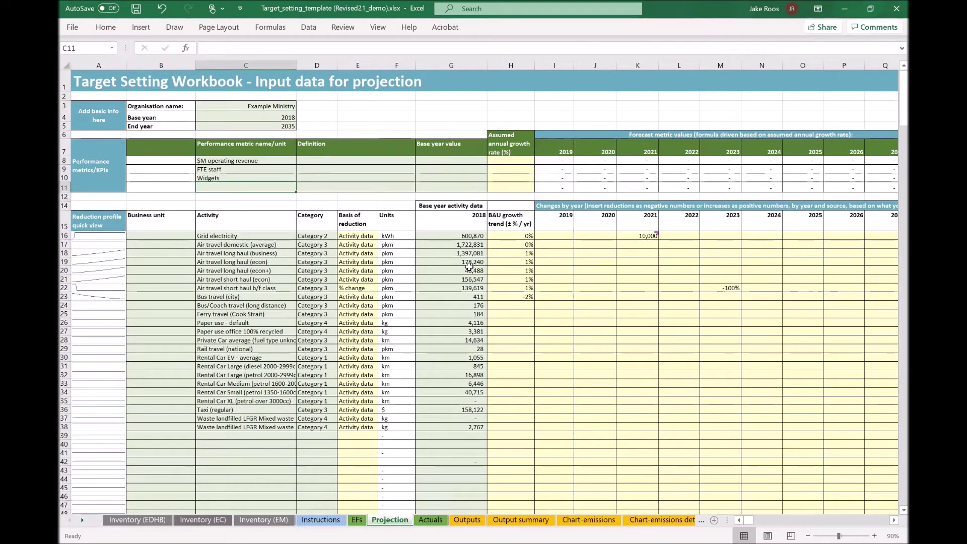
{"action": "type", "text": "Customers"}
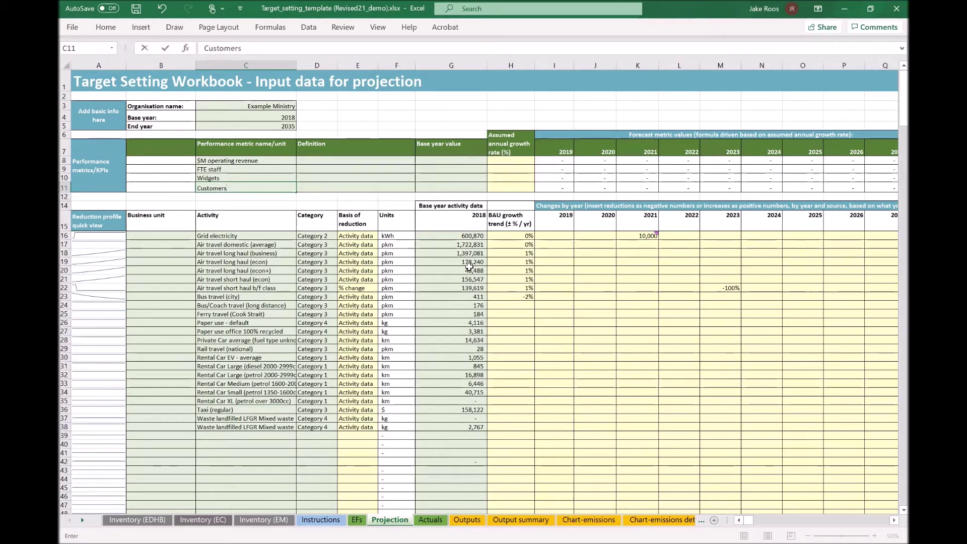
{"action": "key", "text": "Return"}
Enter 5.5 as the base year value for $M operating revenue in G8.
{"action": "key", "text": "Up"}
{"action": "key", "text": "Right"}
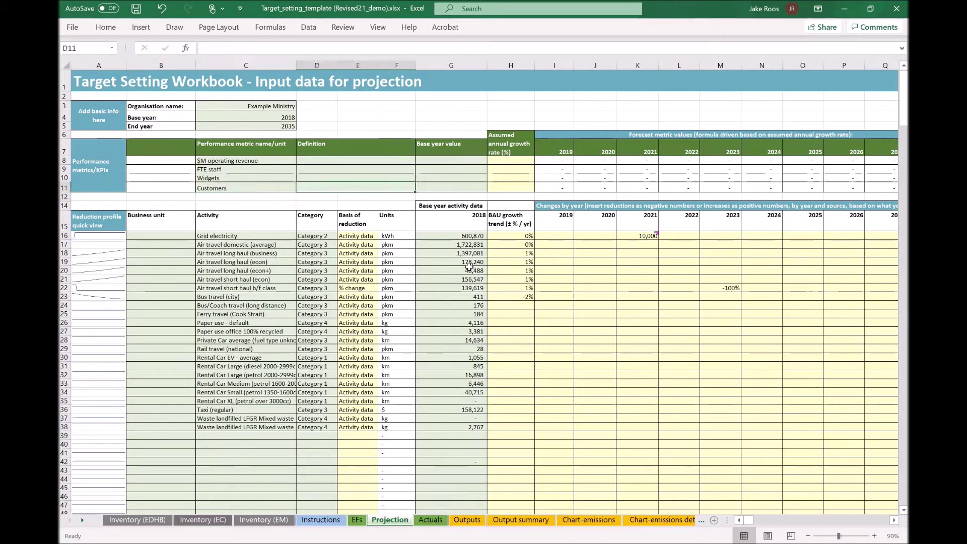
{"action": "key", "text": "Up"}
{"action": "key", "text": "Up"}
{"action": "key", "text": "Up"}
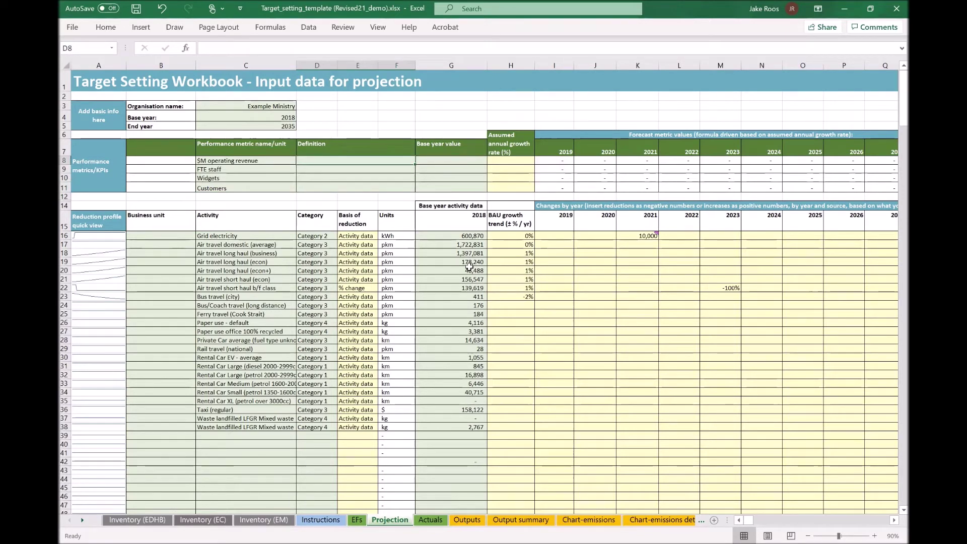
{"action": "key", "text": "Left"}
{"action": "key", "text": "Right"}
{"action": "key", "text": "Right"}
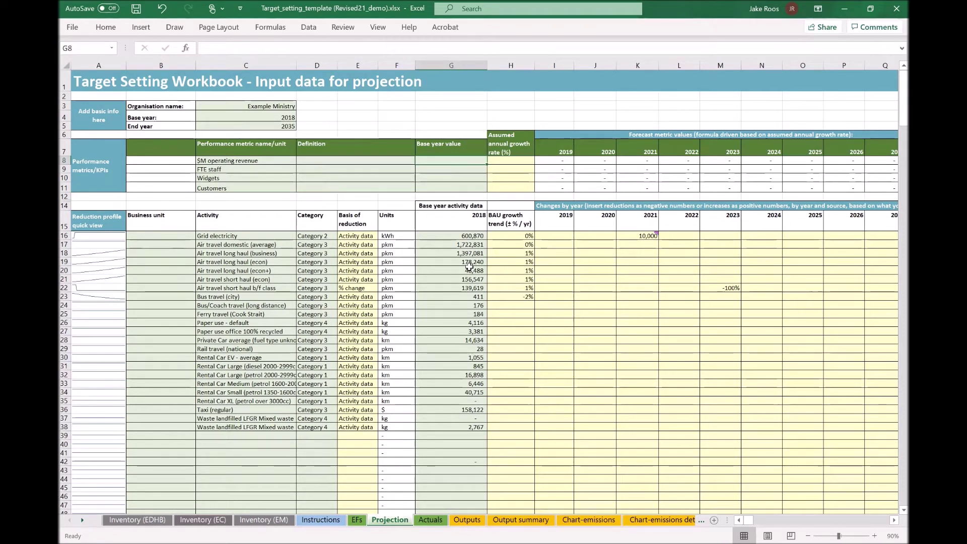
{"action": "type", "text": "5"}
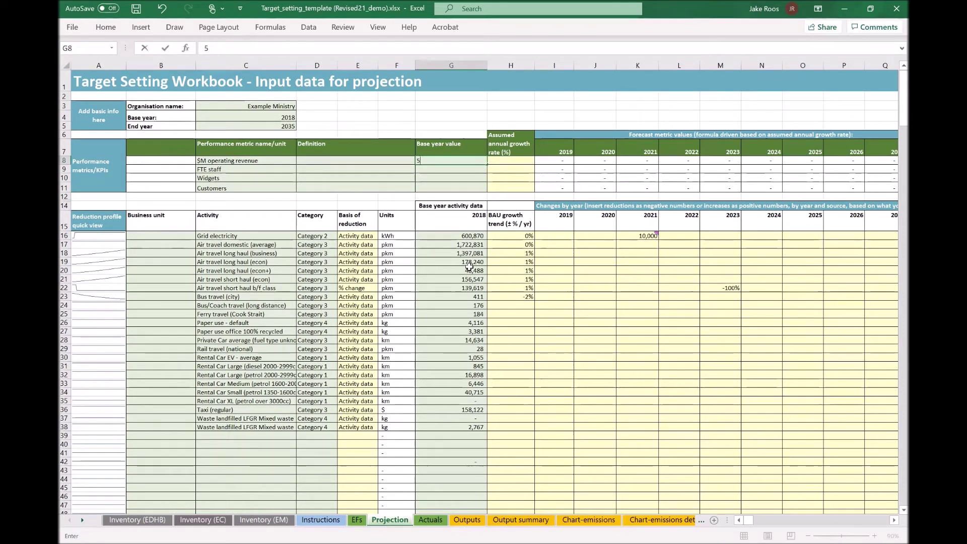
{"action": "type", "text": ".5"}
{"action": "key", "text": "Return"}
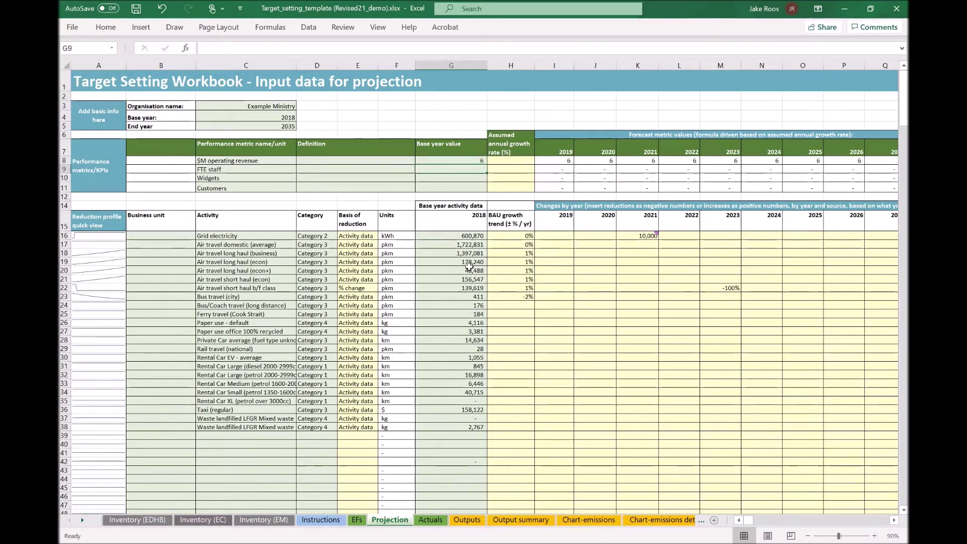
Enter base year values of 300 for FTE staff, 1000 for Widgets and 500 for Customers in G9:G11.
{"action": "type", "text": "3000"}
{"action": "key", "text": "BackSpace"}
{"action": "key", "text": "Return"}
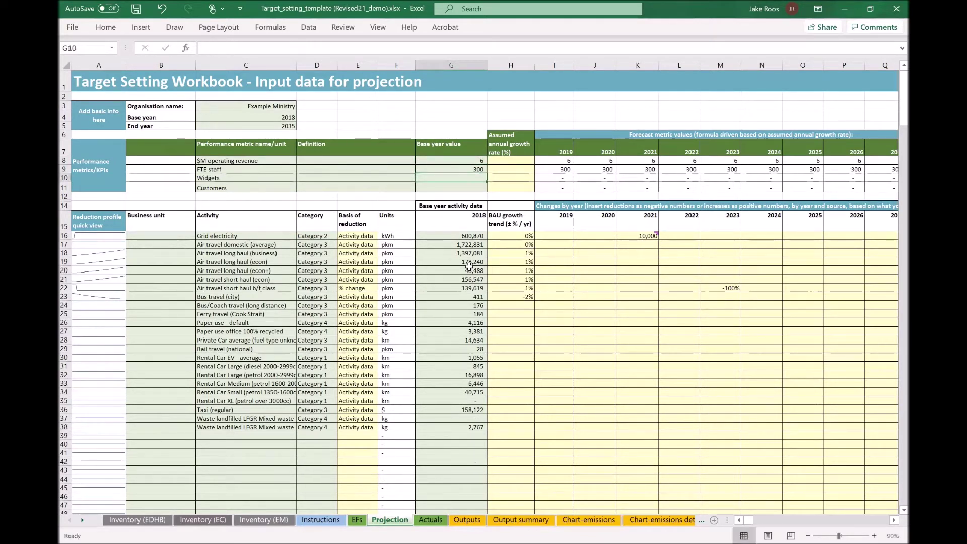
{"action": "type", "text": "1000"}
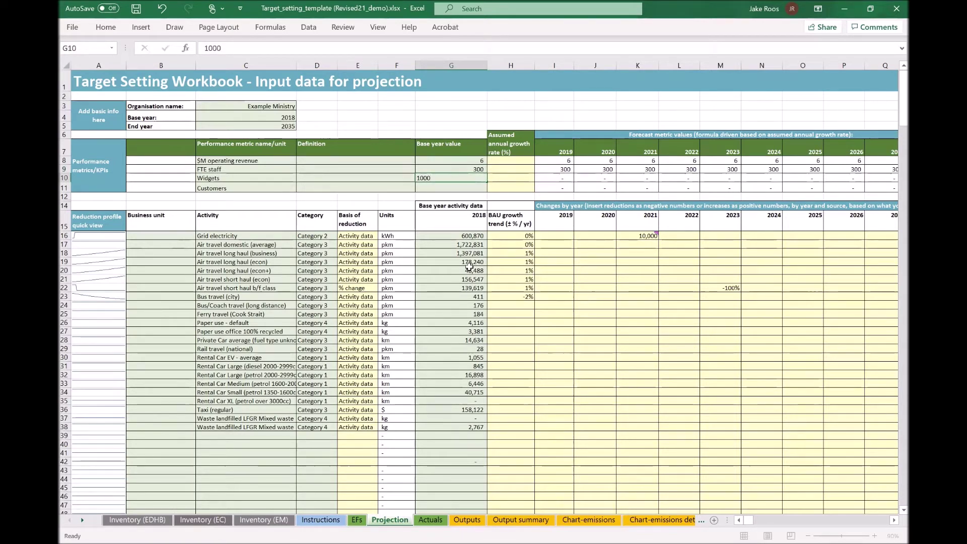
{"action": "key", "text": "Return"}
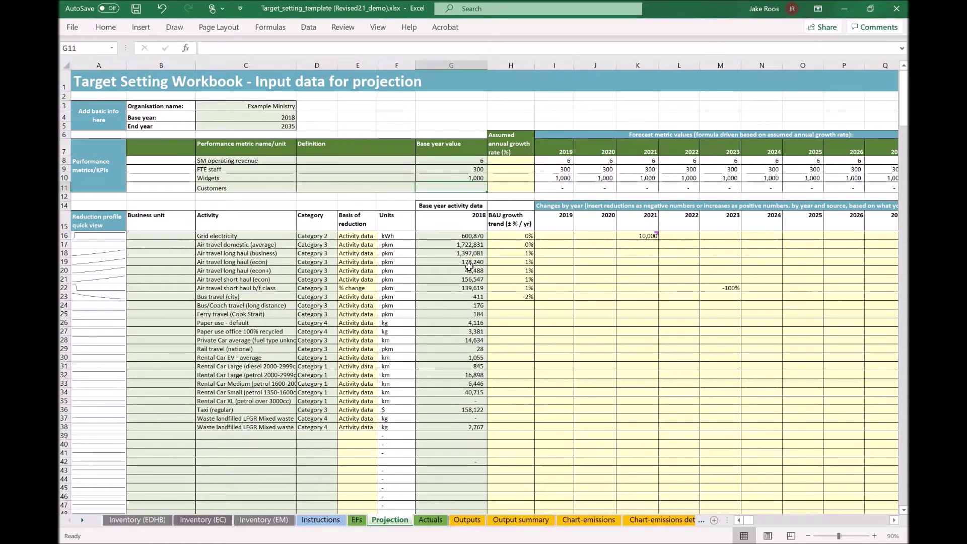
{"action": "type", "text": "500"}
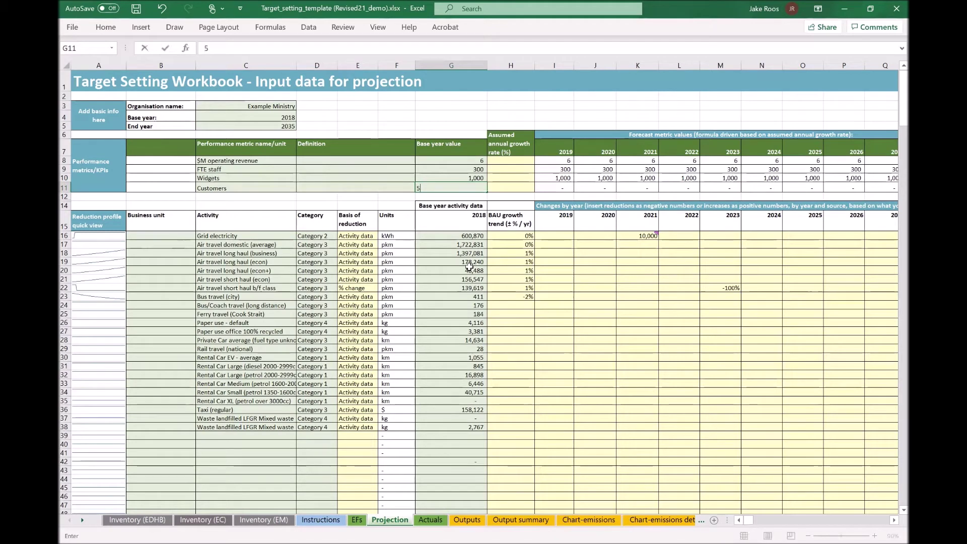
{"action": "key", "text": "Return"}
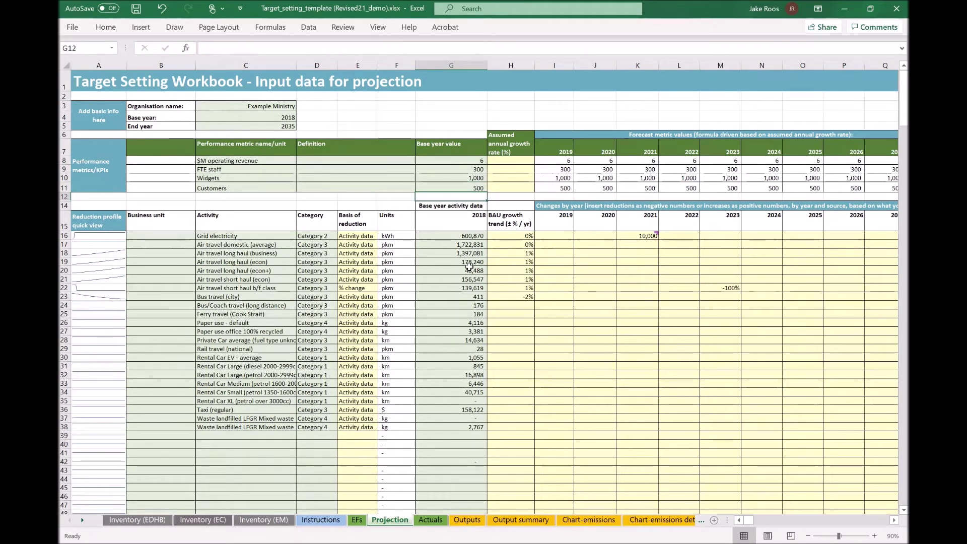
Set the assumed annual growth rate for $M operating revenue in H8 to 1%.
{"action": "key", "text": "Right"}
{"action": "key", "text": "Up"}
{"action": "key", "text": "Up"}
{"action": "key", "text": "Up"}
{"action": "key", "text": "Up"}
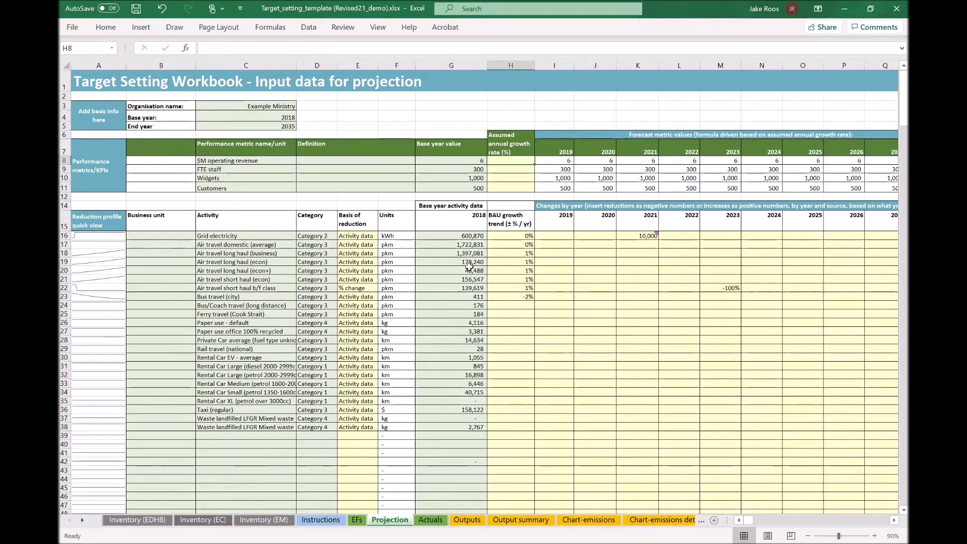
{"action": "key", "text": "Right"}
{"action": "key", "text": "Right"}
{"action": "key", "text": "Left"}
{"action": "key", "text": "Left"}
{"action": "key", "text": "Down"}
{"action": "key", "text": "Down"}
{"action": "key", "text": "Up"}
{"action": "key", "text": "Up"}
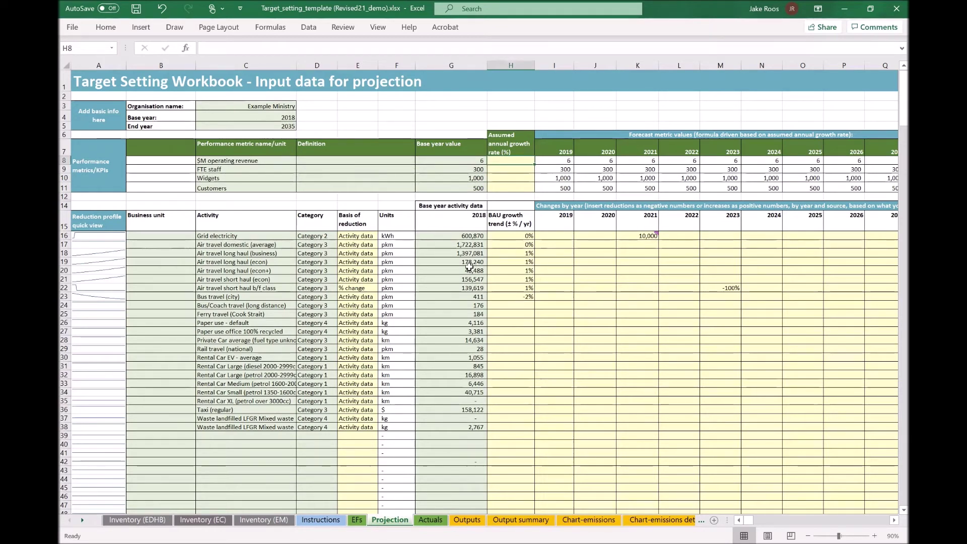
{"action": "type", "text": "1%"}
{"action": "key", "text": "Return"}
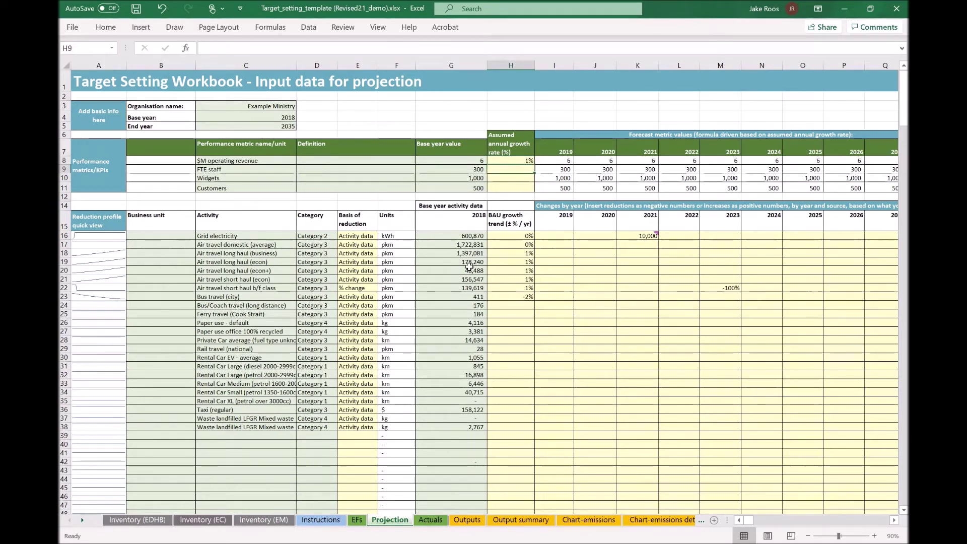
Set the assumed annual growth rates in H9:H11 to 2% for FTE staff, 3% for Widgets and 2% for Customers.
{"action": "type", "text": "2%"}
{"action": "key", "text": "Return"}
{"action": "type", "text": "3%"}
{"action": "key", "text": "Return"}
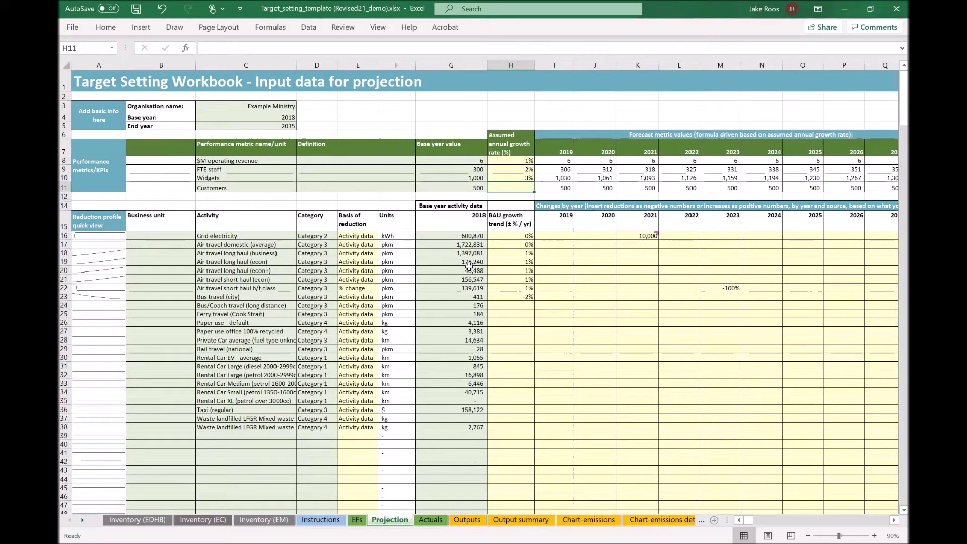
{"action": "type", "text": "2%"}
{"action": "key", "text": "Return"}
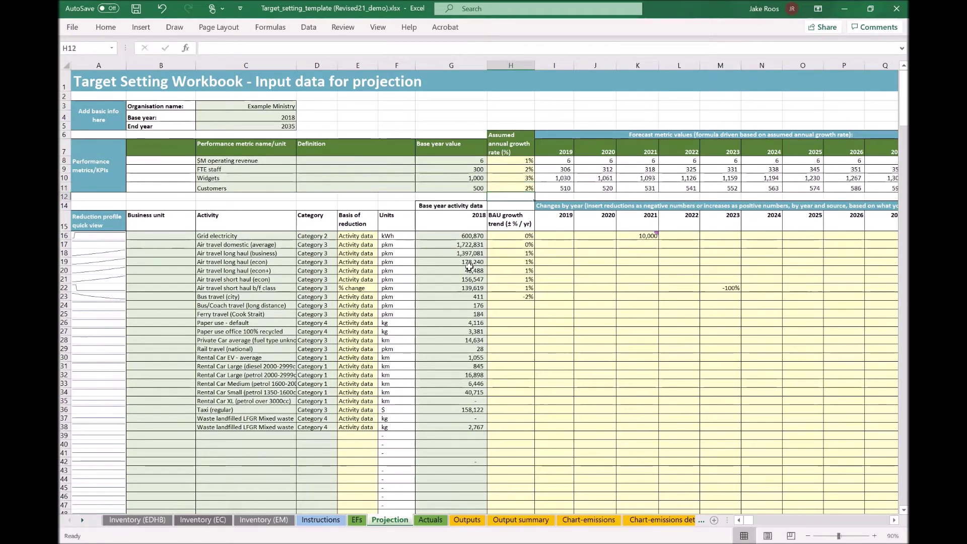
Examine the forecast metric values by year and the growth formula behind them in the performance metrics table.
{"action": "key", "text": "Right"}
{"action": "key", "text": "Up"}
{"action": "key", "text": "Right"}
{"action": "key", "text": "Right"}
{"action": "key", "text": "Right"}
{"action": "key", "text": "Up"}
{"action": "key", "text": "Up"}
{"action": "key", "text": "Up"}
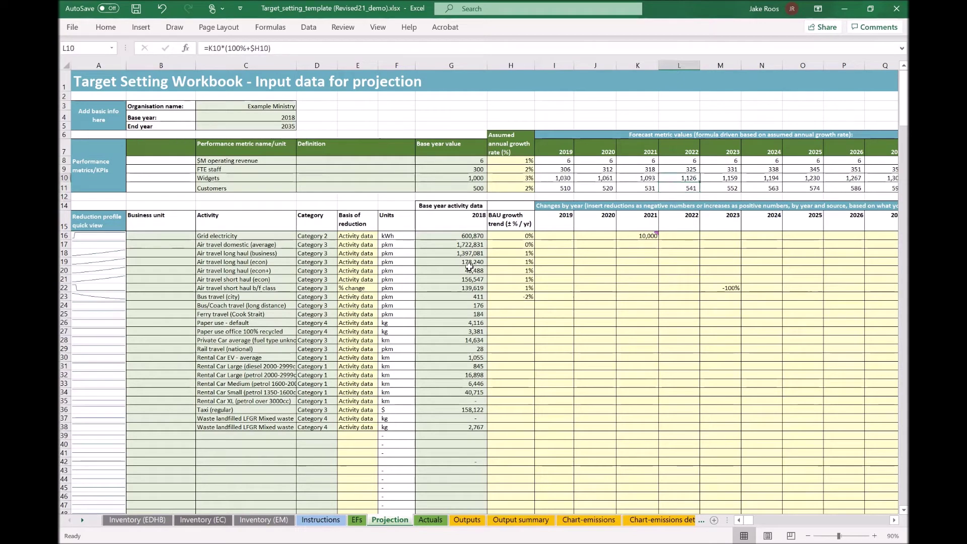
Examine the FTE staff forecast values and their growth formula across the years in row 9.
{"action": "key", "text": "Left"}
{"action": "key", "text": "Left"}
{"action": "key", "text": "Left"}
{"action": "key", "text": "Down"}
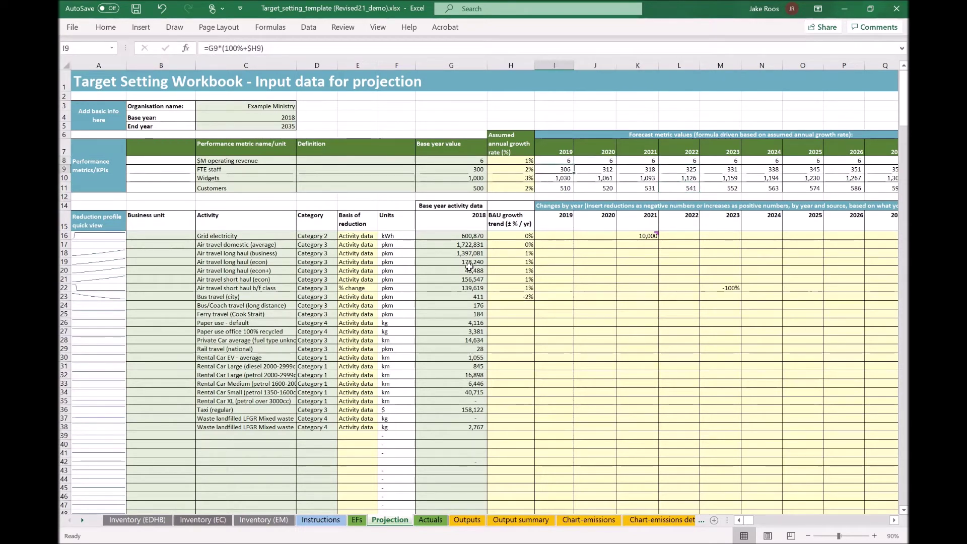
{"action": "key", "text": "Right"}
{"action": "key", "text": "Right"}
{"action": "key", "text": "Right"}
{"action": "key", "text": "Right"}
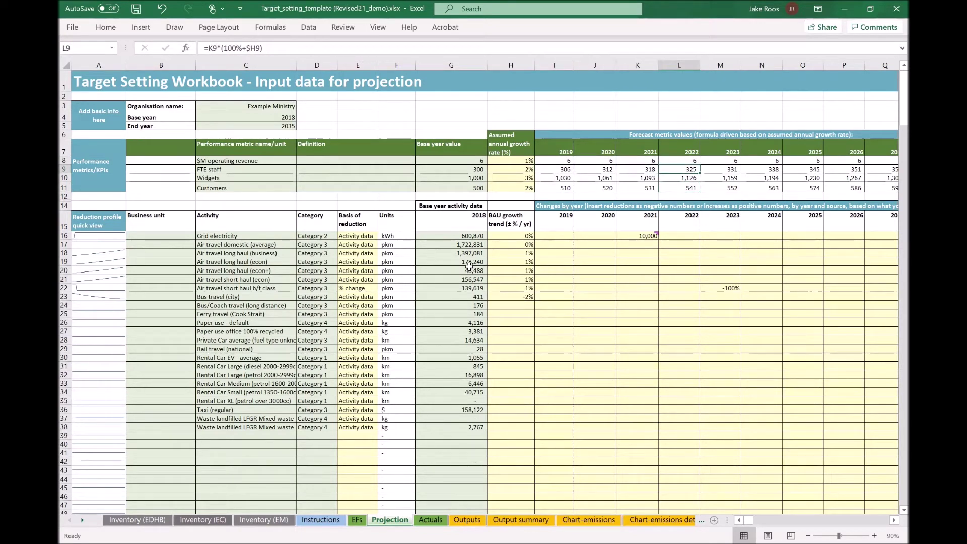
{"action": "key", "text": "Right"}
{"action": "key", "text": "Right"}
{"action": "key", "text": "Right"}
{"action": "key", "text": "Right"}
{"action": "key", "text": "Right"}
Set the assumed annual growth rate for FTE staff in H9 to -2%.
{"action": "key", "text": "Left"}
{"action": "key", "text": "Left"}
{"action": "key", "text": "Left"}
{"action": "key", "text": "Left"}
{"action": "key", "text": "Left"}
{"action": "key", "text": "Left"}
{"action": "key", "text": "Left"}
{"action": "key", "text": "Left"}
{"action": "key", "text": "Left"}
{"action": "key", "text": "Left"}
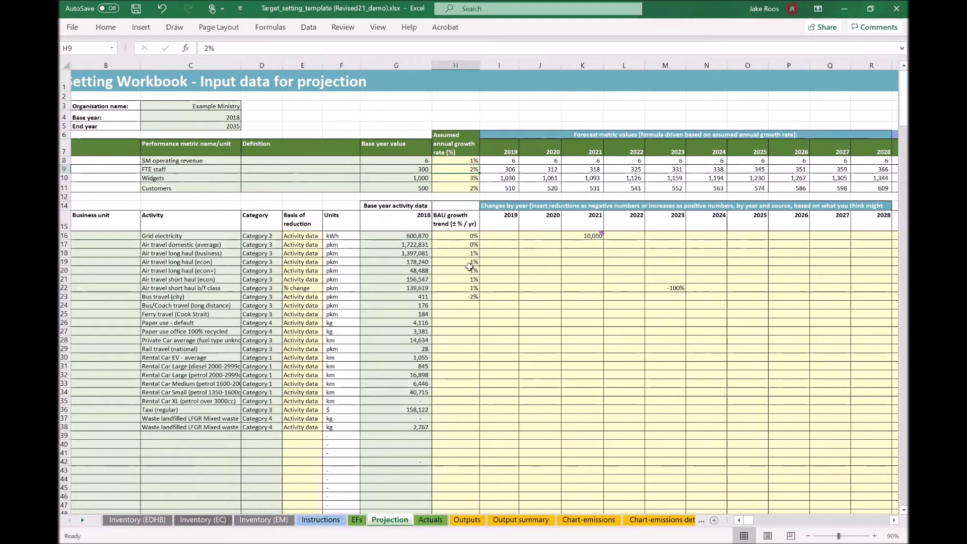
{"action": "type", "text": "-2"}
{"action": "key", "text": "Return"}
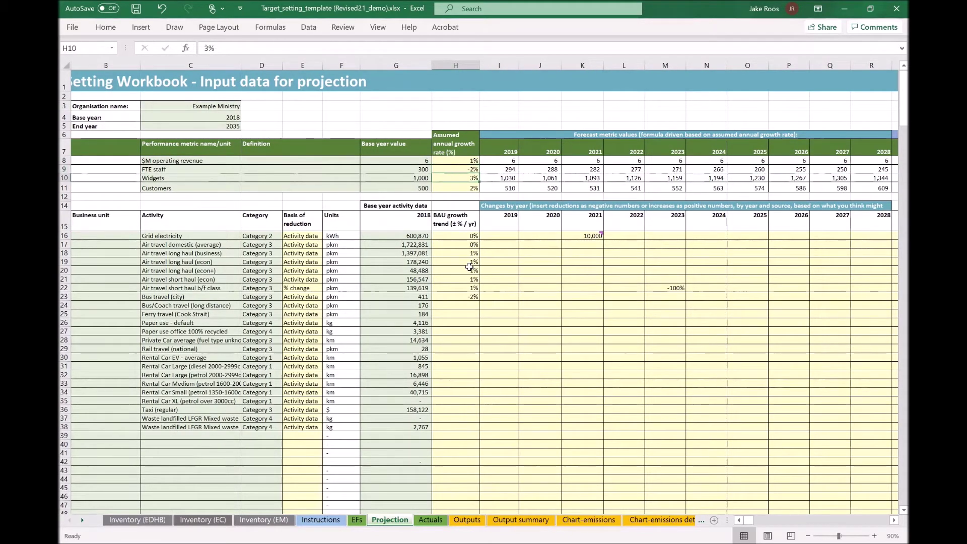
Look over the definition cells D8:D11 of the four performance metrics.
{"action": "key", "text": "Home"}
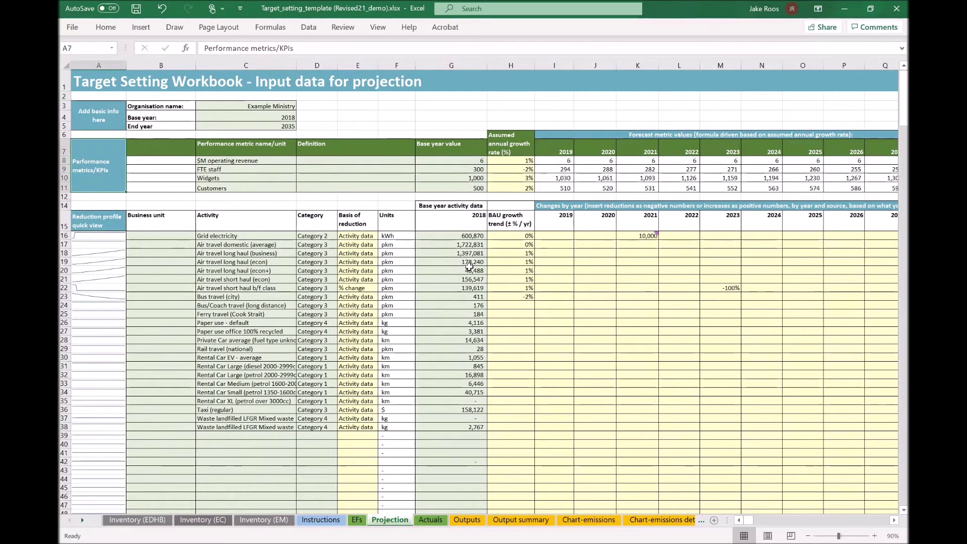
{"action": "key", "text": "Right"}
{"action": "key", "text": "Right"}
{"action": "key", "text": "Right"}
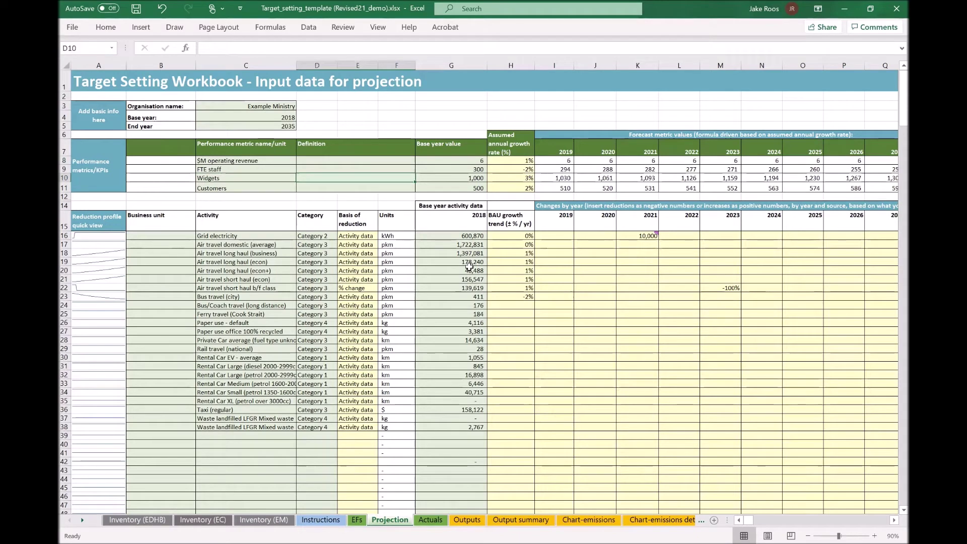
{"action": "key", "text": "Up"}
{"action": "key", "text": "Up"}
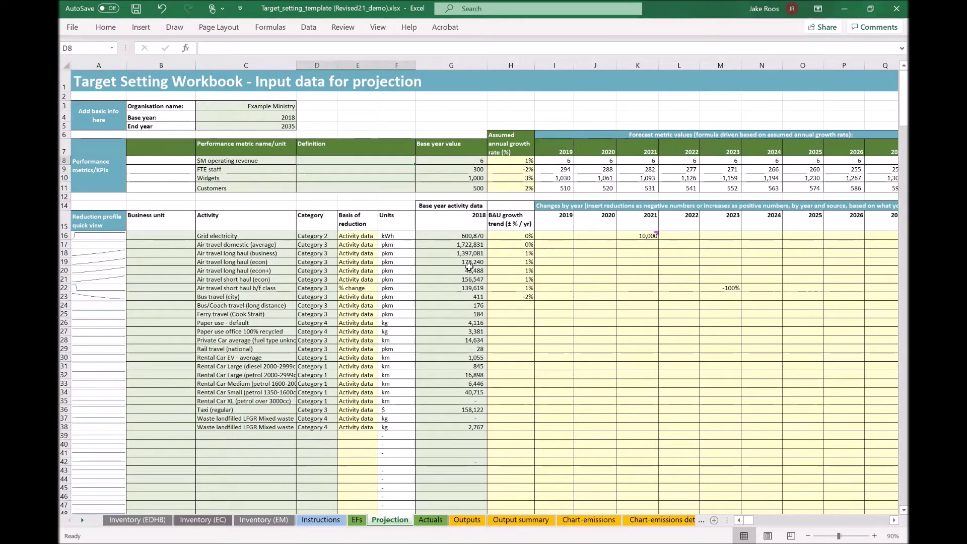
{"action": "key", "text": "Down"}
{"action": "key", "text": "Down"}
{"action": "key", "text": "Down"}
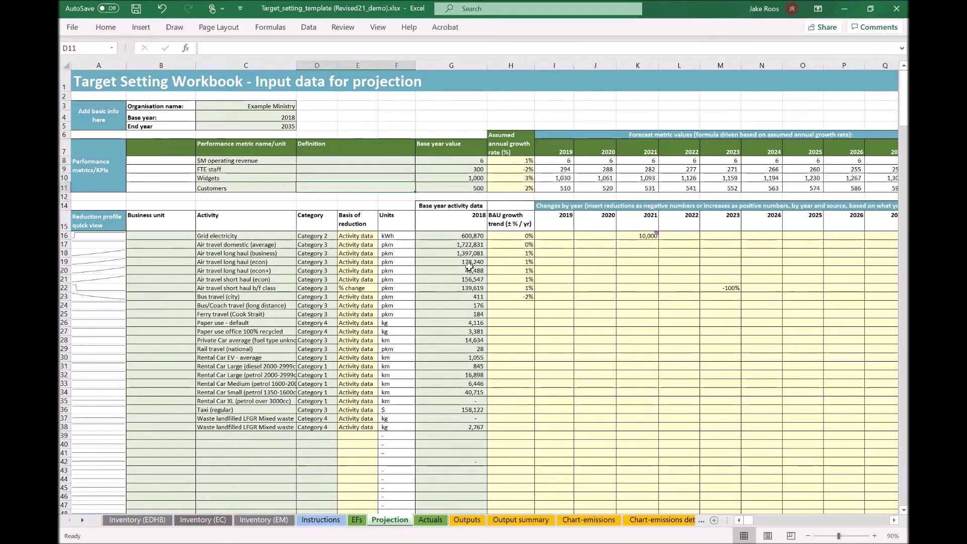
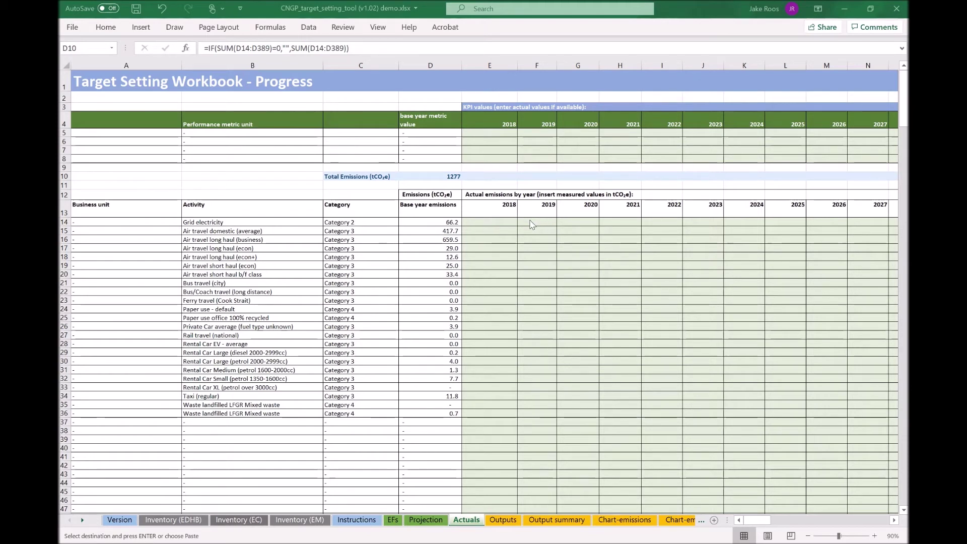
Fill the 2018 actual emissions in E14:E36 of the Actuals sheet with the base year emissions, starting from the formula =D14.
{"action": "left_click", "coordinate": [489, 221]}
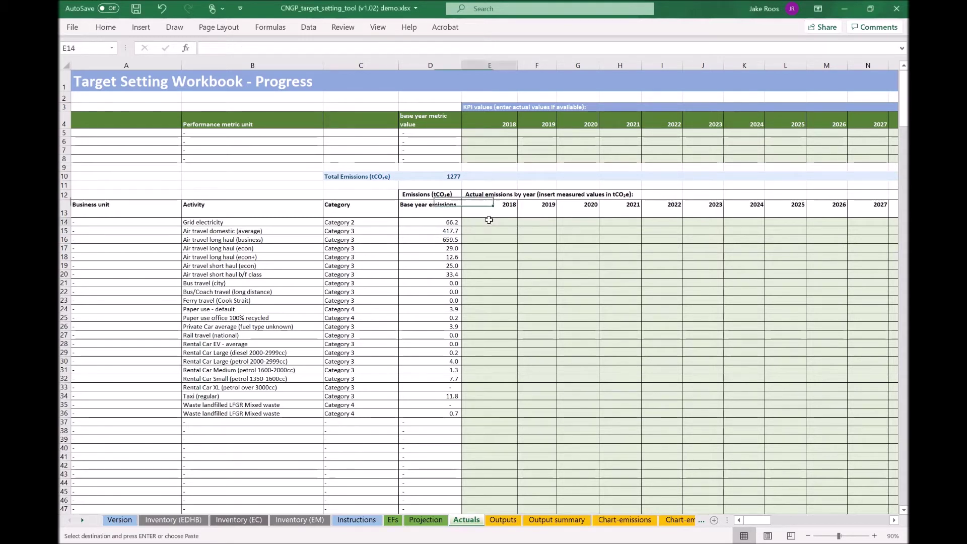
{"action": "type", "text": "="}
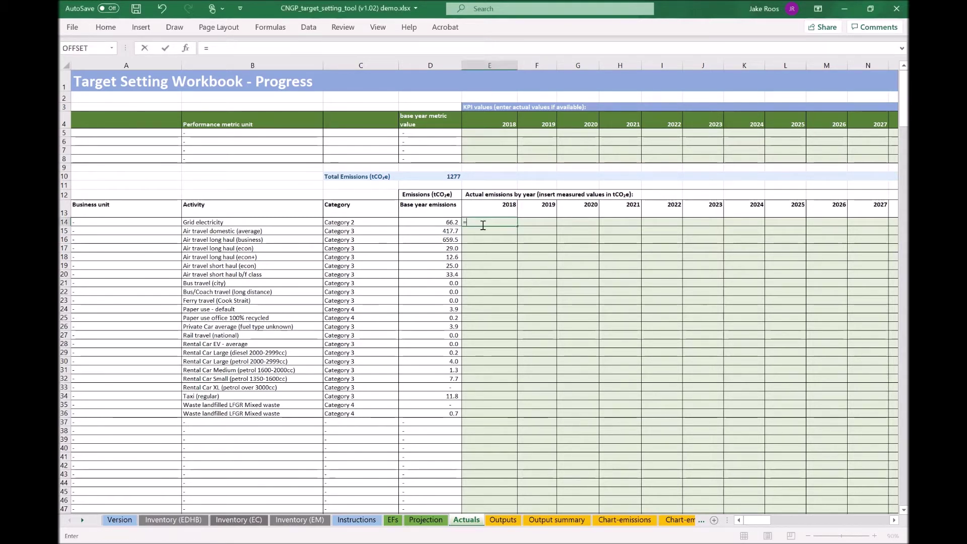
{"action": "left_click", "coordinate": [440, 222]}
{"action": "key", "text": "Return"}
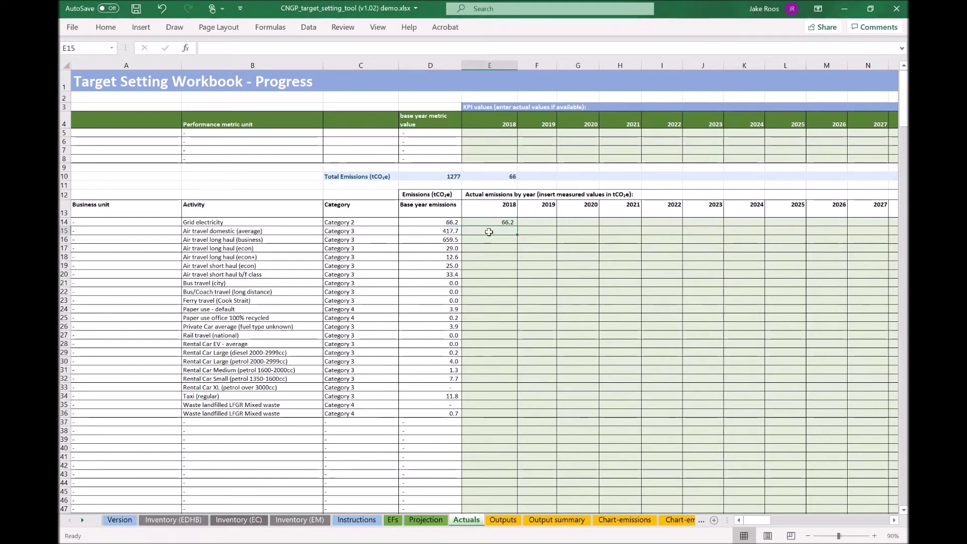
{"action": "left_click", "coordinate": [506, 222]}
{"action": "left_click_drag", "start_coordinate": [518, 225], "coordinate": [512, 419]}
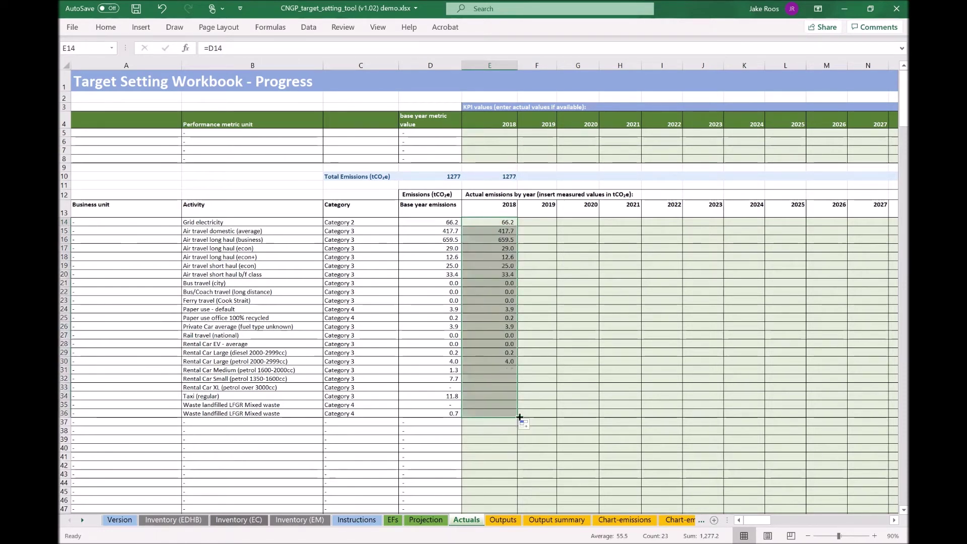
{"action": "left_click", "coordinate": [537, 388]}
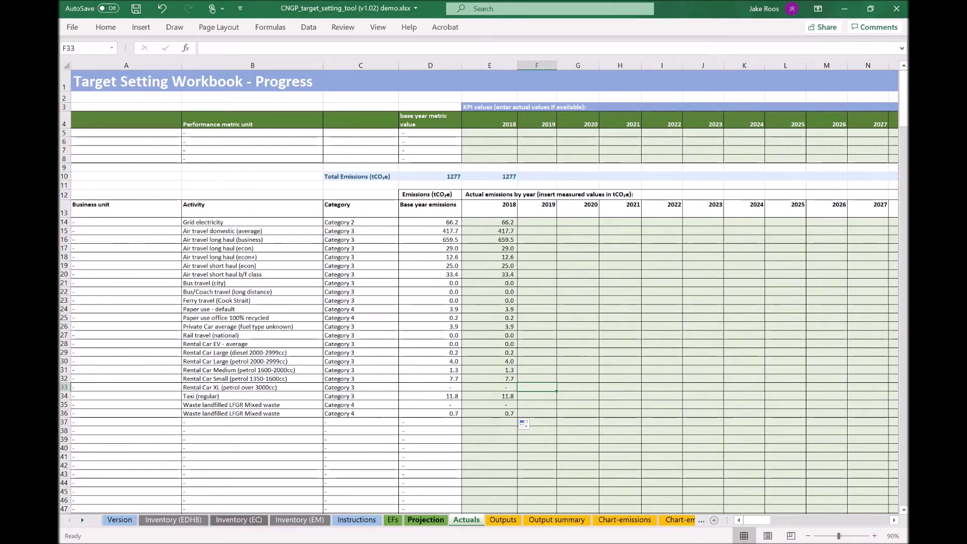
Copy the 2018/2019 GWP figures I5:I26 from Inventory (EM) and paste them as values into the 2019 actuals from F15.
{"action": "left_click", "coordinate": [313, 521]}
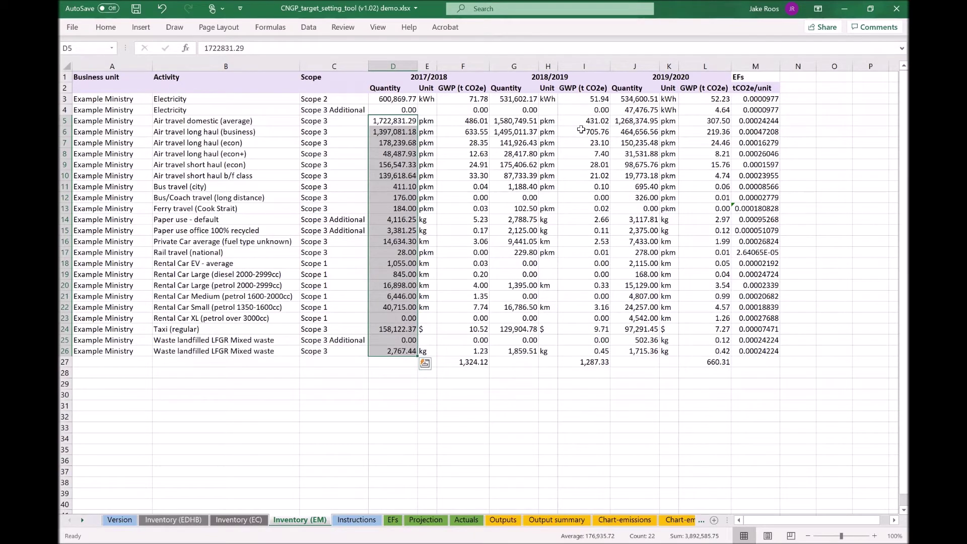
{"action": "left_click_drag", "start_coordinate": [585, 119], "coordinate": [583, 349]}
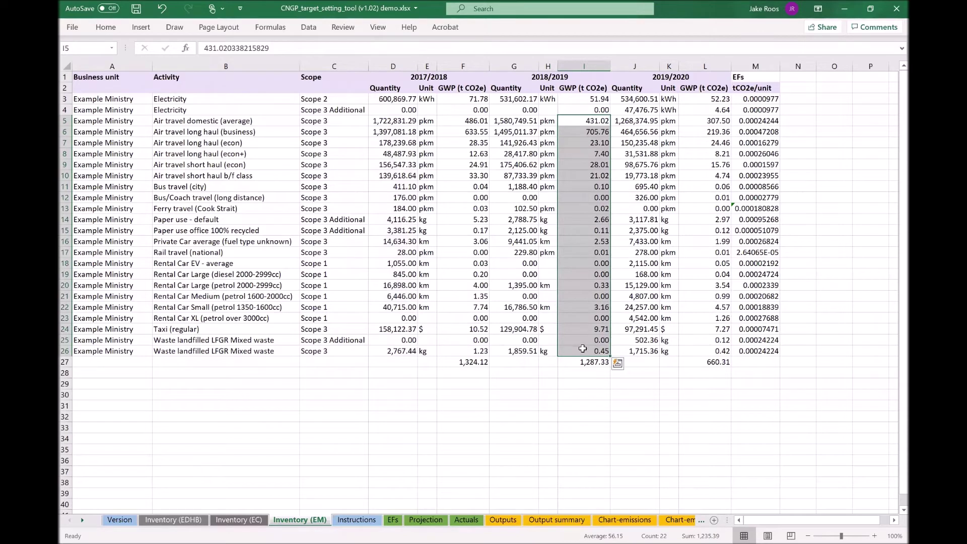
{"action": "key", "text": "ctrl+c"}
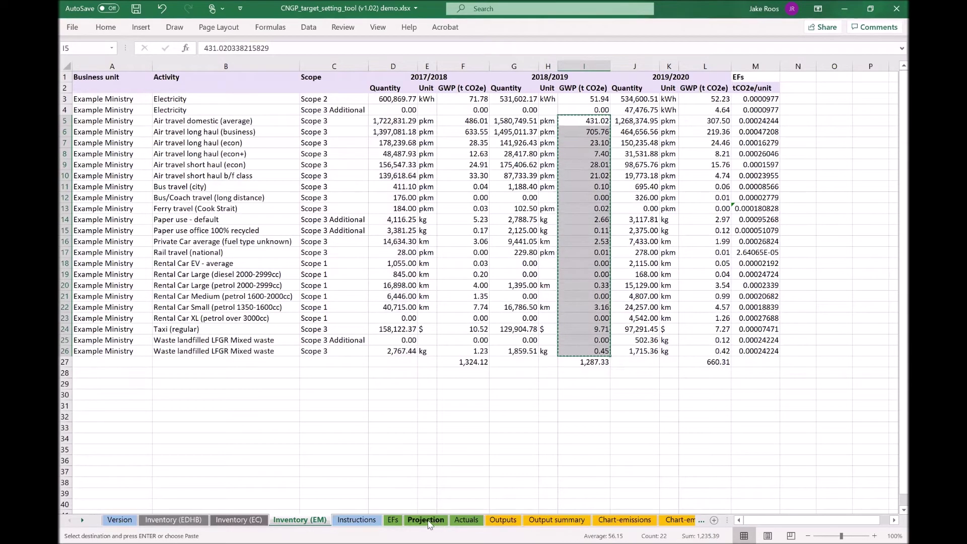
{"action": "left_click", "coordinate": [426, 520]}
{"action": "left_click", "coordinate": [466, 519]}
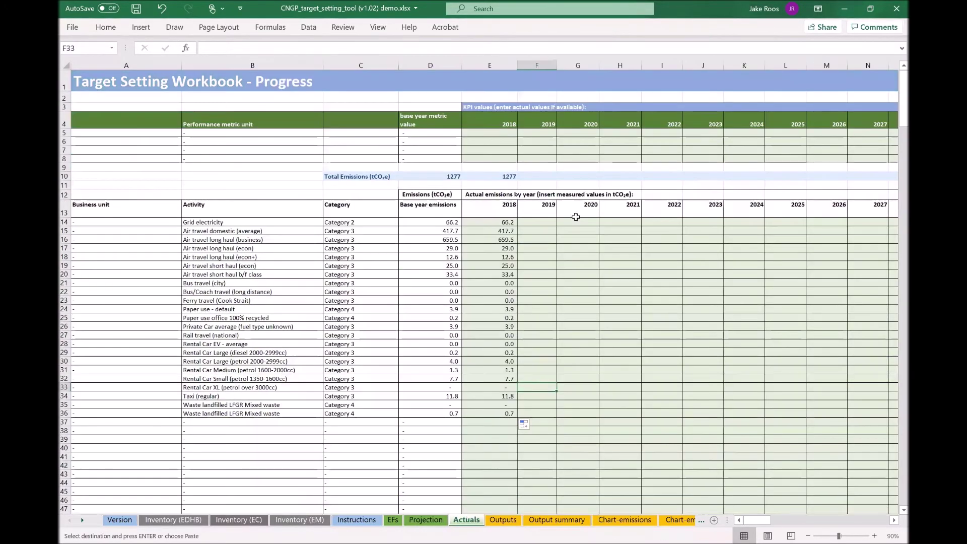
{"action": "right_click", "coordinate": [534, 228]}
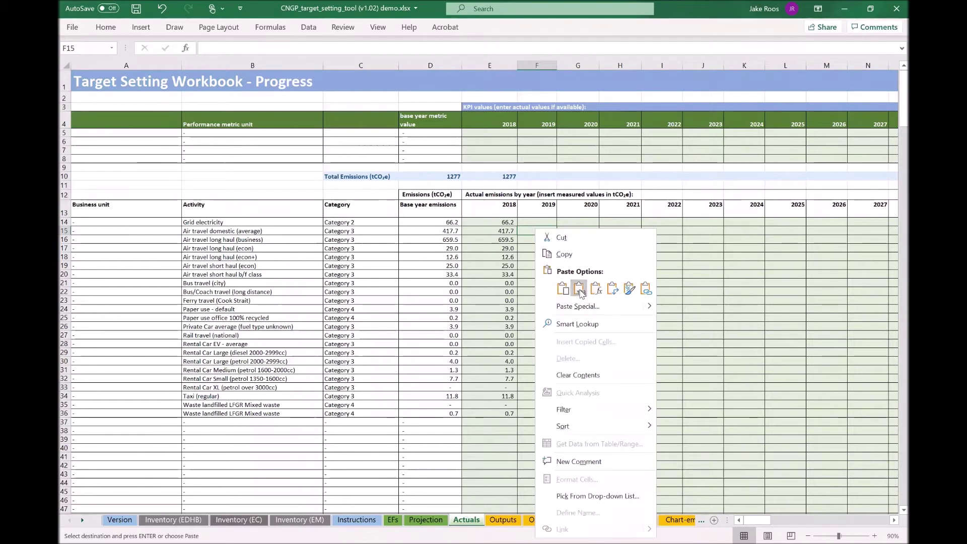
{"action": "left_click", "coordinate": [580, 290]}
Link the 2019 grid electricity actual in F14 to the 2018/2019 Scope 2 electricity GWP in Inventory (EM) cell I3.
{"action": "left_click", "coordinate": [535, 220]}
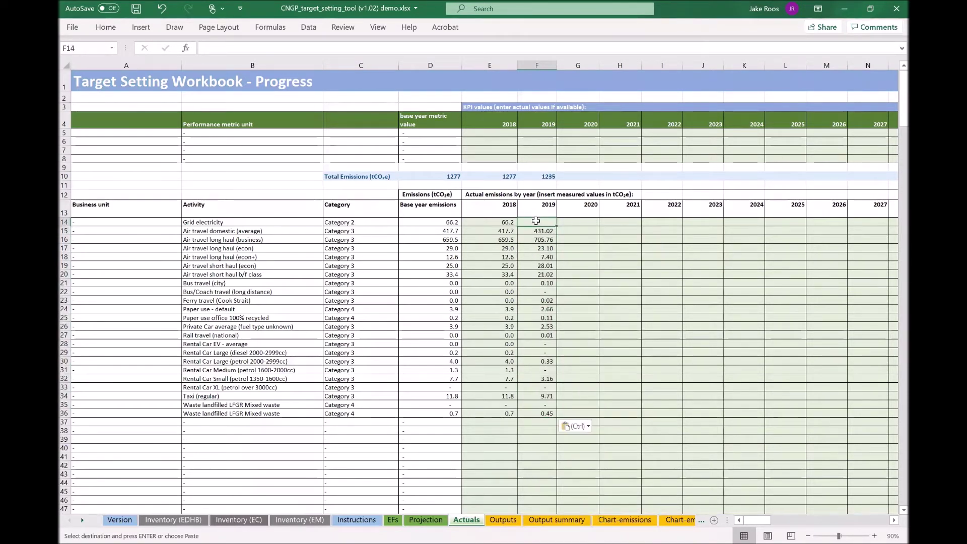
{"action": "type", "text": "="}
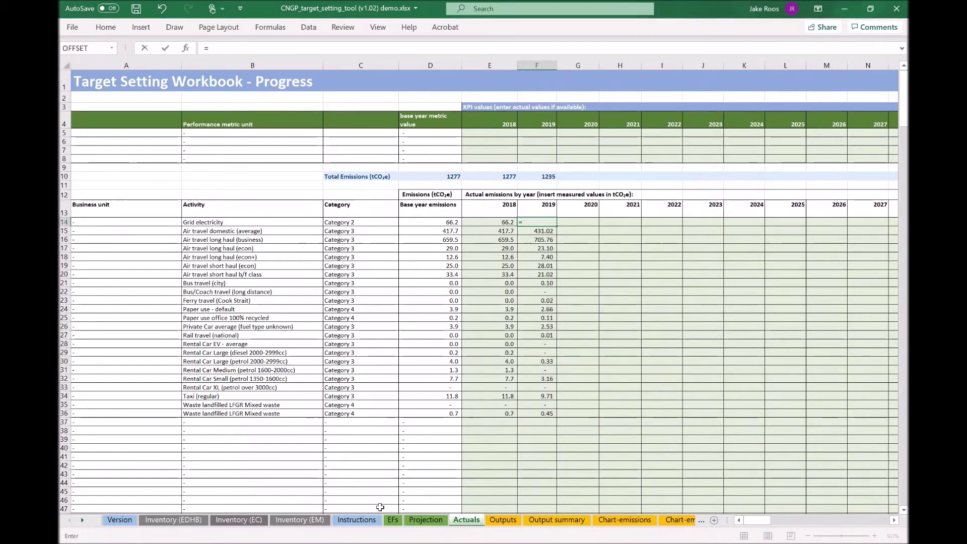
{"action": "left_click", "coordinate": [299, 520]}
{"action": "left_click", "coordinate": [602, 98]}
{"action": "key", "text": "Return"}
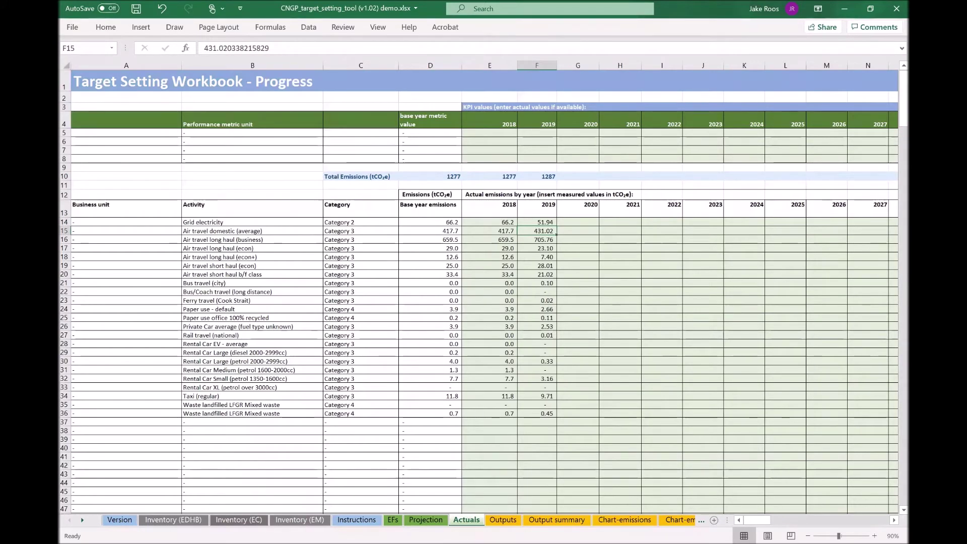
Copy the 2019/2020 GWP figures L5:L26 from Inventory (EM) and paste them as values into the 2020 actuals from G15.
{"action": "left_click", "coordinate": [301, 523]}
{"action": "left_click_drag", "start_coordinate": [712, 120], "coordinate": [691, 352]}
{"action": "key", "text": "ctrl+c"}
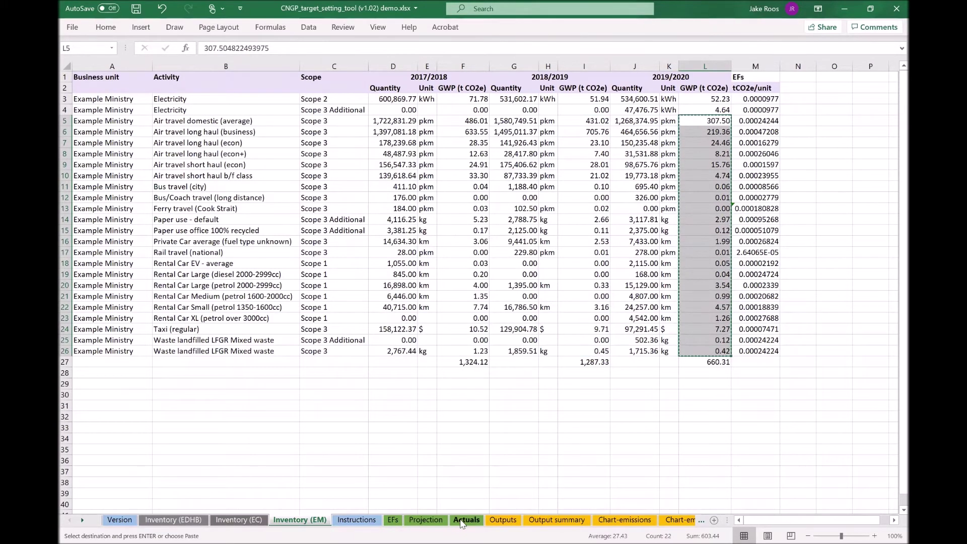
{"action": "left_click", "coordinate": [464, 520]}
{"action": "left_click", "coordinate": [570, 231]}
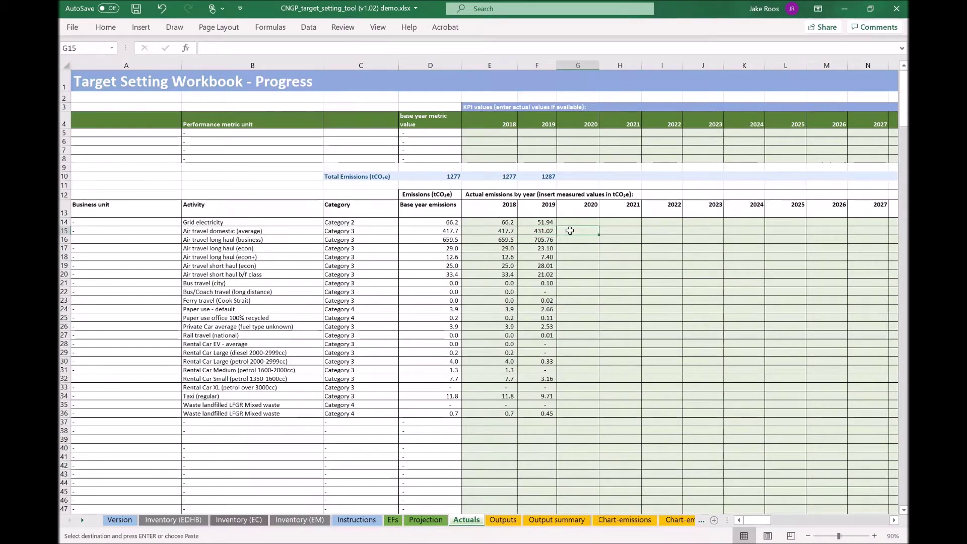
{"action": "right_click", "coordinate": [579, 230]}
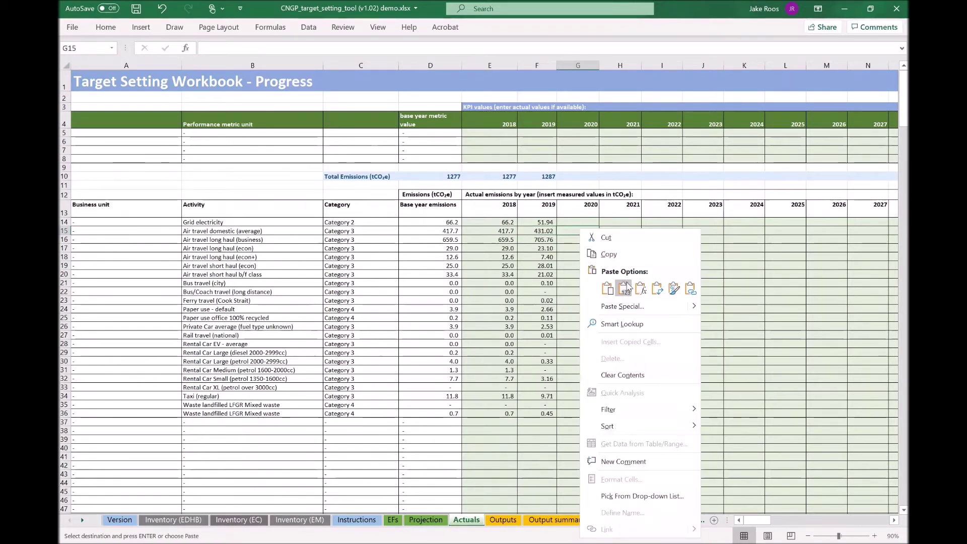
{"action": "left_click", "coordinate": [625, 287]}
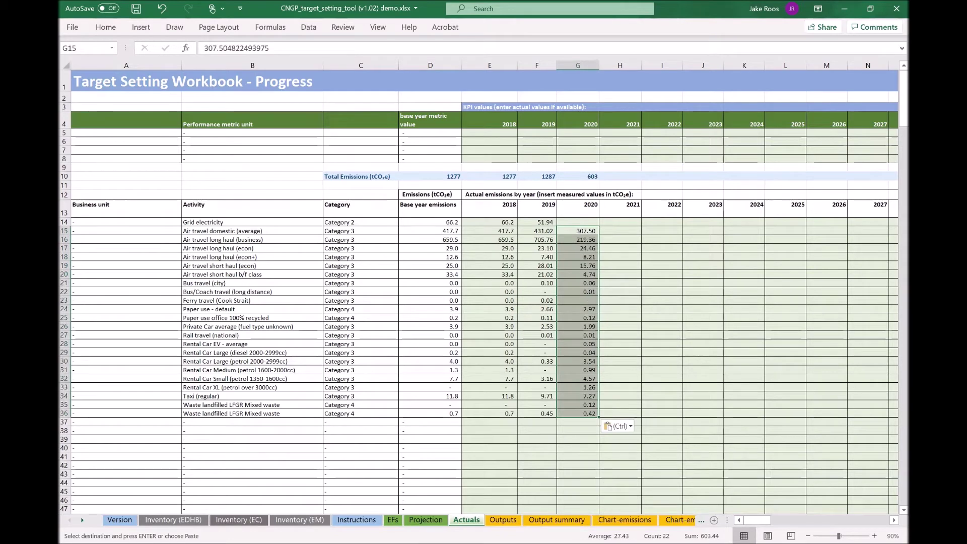
Set the 2020 grid electricity actual in G14 to the sum of the two 2019/2020 electricity GWP cells L3 and L4 in Inventory (EM).
{"action": "left_click", "coordinate": [574, 222]}
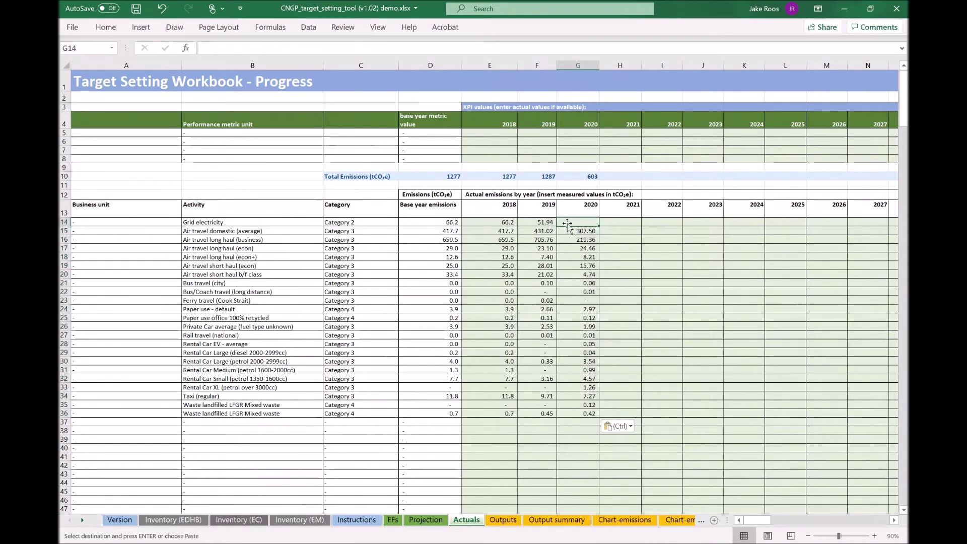
{"action": "type", "text": "="}
{"action": "left_click", "coordinate": [299, 520]}
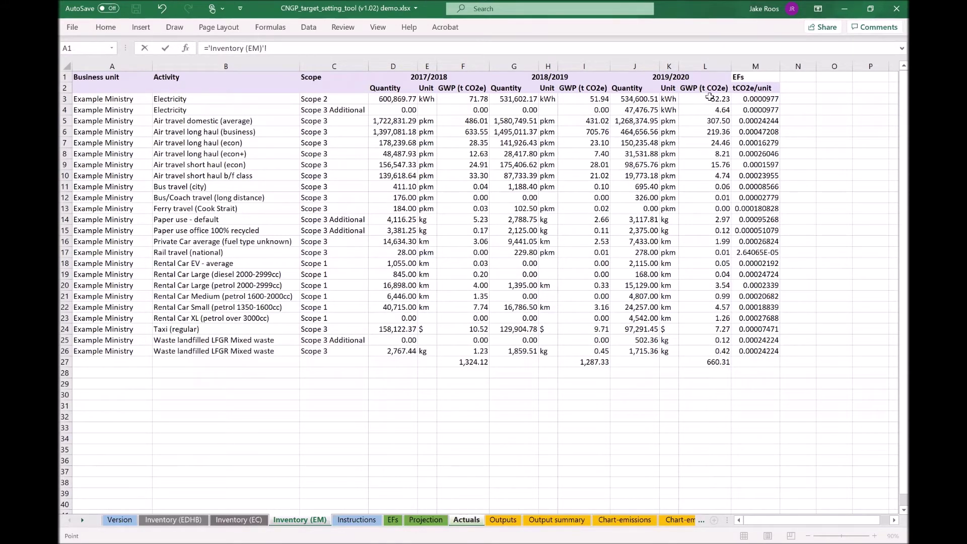
{"action": "left_click", "coordinate": [709, 98]}
{"action": "type", "text": "+"}
{"action": "left_click", "coordinate": [721, 111]}
{"action": "key", "text": "Return"}
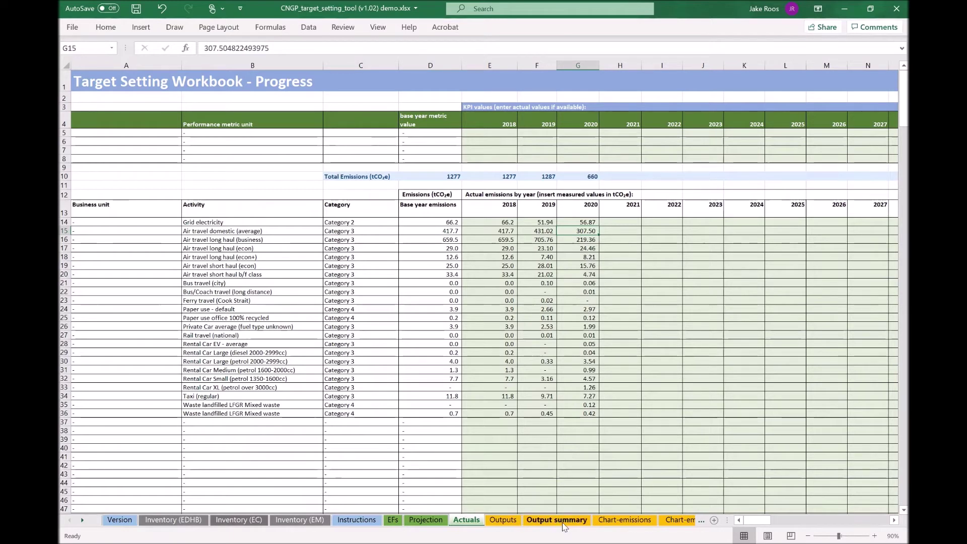
Review the actual emissions against the projection and 1.5°C requirement in the Chart-emissions and Chart-emissions detail sheets.
{"action": "left_click", "coordinate": [610, 524]}
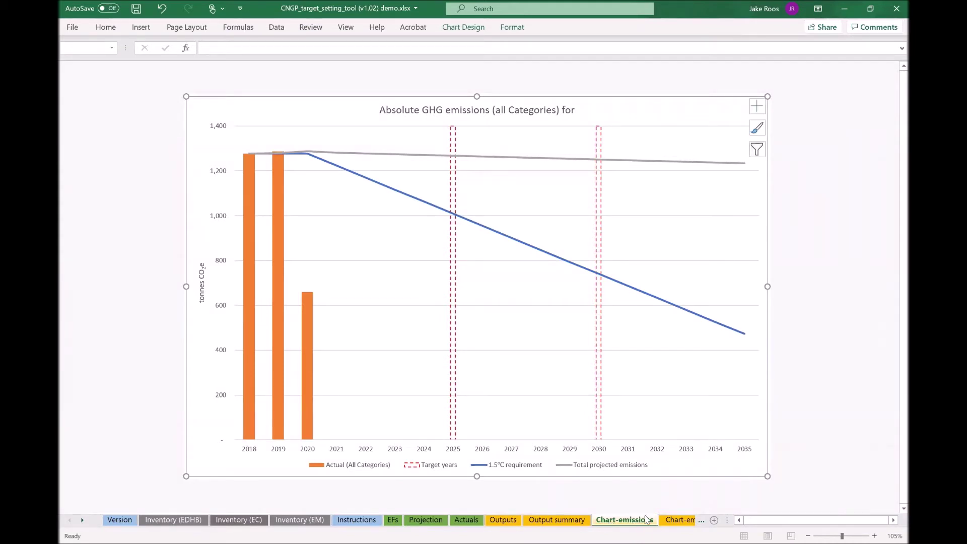
{"action": "left_click", "coordinate": [672, 523]}
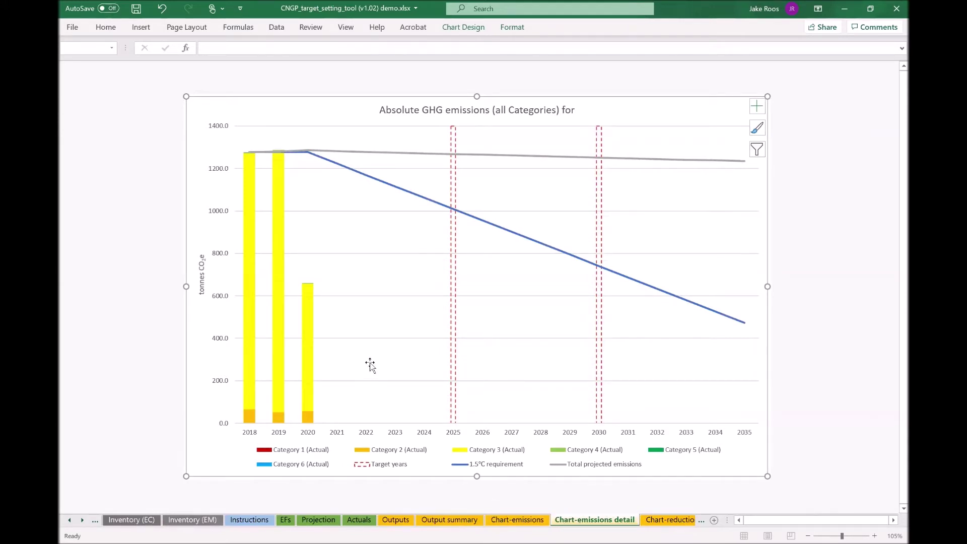
{"action": "left_click", "coordinate": [517, 520]}
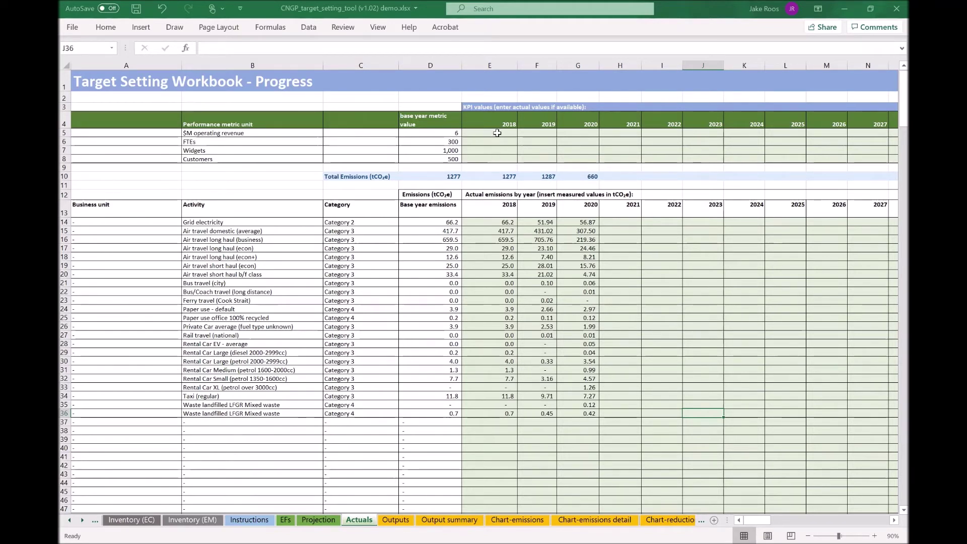
Enter the 2018 actual KPI values on the Actuals sheet: operating revenue 5.5, FTEs 302, Widgets 1100 and Customers 550.
{"action": "left_click", "coordinate": [497, 132]}
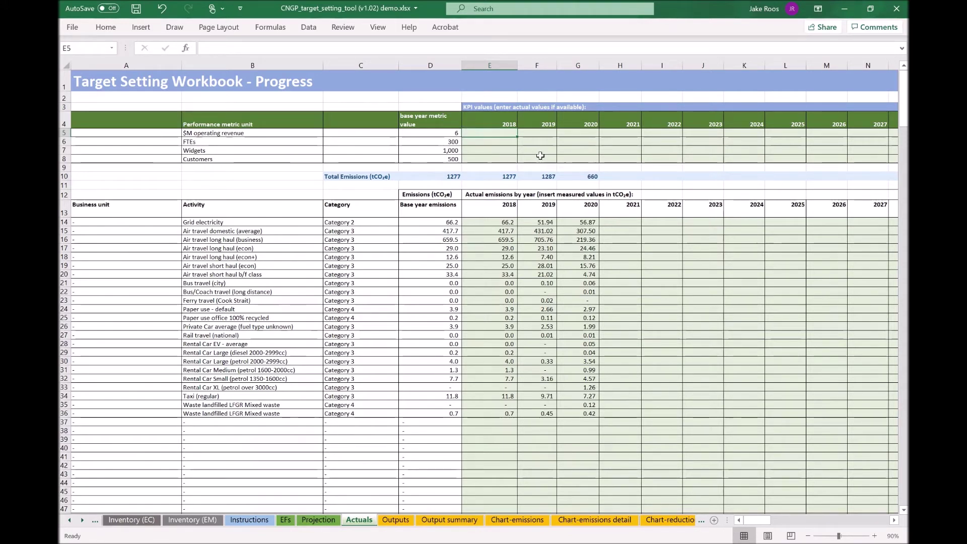
{"action": "type", "text": "5.5"}
{"action": "key", "text": "Return"}
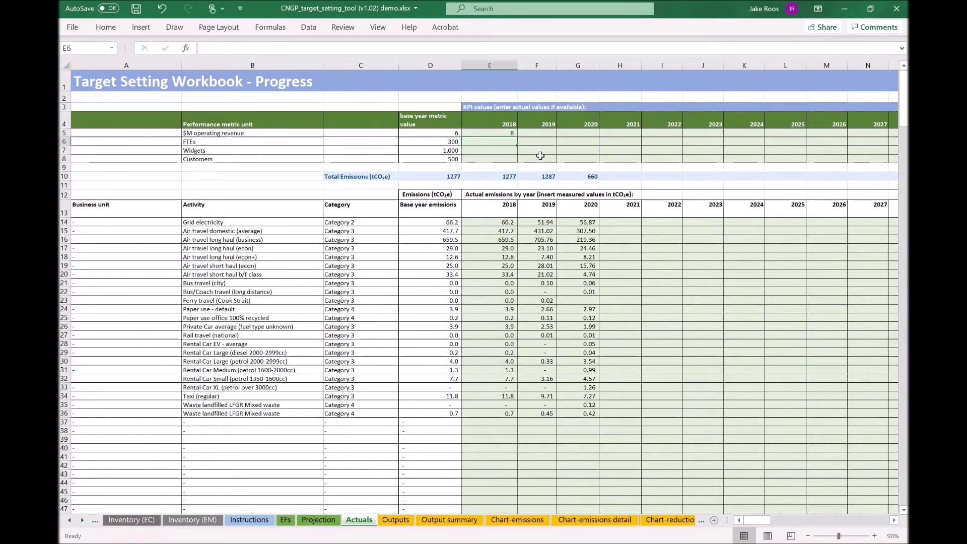
{"action": "type", "text": "302"}
{"action": "key", "text": "Return"}
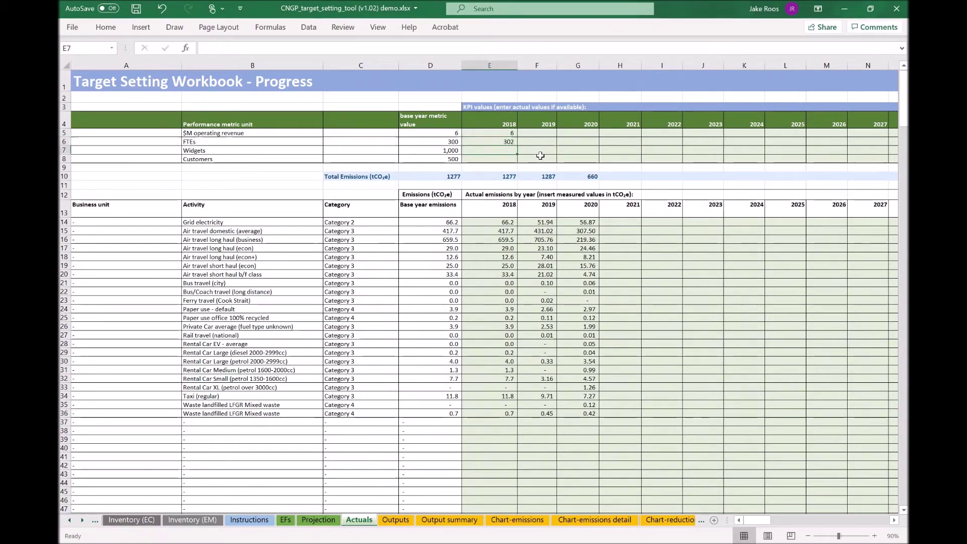
{"action": "type", "text": "1100"}
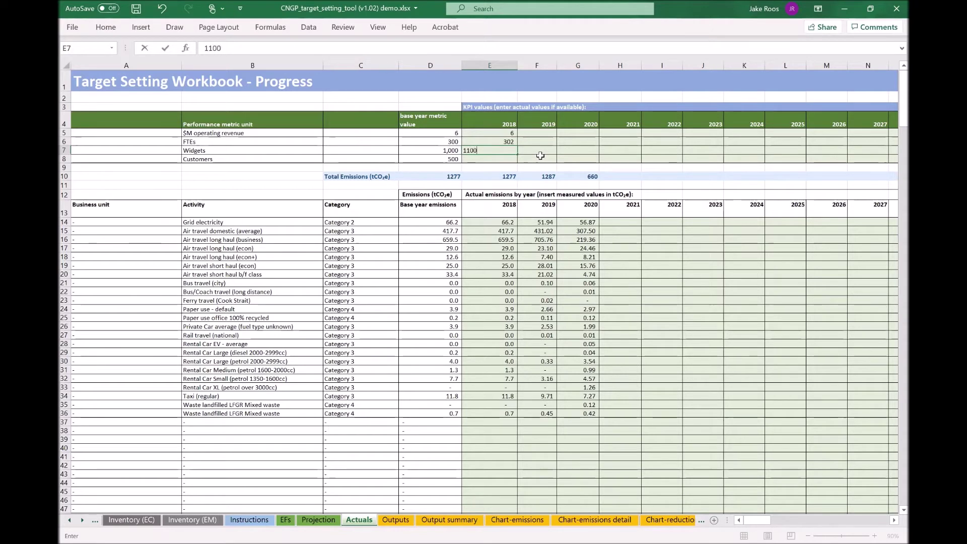
{"action": "key", "text": "Return"}
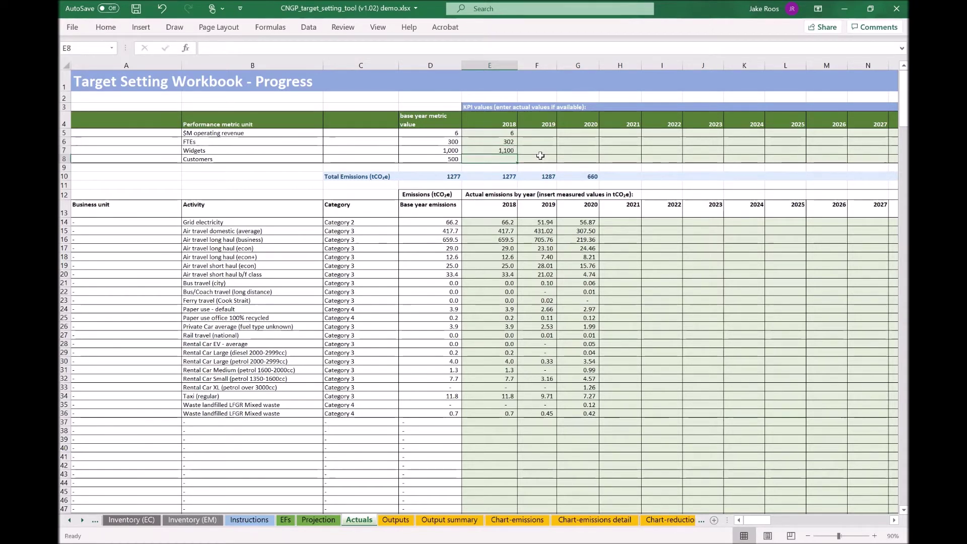
{"action": "type", "text": "550"}
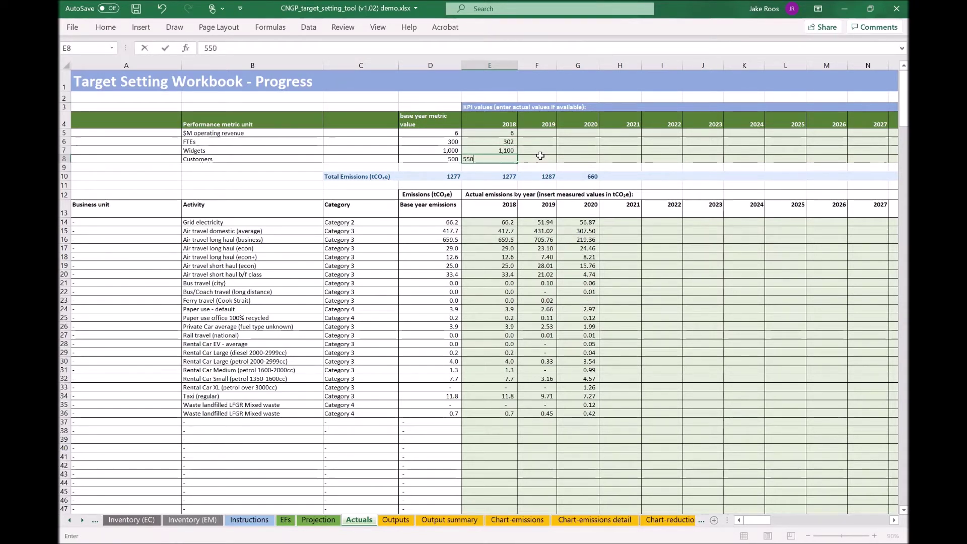
{"action": "key", "text": "Return"}
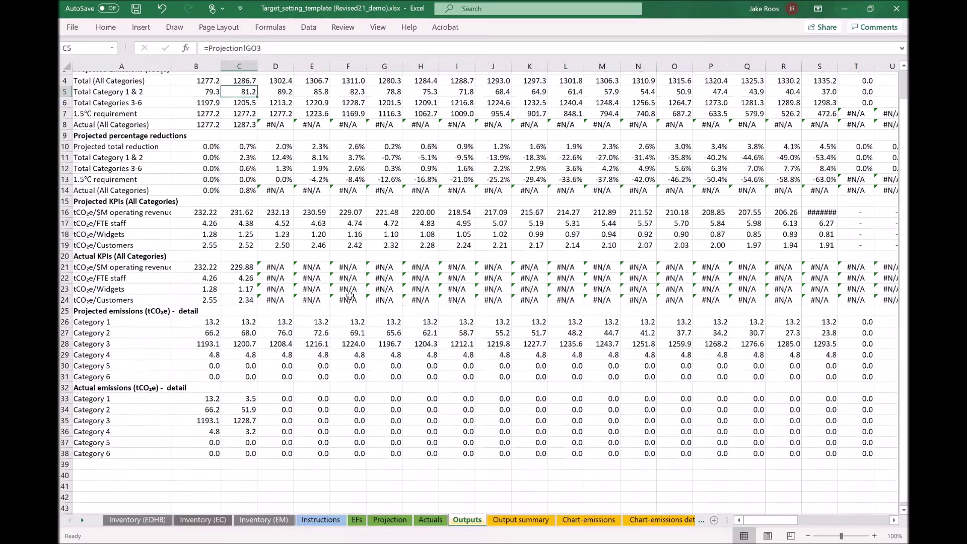
Review the Outputs sheet, then examine the all-category baseline, projected 2025 level, % change and 1.5°C gap in Output summary.
{"action": "scroll", "coordinate": [349, 295], "scroll_direction": "down", "scroll_amount": 1}
{"action": "scroll", "coordinate": [349, 295], "scroll_direction": "up", "scroll_amount": 2}
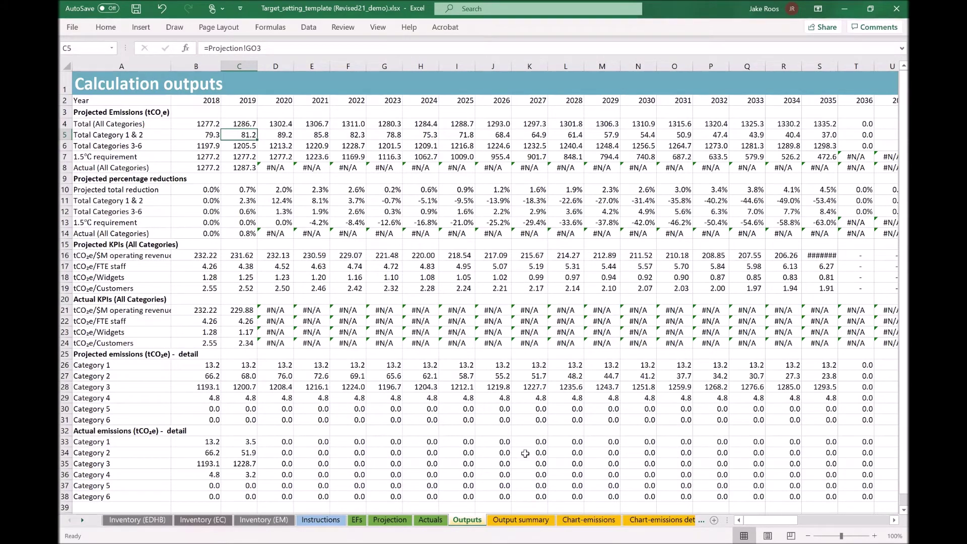
{"action": "left_click", "coordinate": [516, 522]}
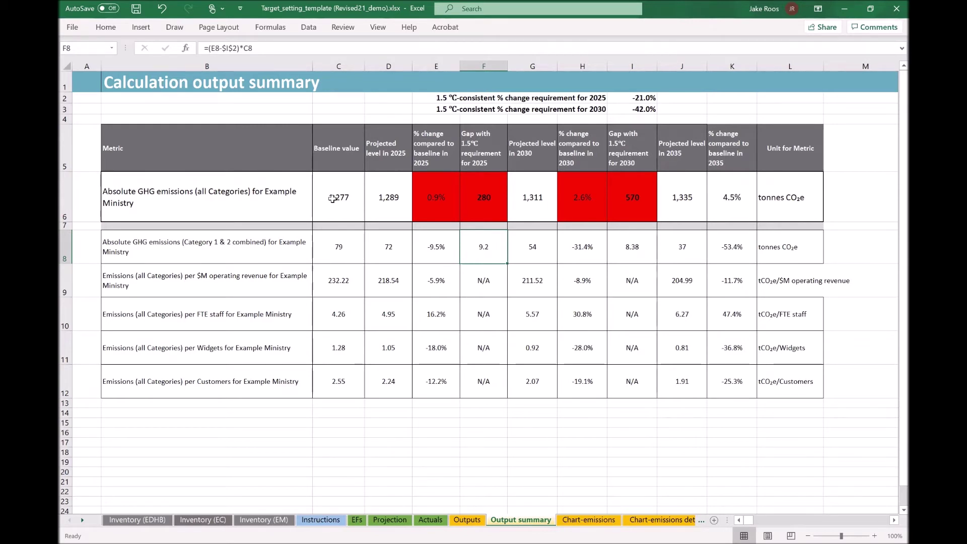
{"action": "left_click", "coordinate": [335, 195]}
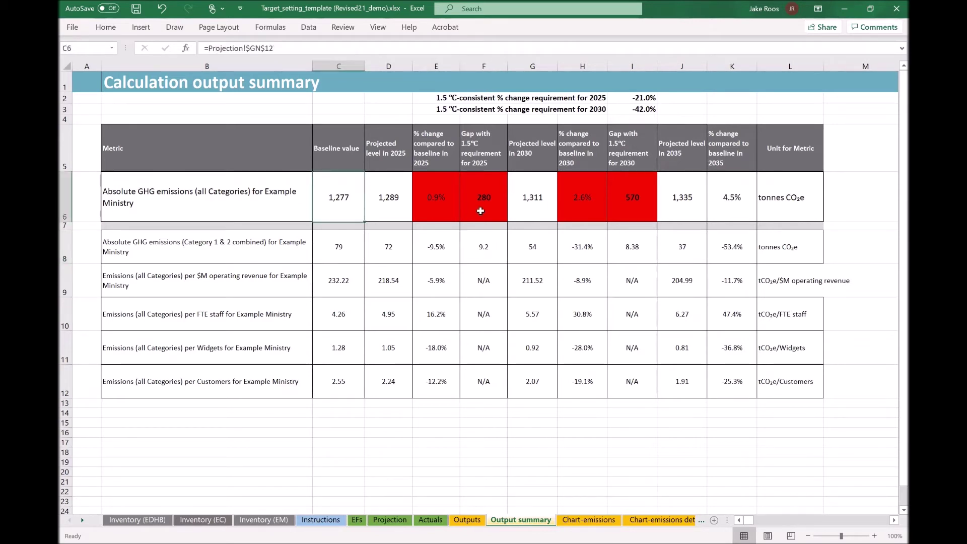
{"action": "left_click", "coordinate": [381, 198]}
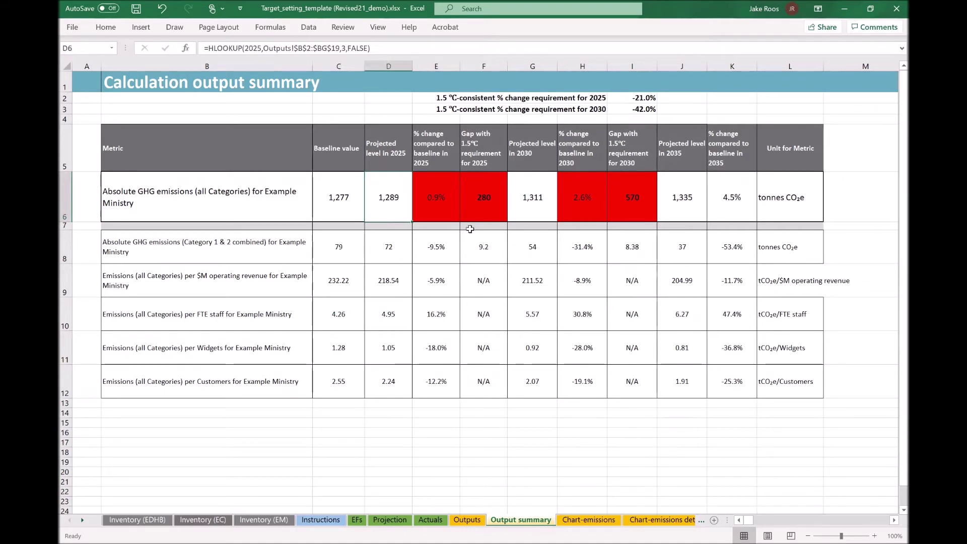
{"action": "left_click", "coordinate": [439, 202]}
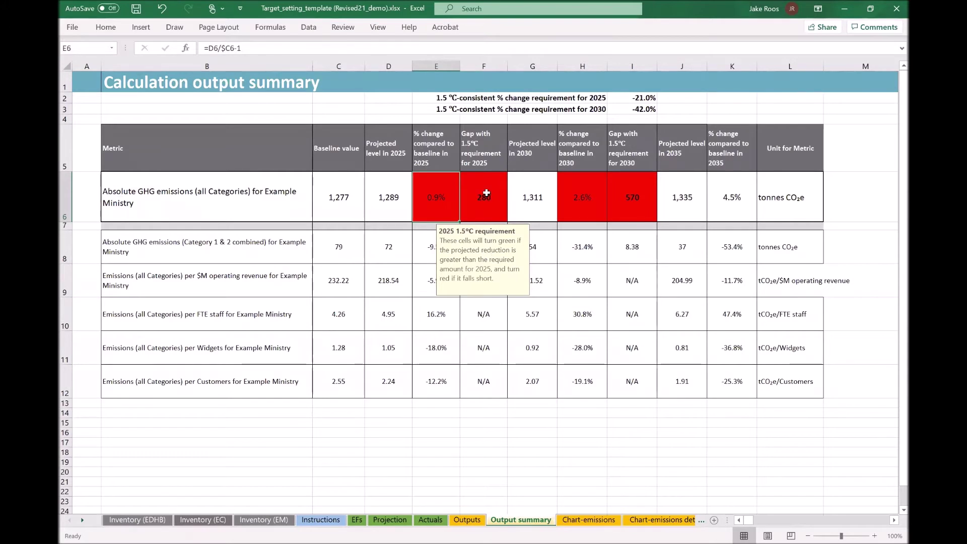
{"action": "left_click", "coordinate": [471, 196]}
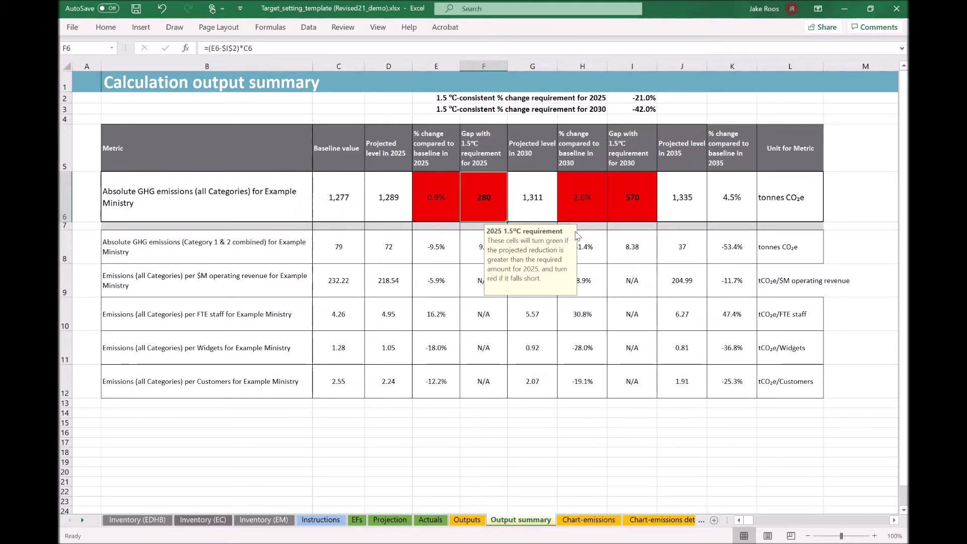
Examine the all-category projected levels and % changes for 2030 and 2035 and the 2030 gap in Output summary.
{"action": "left_click", "coordinate": [525, 193]}
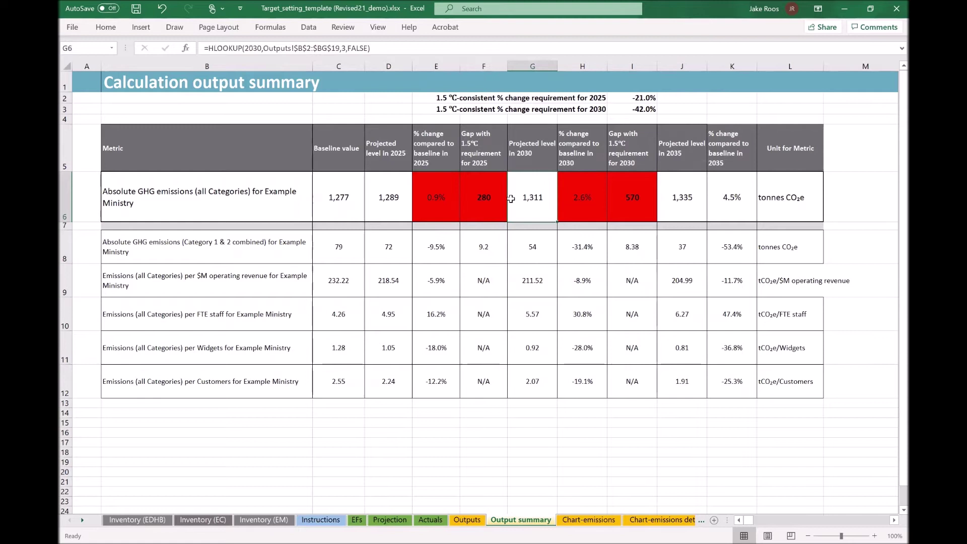
{"action": "left_click_drag", "start_coordinate": [616, 194], "coordinate": [539, 204]}
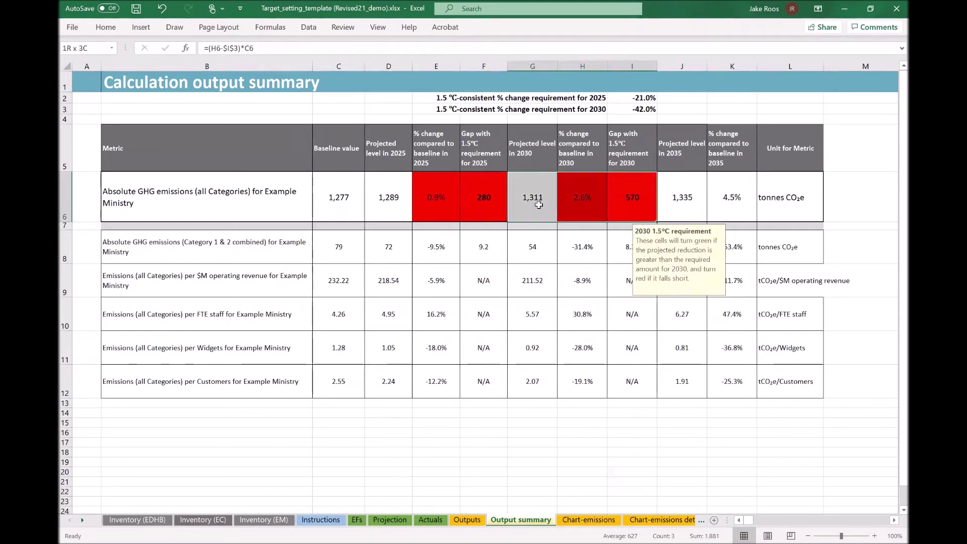
{"action": "left_click", "coordinate": [547, 332]}
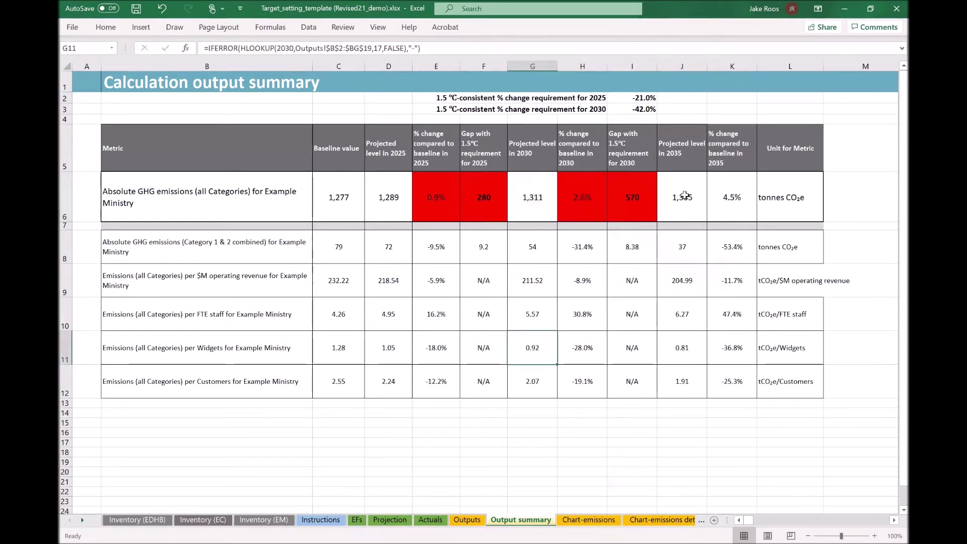
{"action": "left_click", "coordinate": [684, 196]}
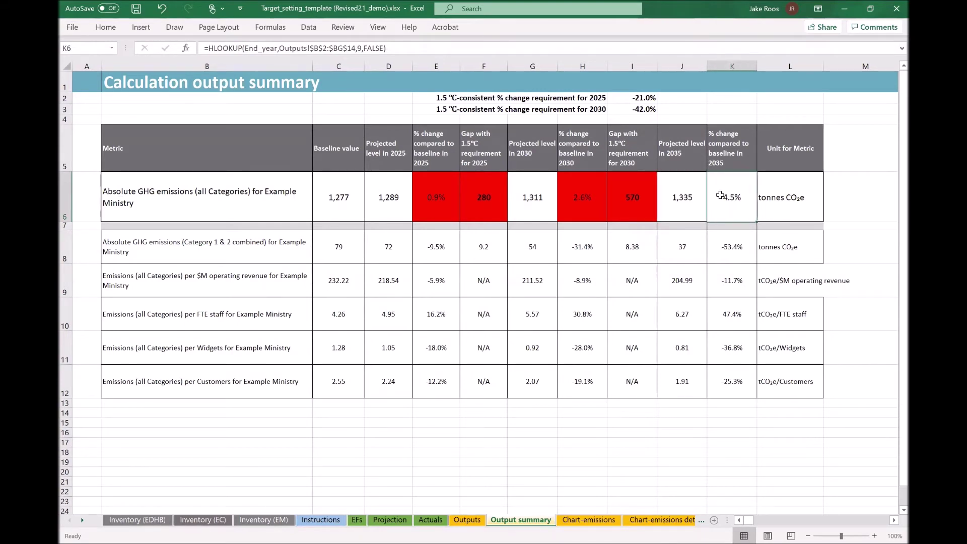
{"action": "left_click_drag", "start_coordinate": [686, 198], "coordinate": [718, 197]}
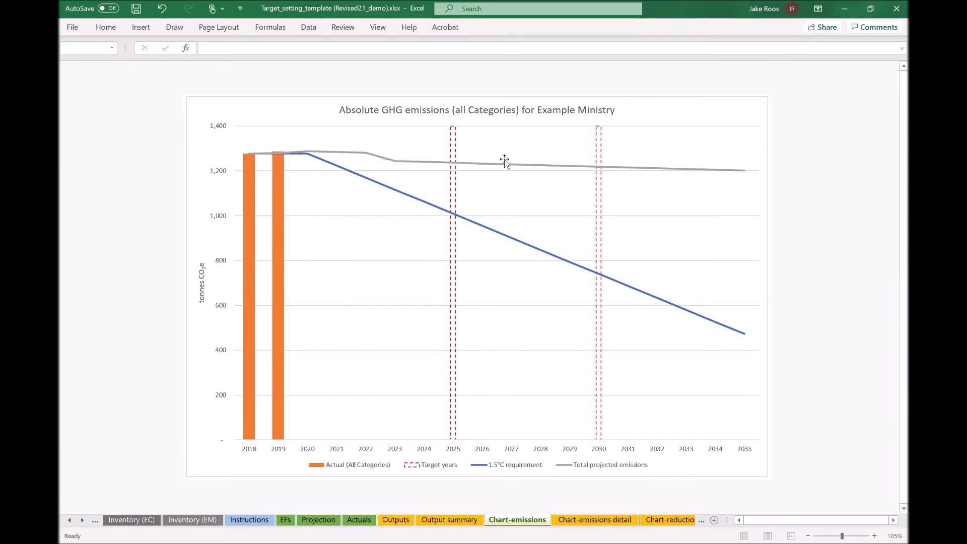
Compare the total projected emissions with the 1.5°C requirement at the target years in the Chart-emissions sheet.
{"action": "mouse_move", "coordinate": [556, 168]}
{"action": "mouse_move", "coordinate": [730, 172]}
{"action": "mouse_move", "coordinate": [747, 338]}
{"action": "mouse_move", "coordinate": [451, 215]}
{"action": "mouse_move", "coordinate": [600, 276]}
{"action": "mouse_move", "coordinate": [598, 304]}
{"action": "mouse_move", "coordinate": [670, 172]}
Enter a -10% change for Air travel long haul (business) in each year from 2019 to 2023 on the Projection sheet.
{"action": "left_click", "coordinate": [318, 521]}
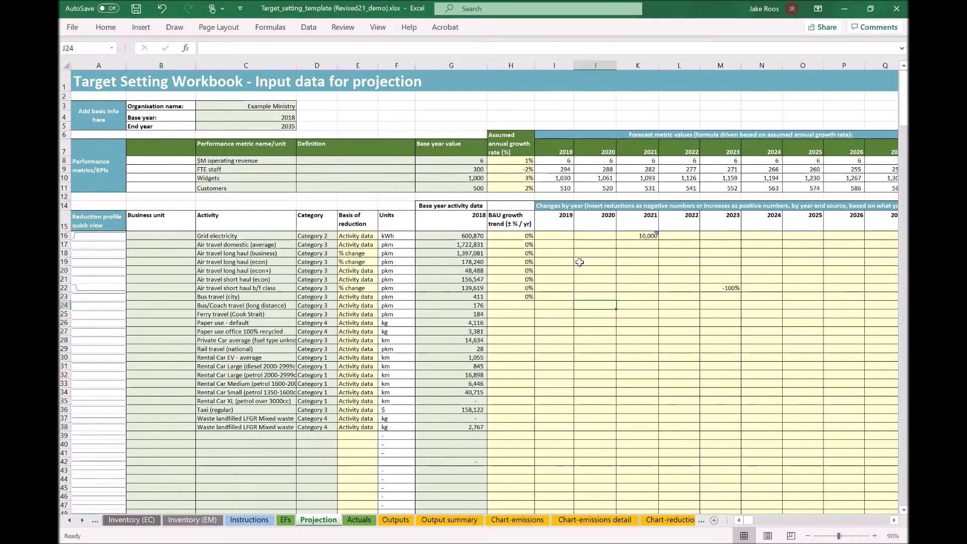
{"action": "left_click", "coordinate": [555, 252]}
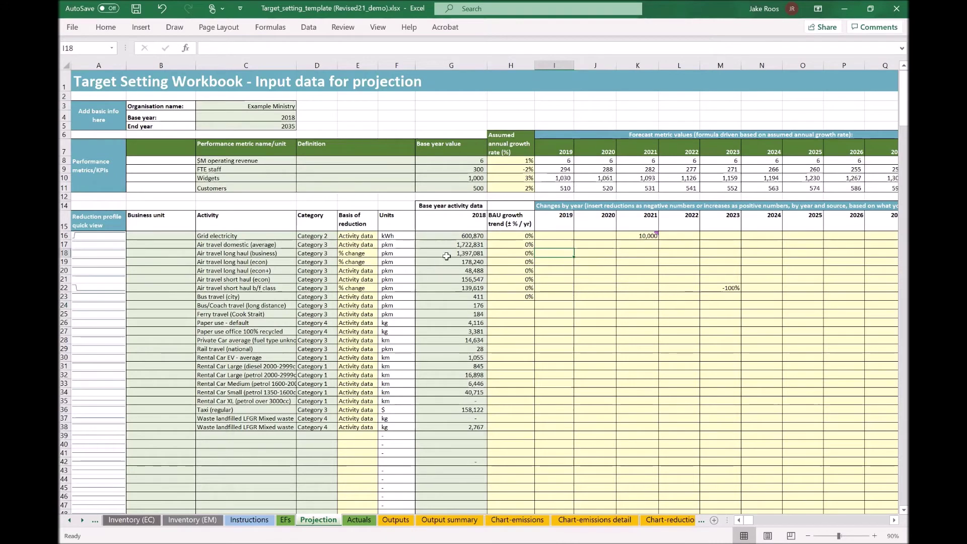
{"action": "type", "text": "-10"}
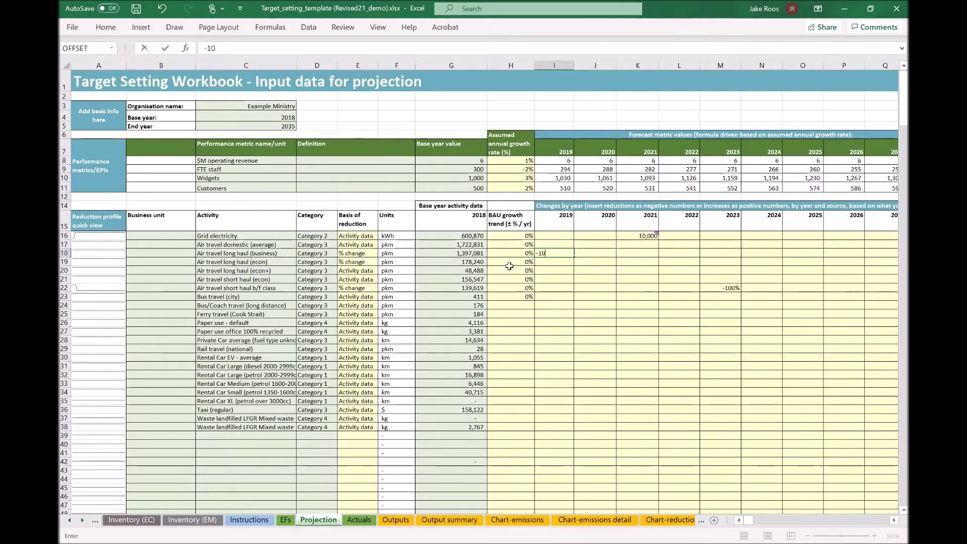
{"action": "key", "text": "Tab"}
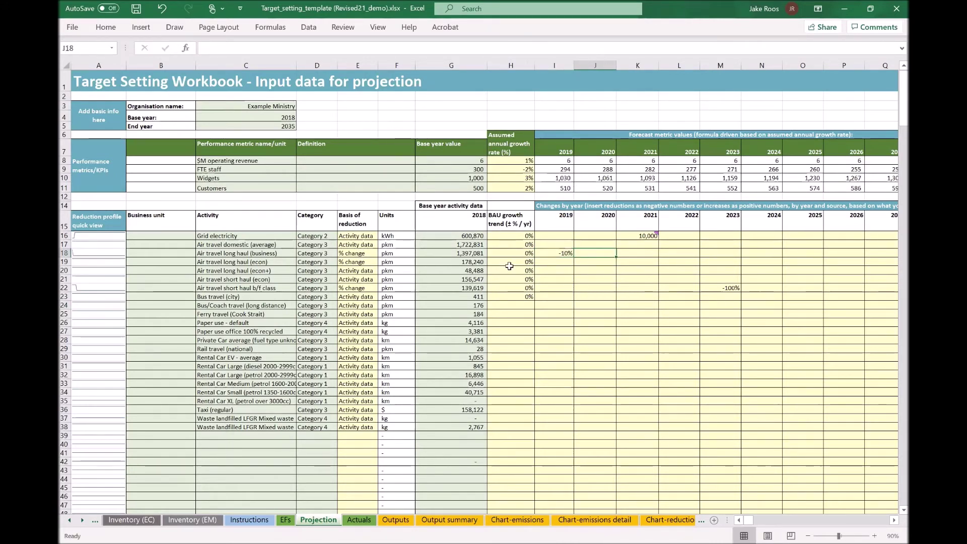
{"action": "type", "text": "-10"}
{"action": "key", "text": "Tab"}
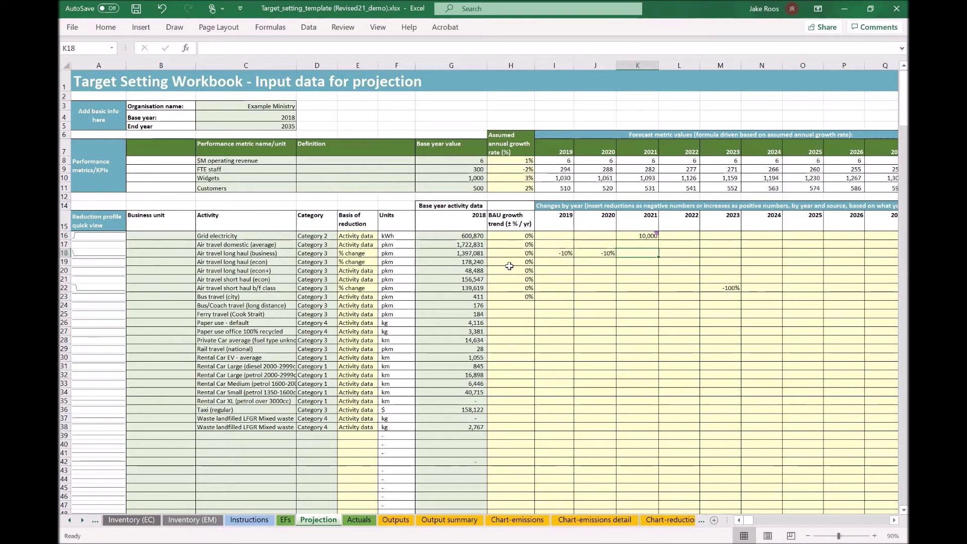
{"action": "type", "text": "-10"}
{"action": "key", "text": "Tab"}
{"action": "type", "text": "-100"}
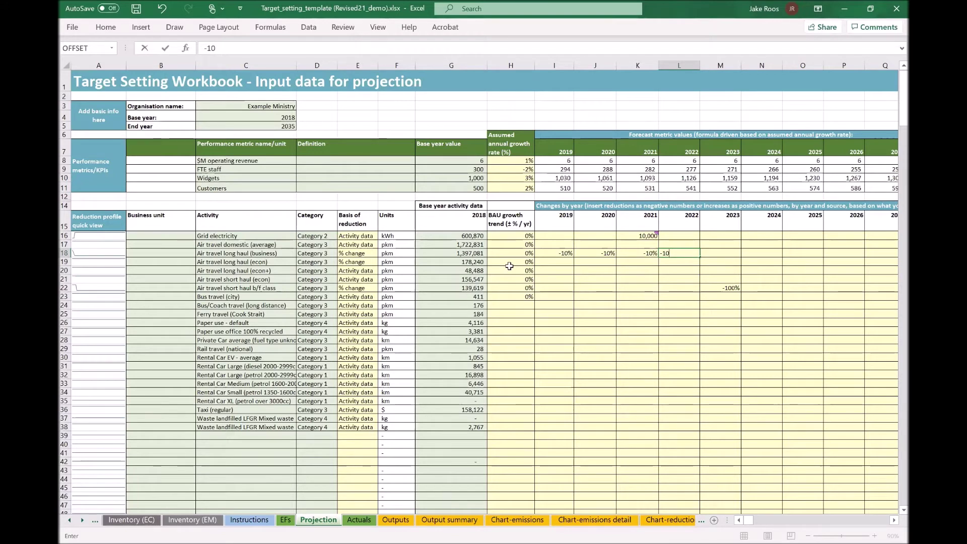
{"action": "key", "text": "BackSpace"}
{"action": "key", "text": "Return"}
{"action": "key", "text": "Right"}
{"action": "key", "text": "Up"}
{"action": "type", "text": "-10"}
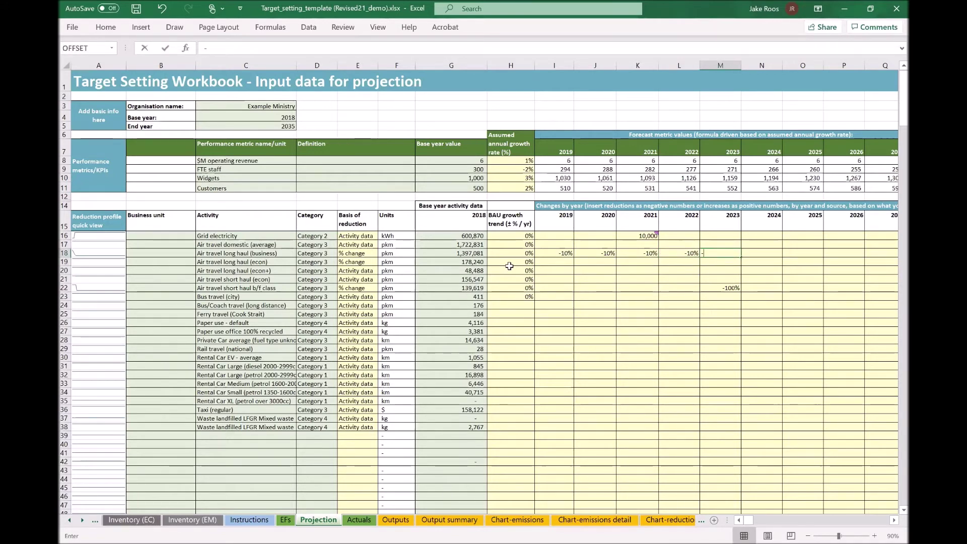
{"action": "key", "text": "Return"}
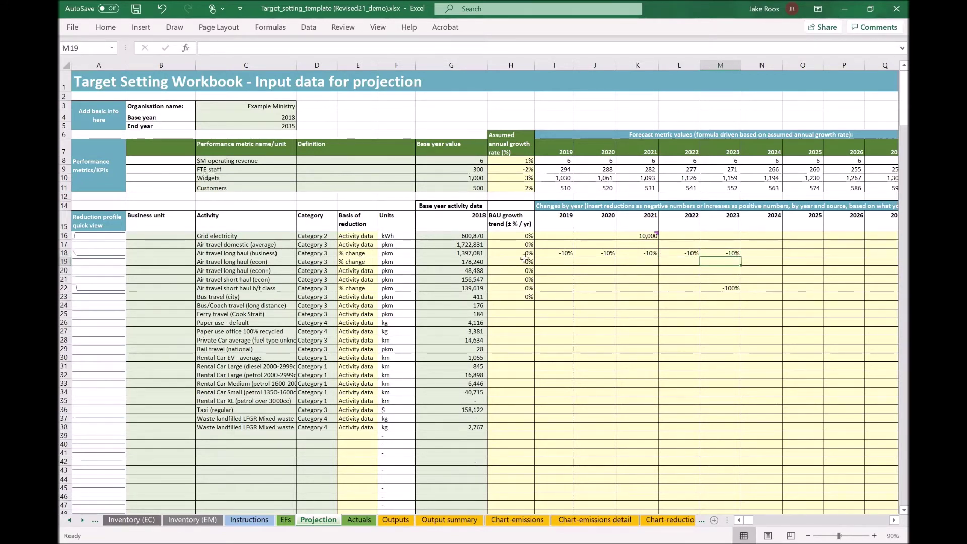
{"action": "left_click", "coordinate": [523, 254]}
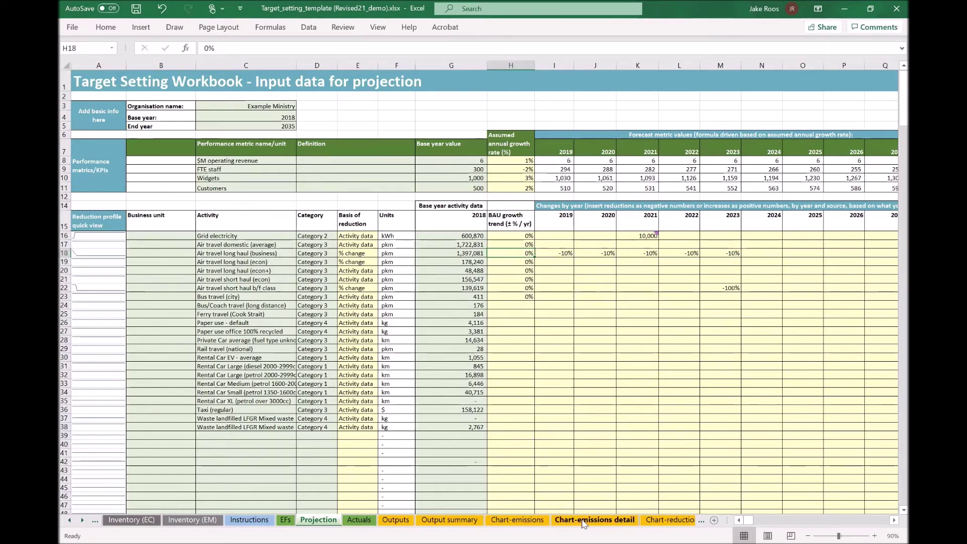
Check the revised projection in Chart-emissions and the all-category 2025 % change and 1.5°C gap in Output summary.
{"action": "left_click", "coordinate": [537, 522]}
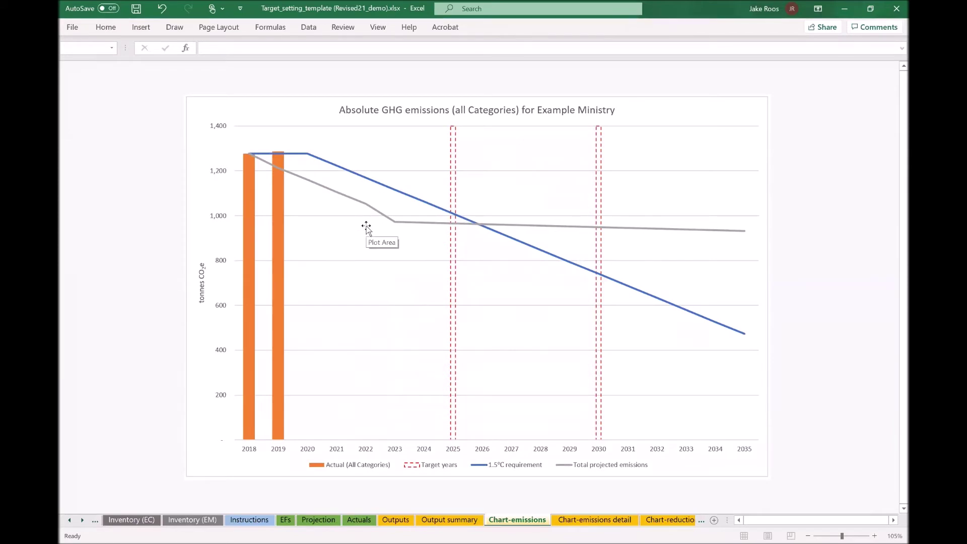
{"action": "mouse_move", "coordinate": [457, 226]}
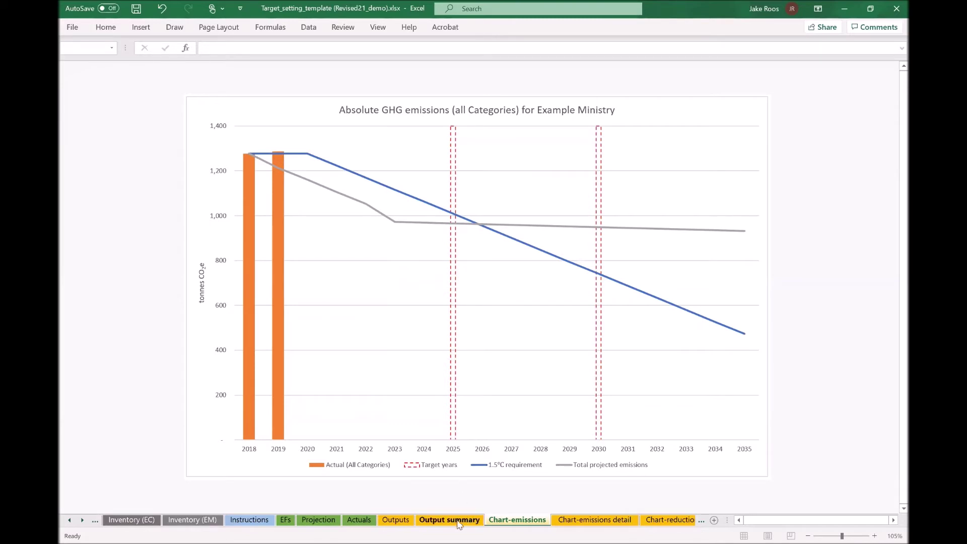
{"action": "left_click", "coordinate": [438, 521]}
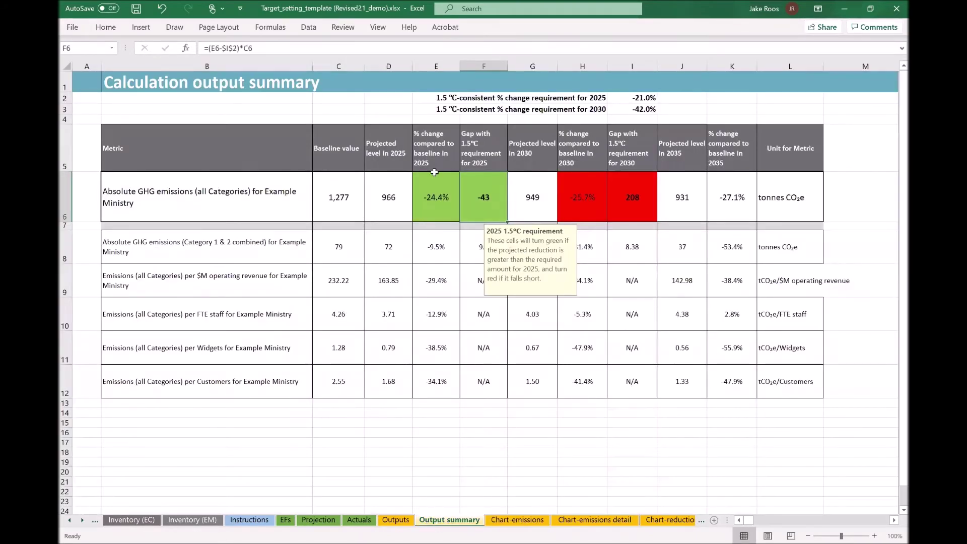
{"action": "left_click", "coordinate": [427, 190]}
{"action": "left_click_drag", "start_coordinate": [427, 189], "coordinate": [483, 194]}
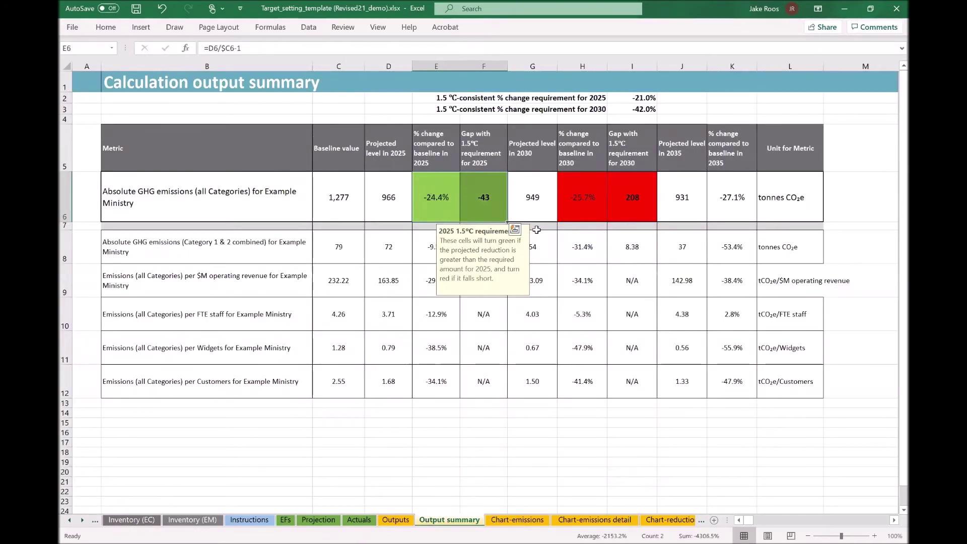
{"action": "left_click", "coordinate": [439, 208]}
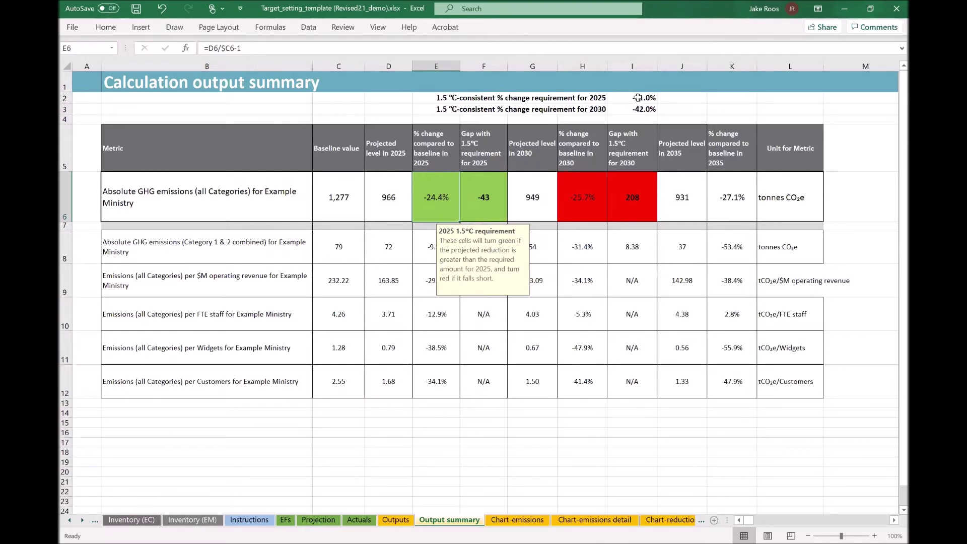
{"action": "left_click", "coordinate": [486, 195]}
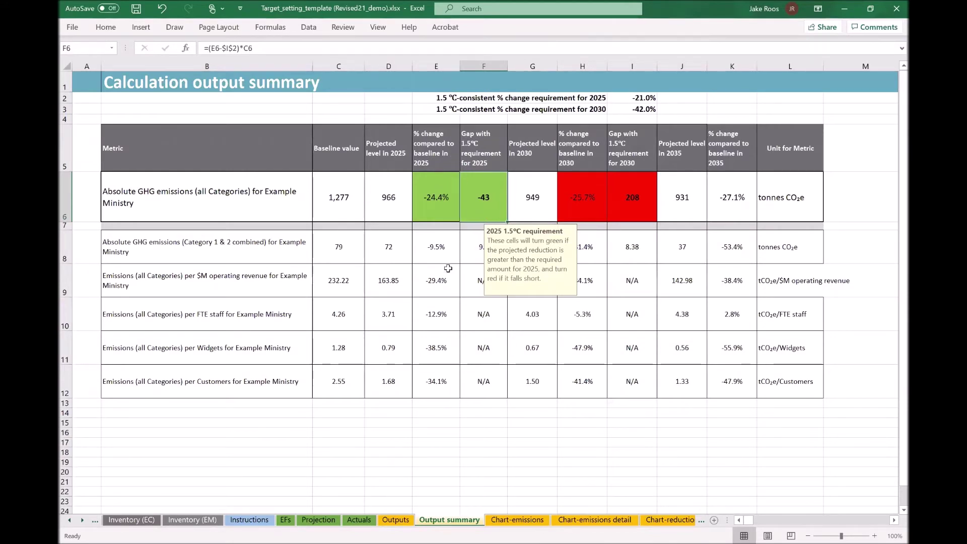
Examine the all-category 2030 % change and 1.5°C gap in Output summary, and the 2030 target year in Chart-emissions.
{"action": "left_click", "coordinate": [584, 195]}
{"action": "left_click", "coordinate": [619, 197]}
{"action": "left_click", "coordinate": [574, 200]}
{"action": "left_click", "coordinate": [634, 199]}
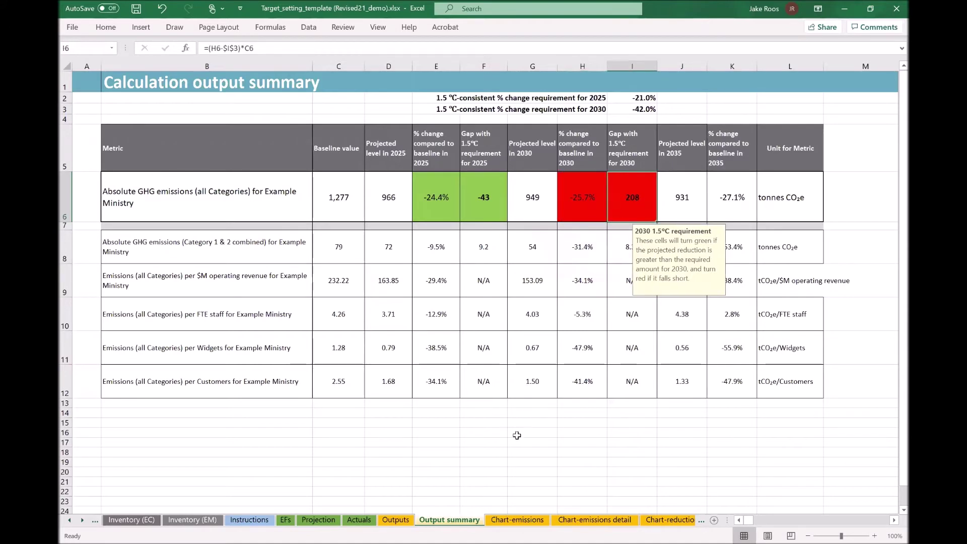
{"action": "left_click", "coordinate": [532, 521]}
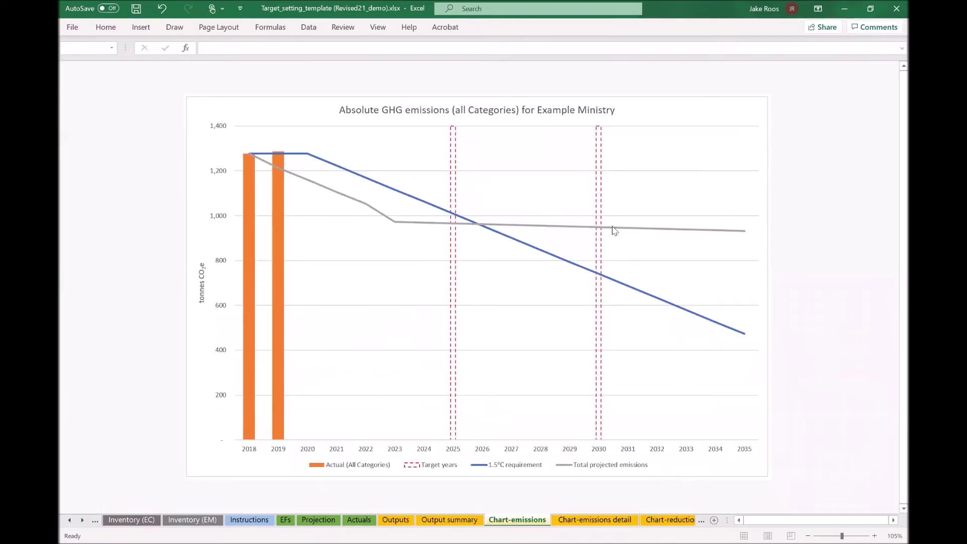
{"action": "mouse_move", "coordinate": [602, 380]}
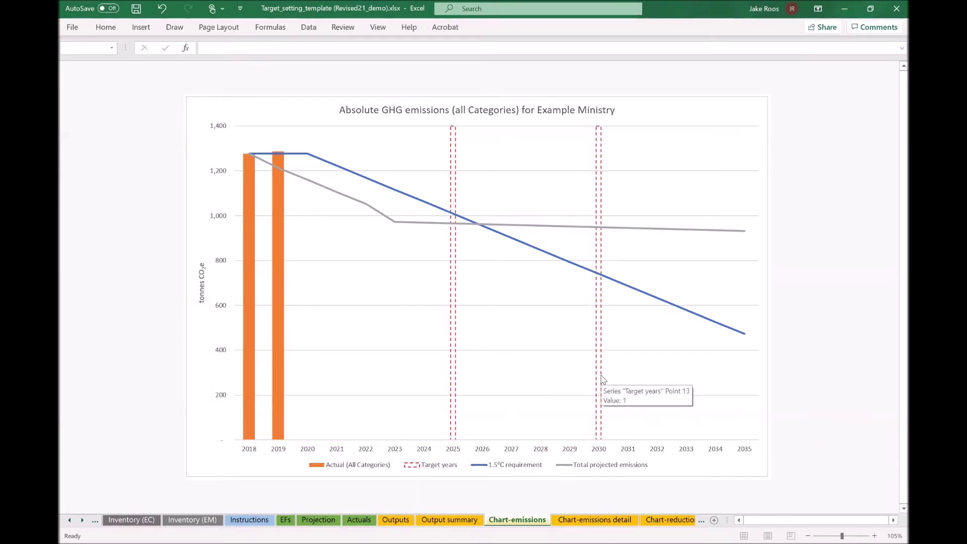
On the Projection sheet, enter -10% changes for long haul business air travel in 2024, 2025 and 2026, and check the detailed emissions chart.
{"action": "left_click", "coordinate": [314, 520]}
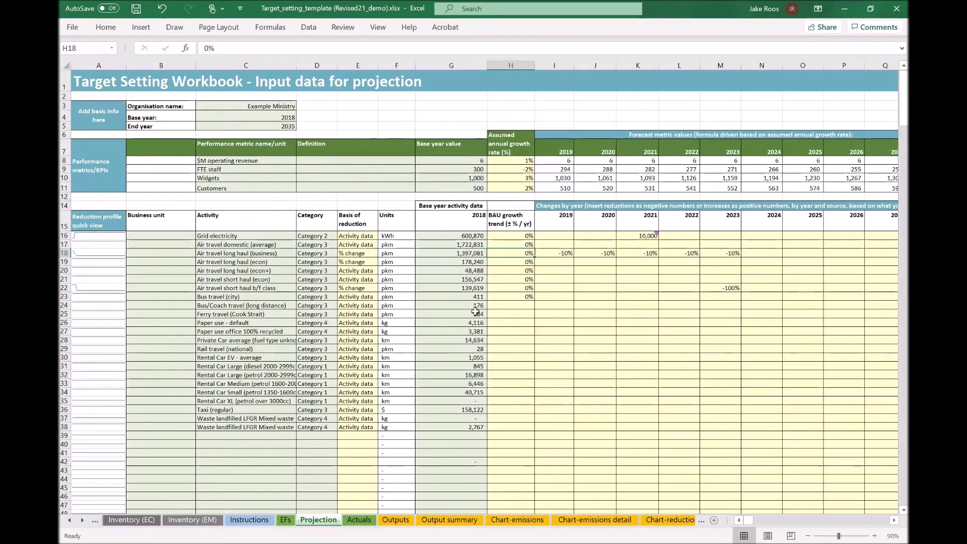
{"action": "left_click", "coordinate": [769, 252]}
{"action": "type", "text": "-10"}
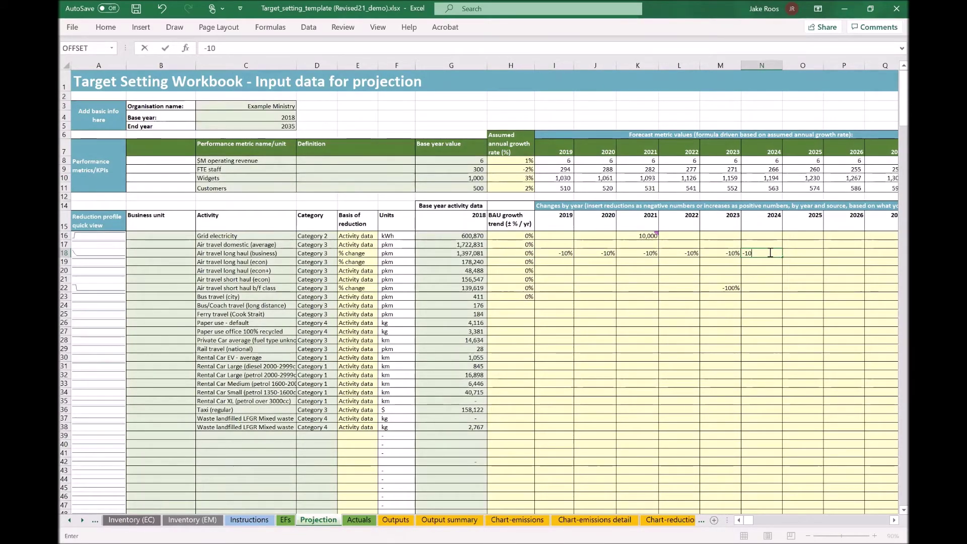
{"action": "key", "text": "Tab"}
{"action": "type", "text": "-1"}
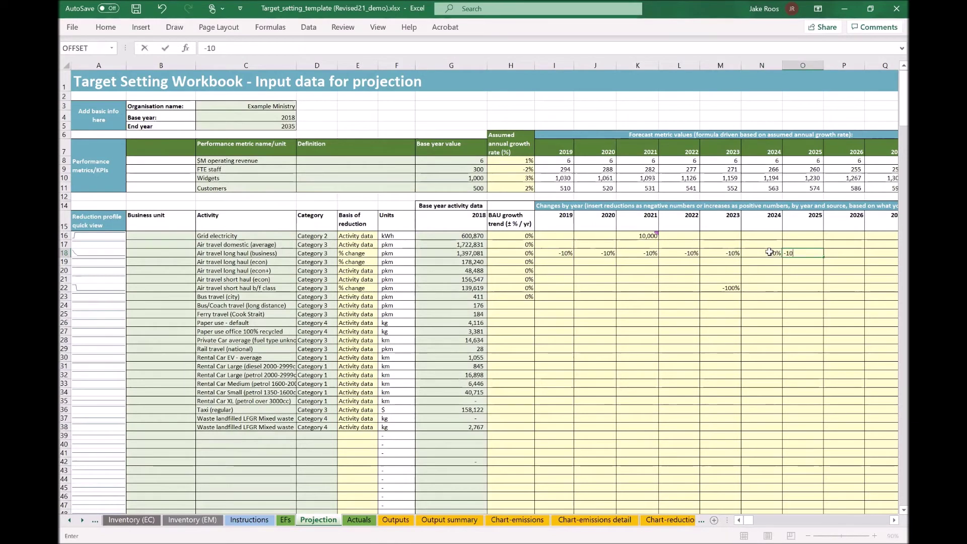
{"action": "left_click", "coordinate": [840, 252]}
{"action": "type", "text": "-10"}
{"action": "key", "text": "Return"}
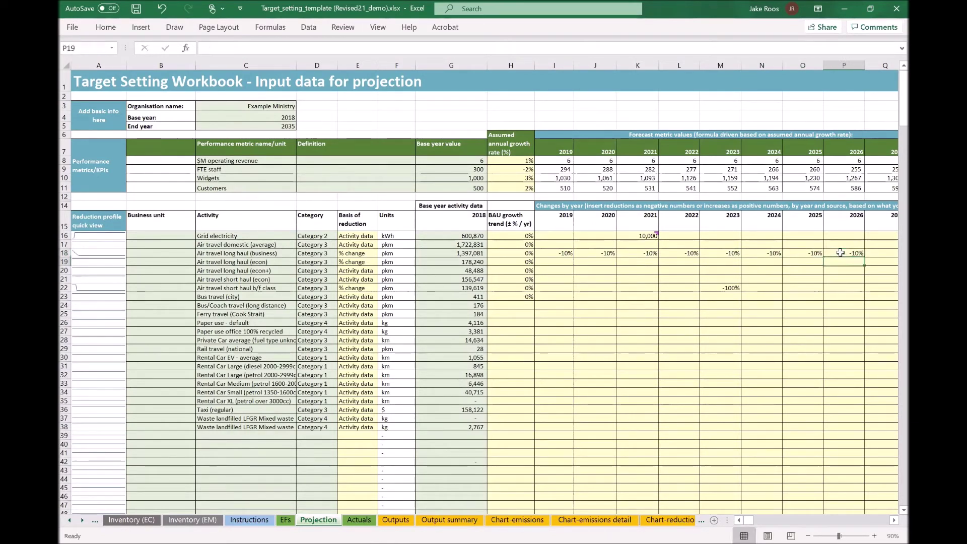
{"action": "left_click", "coordinate": [592, 522]}
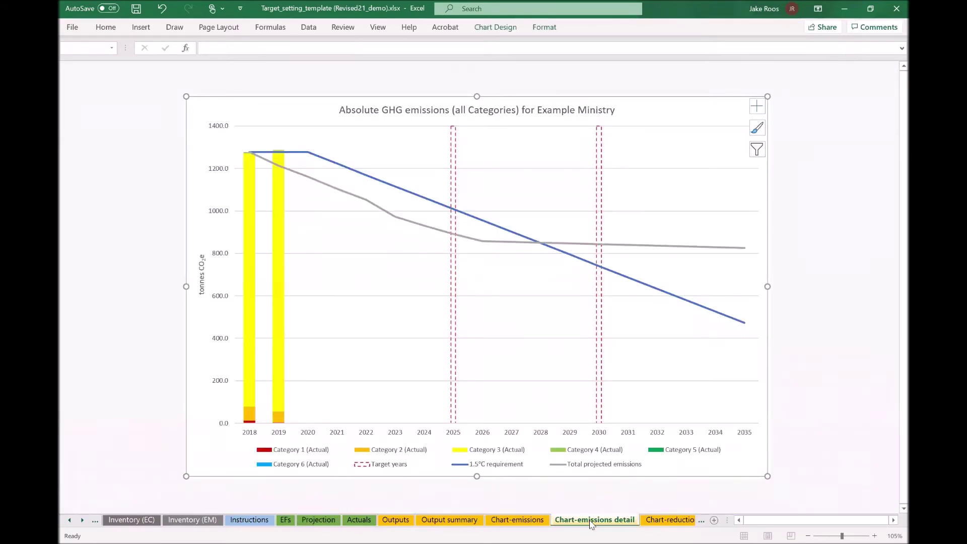
{"action": "left_click", "coordinate": [306, 521]}
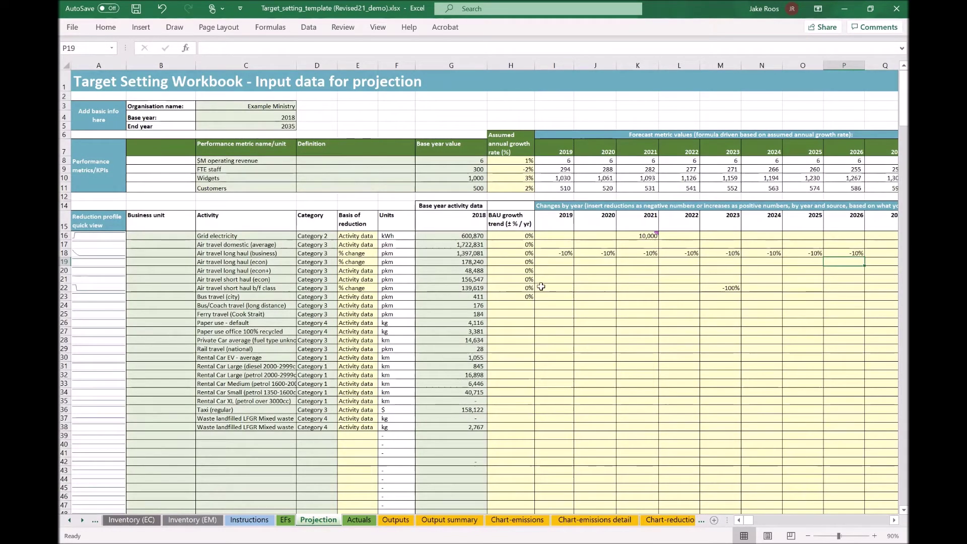
{"action": "left_click", "coordinate": [564, 246]}
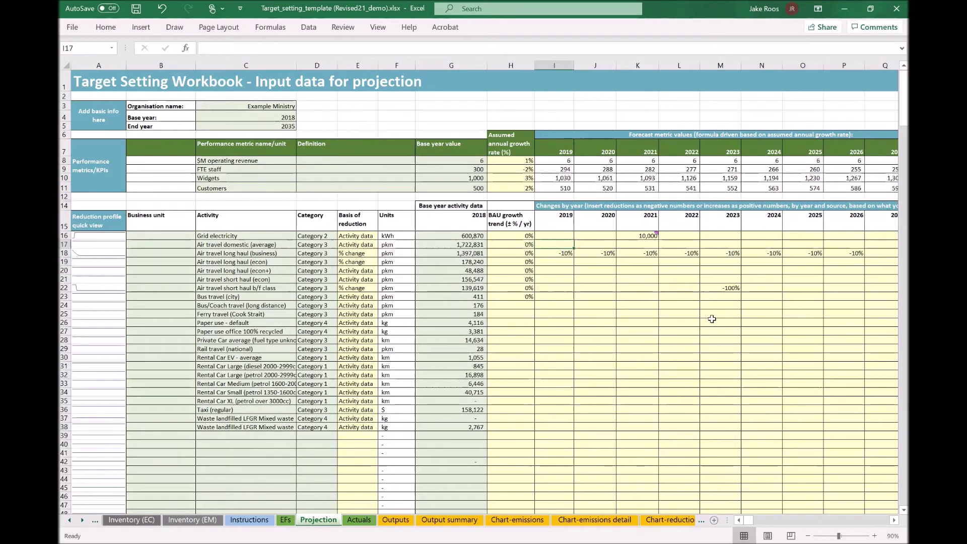
{"action": "type", "text": "-"}
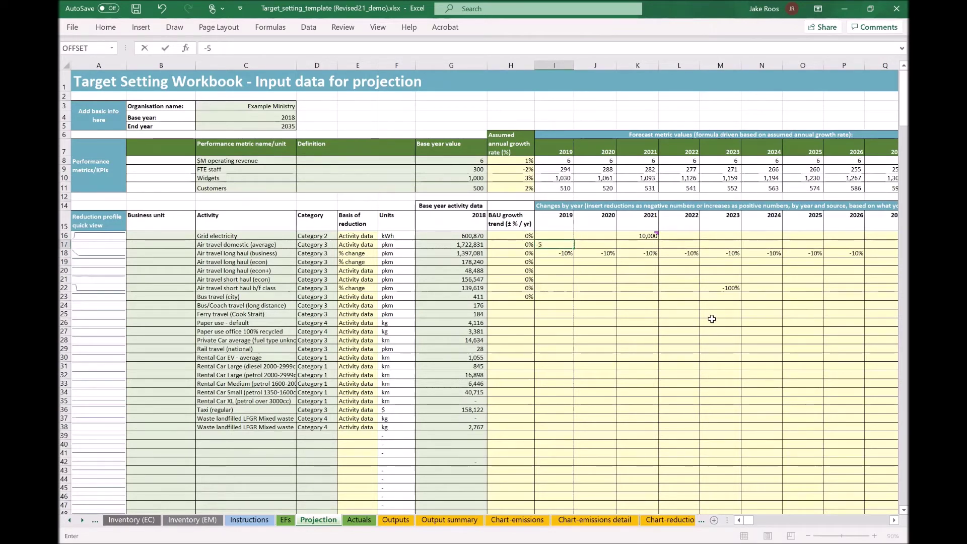
{"action": "type", "text": "5"}
{"action": "key", "text": "BackSpace"}
{"action": "key", "text": "BackSpace"}
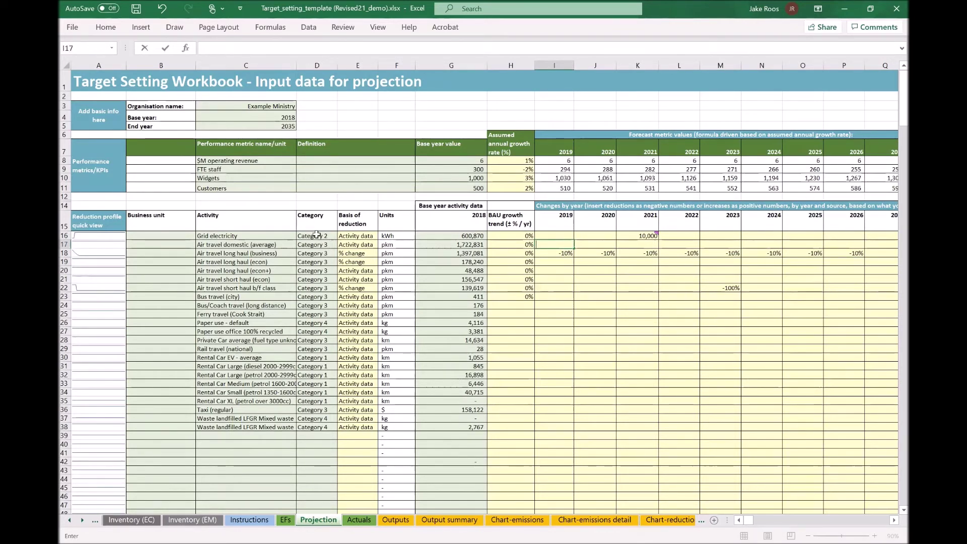
Change the basis of reduction for domestic air travel to % change.
{"action": "left_click", "coordinate": [346, 246]}
{"action": "left_click", "coordinate": [383, 244]}
{"action": "left_click", "coordinate": [357, 260]}
Enter -5% changes for domestic air travel in each year from 2019 to 2022, and check the absolute emissions chart.
{"action": "left_click", "coordinate": [553, 244]}
{"action": "type", "text": "-5"}
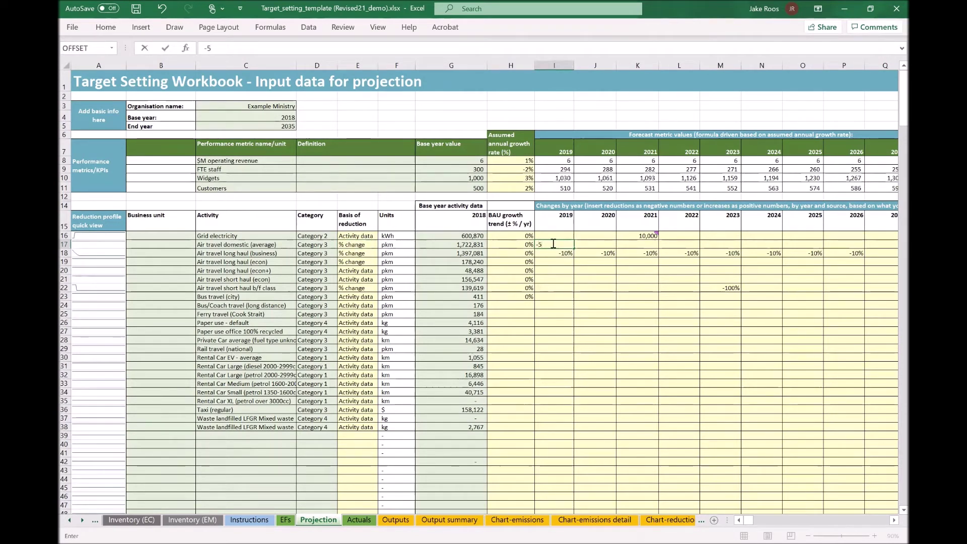
{"action": "key", "text": "Tab"}
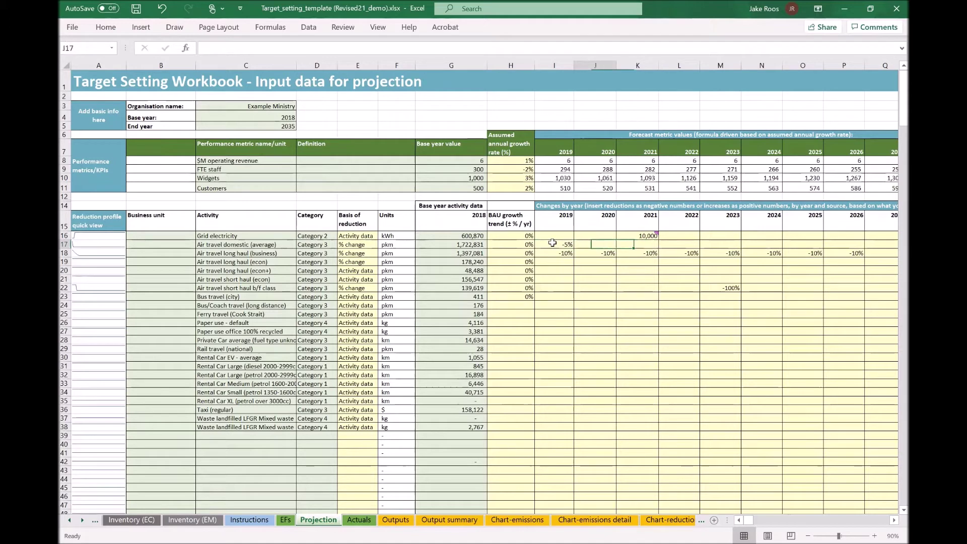
{"action": "type", "text": "-5"}
{"action": "key", "text": "Tab"}
{"action": "type", "text": "-5"}
{"action": "key", "text": "Tab"}
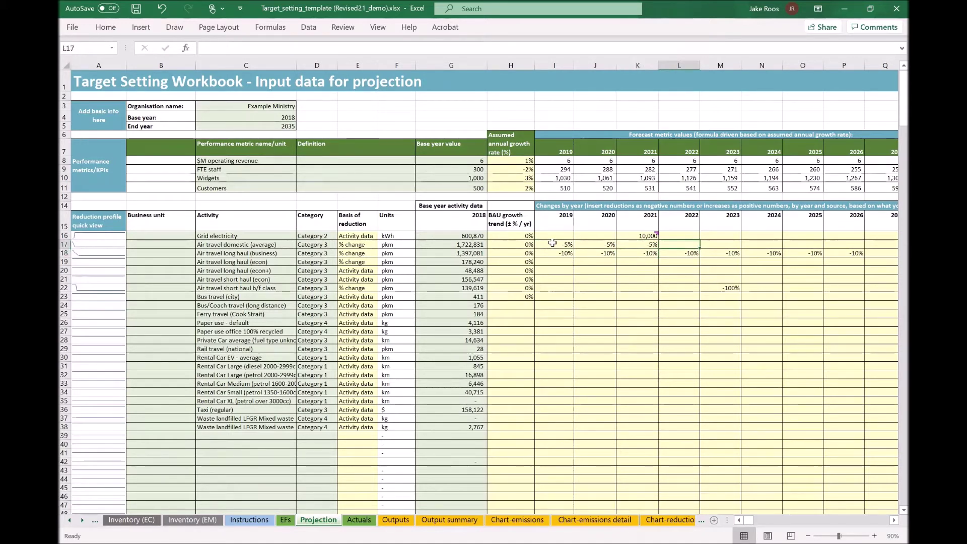
{"action": "type", "text": "-5"}
{"action": "key", "text": "Return"}
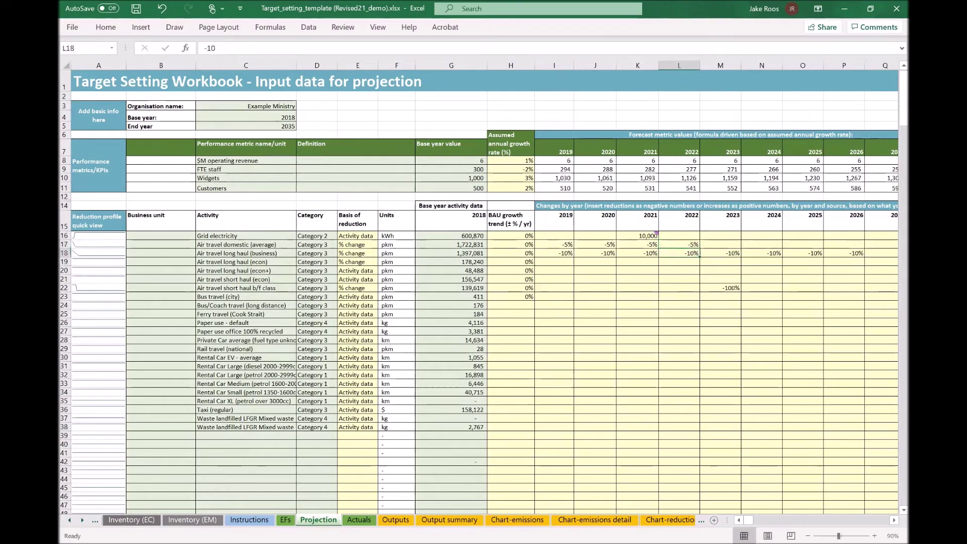
{"action": "left_click", "coordinate": [543, 523]}
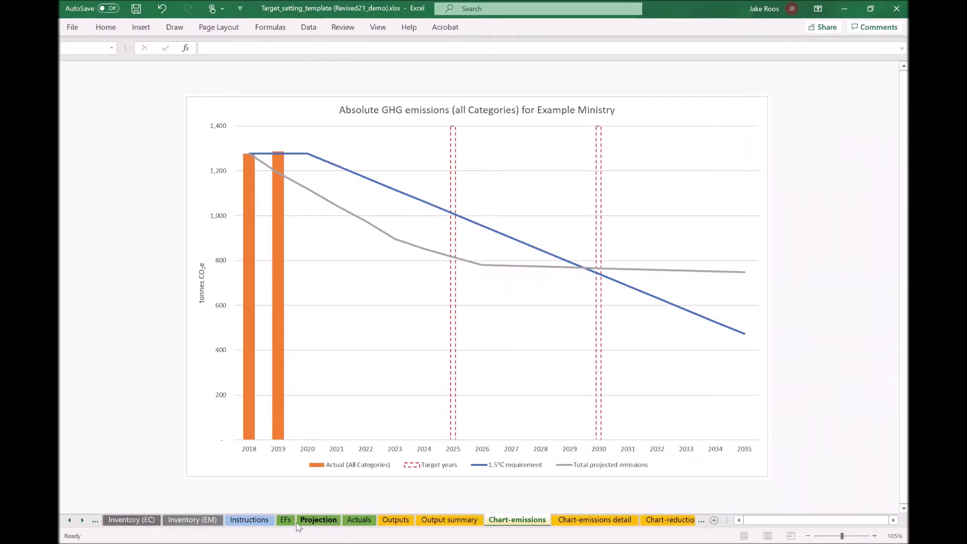
Extend the -5% domestic air travel changes to 2023 and 2024 on the Projection sheet, and check the absolute emissions chart.
{"action": "left_click", "coordinate": [316, 520]}
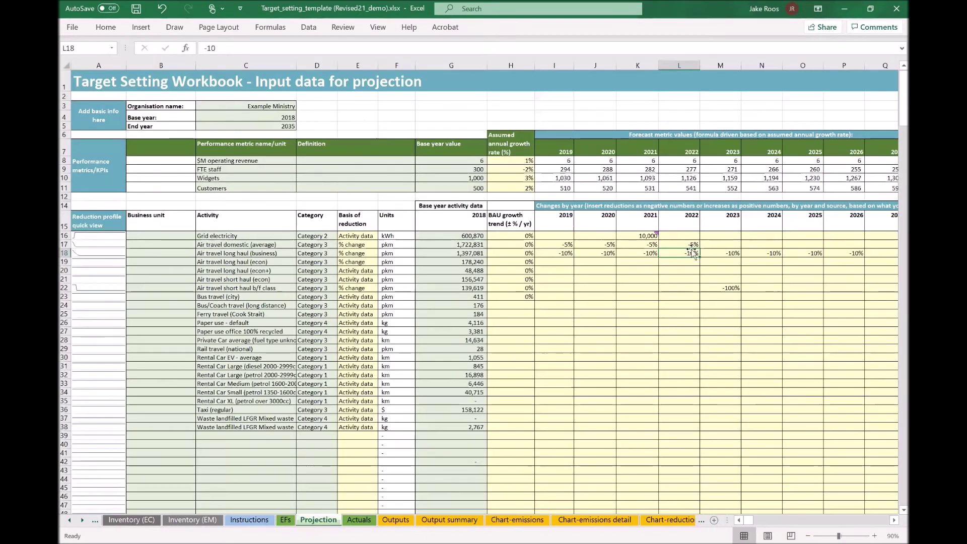
{"action": "left_click", "coordinate": [713, 244]}
{"action": "type", "text": "-5"}
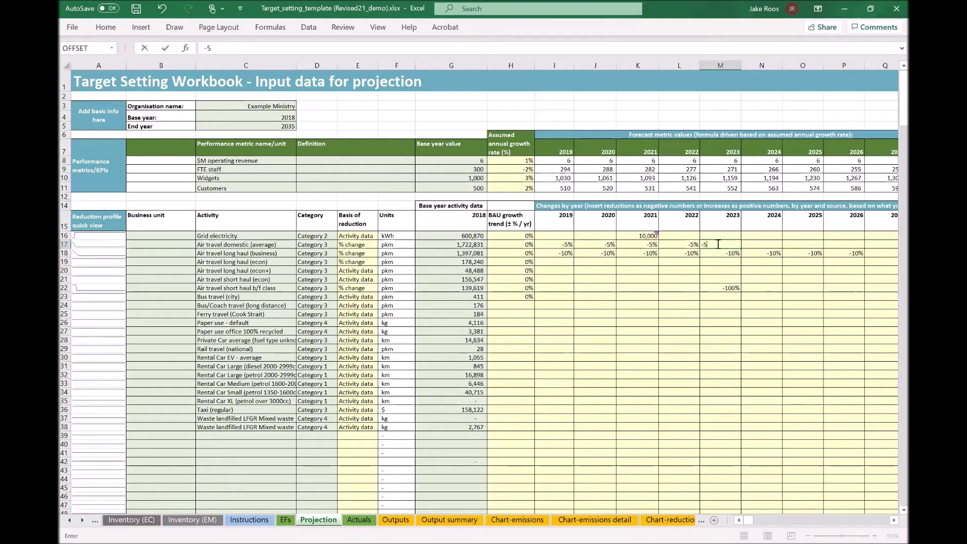
{"action": "key", "text": "Right"}
{"action": "type", "text": "-5"}
{"action": "key", "text": "Return"}
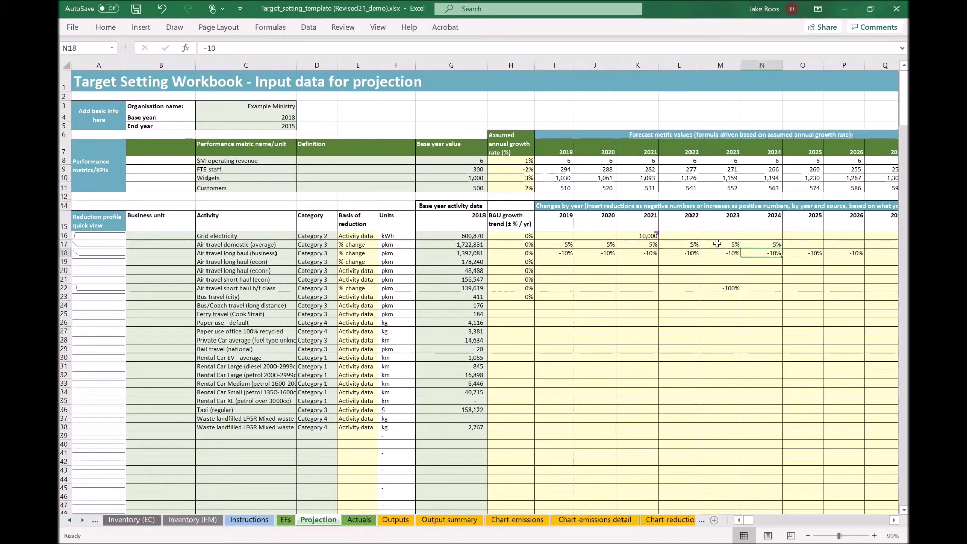
{"action": "left_click", "coordinate": [528, 521]}
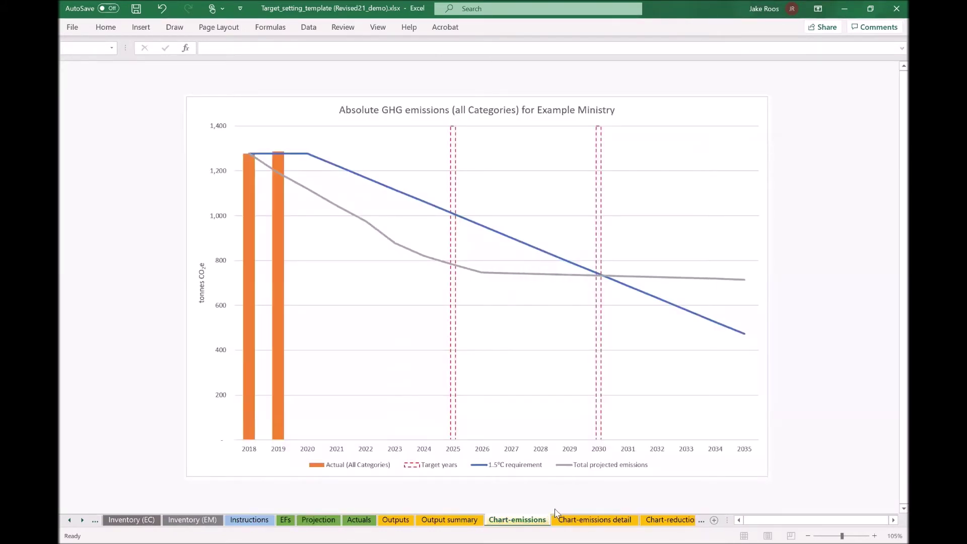
Compare the output summary's 2025 and 2030 requirement gaps with the projection inputs and the emissions chart.
{"action": "left_click", "coordinate": [463, 520]}
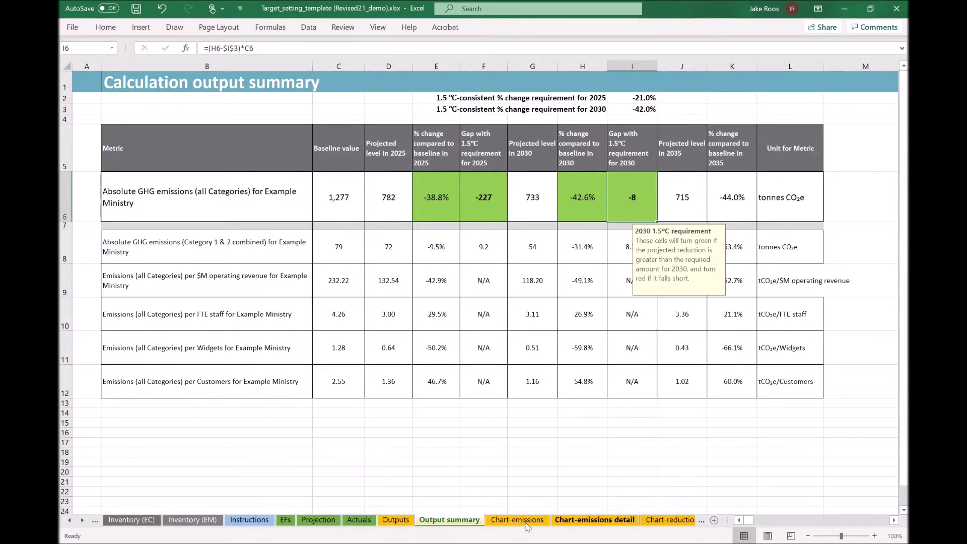
{"action": "left_click", "coordinate": [320, 521]}
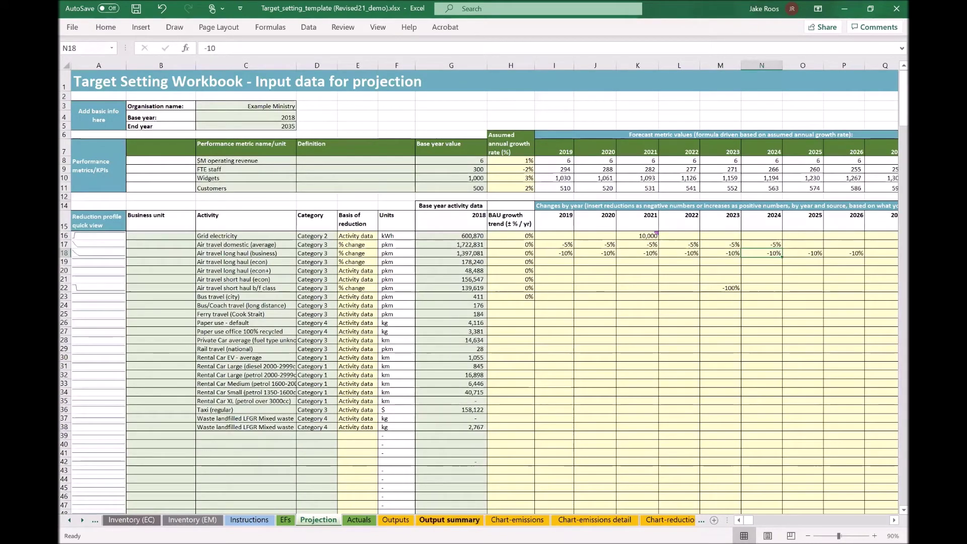
{"action": "left_click", "coordinate": [517, 520]}
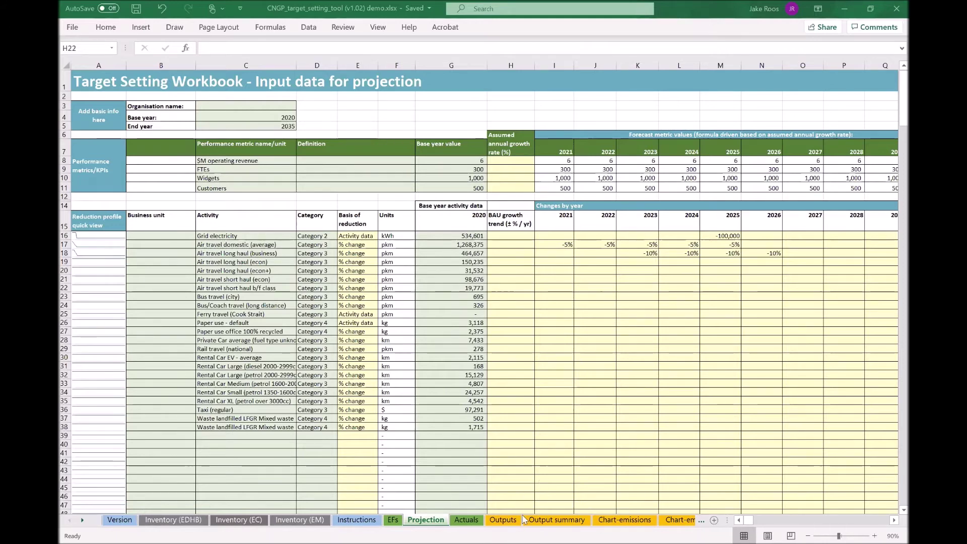
Examine the output summary and absolute emissions chart of the CNGP target setting tool workbook against the 1.5°C requirement.
{"action": "left_click", "coordinate": [556, 520]}
{"action": "left_click", "coordinate": [615, 522]}
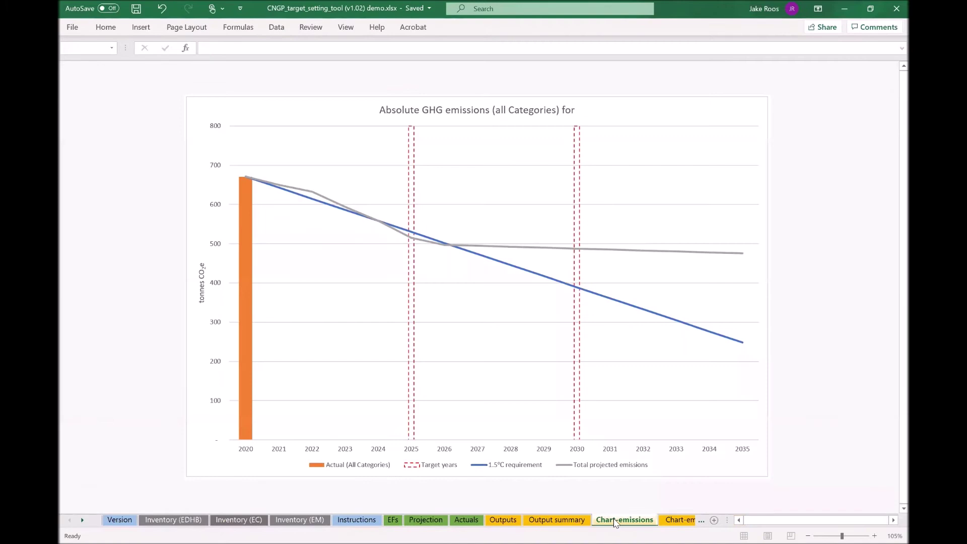
{"action": "left_click", "coordinate": [572, 522]}
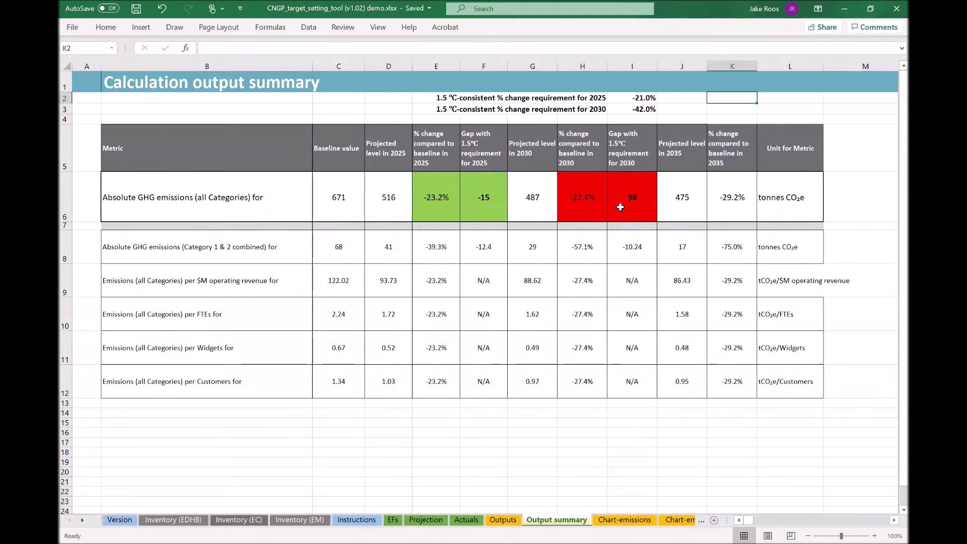
{"action": "left_click", "coordinate": [612, 521]}
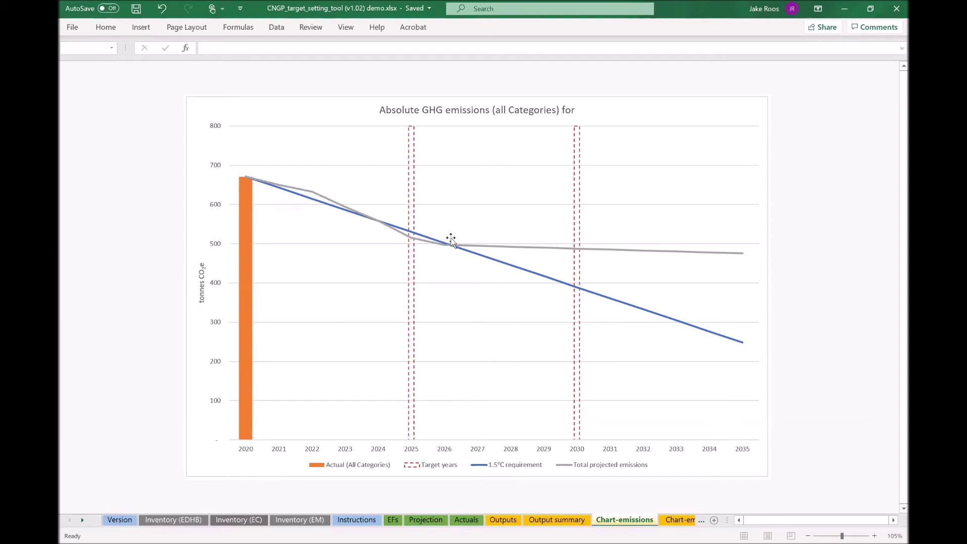
{"action": "mouse_move", "coordinate": [441, 248]}
Set the base year on the Projection sheet to 2018.
{"action": "left_click", "coordinate": [425, 520]}
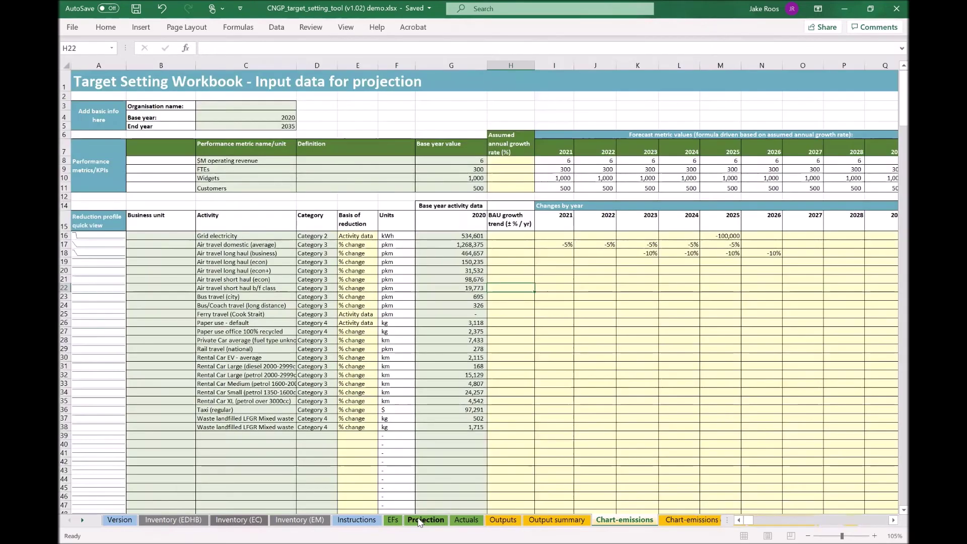
{"action": "left_click", "coordinate": [257, 115]}
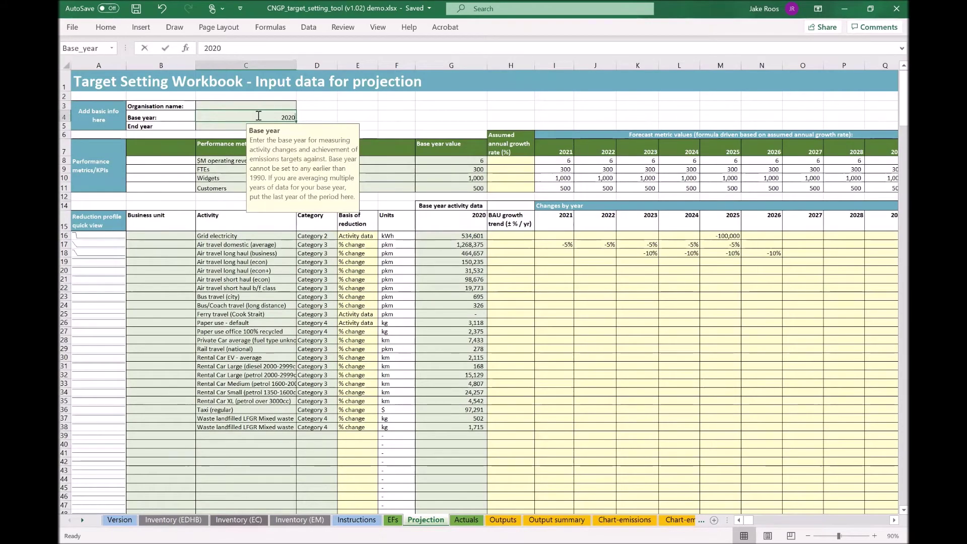
{"action": "type", "text": "2018"}
{"action": "key", "text": "Return"}
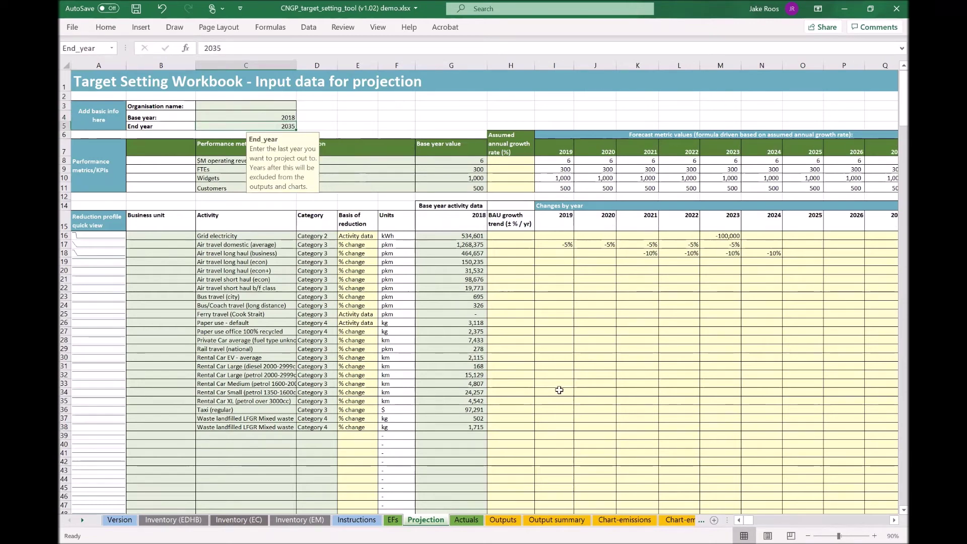
Review the output summary and absolute emissions chart for the 2018 base year.
{"action": "left_click", "coordinate": [541, 522]}
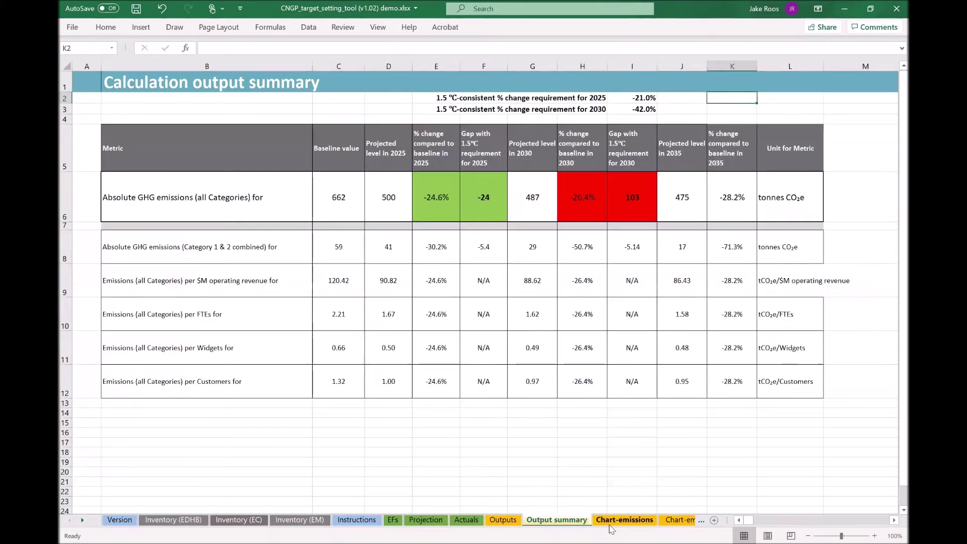
{"action": "left_click", "coordinate": [629, 523]}
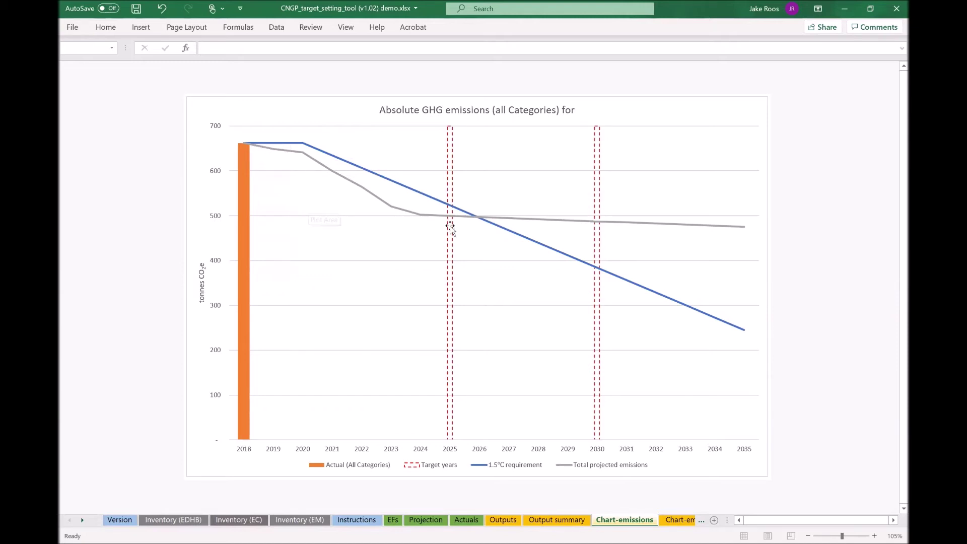
{"action": "mouse_move", "coordinate": [450, 235]}
Set the base year on the Projection sheet to 2022 and check the absolute emissions chart.
{"action": "left_click", "coordinate": [426, 522]}
{"action": "left_click", "coordinate": [255, 116]}
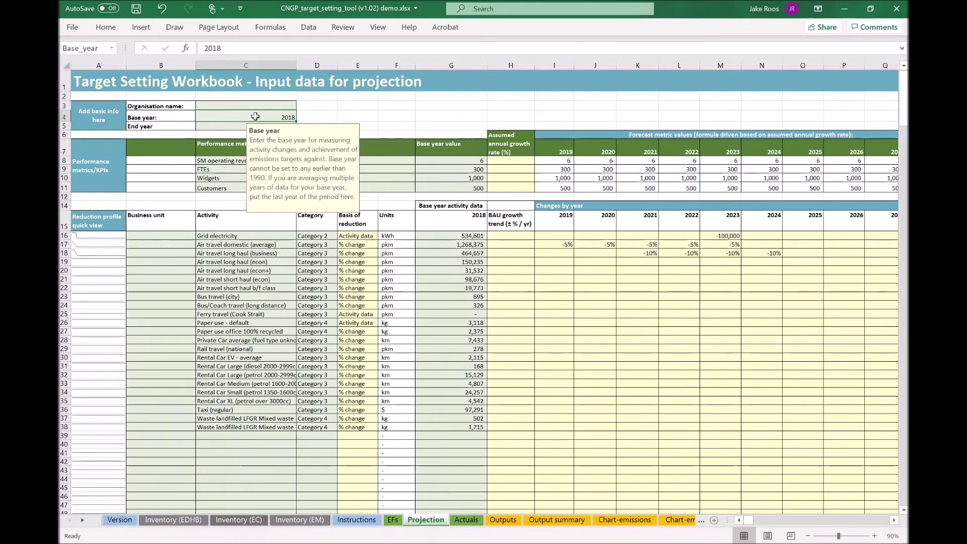
{"action": "type", "text": "2022"}
{"action": "key", "text": "Return"}
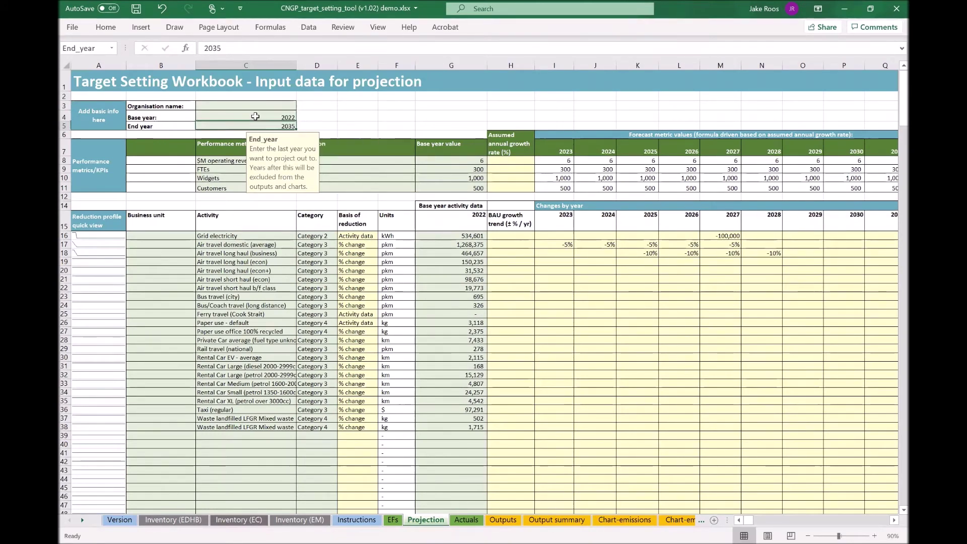
{"action": "left_click", "coordinate": [625, 520]}
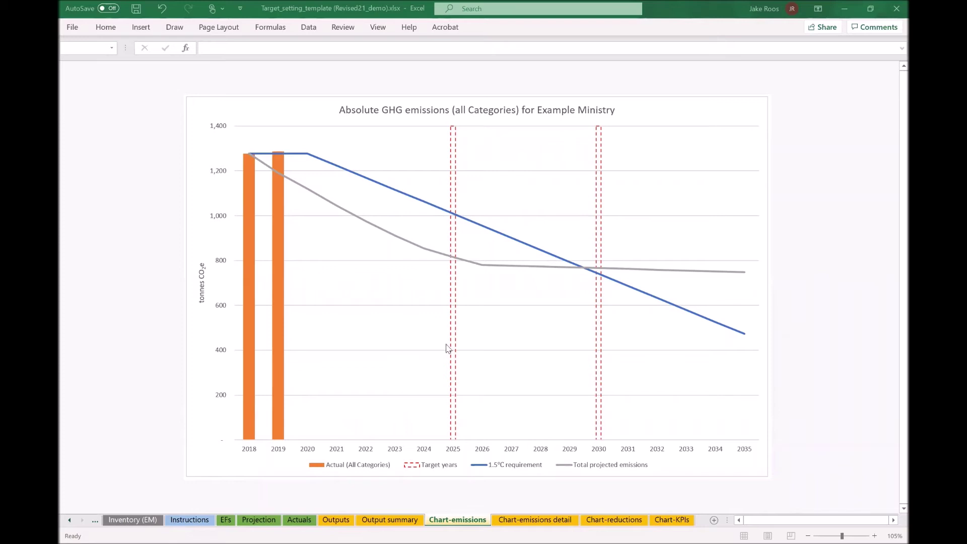
Review the emissions detail, reductions and KPI charts in the Example Ministry workbook.
{"action": "left_click", "coordinate": [540, 525]}
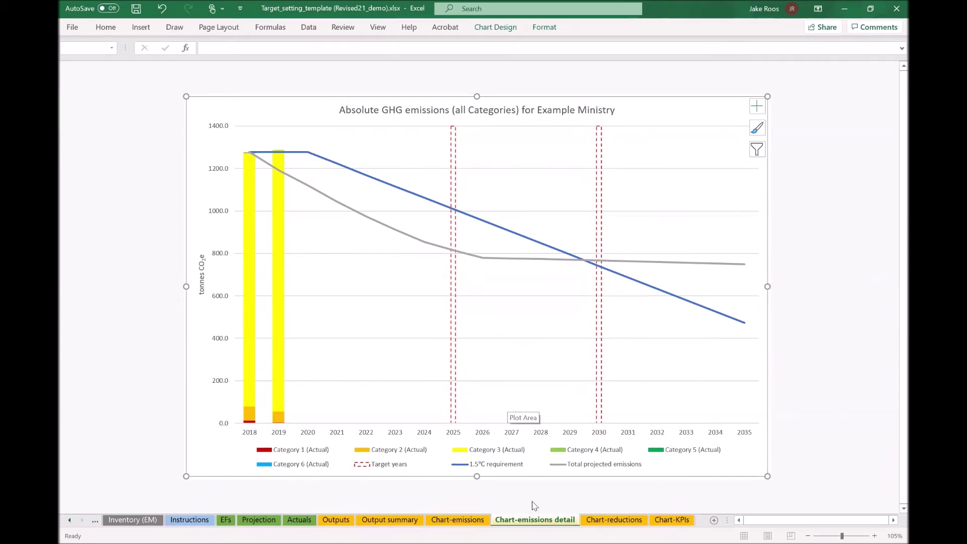
{"action": "left_click", "coordinate": [608, 521]}
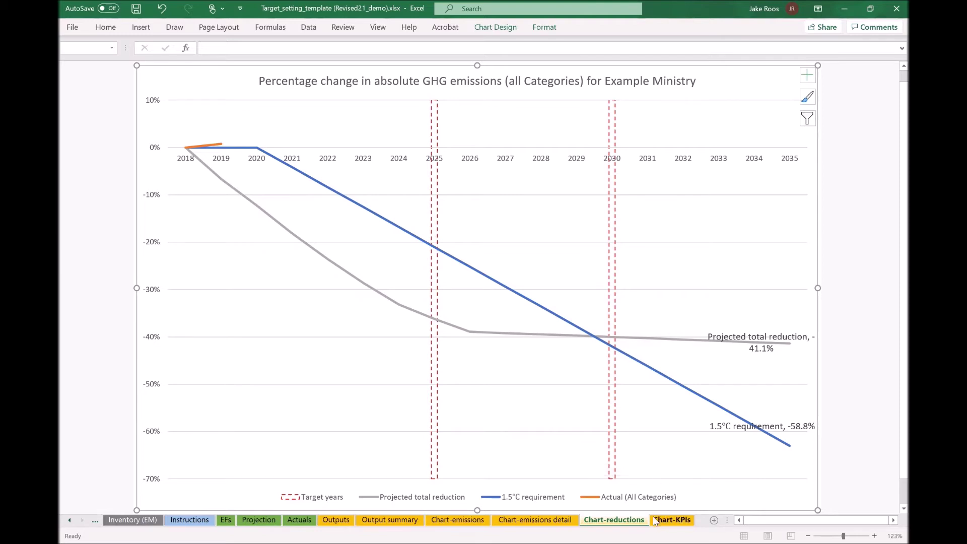
{"action": "left_click", "coordinate": [672, 519]}
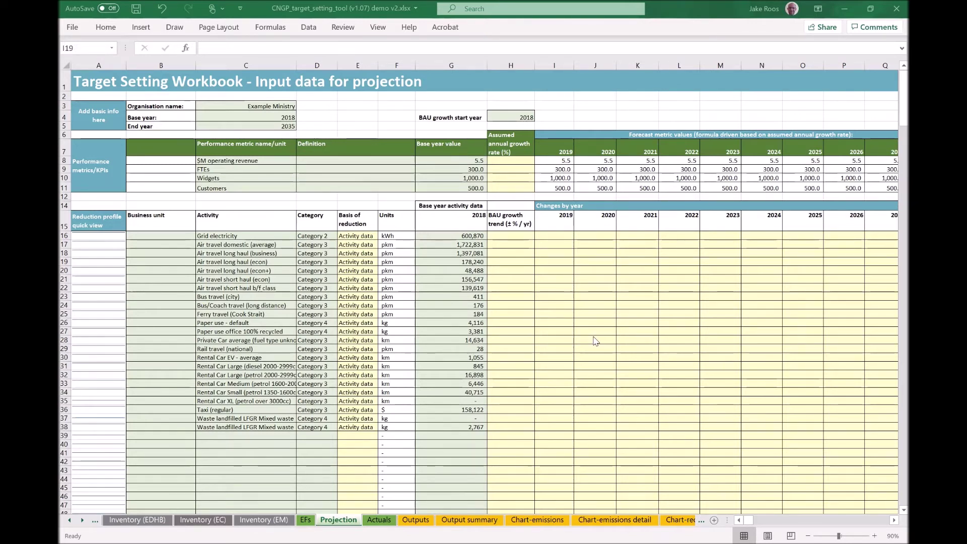
Check the blank yearly changes on the Projection sheet and review the absolute emissions chart with the 2018 base year.
{"action": "left_click", "coordinate": [374, 520]}
{"action": "left_click", "coordinate": [338, 520]}
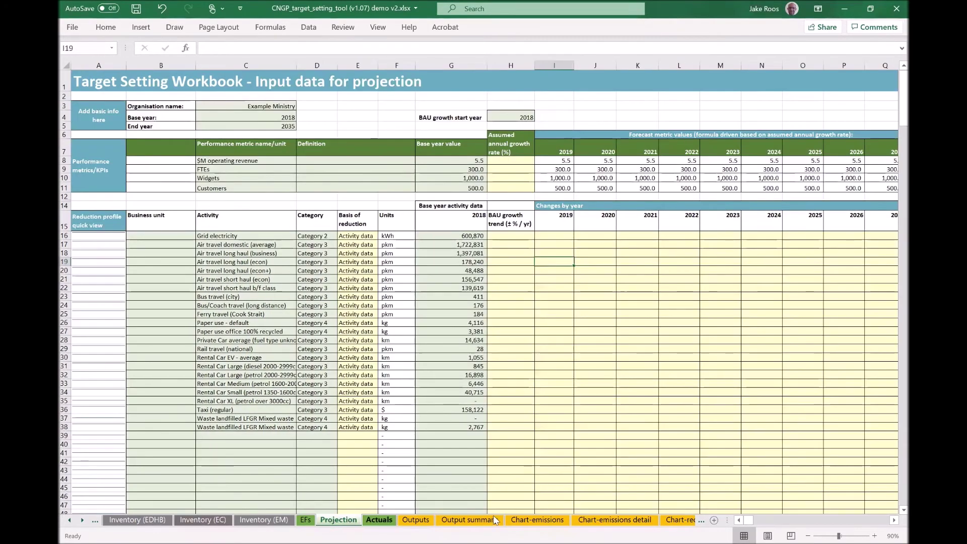
{"action": "left_click", "coordinate": [626, 521]}
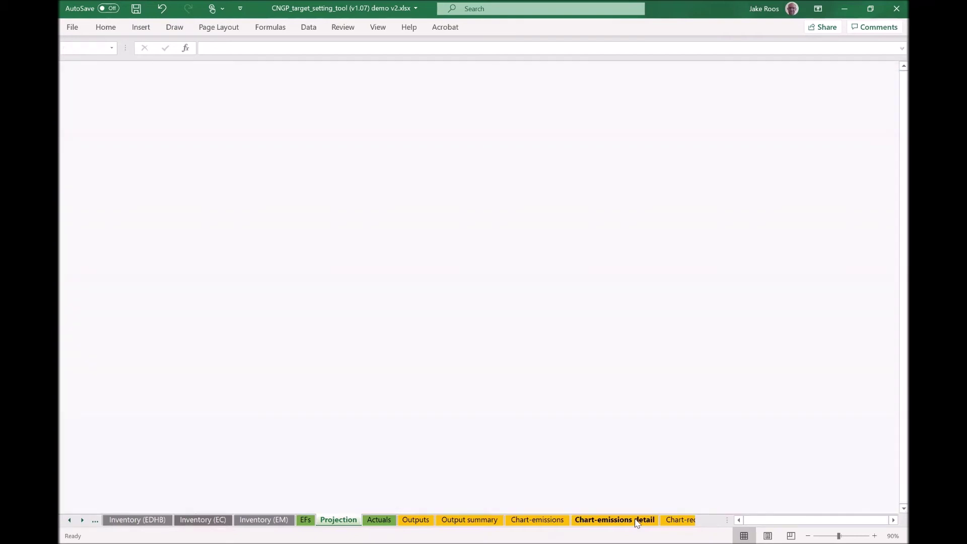
{"action": "left_click", "coordinate": [564, 521]}
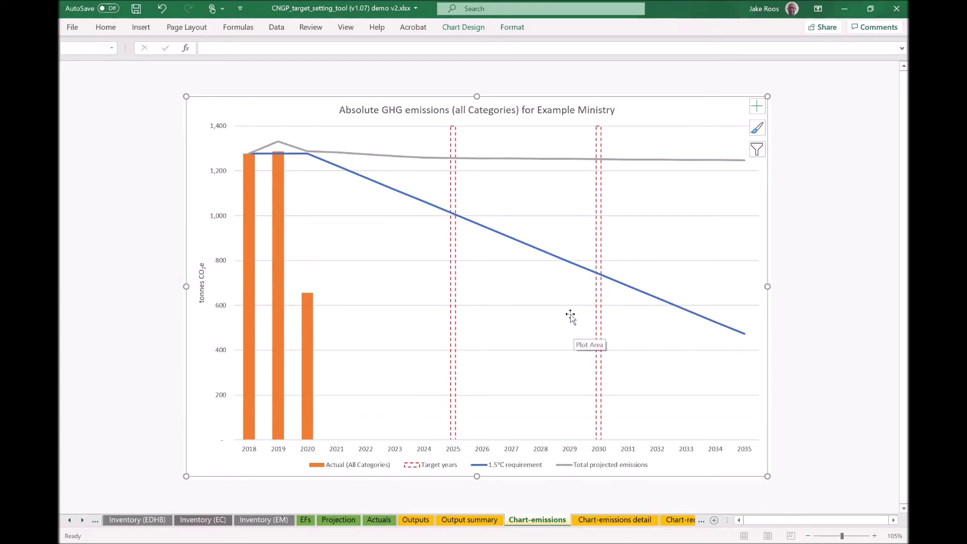
Examine the yearly activity quantities and the formulas of the 2018/2019 change column on the Inventory (EM) sheet.
{"action": "left_click", "coordinate": [338, 520]}
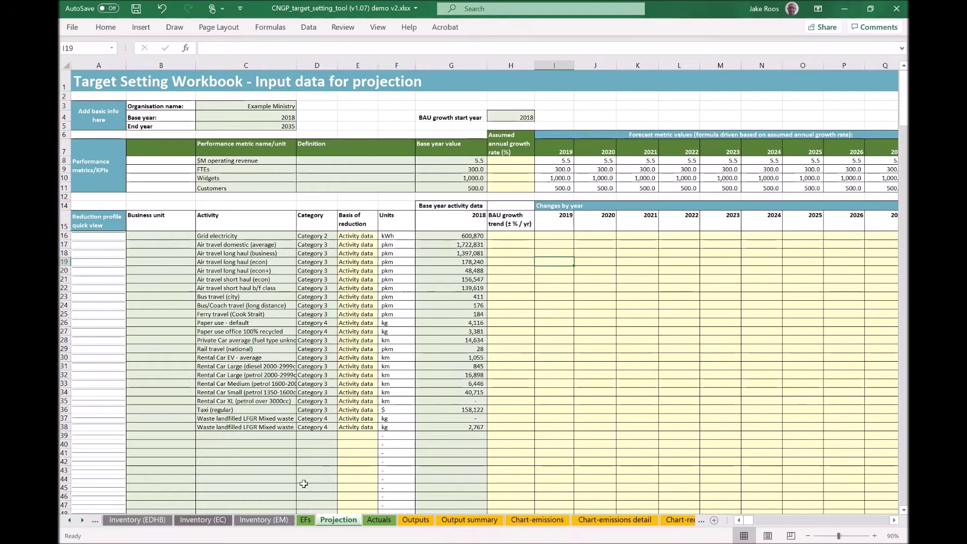
{"action": "left_click", "coordinate": [267, 520]}
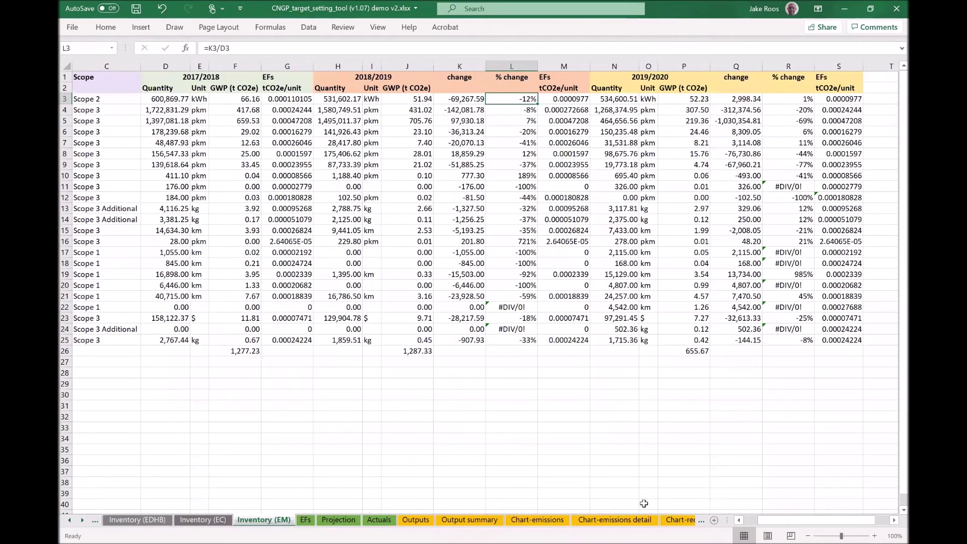
{"action": "left_click", "coordinate": [737, 520]}
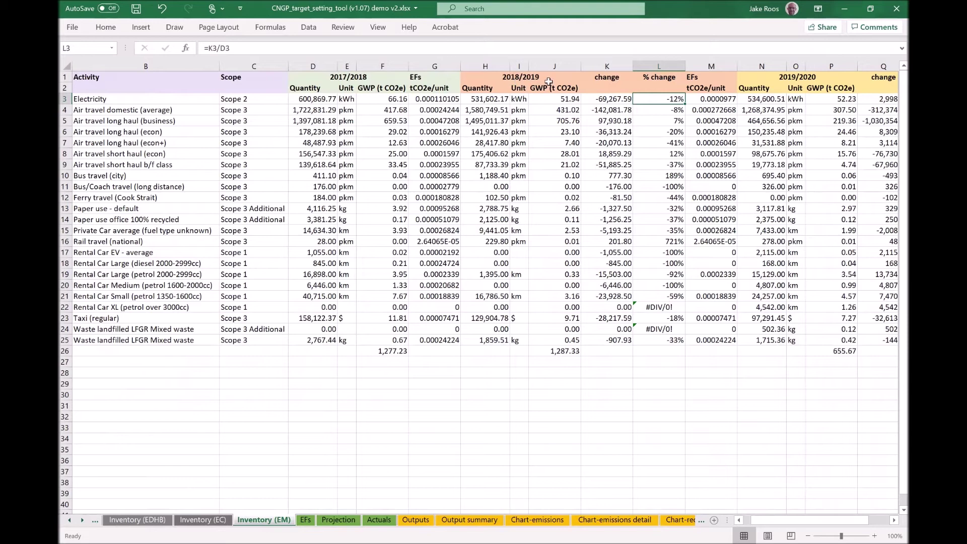
{"action": "left_click", "coordinate": [607, 99]}
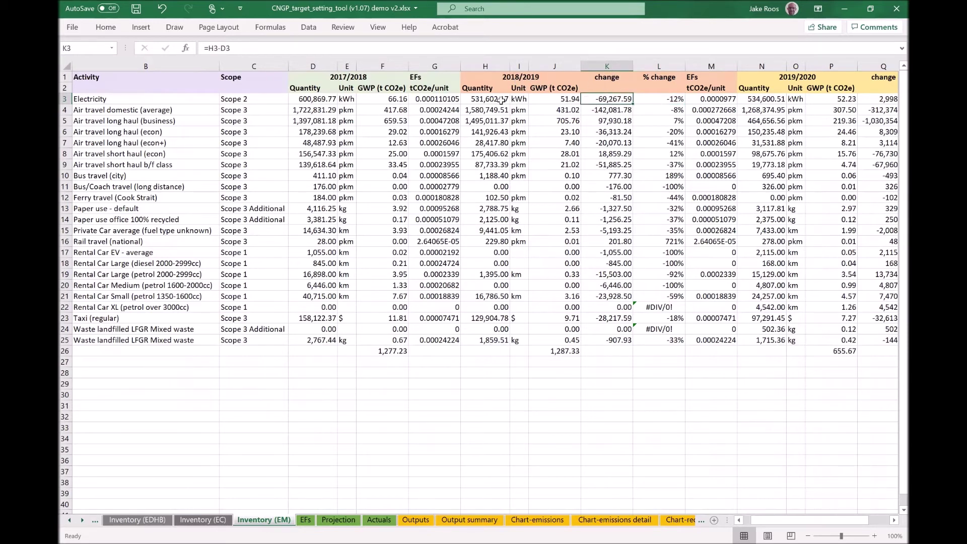
{"action": "left_click", "coordinate": [489, 98]}
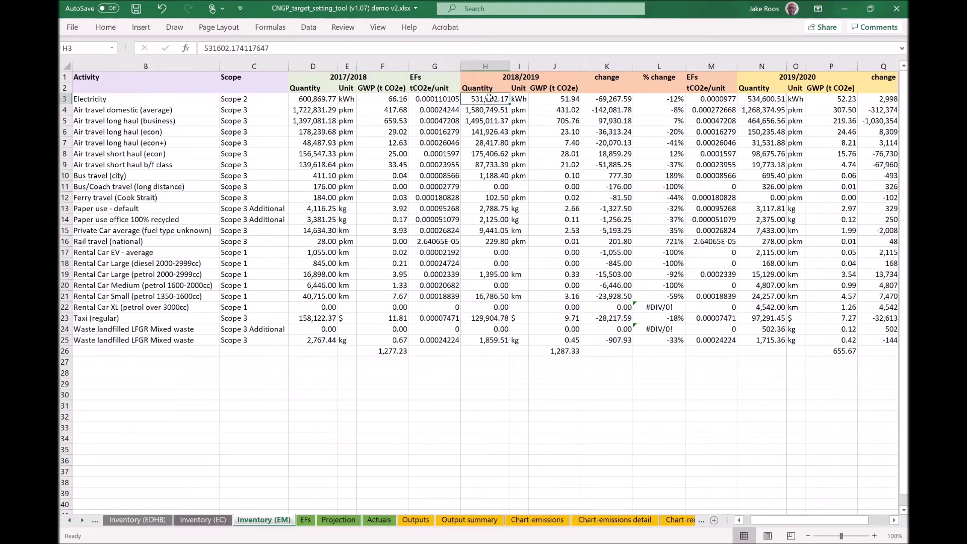
{"action": "left_click", "coordinate": [316, 99]}
{"action": "left_click_drag", "start_coordinate": [606, 97], "coordinate": [603, 335]}
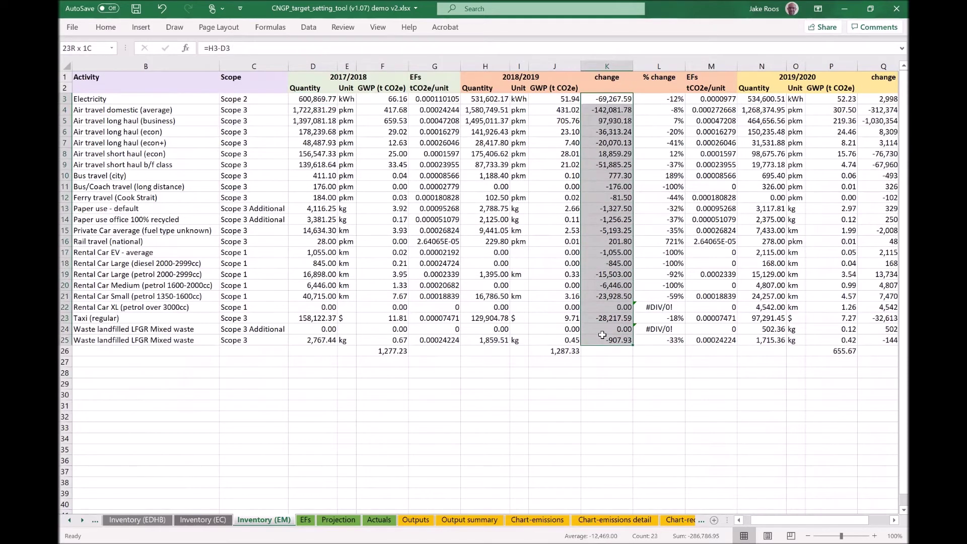
{"action": "left_click", "coordinate": [608, 107]}
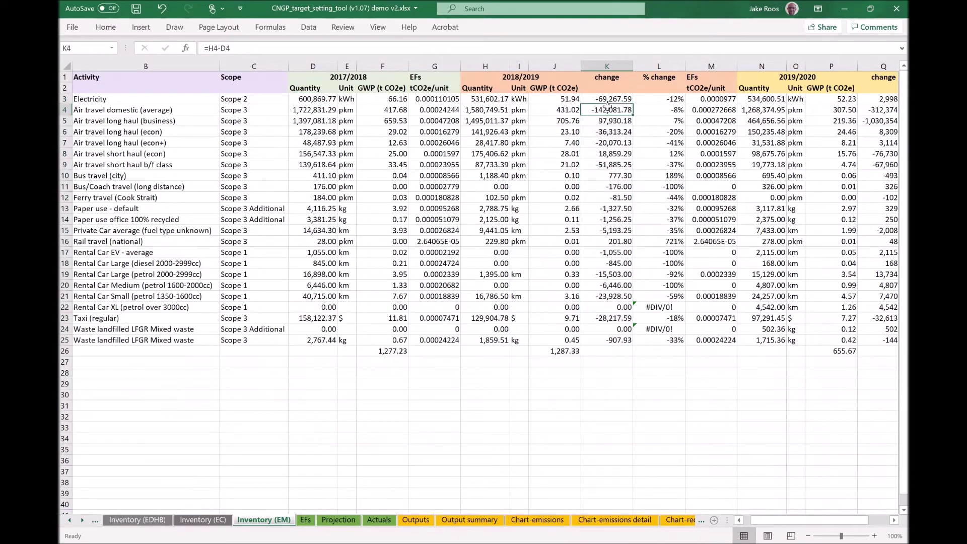
{"action": "left_click", "coordinate": [893, 521]}
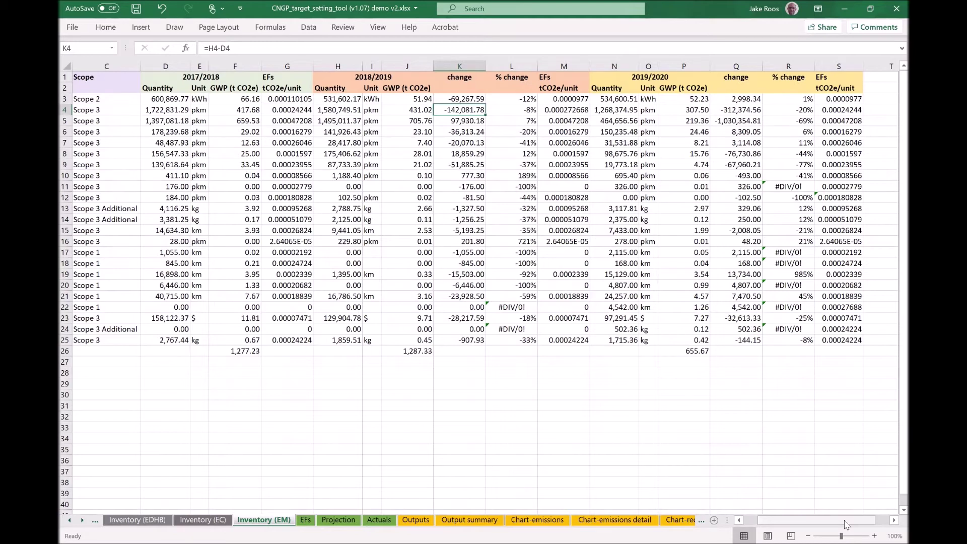
{"action": "left_click", "coordinate": [739, 521]}
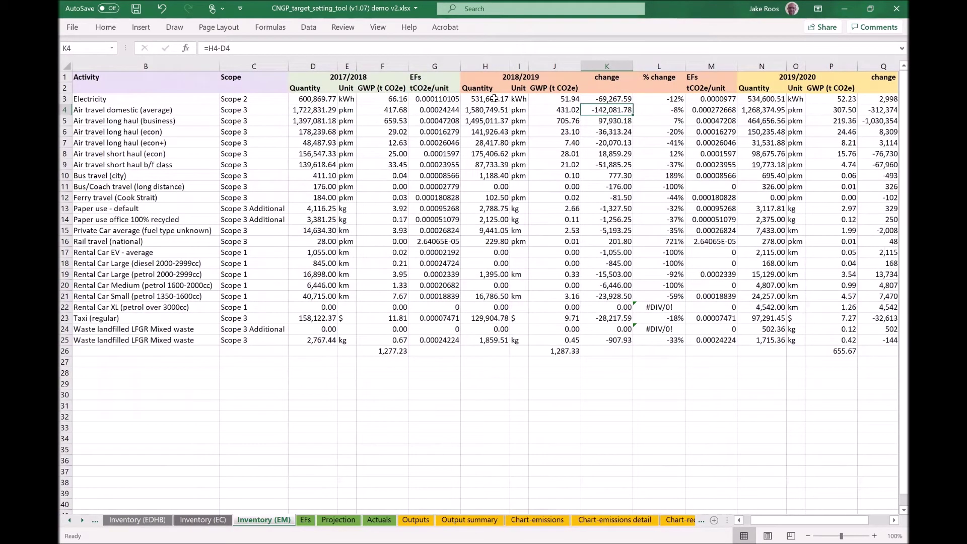
Copy the 2018/2019 change column, K3 to K25, from Inventory (EM) and paste it as values into the Projection sheet's 2019 changes from I16.
{"action": "left_click_drag", "start_coordinate": [491, 100], "coordinate": [496, 329]}
{"action": "left_click_drag", "start_coordinate": [607, 99], "coordinate": [613, 336]}
{"action": "key", "text": "ctrl+c"}
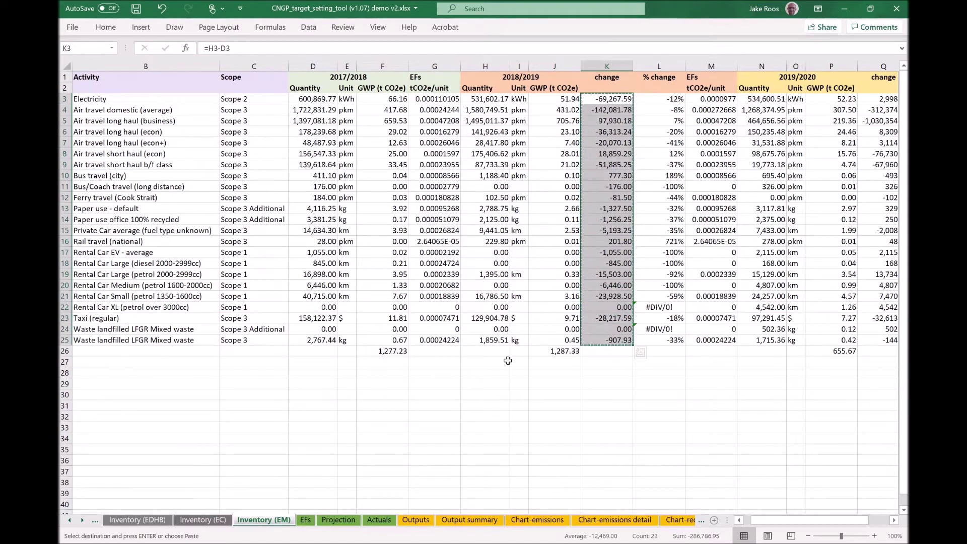
{"action": "left_click", "coordinate": [338, 520]}
{"action": "left_click", "coordinate": [547, 234]}
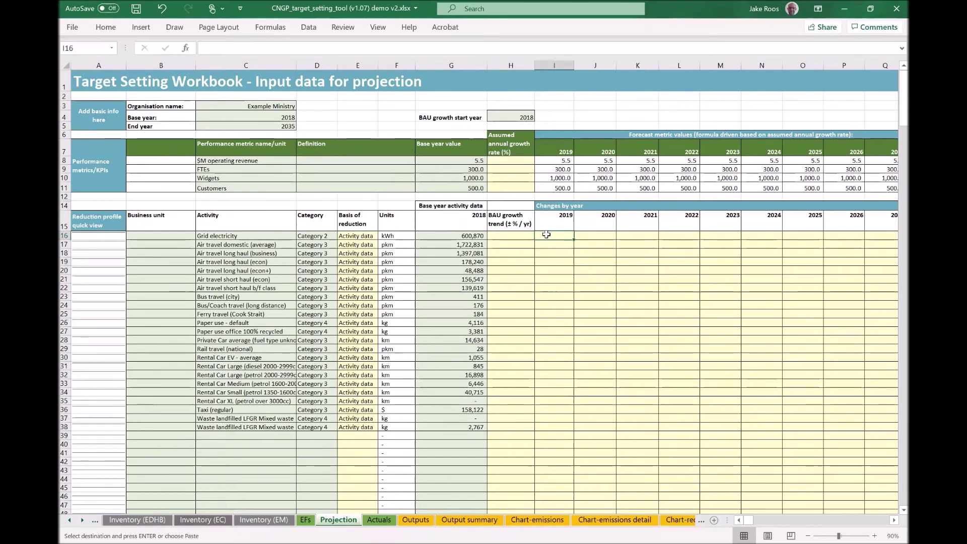
{"action": "right_click", "coordinate": [547, 233]}
{"action": "left_click", "coordinate": [594, 294]}
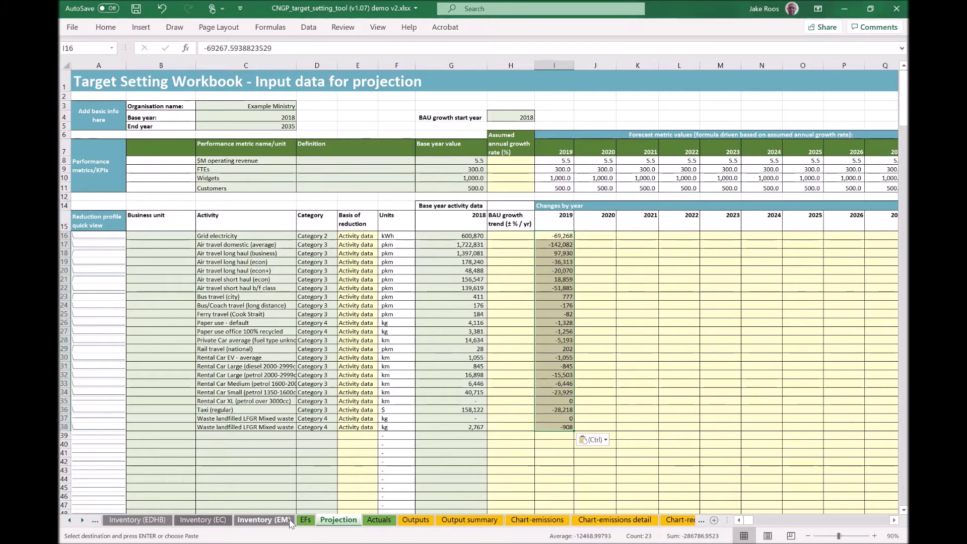
Copy the 2019/2020 change column, Q3 to Q25, from Inventory (EM) and paste it as values into the Projection sheet's 2020 changes from J16.
{"action": "left_click", "coordinate": [262, 520]}
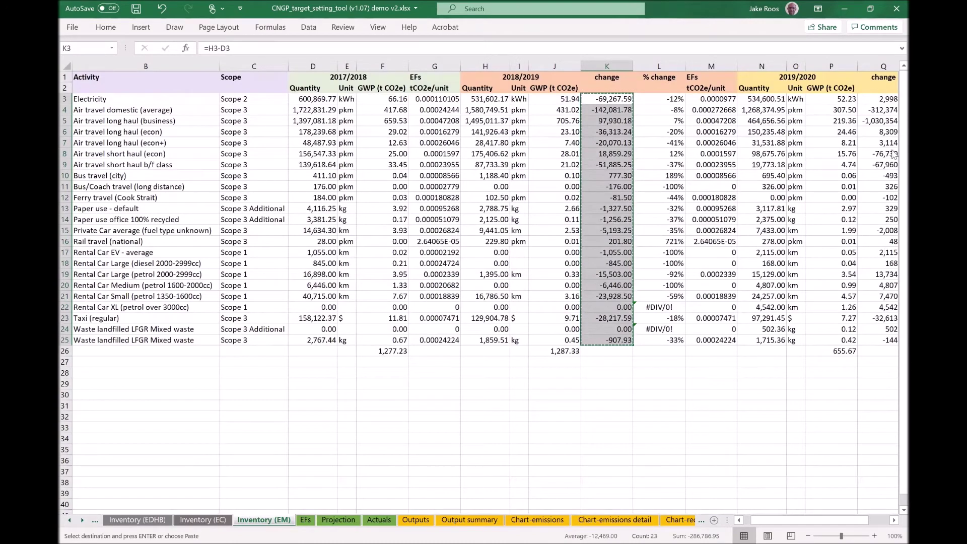
{"action": "left_click", "coordinate": [894, 520]}
{"action": "left_click", "coordinate": [894, 520]}
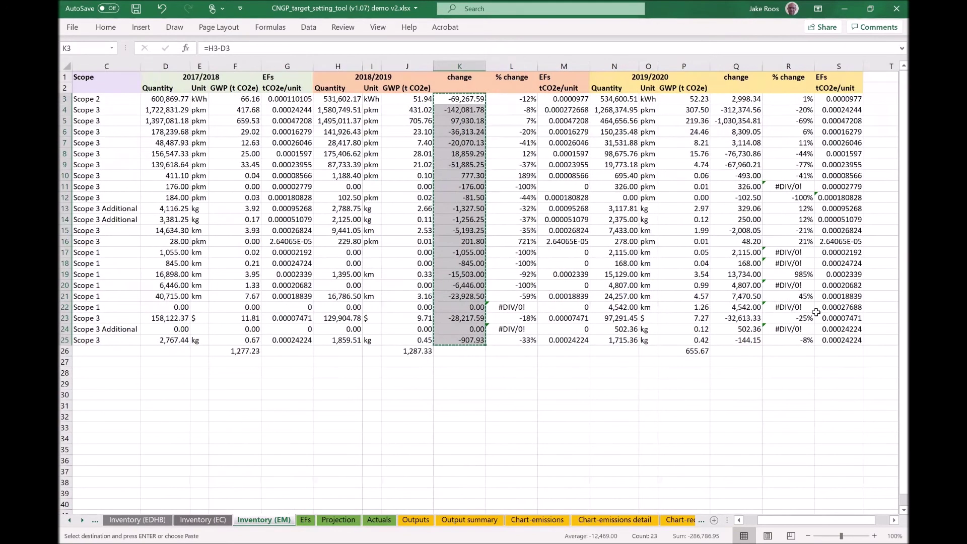
{"action": "left_click_drag", "start_coordinate": [747, 99], "coordinate": [731, 342]}
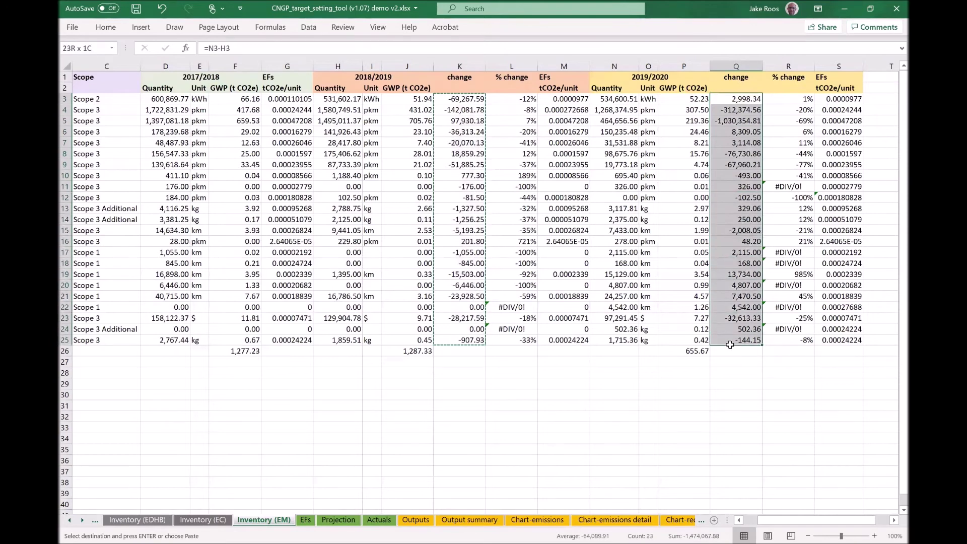
{"action": "key", "text": "ctrl+c"}
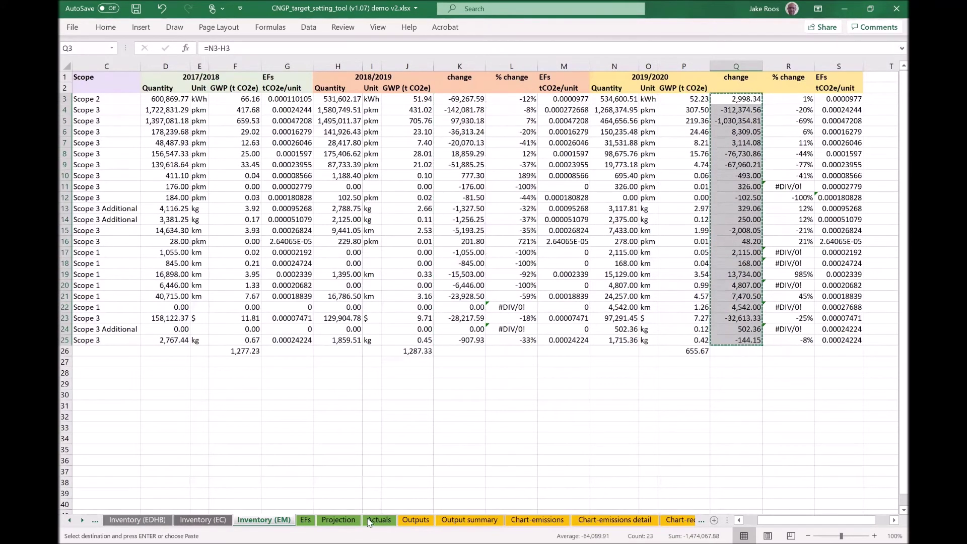
{"action": "left_click", "coordinate": [338, 519]}
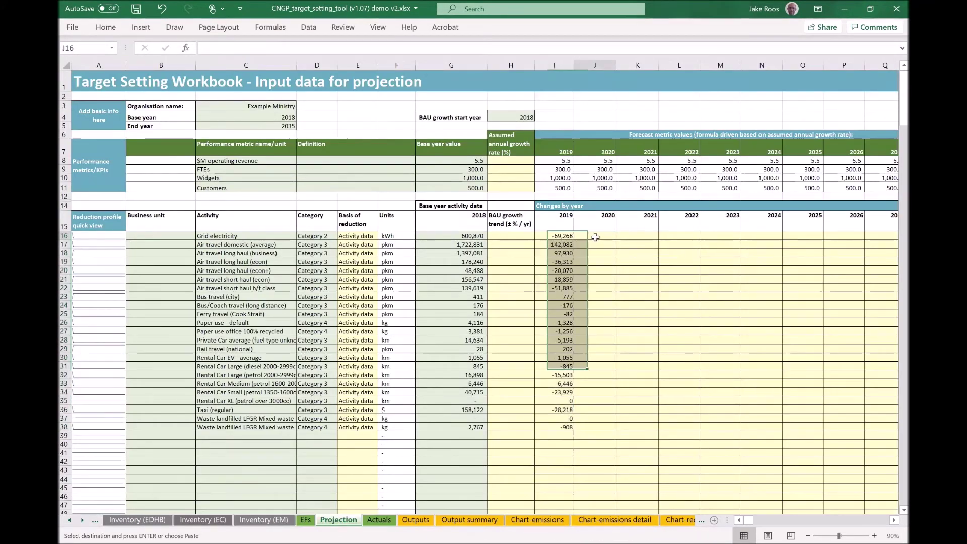
{"action": "left_click", "coordinate": [594, 236]}
{"action": "right_click", "coordinate": [598, 236]}
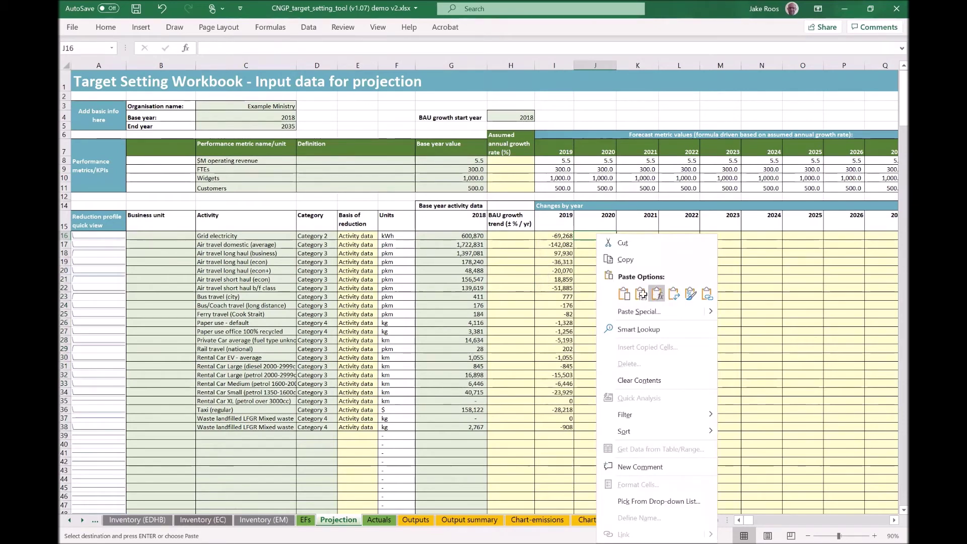
{"action": "left_click", "coordinate": [656, 293]}
{"action": "left_click", "coordinate": [637, 383]}
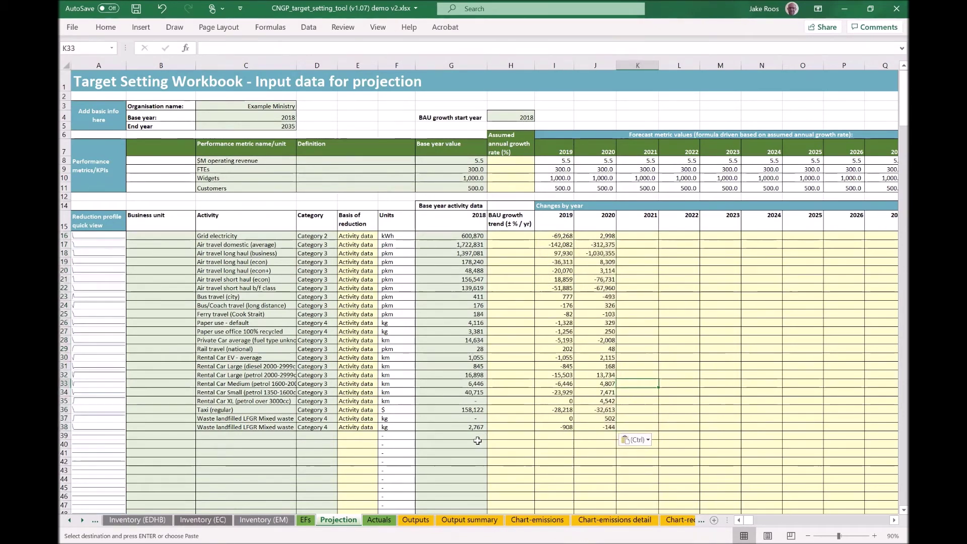
Compare the 2018/2019 emission factors on the Inventory (EM) sheet with the yearly factors on the EFs sheet.
{"action": "left_click", "coordinate": [263, 521]}
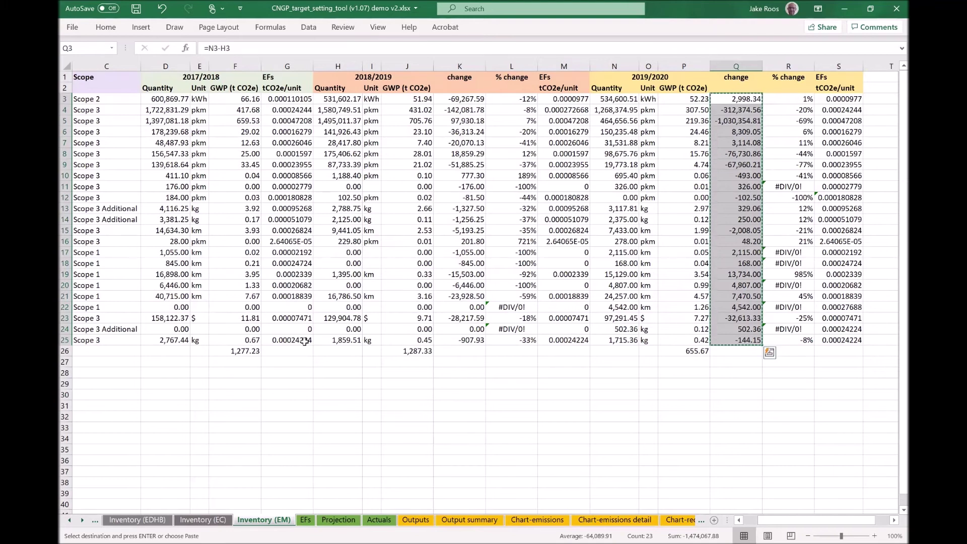
{"action": "left_click", "coordinate": [559, 99]}
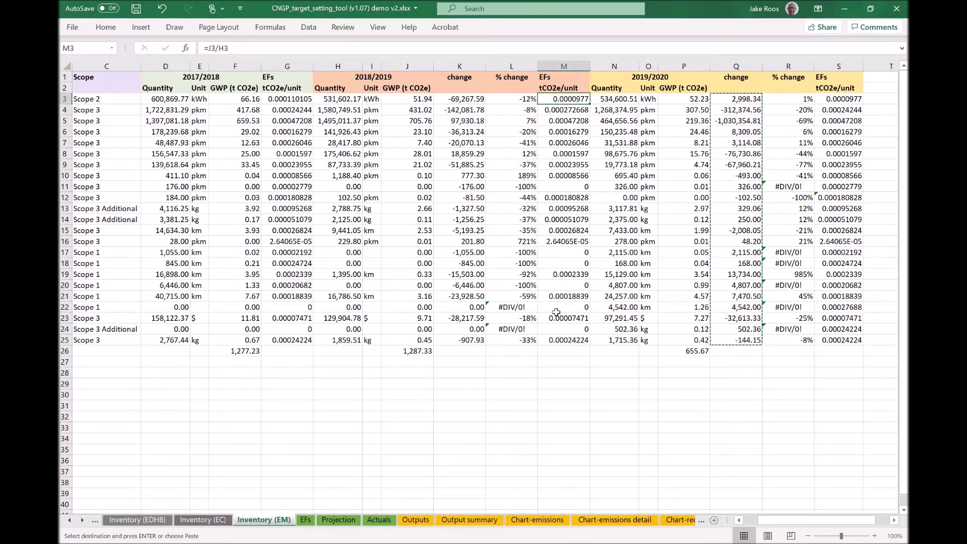
{"action": "left_click_drag", "start_coordinate": [565, 337], "coordinate": [574, 99]}
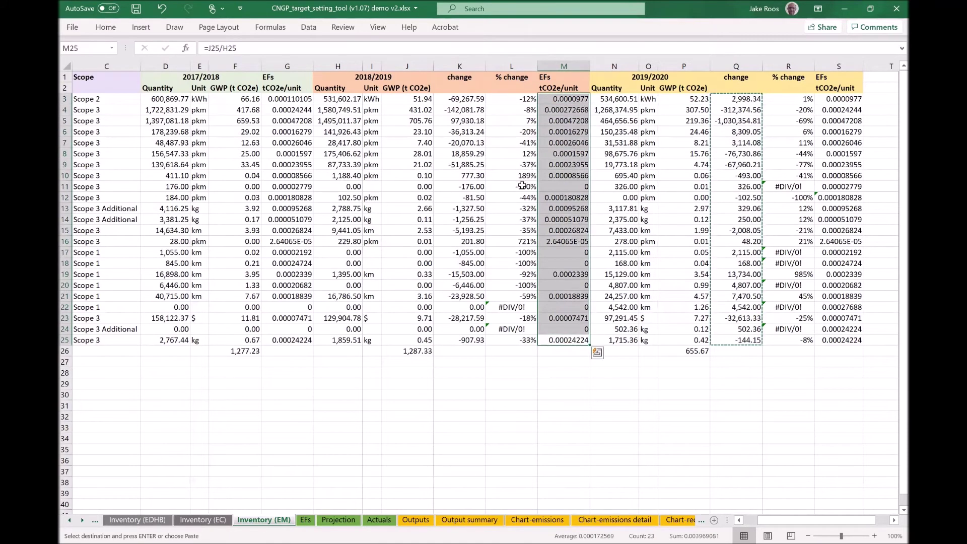
{"action": "key", "text": "ctrl+q"}
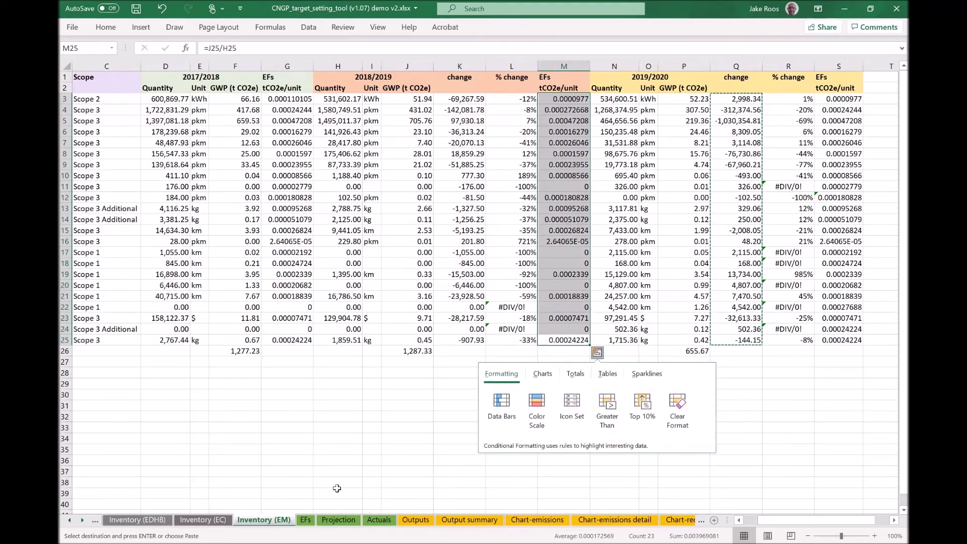
{"action": "left_click", "coordinate": [305, 520]}
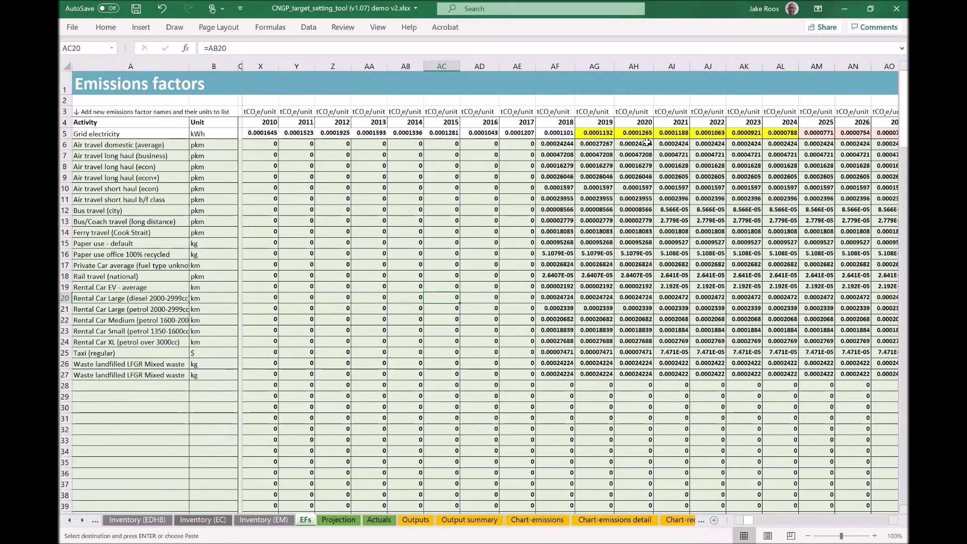
Compare projected with actual emissions in the emissions detail and absolute emissions charts after adding the 2019 and 2020 changes.
{"action": "left_click", "coordinate": [339, 519]}
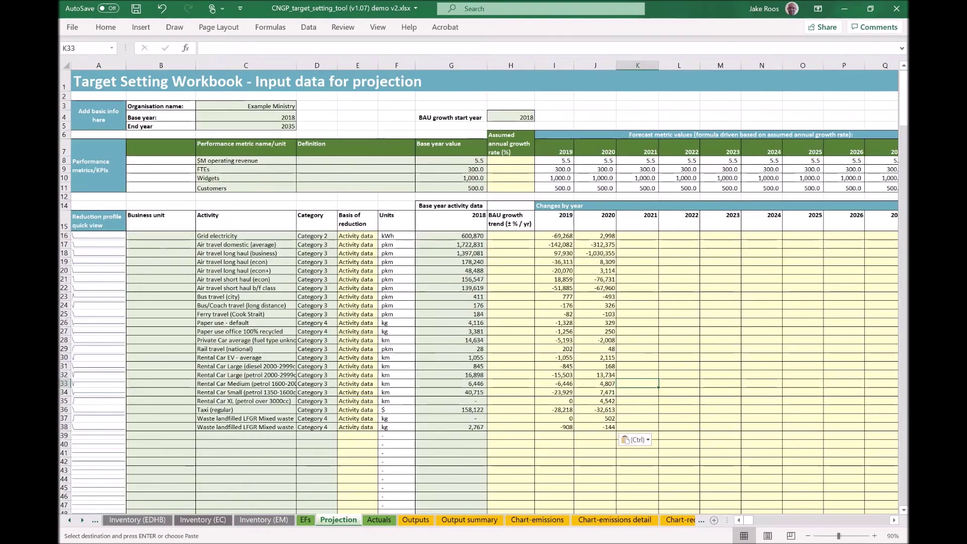
{"action": "left_click", "coordinate": [615, 519]}
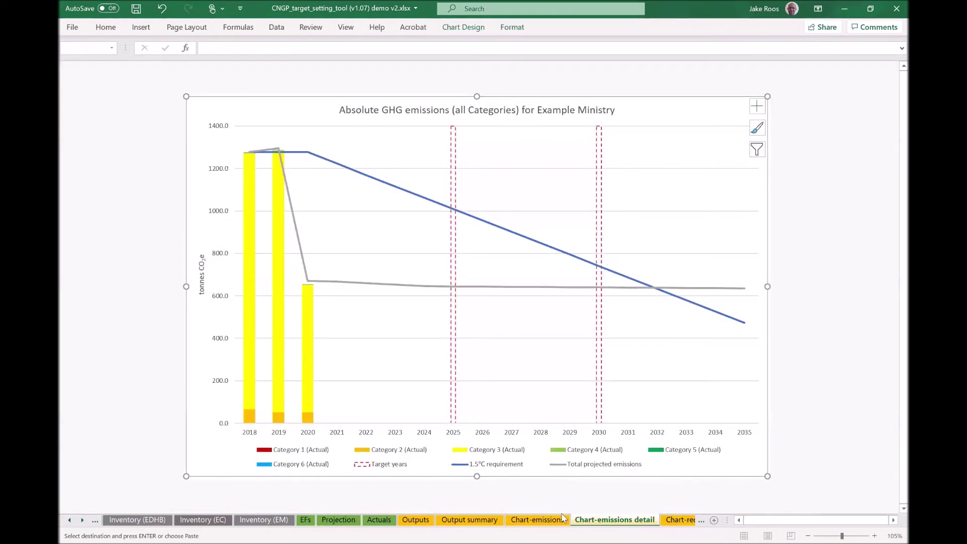
{"action": "left_click", "coordinate": [545, 520]}
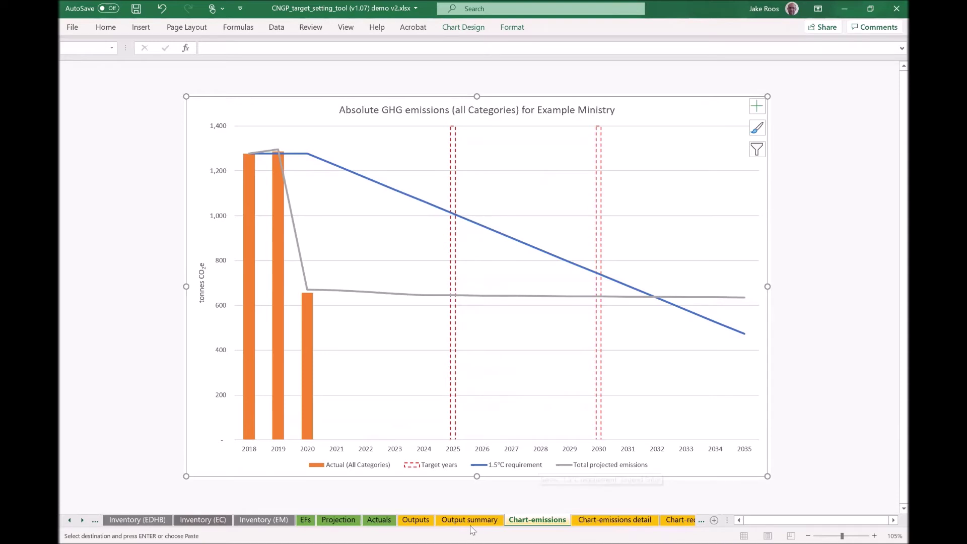
Set the basis of reduction for Air travel domestic (average) to % change and clear its 2019 and 2020 changes on the Projection sheet.
{"action": "left_click", "coordinate": [338, 519]}
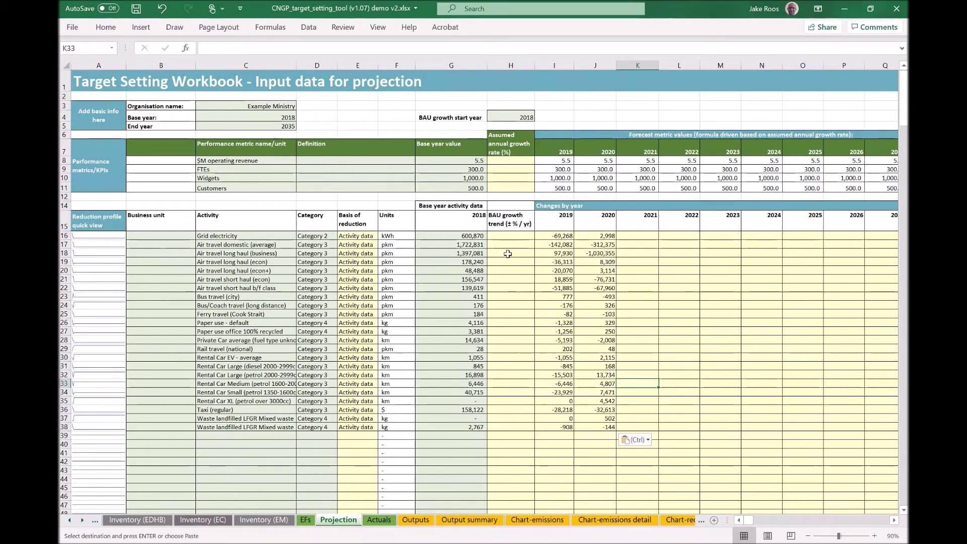
{"action": "left_click", "coordinate": [357, 245]}
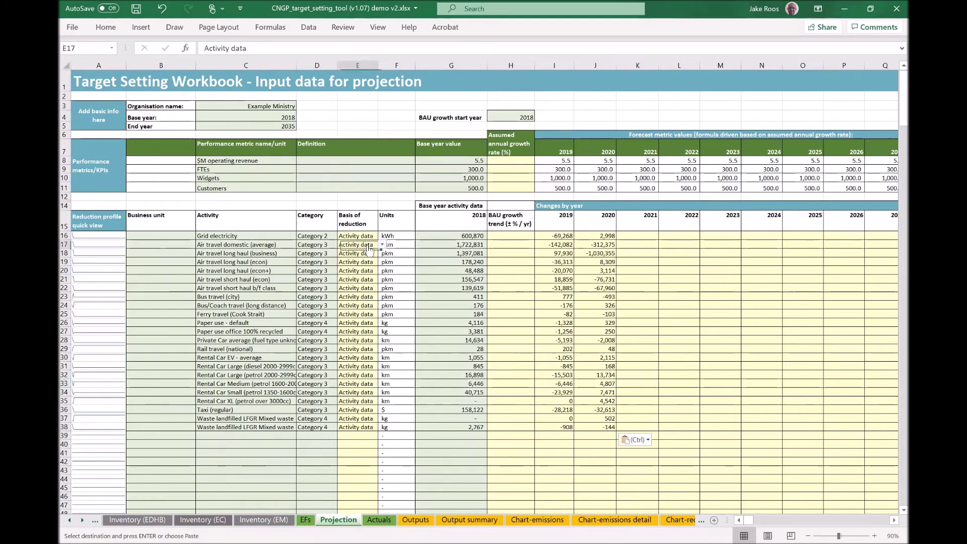
{"action": "left_click", "coordinate": [382, 245]}
{"action": "left_click", "coordinate": [355, 261]}
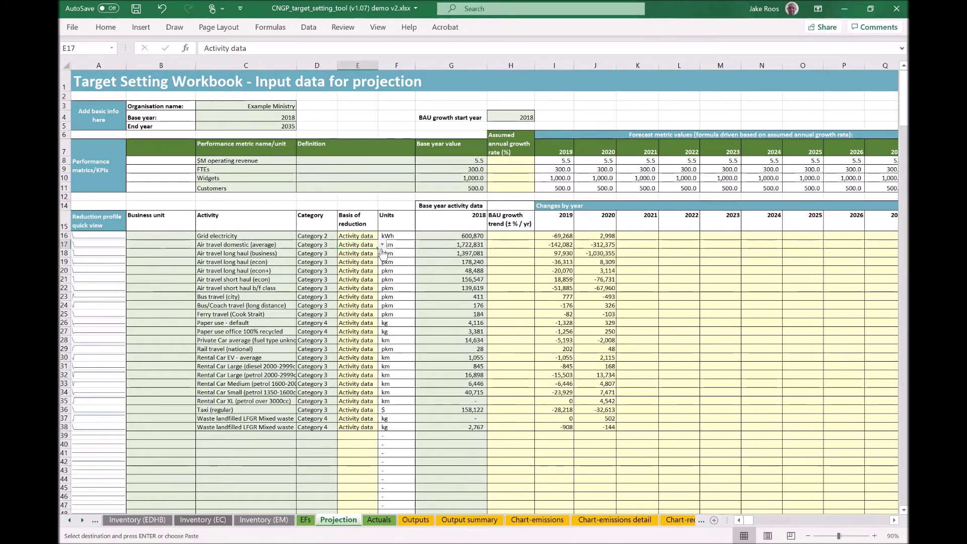
{"action": "left_click", "coordinate": [571, 285]}
{"action": "left_click_drag", "start_coordinate": [596, 245], "coordinate": [559, 245]}
{"action": "key", "text": "Escape"}
{"action": "key", "text": "Delete"}
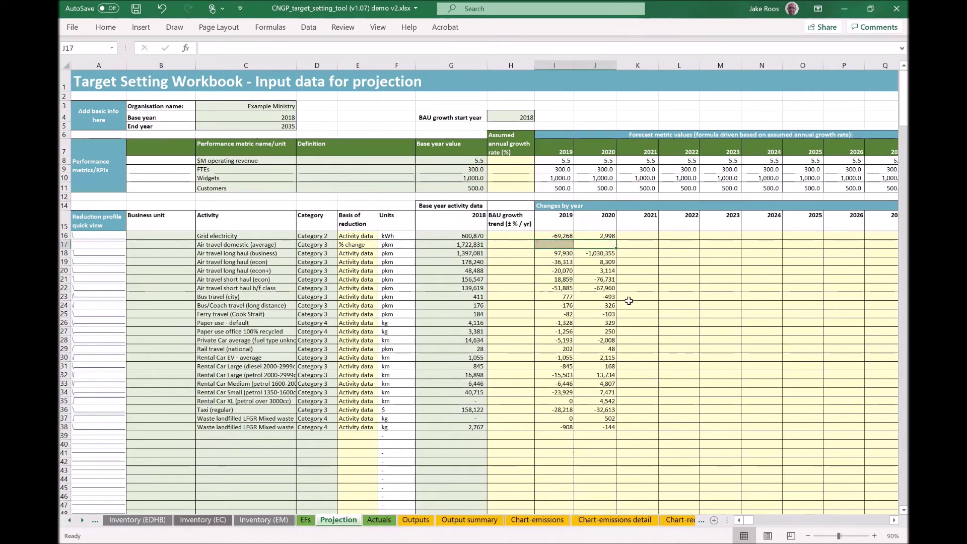
{"action": "left_click", "coordinate": [630, 294]}
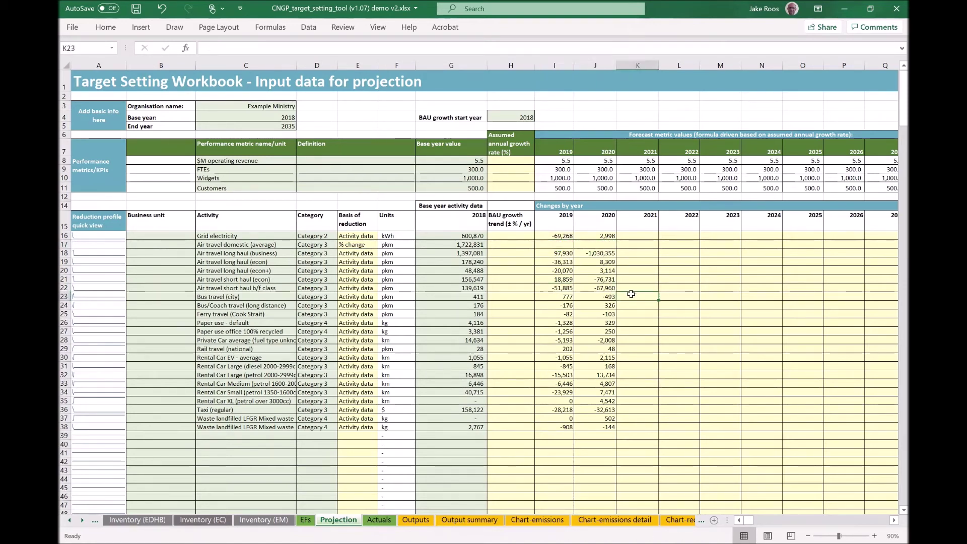
Examine the 2018/2019 change and % change formulas for electricity and domestic air travel on the Inventory (EM) sheet.
{"action": "left_click", "coordinate": [272, 521]}
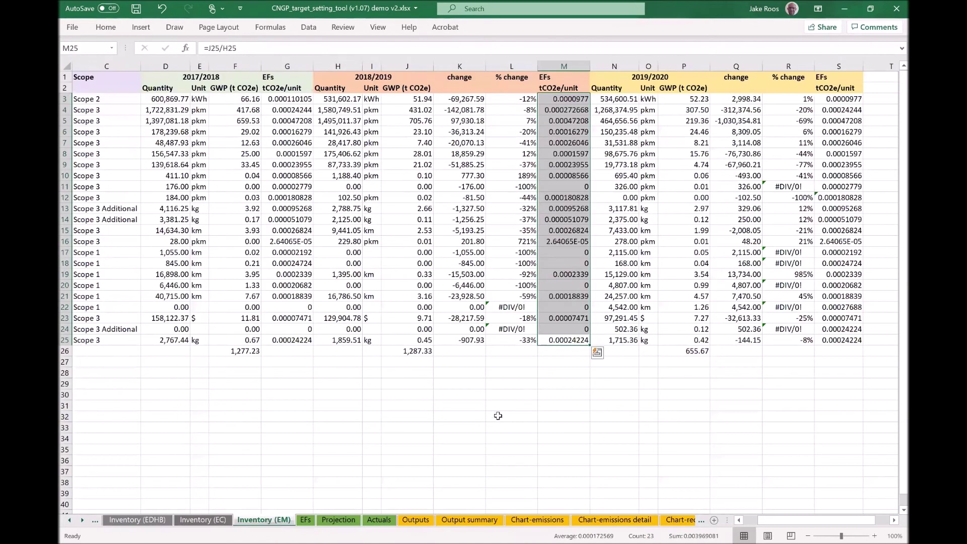
{"action": "left_click", "coordinate": [509, 112]}
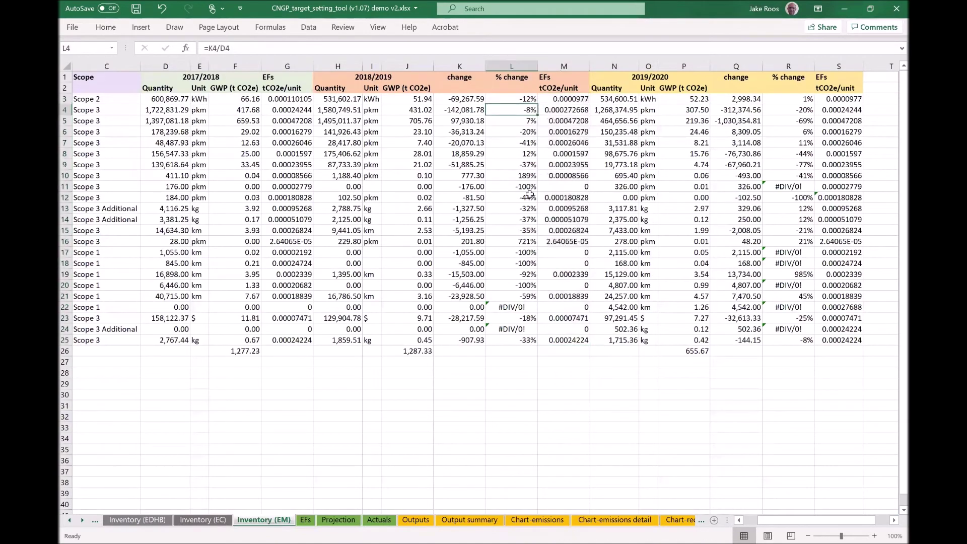
{"action": "left_click", "coordinate": [459, 96]}
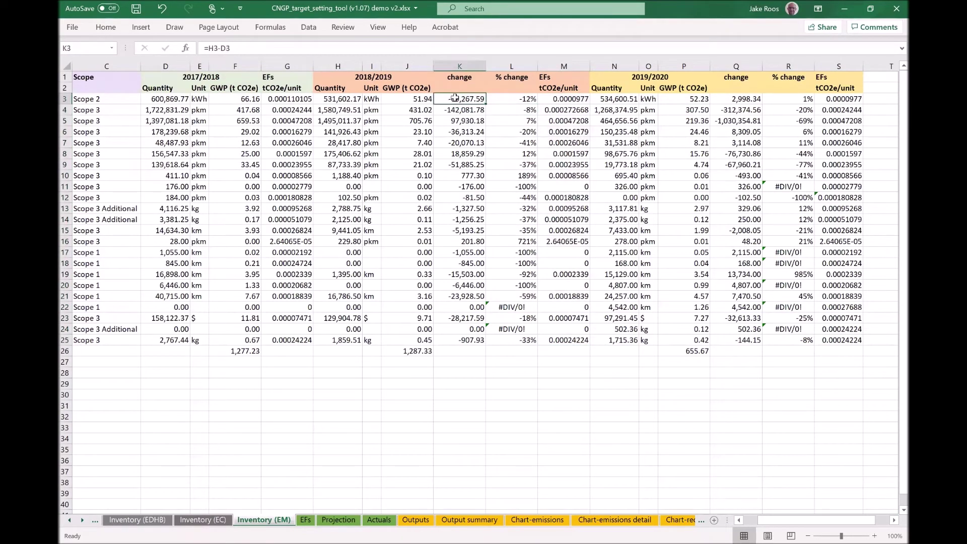
{"action": "left_click", "coordinate": [513, 97]}
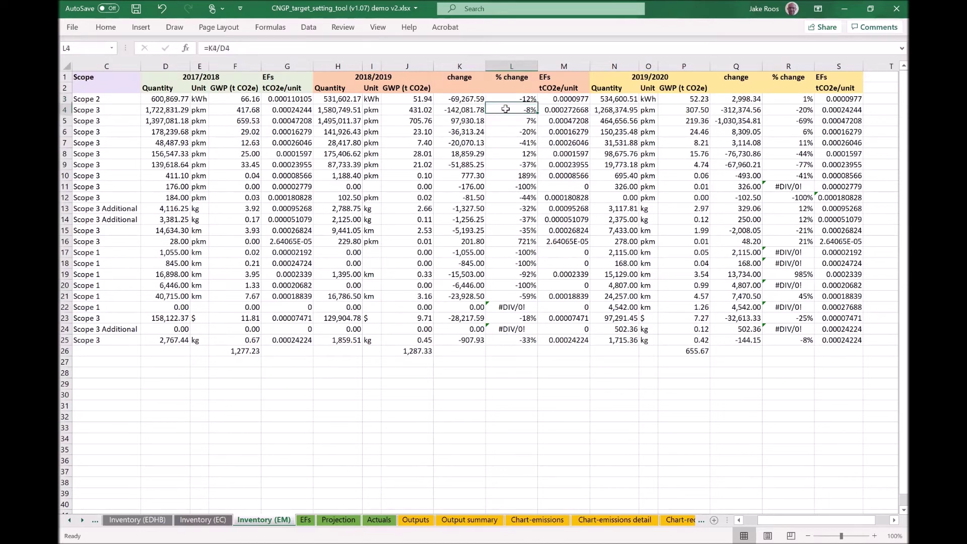
Link the Projection sheet's 2019 change for Air travel domestic (average), I17, to the 2018/2019 % change in Inventory (EM) L4.
{"action": "left_click", "coordinate": [340, 520]}
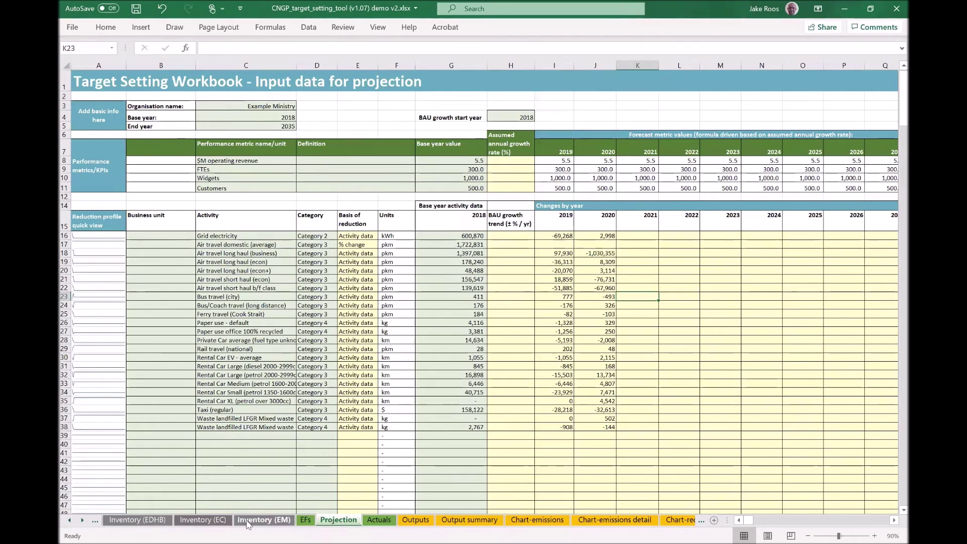
{"action": "left_click", "coordinate": [554, 244]}
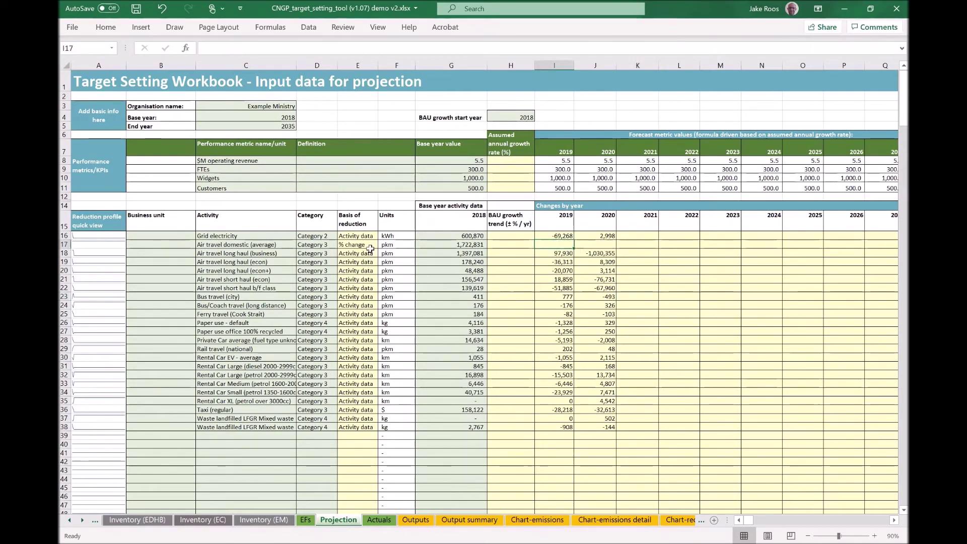
{"action": "left_click", "coordinate": [258, 522]}
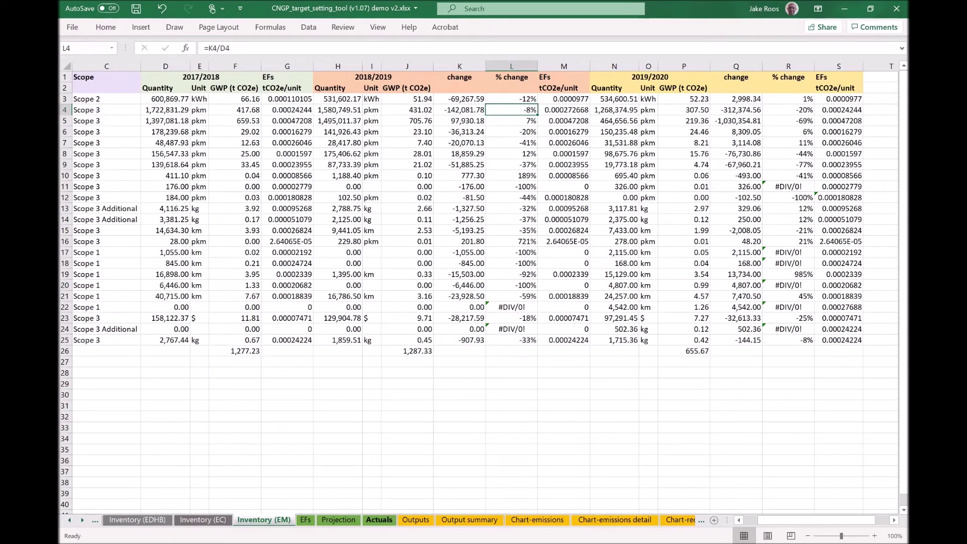
{"action": "left_click", "coordinate": [338, 521]}
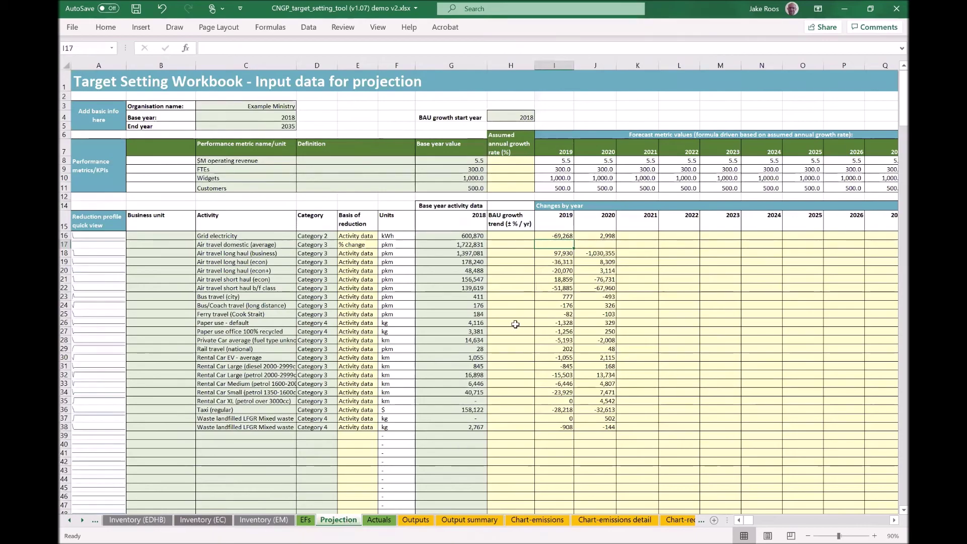
{"action": "type", "text": "="}
{"action": "left_click", "coordinate": [262, 520]}
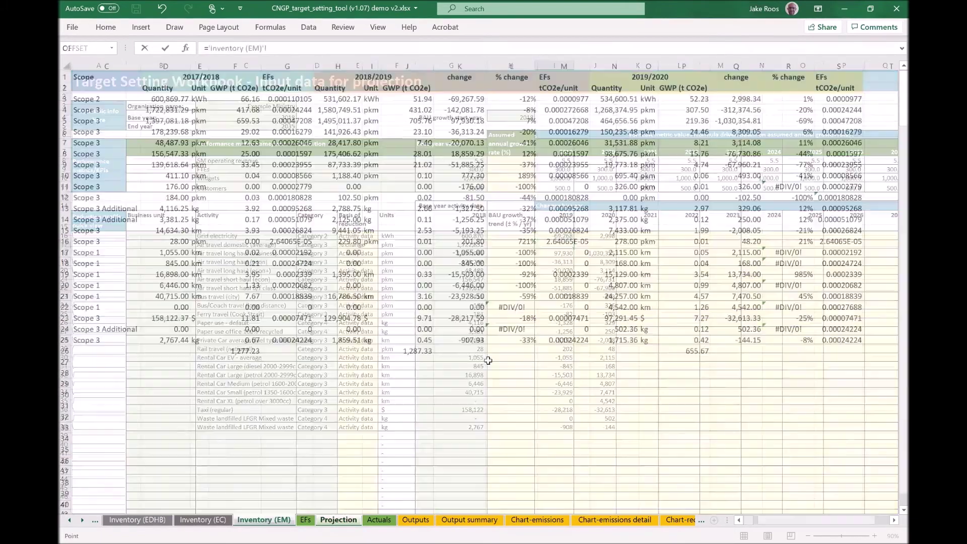
{"action": "left_click", "coordinate": [525, 109]}
{"action": "key", "text": "Return"}
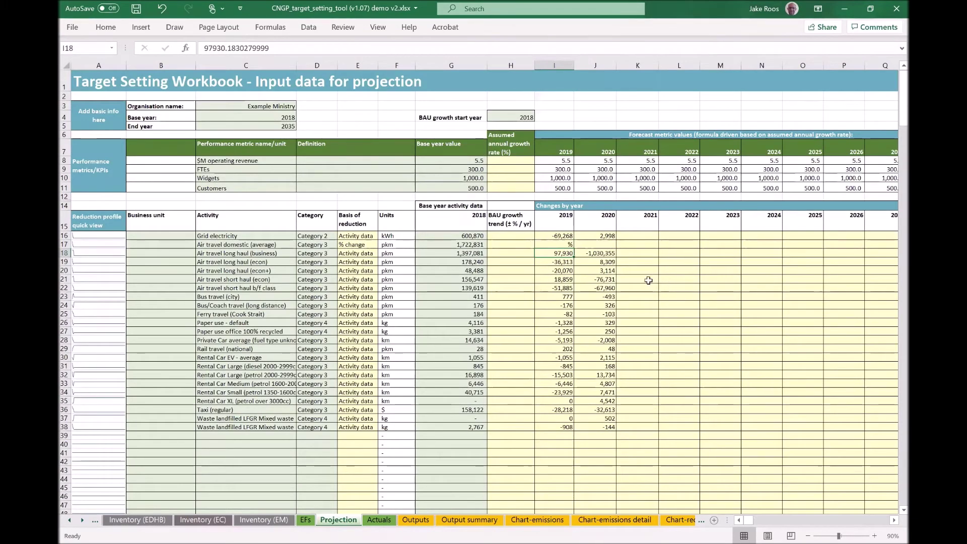
Multiply the linked 2019 change formula for Air travel domestic (average) in I17 by 100.
{"action": "left_click", "coordinate": [561, 241]}
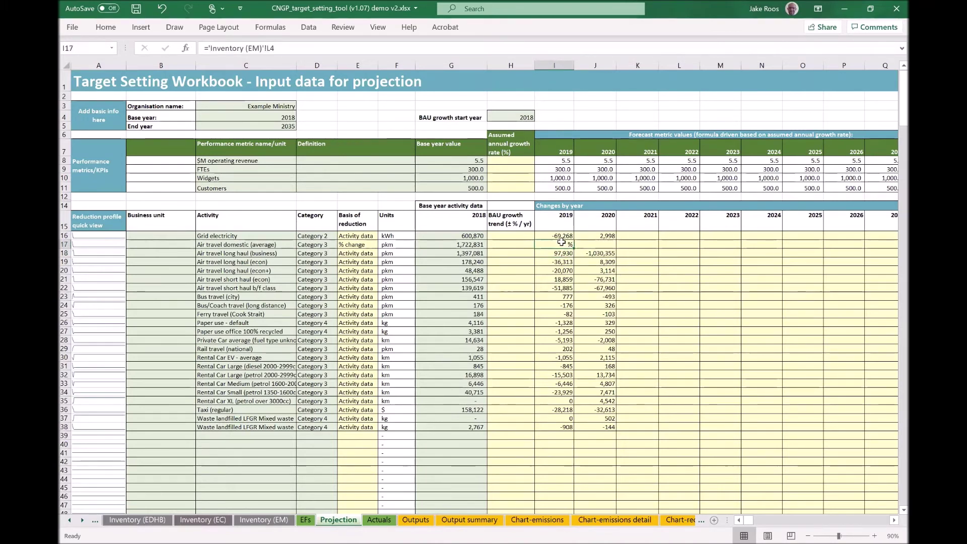
{"action": "left_click", "coordinate": [293, 48]}
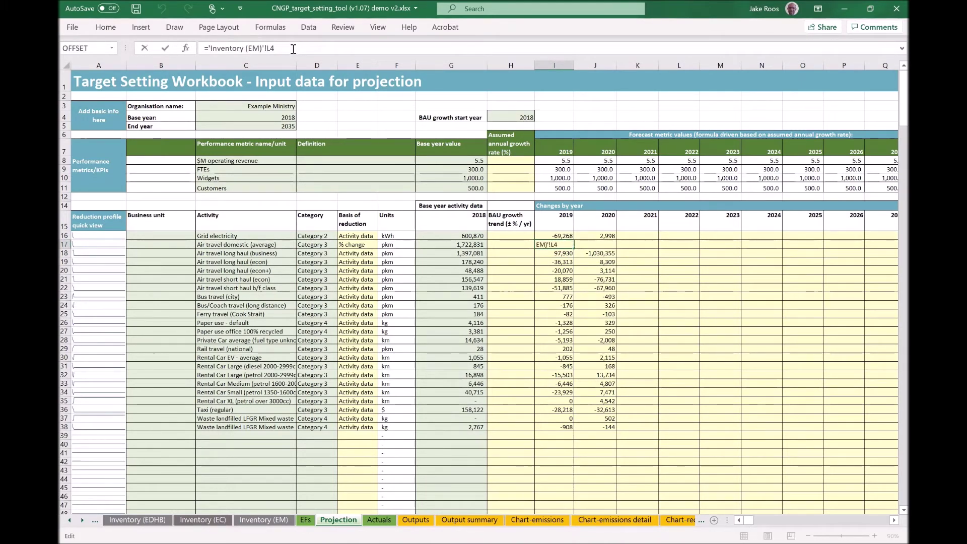
{"action": "type", "text": "*100"}
{"action": "key", "text": "Return"}
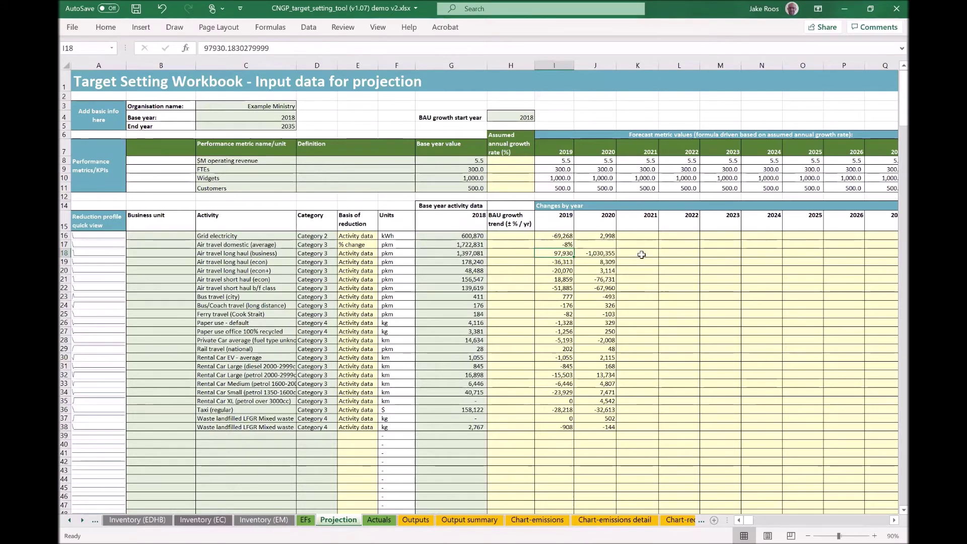
Set the 2020 change for Air travel domestic (average), J17, to the 2019/2020 % change in Inventory (EM) R4 multiplied by 100.
{"action": "left_click", "coordinate": [594, 245]}
{"action": "type", "text": "="}
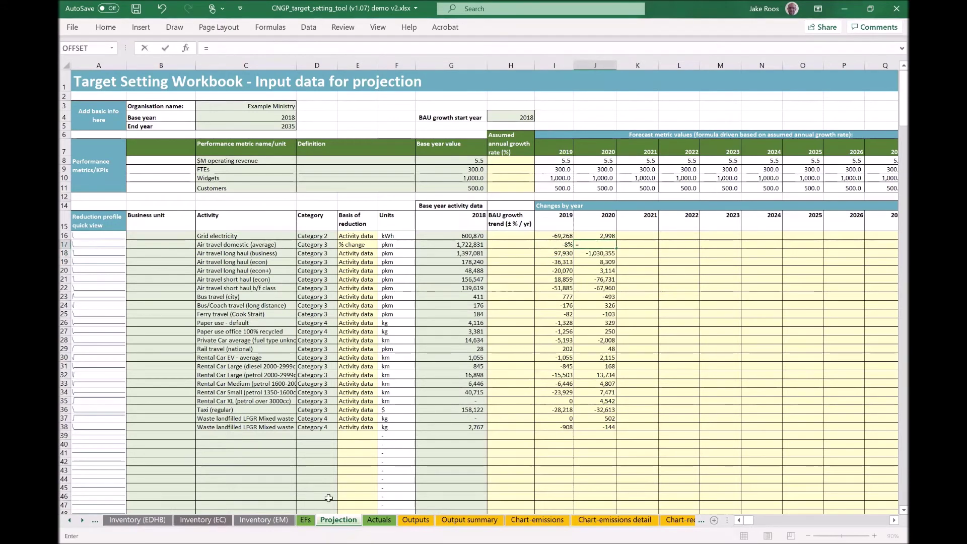
{"action": "left_click", "coordinate": [267, 520]}
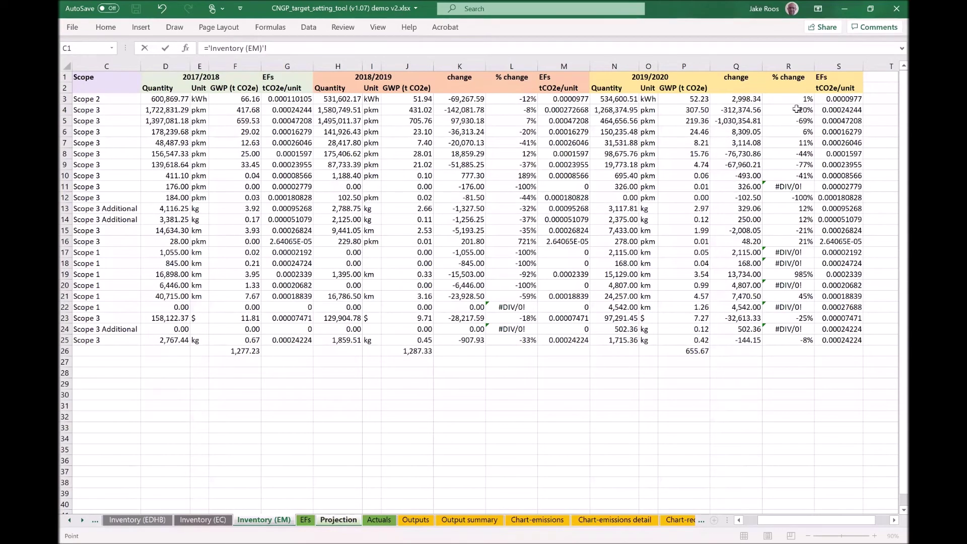
{"action": "left_click", "coordinate": [796, 109]}
{"action": "type", "text": "*"}
{"action": "key", "text": "Return"}
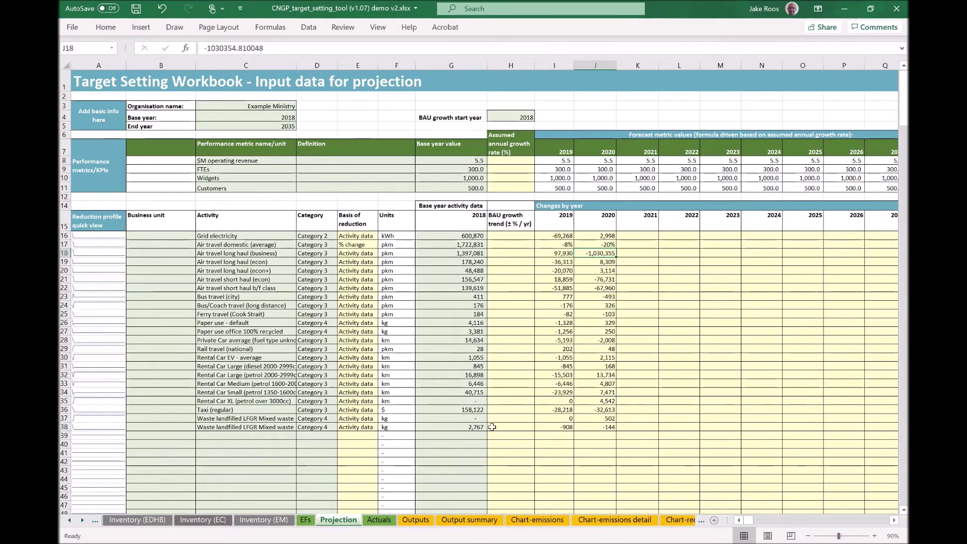
Set the BAU growth trend to 5% for all activities, H16 to H38, and view the absolute emissions chart.
{"action": "left_click", "coordinate": [505, 253]}
{"action": "left_click", "coordinate": [518, 236]}
{"action": "type", "text": "5%"}
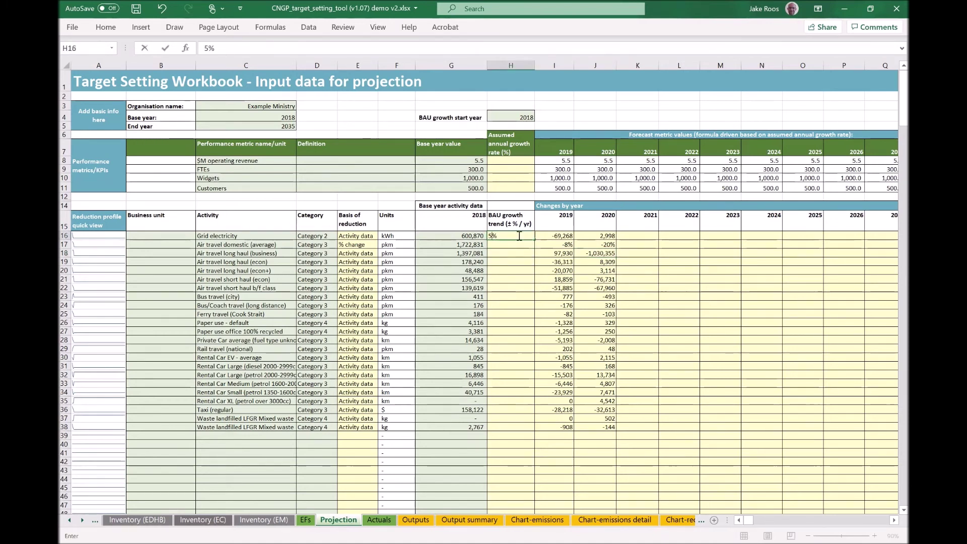
{"action": "key", "text": "ctrl+Return"}
{"action": "left_click_drag", "start_coordinate": [535, 240], "coordinate": [527, 429]}
{"action": "left_click", "coordinate": [581, 471]}
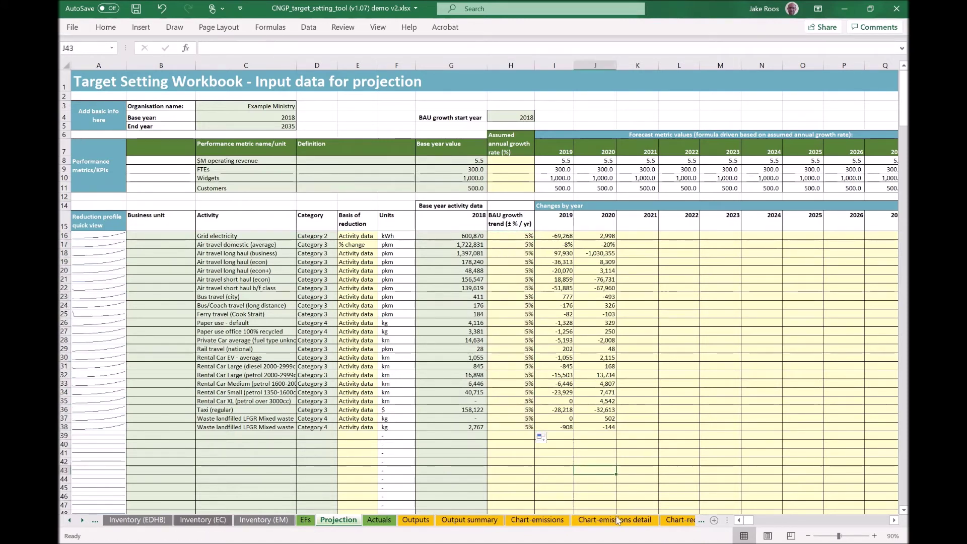
{"action": "left_click", "coordinate": [562, 523]}
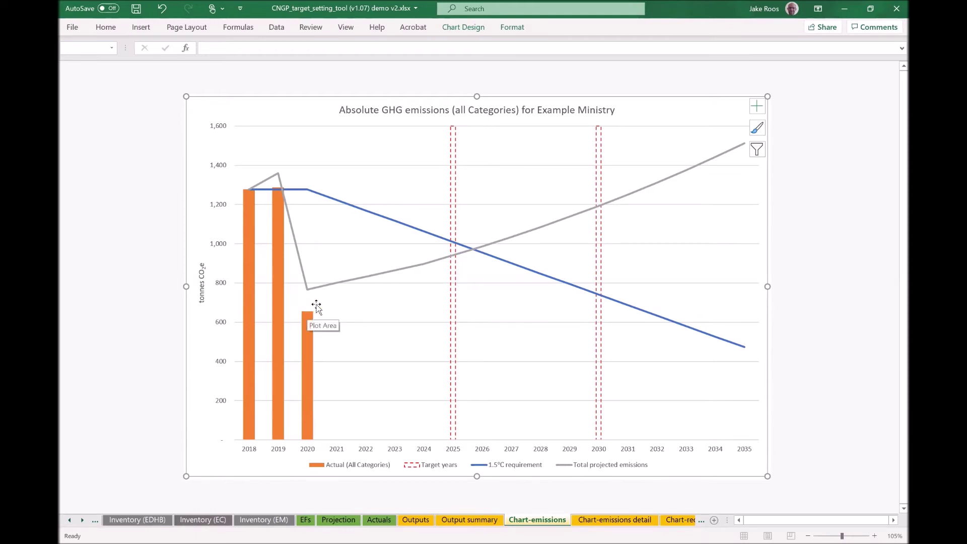
Set the BAU growth start year to 2020 on the Projection sheet and check the projected emissions in the absolute emissions chart.
{"action": "left_click", "coordinate": [337, 521]}
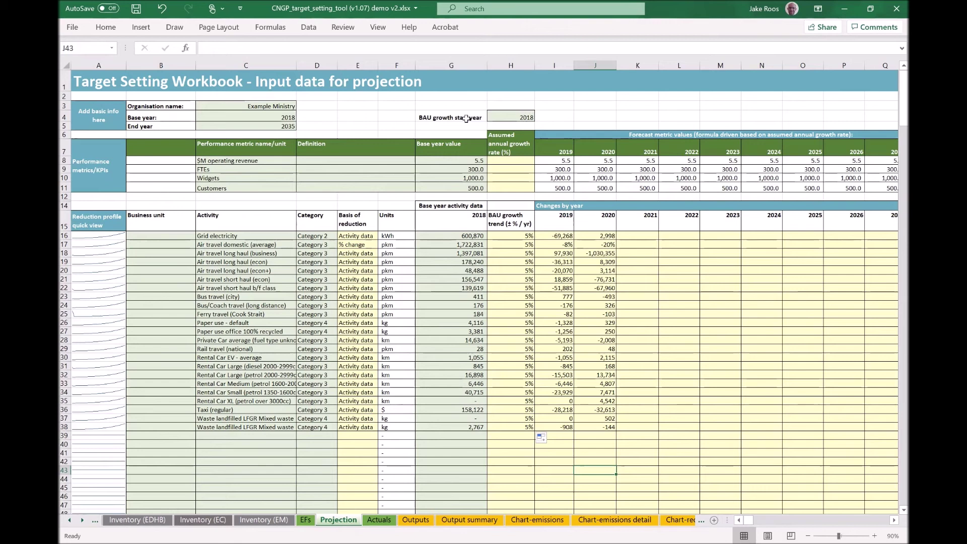
{"action": "left_click", "coordinate": [512, 112]}
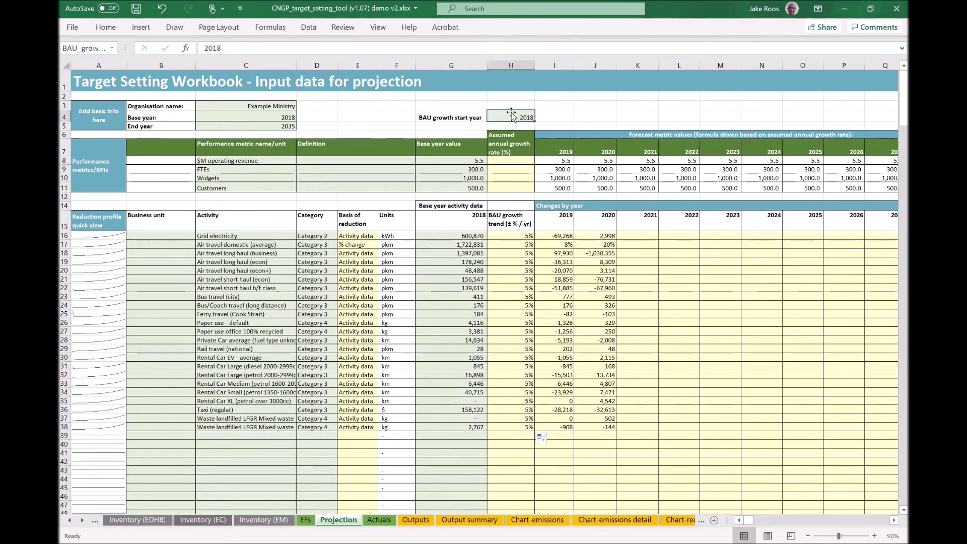
{"action": "type", "text": "2020"}
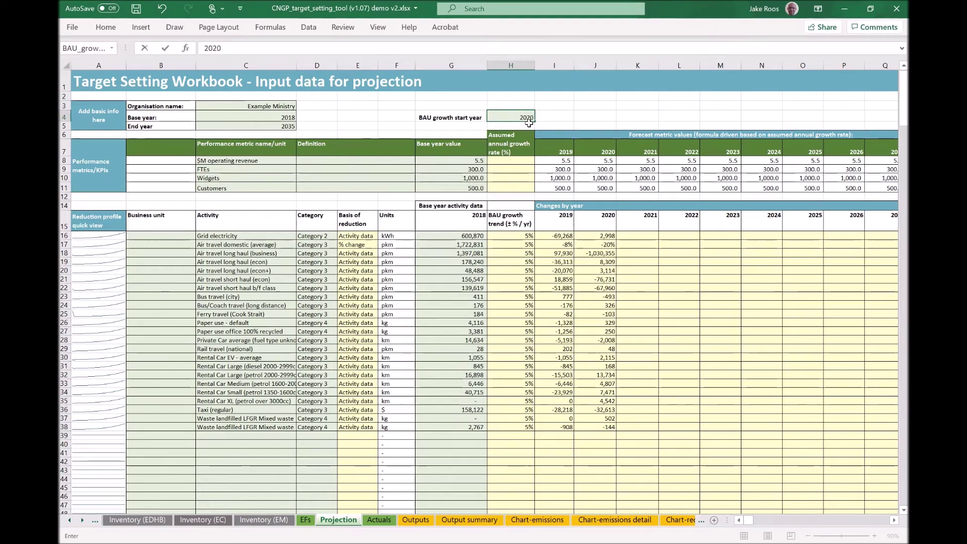
{"action": "key", "text": "Return"}
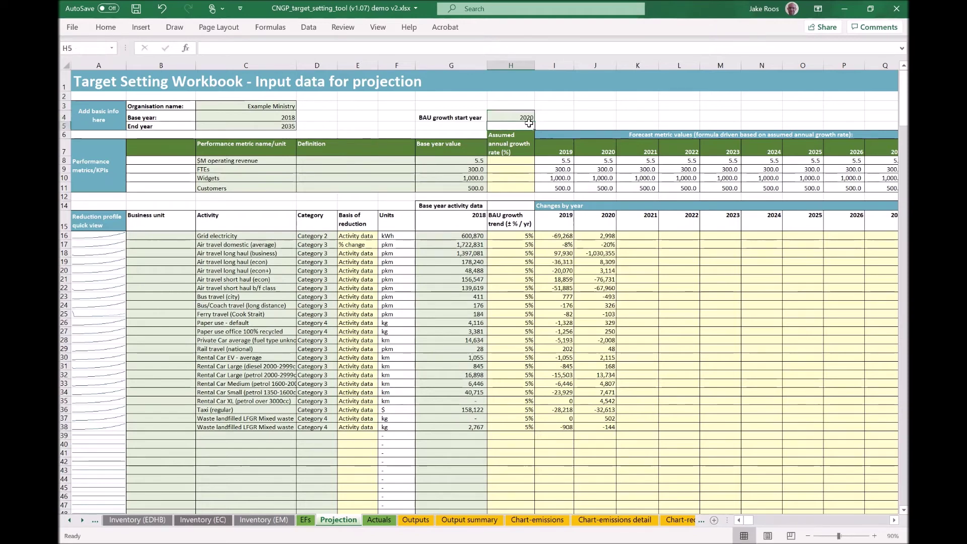
{"action": "left_click", "coordinate": [559, 519]}
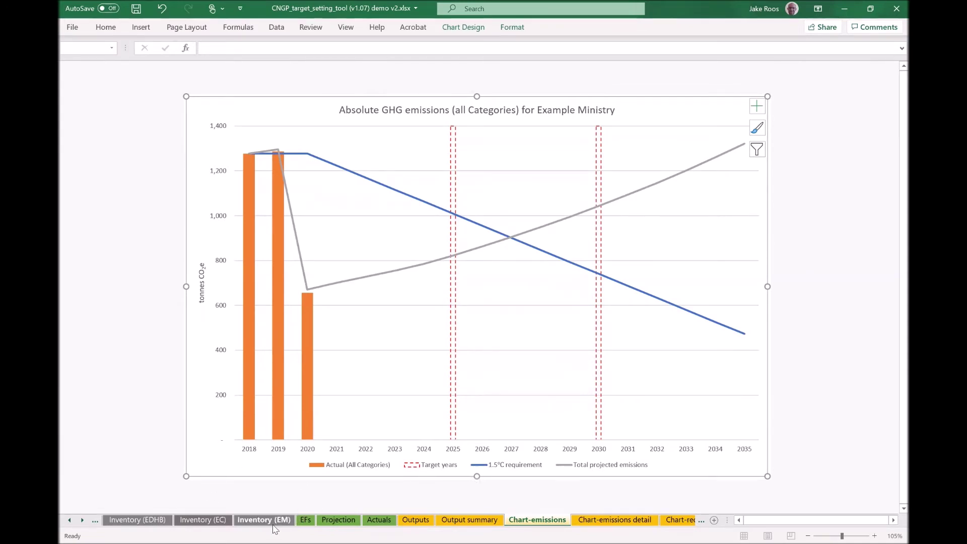
Set the BAU growth start year to 2025 and check projected emissions around the 2025 target year in the absolute emissions chart.
{"action": "left_click", "coordinate": [339, 519]}
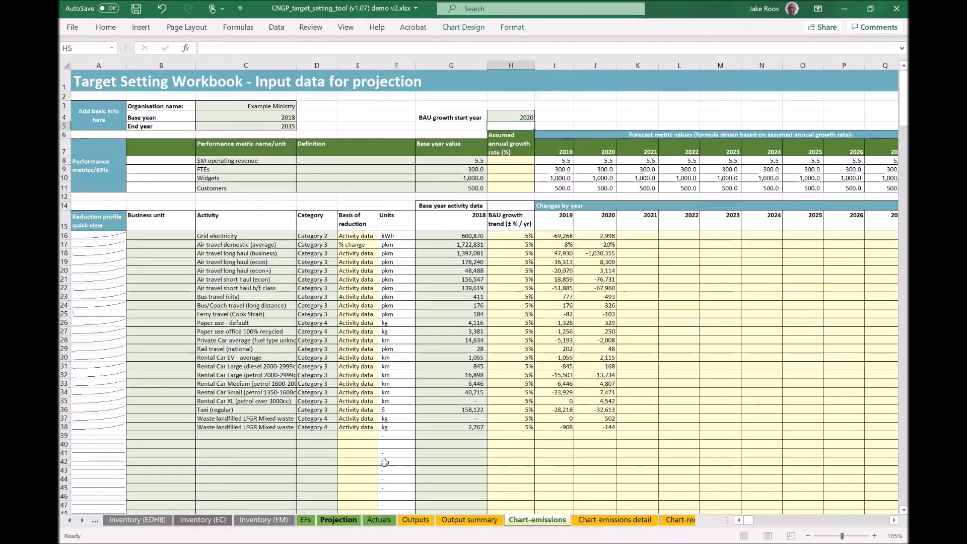
{"action": "left_click", "coordinate": [512, 117]}
{"action": "type", "text": "20"}
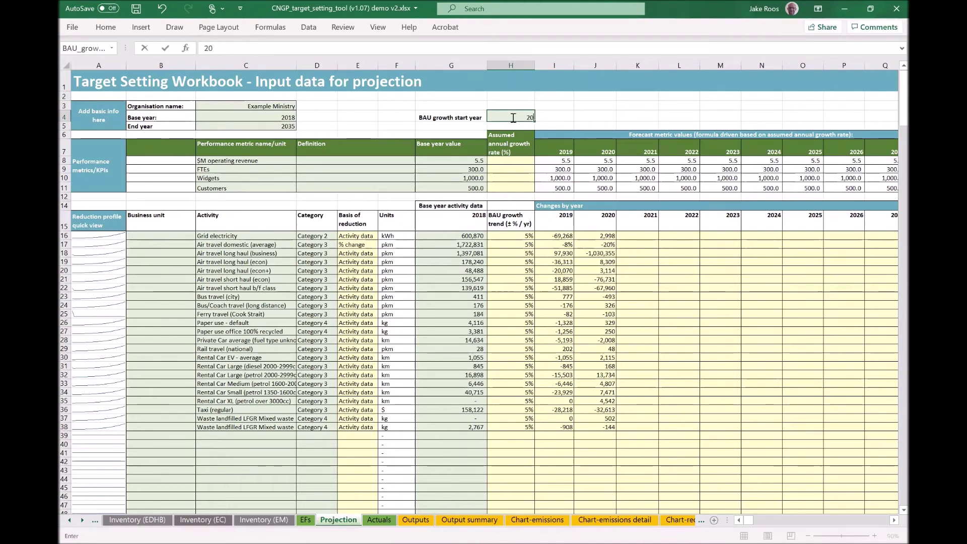
{"action": "key", "text": "Return"}
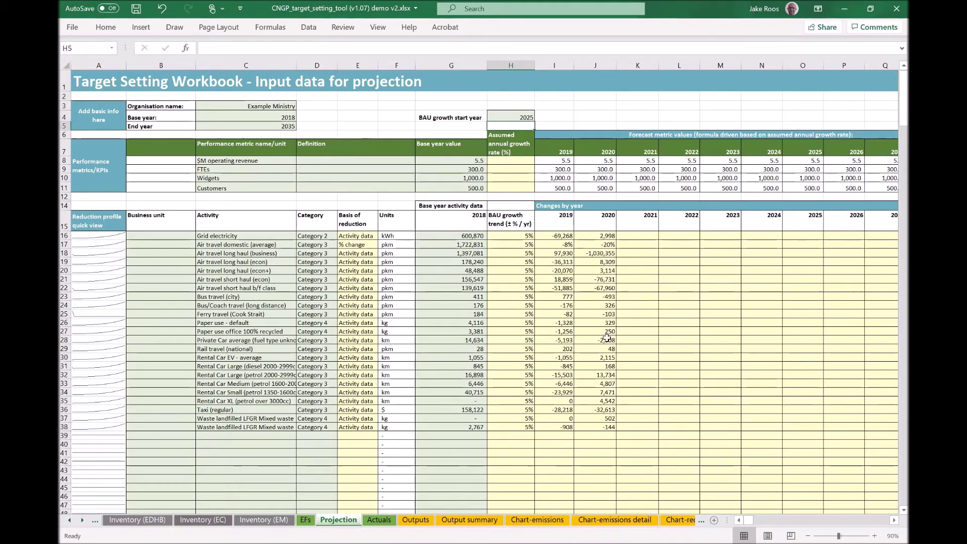
{"action": "left_click", "coordinate": [538, 520]}
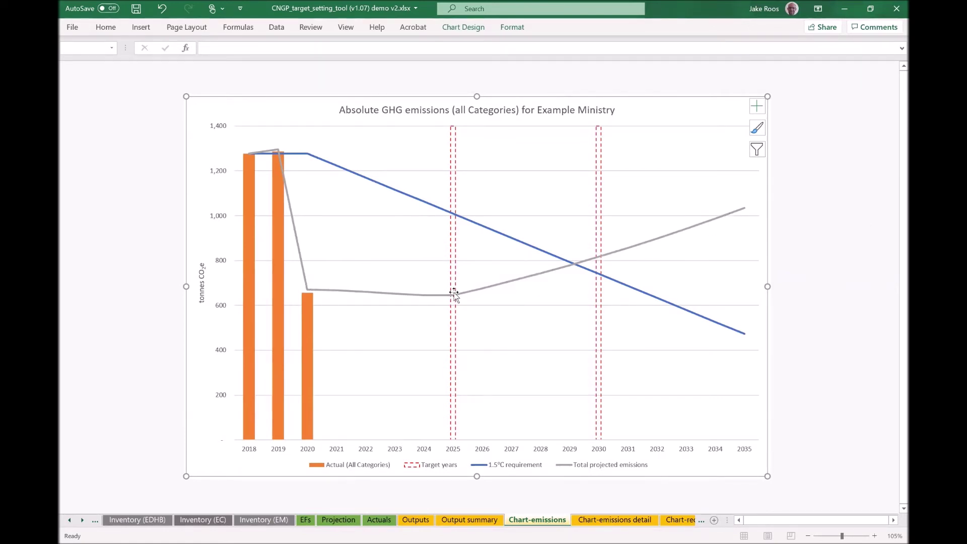
{"action": "mouse_move", "coordinate": [452, 297]}
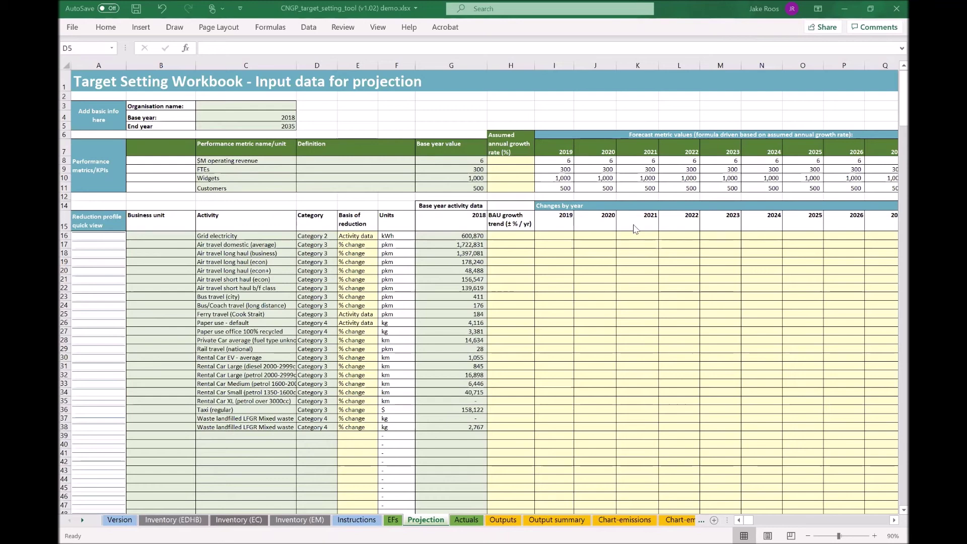
In O3 of the Inventory (EM) sheet, average the three yearly electricity quantities with =AVERAGE(D3,G3,J3).
{"action": "left_click", "coordinate": [461, 522]}
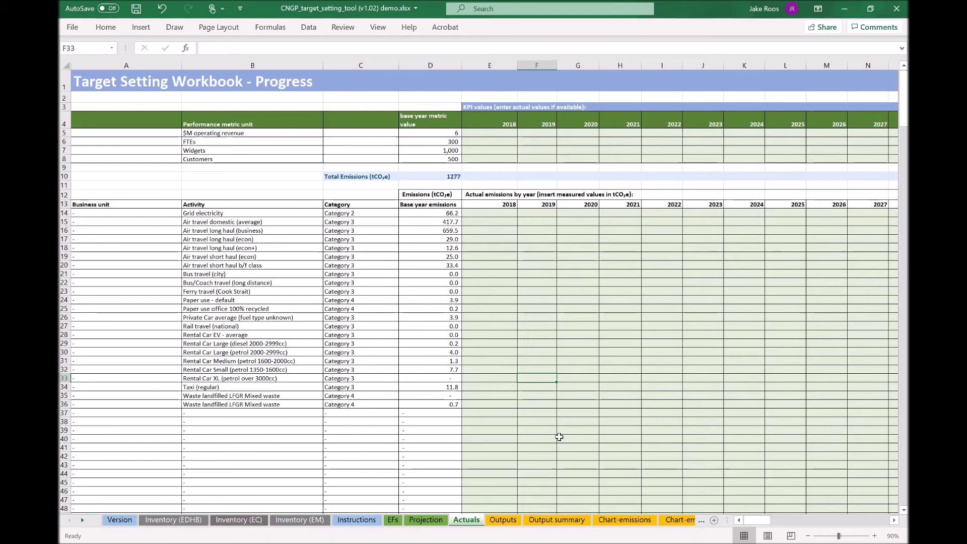
{"action": "left_click", "coordinate": [424, 523]}
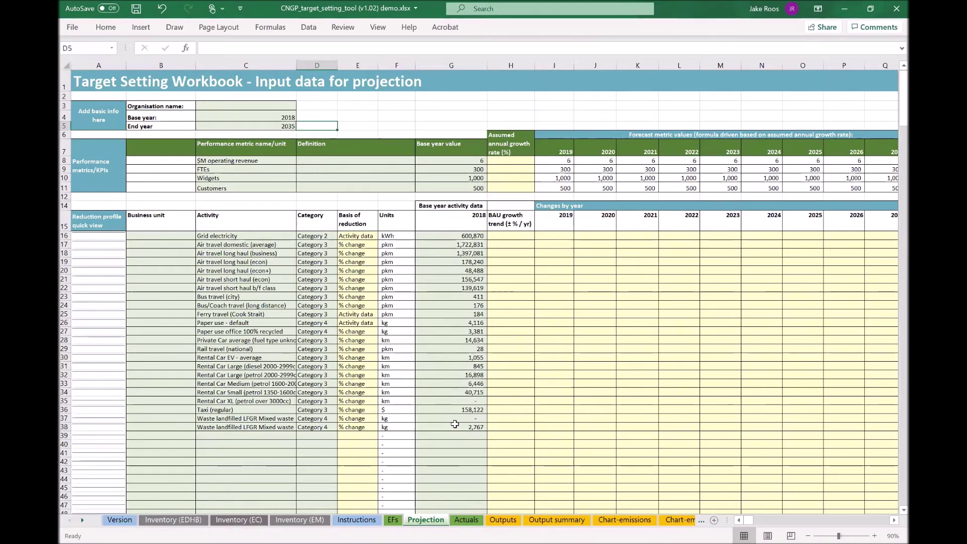
{"action": "left_click", "coordinate": [309, 520]}
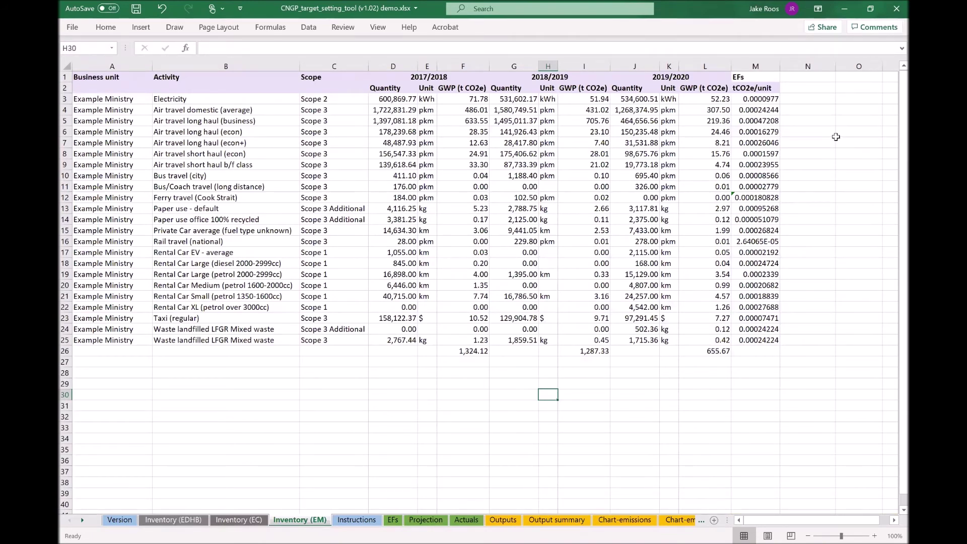
{"action": "left_click", "coordinate": [847, 99]}
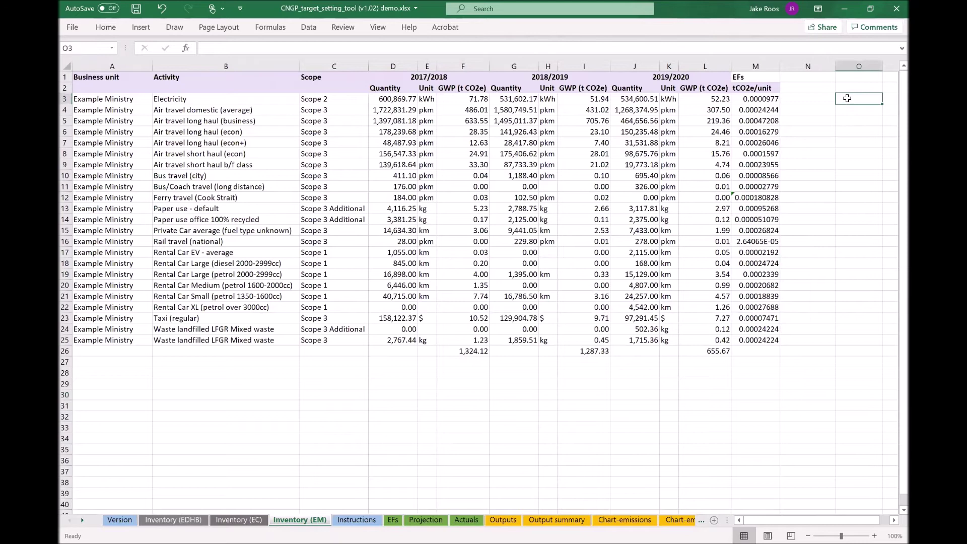
{"action": "type", "text": "="}
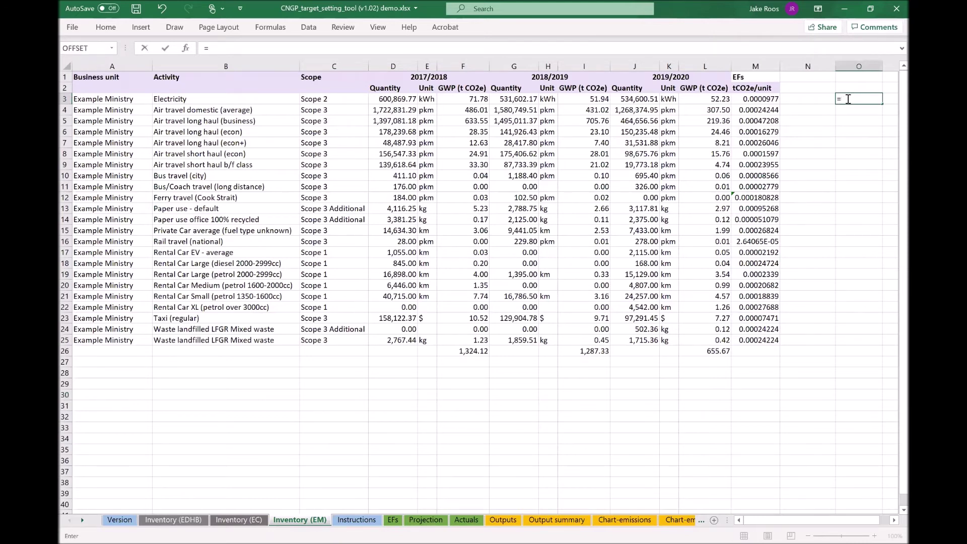
{"action": "type", "text": "average("}
{"action": "left_click", "coordinate": [410, 101]}
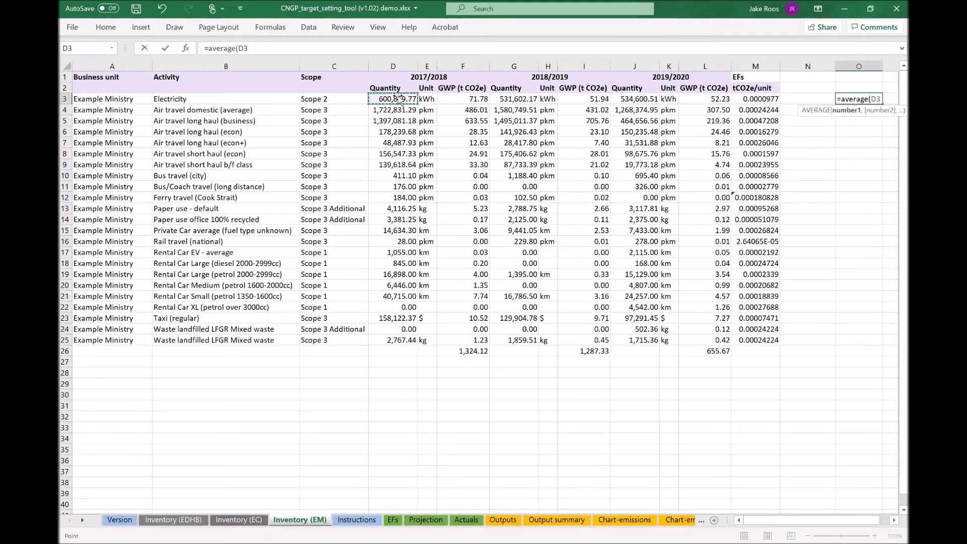
{"action": "type", "text": ","}
{"action": "left_click", "coordinate": [497, 99]}
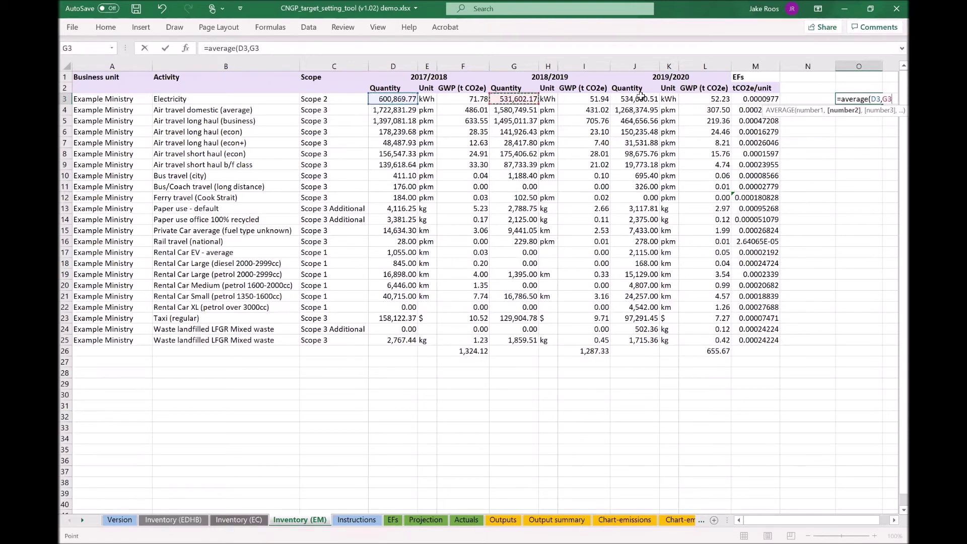
{"action": "type", "text": ","}
{"action": "left_click", "coordinate": [641, 99]}
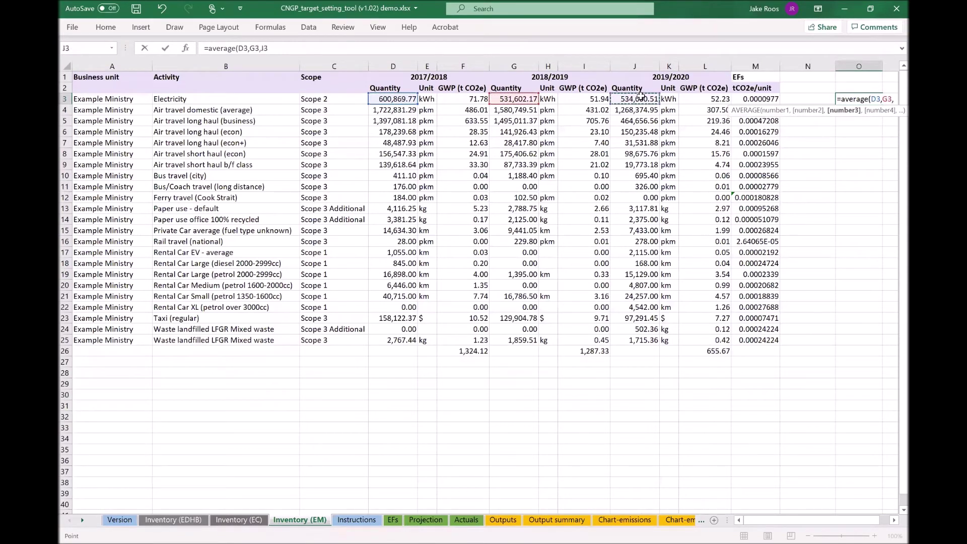
{"action": "key", "text": "Return"}
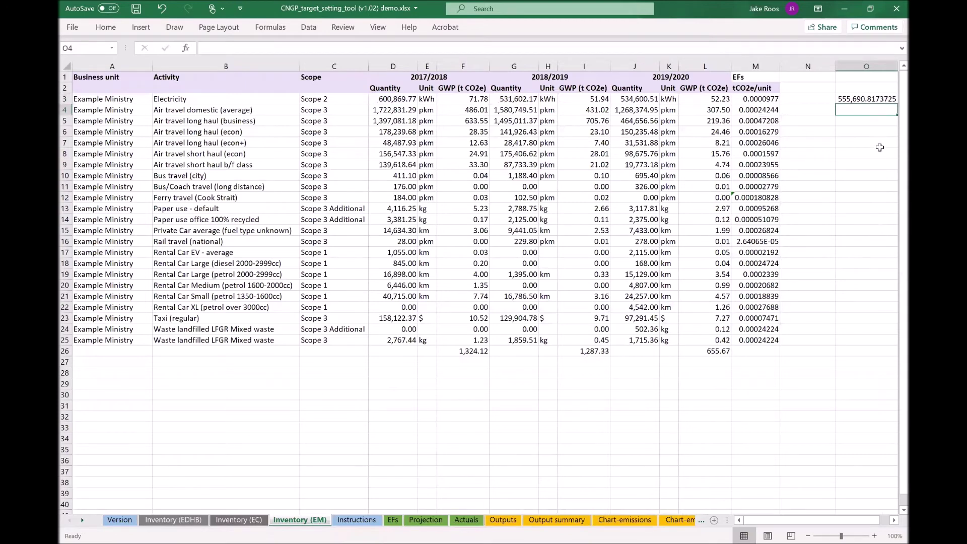
Format the electricity average in O3 to one decimal place and fill the formula down to O25 for all activities.
{"action": "left_click", "coordinate": [894, 519]}
{"action": "left_click", "coordinate": [791, 97]}
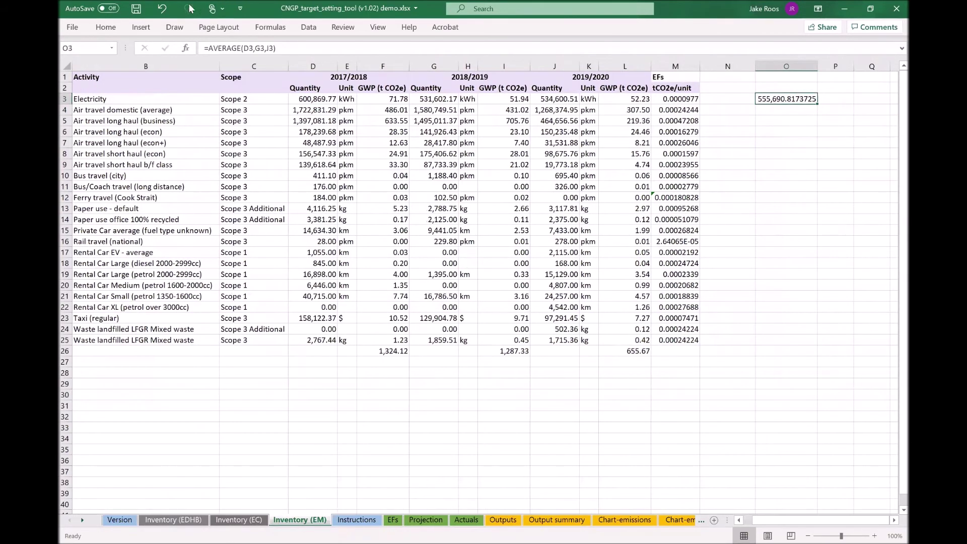
{"action": "left_click", "coordinate": [492, 68]}
{"action": "left_click", "coordinate": [492, 69]}
{"action": "left_click", "coordinate": [492, 69]}
{"action": "left_click", "coordinate": [492, 68]}
{"action": "left_click", "coordinate": [492, 69]}
{"action": "left_click", "coordinate": [492, 68]}
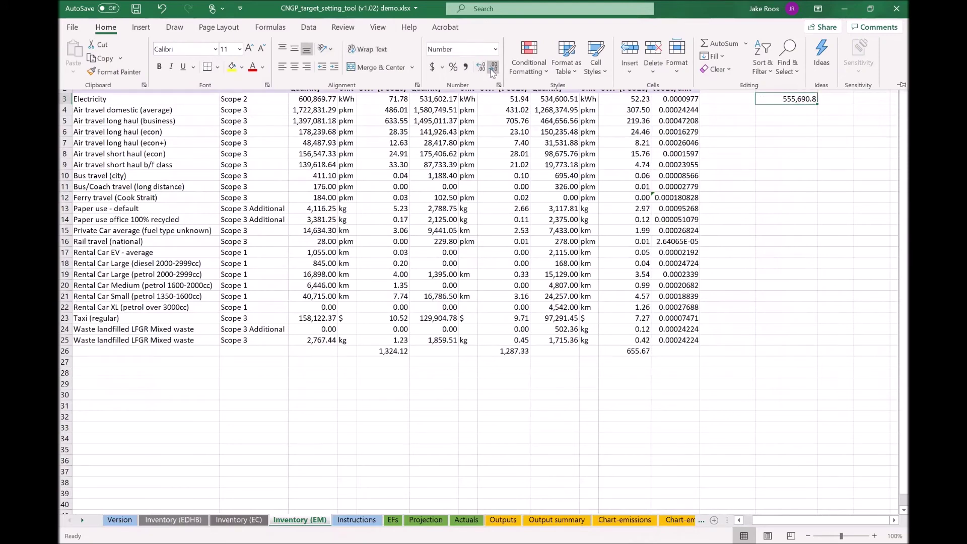
{"action": "left_click", "coordinate": [815, 110]}
{"action": "left_click_drag", "start_coordinate": [817, 105], "coordinate": [778, 343]}
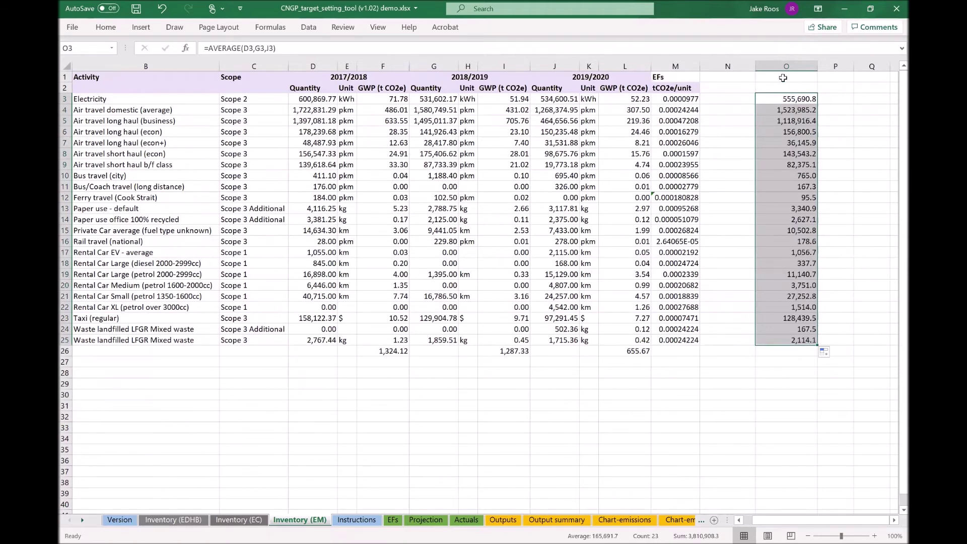
Label the averages column with "2017-2020" in O1 and "Averaged data" in O2.
{"action": "left_click", "coordinate": [772, 73]}
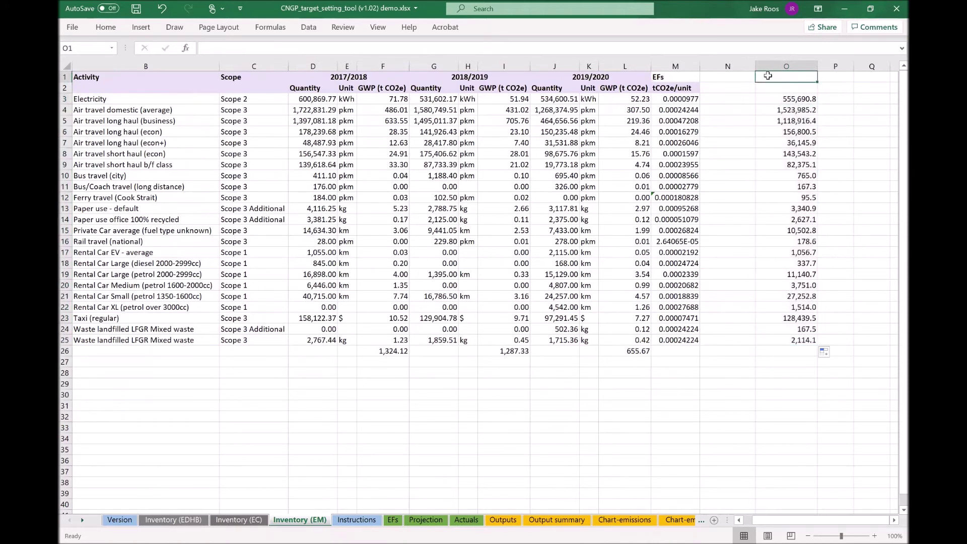
{"action": "type", "text": "2017-2020"}
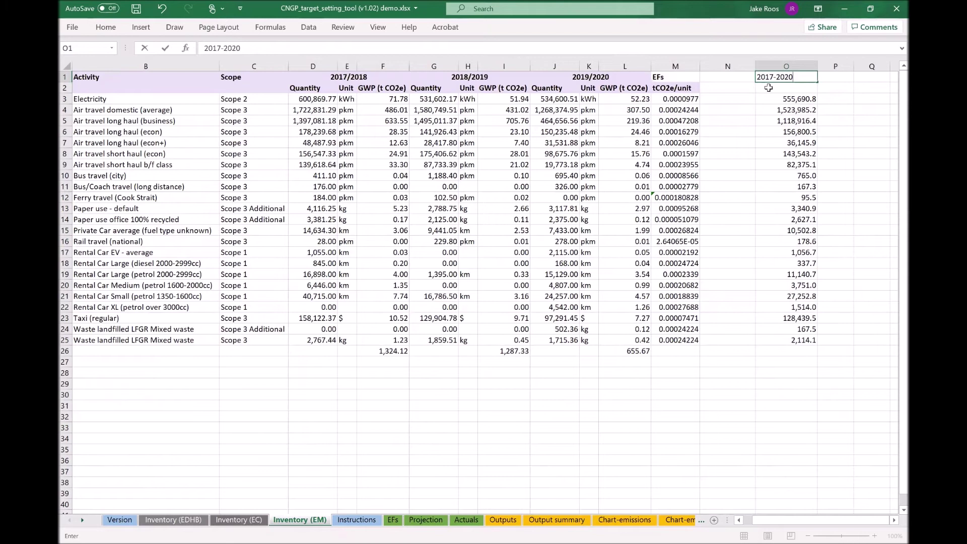
{"action": "left_click", "coordinate": [769, 88]}
{"action": "type", "text": "Averaged data"}
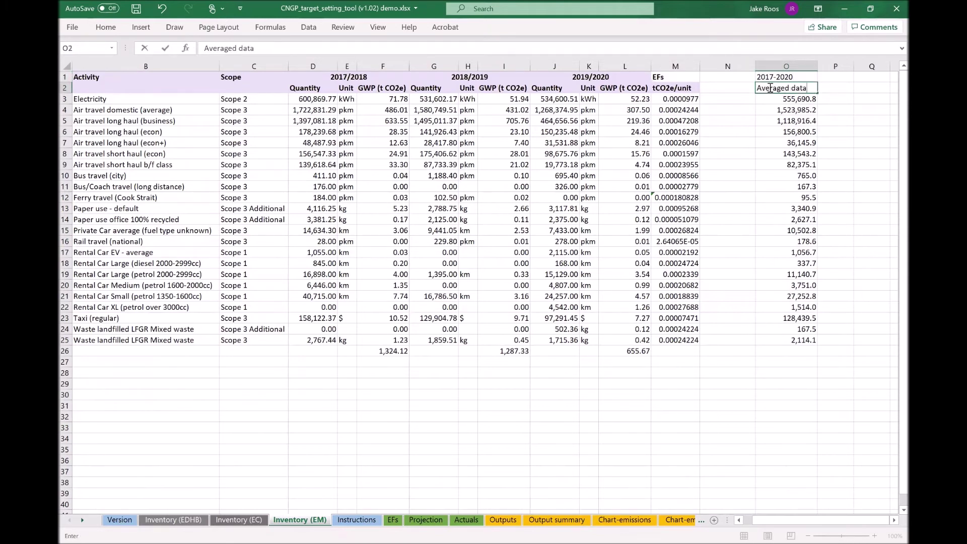
{"action": "key", "text": "Return"}
Copy the averages O3:O25 and paste them as values into the Projection sheet's base year activity data, starting at G16.
{"action": "left_click_drag", "start_coordinate": [780, 338], "coordinate": [778, 100]}
{"action": "key", "text": "ctrl+c"}
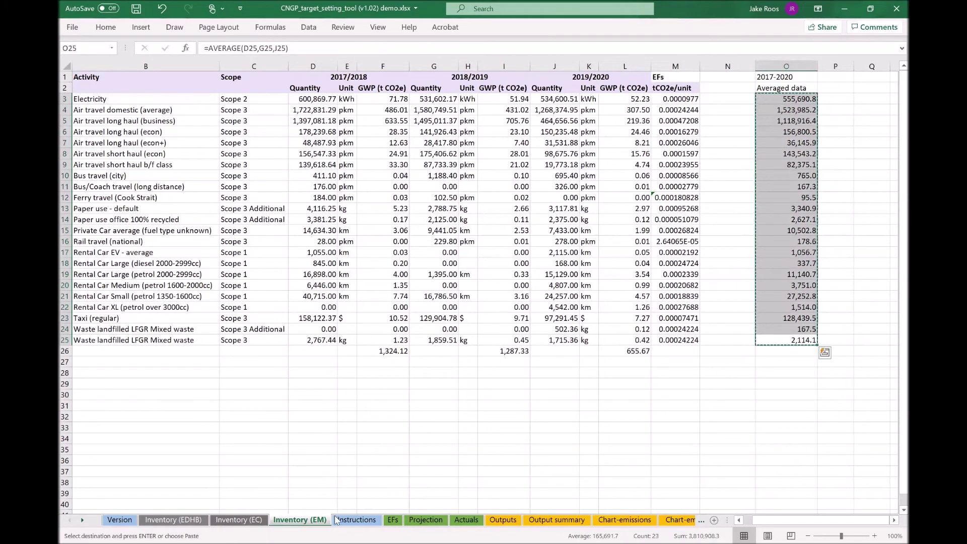
{"action": "left_click", "coordinate": [426, 520]}
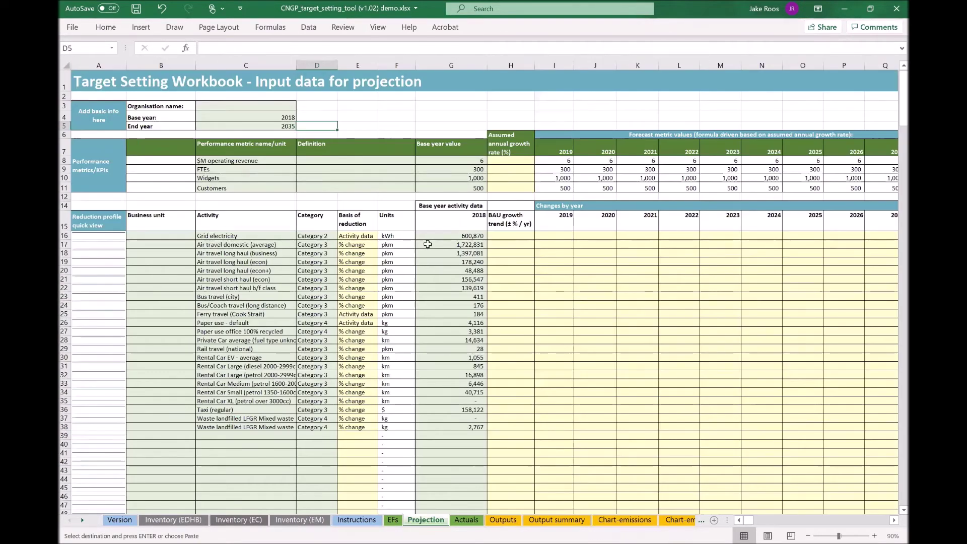
{"action": "left_click", "coordinate": [445, 237]}
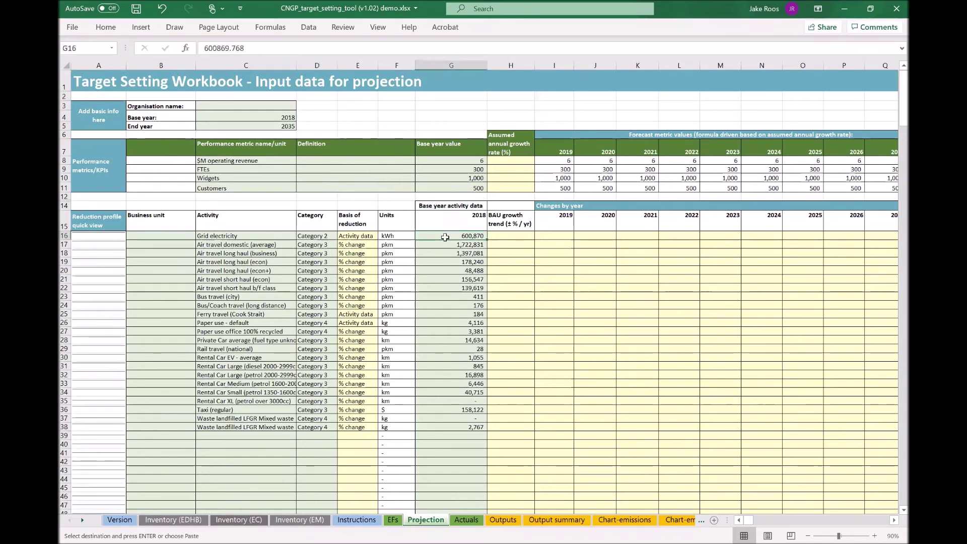
{"action": "right_click", "coordinate": [445, 237]}
{"action": "left_click", "coordinate": [487, 291]}
{"action": "left_click", "coordinate": [529, 378]}
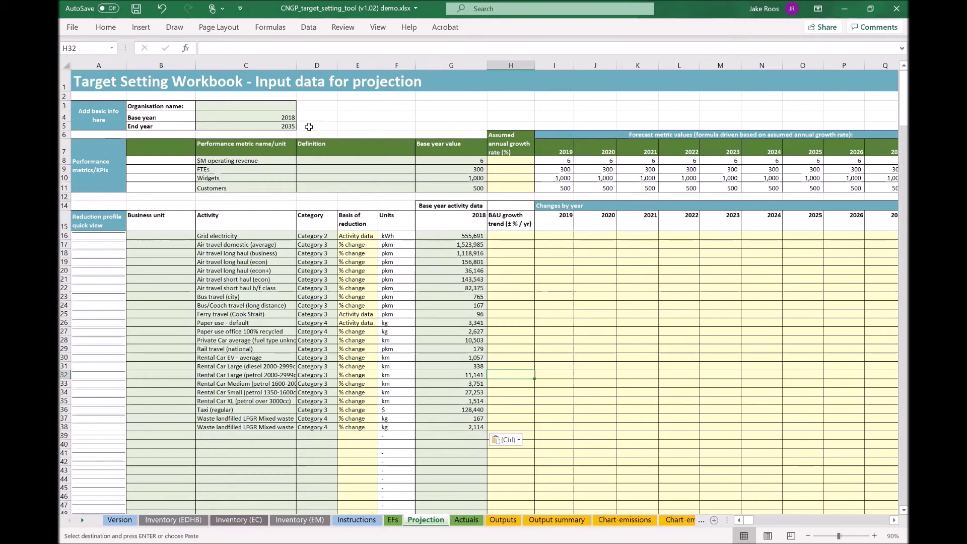
Set the base year on the Projection sheet to 2020, the last year of the averaged period.
{"action": "left_click", "coordinate": [283, 115]}
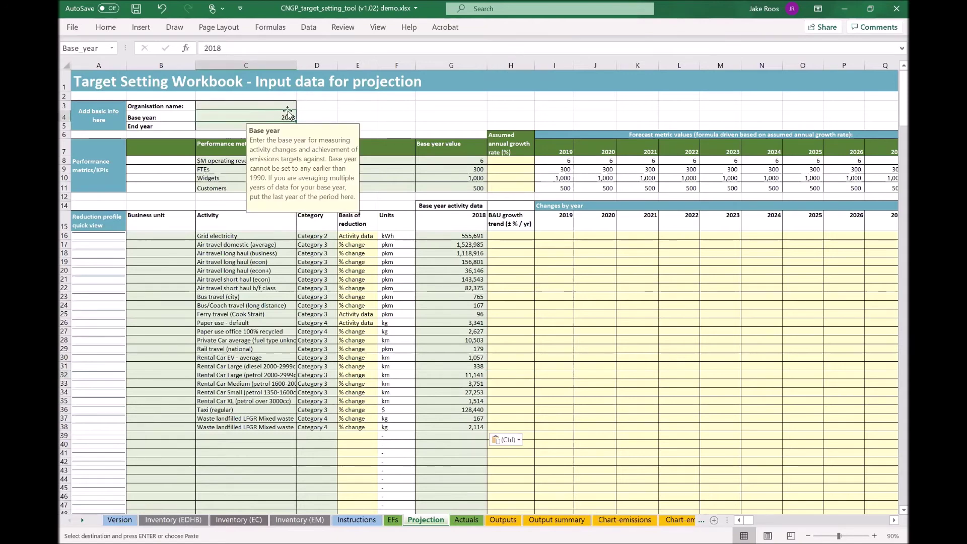
{"action": "left_click", "coordinate": [321, 117]}
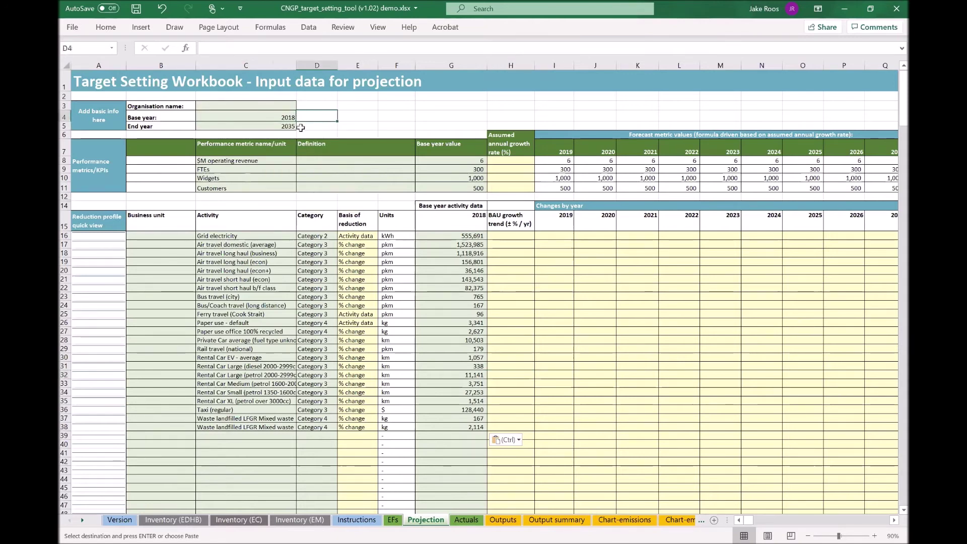
{"action": "left_click", "coordinate": [268, 114]}
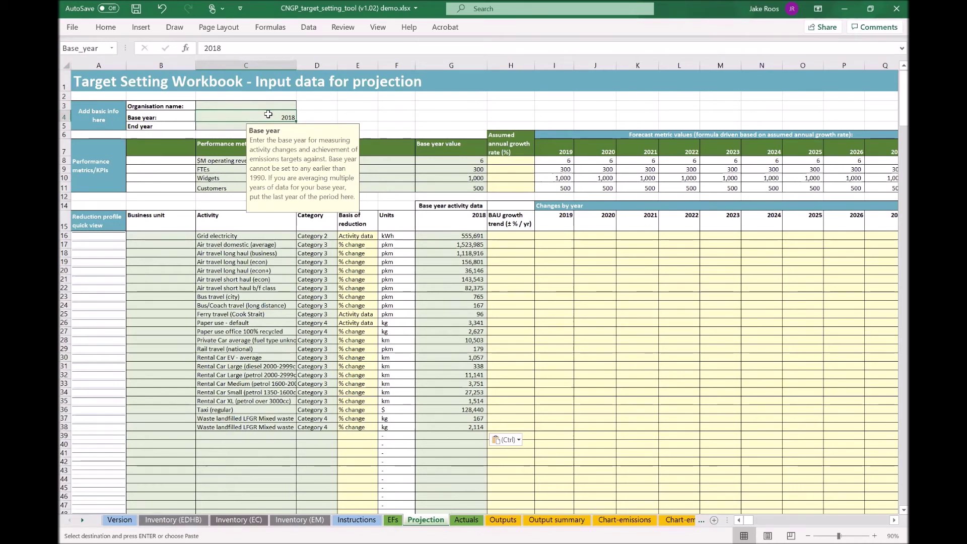
{"action": "type", "text": "2020"}
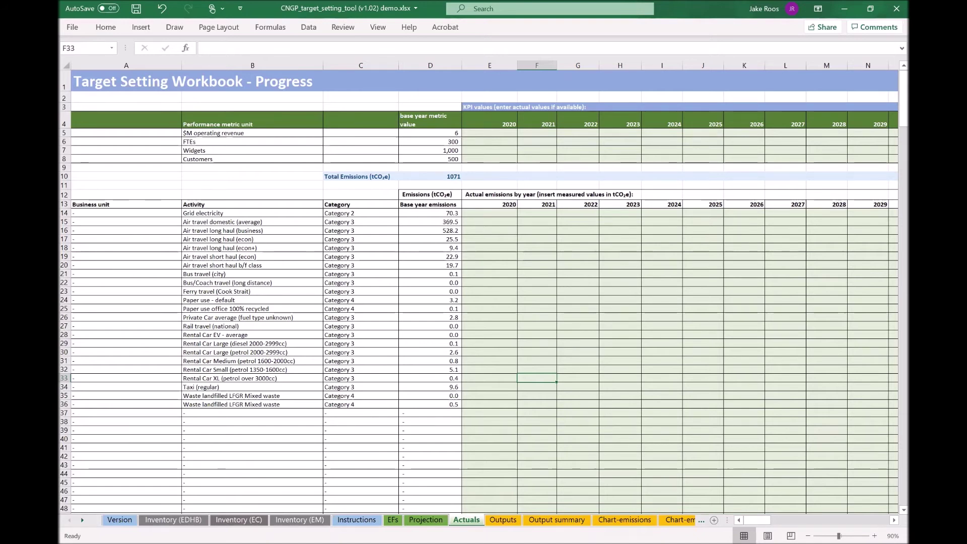
Paste the 2019/2020 emissions L3:L25 from Inventory (EM) as values into Actuals from E14, and view the absolute emissions chart.
{"action": "left_click", "coordinate": [294, 524]}
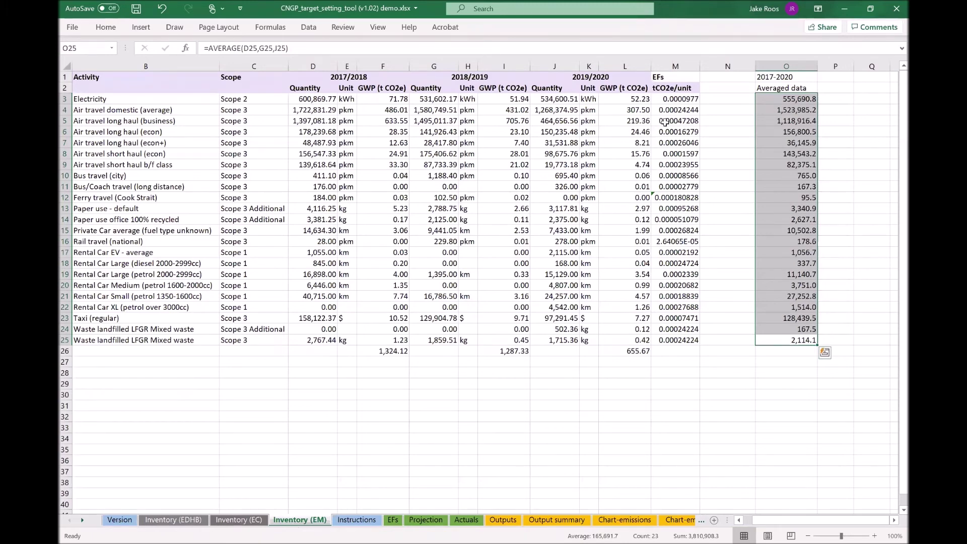
{"action": "left_click", "coordinate": [623, 99]}
{"action": "left_click_drag", "start_coordinate": [623, 104], "coordinate": [619, 336]}
{"action": "key", "text": "ctrl+c"}
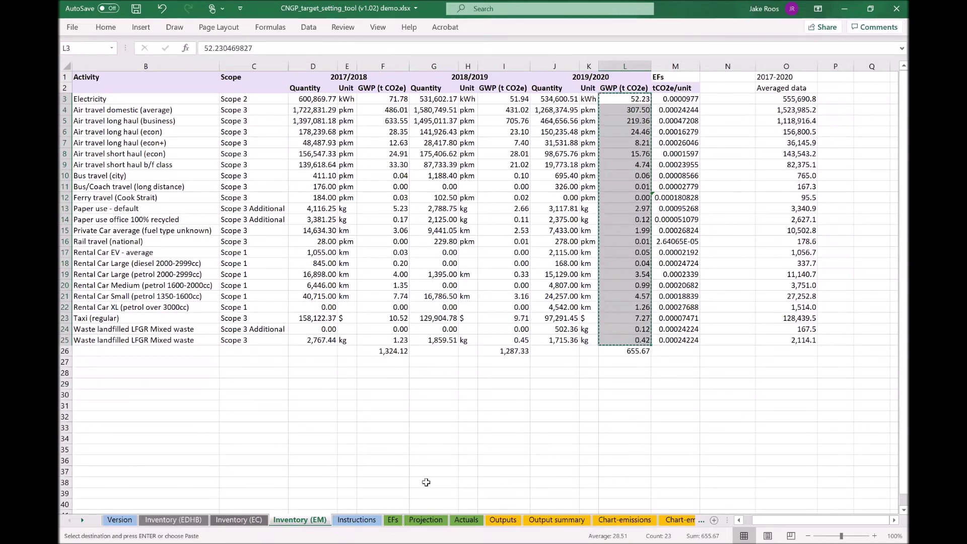
{"action": "left_click", "coordinate": [467, 520]}
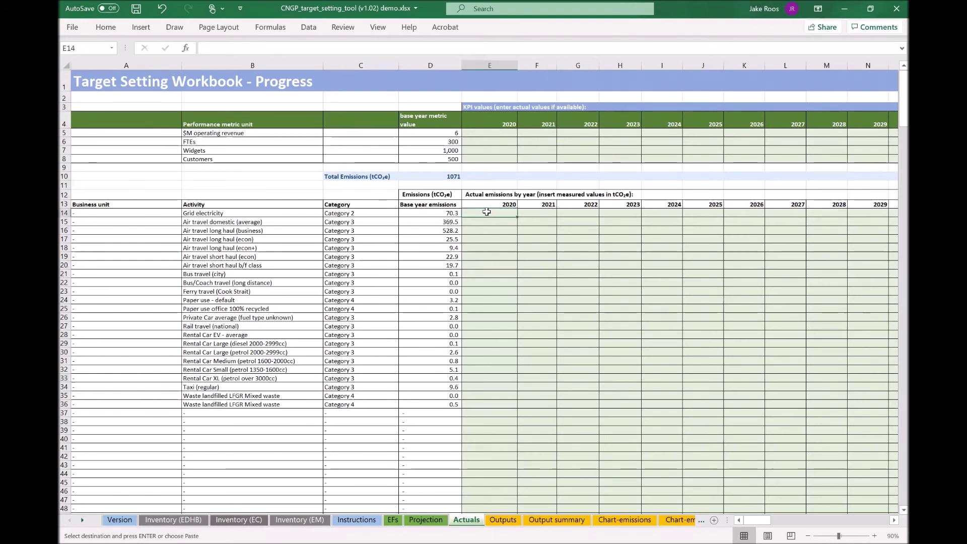
{"action": "key", "text": "shift+F10"}
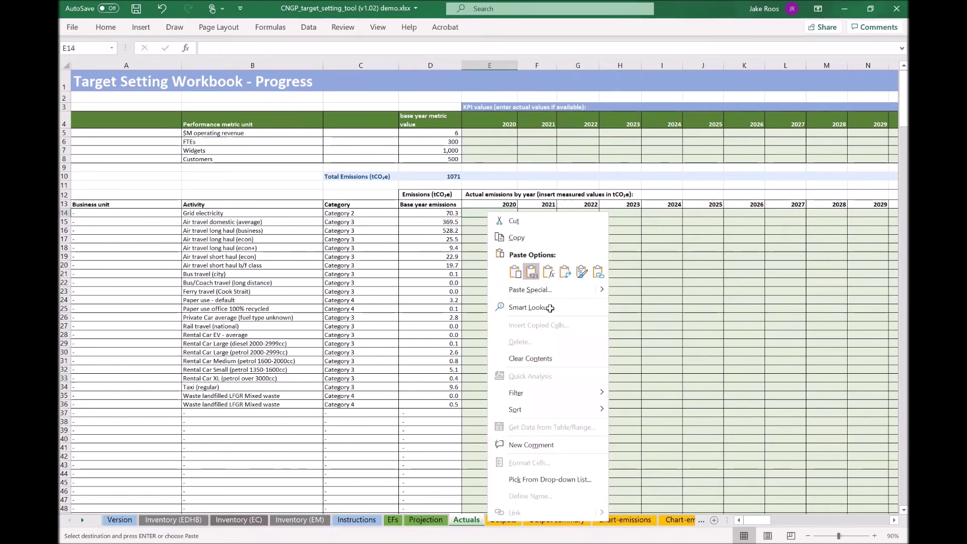
{"action": "key", "text": "v"}
{"action": "left_click", "coordinate": [546, 333]}
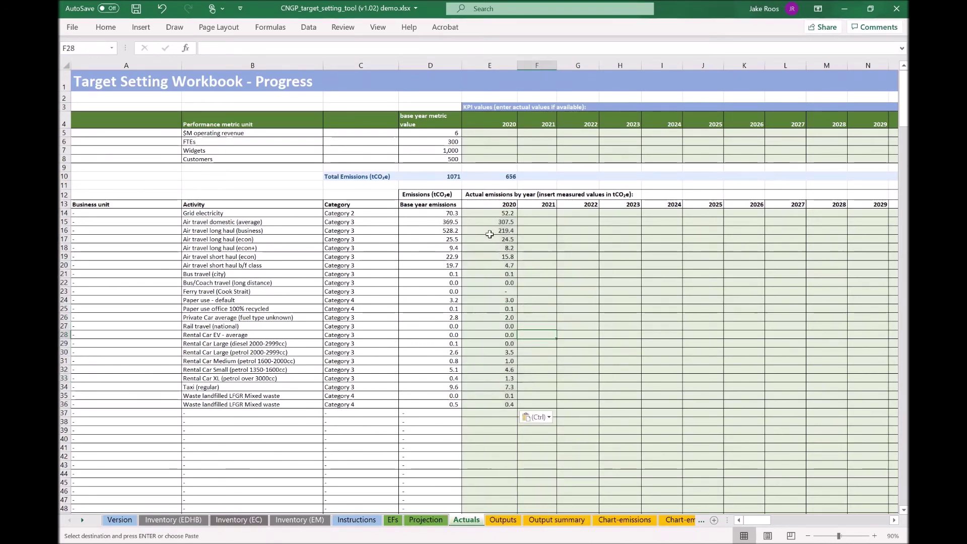
{"action": "left_click", "coordinate": [441, 177]}
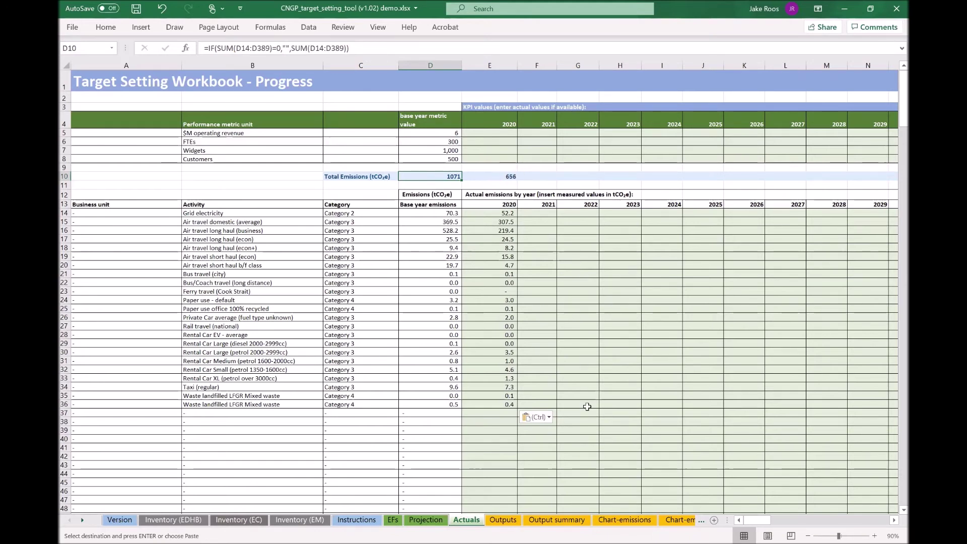
{"action": "left_click", "coordinate": [614, 523]}
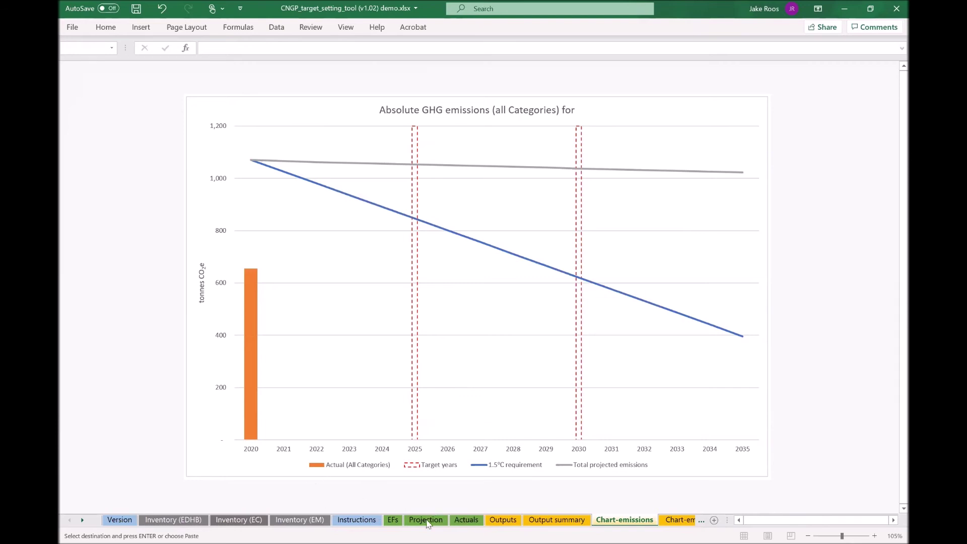
Set the base year on the Projection sheet back to 2018.
{"action": "left_click", "coordinate": [435, 521]}
{"action": "left_click", "coordinate": [426, 520]}
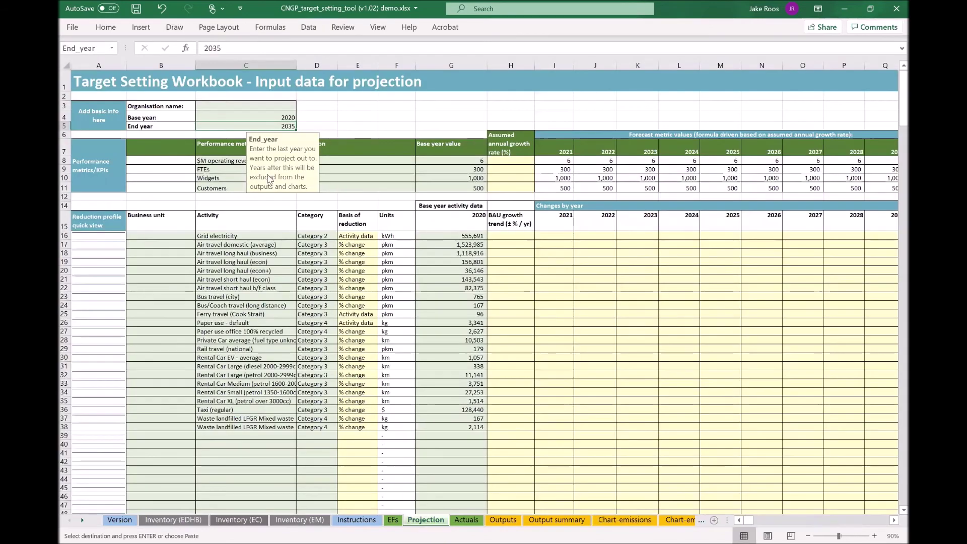
{"action": "left_click", "coordinate": [279, 117]}
{"action": "type", "text": "2018"}
{"action": "key", "text": "Return"}
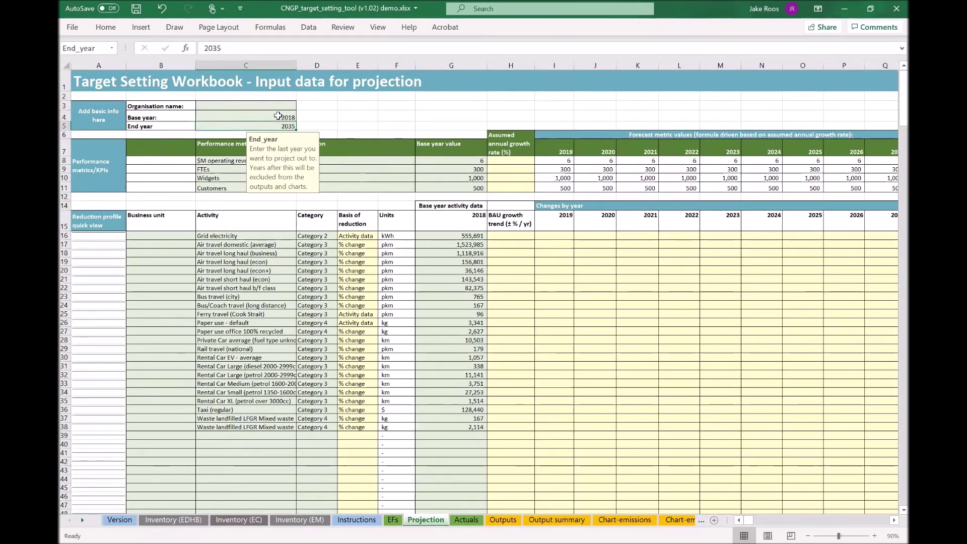
On the Actuals sheet, copy the emissions in E14:E36 into the 2020 column, starting at G14.
{"action": "left_click", "coordinate": [466, 521]}
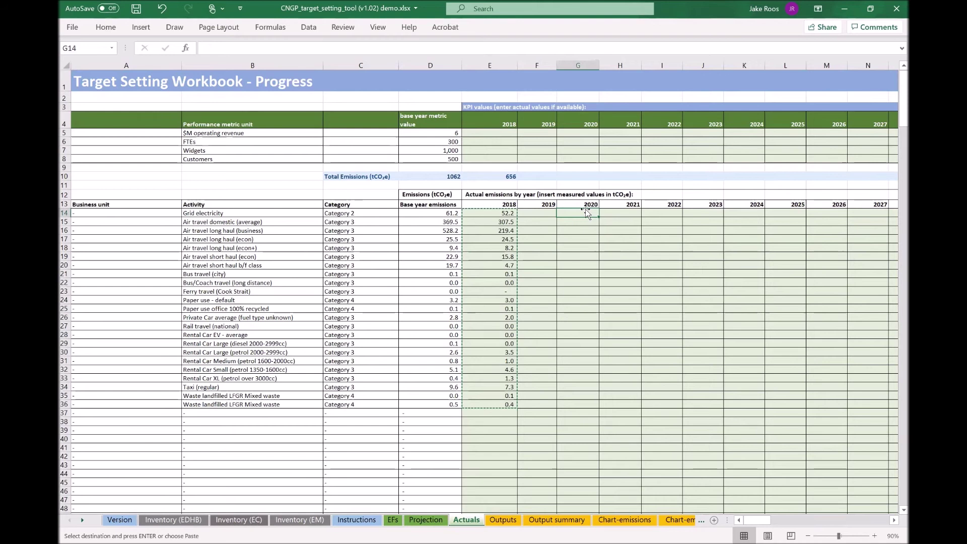
{"action": "key", "text": "ctrl+v"}
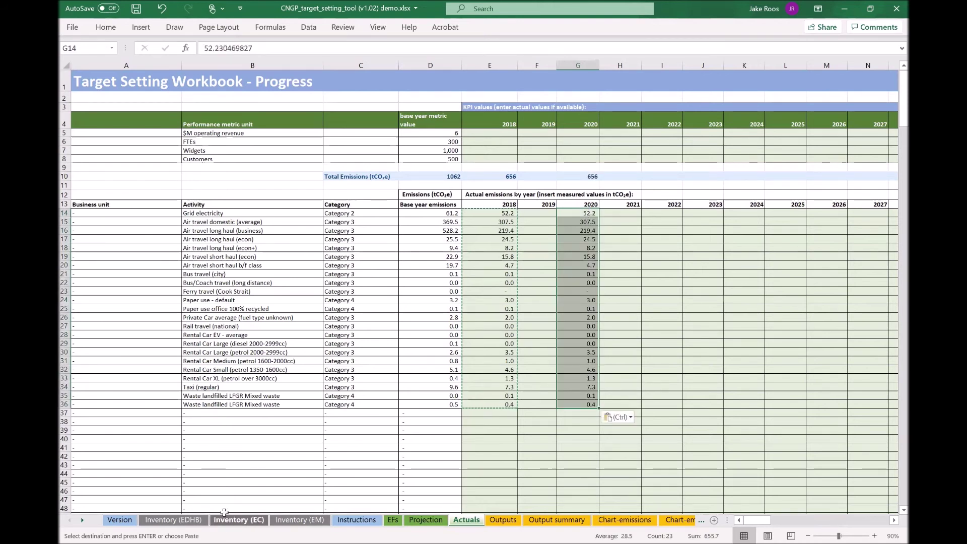
Copy the 2018/2019 emissions I3:I25 from Inventory (EM) and paste them as values into the Actuals 2019 column from F14.
{"action": "left_click", "coordinate": [300, 520]}
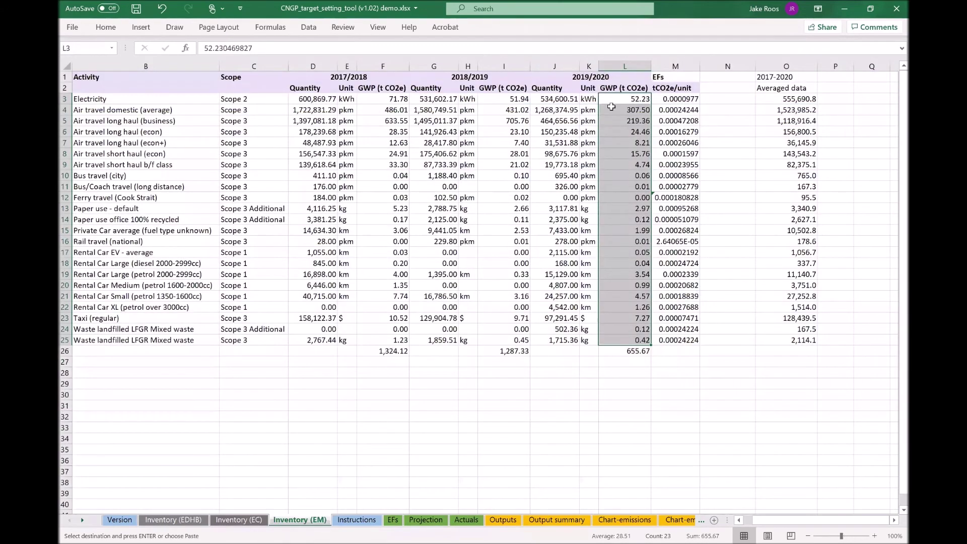
{"action": "left_click_drag", "start_coordinate": [518, 99], "coordinate": [504, 342]}
{"action": "key", "text": "ctrl+c"}
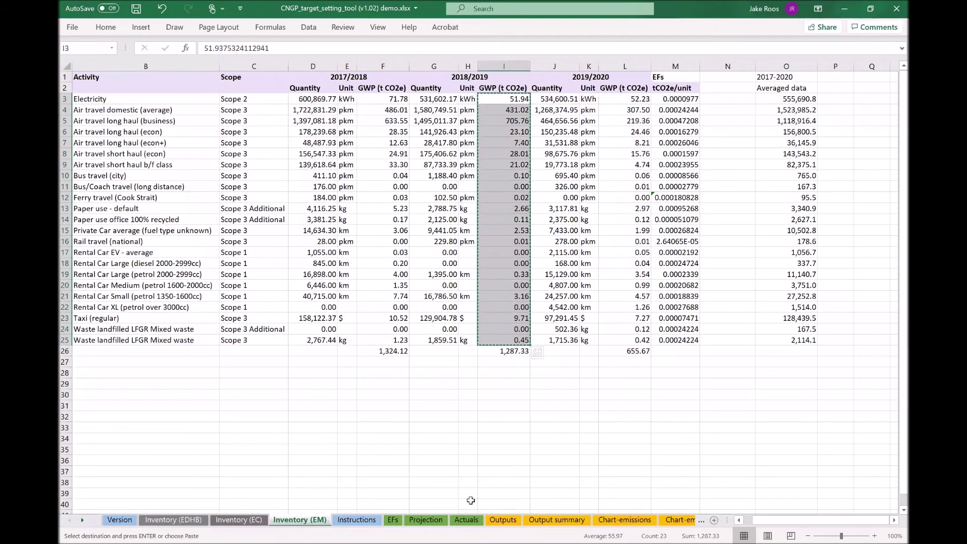
{"action": "left_click", "coordinate": [476, 523]}
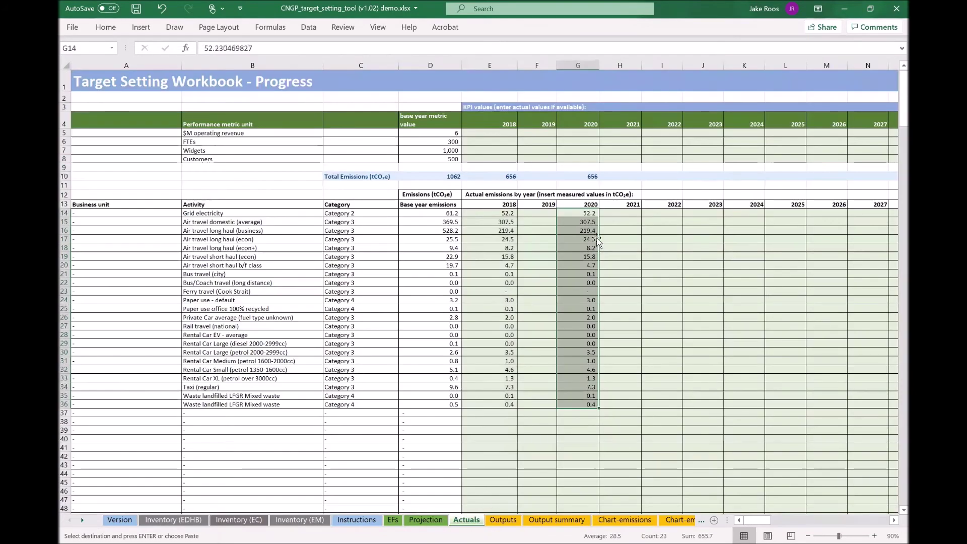
{"action": "left_click", "coordinate": [535, 214]}
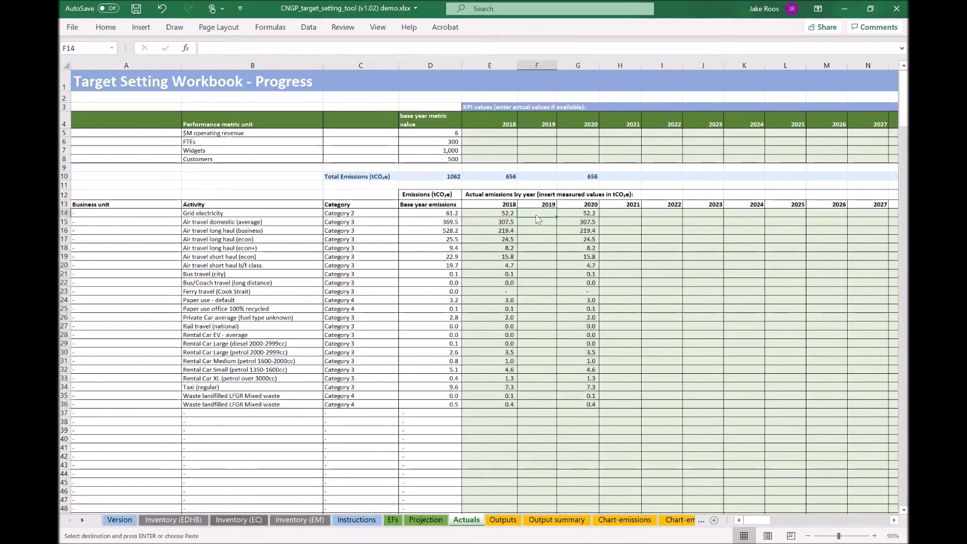
{"action": "right_click", "coordinate": [536, 214]}
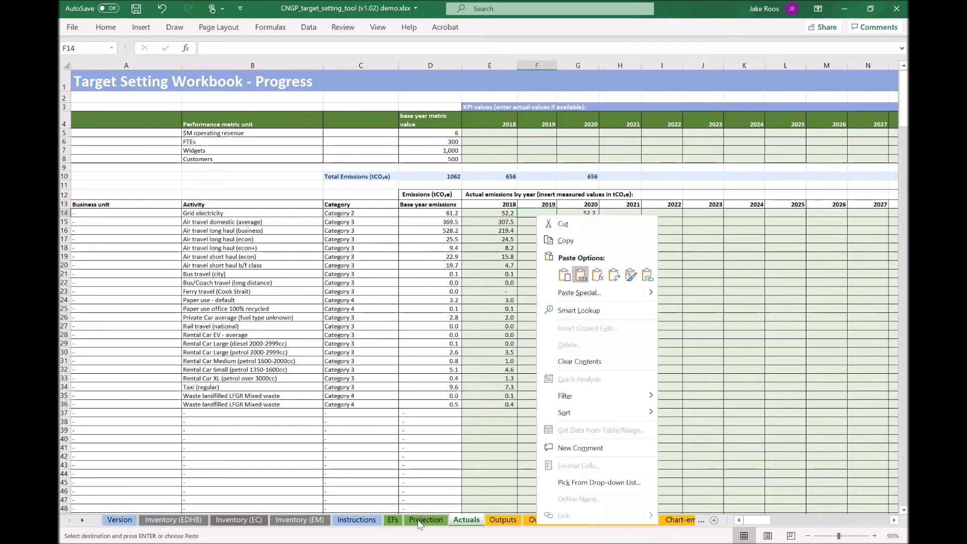
Paste the 2017/2018 emissions F3:F25 from Inventory (EM) as values into Actuals from E14, and view the absolute emissions chart.
{"action": "left_click", "coordinate": [293, 521]}
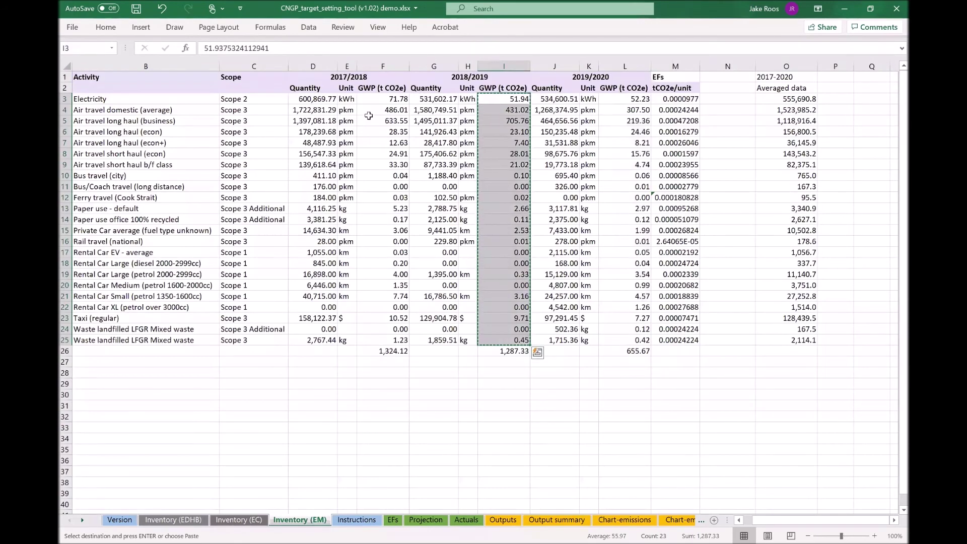
{"action": "left_click_drag", "start_coordinate": [374, 99], "coordinate": [379, 339]}
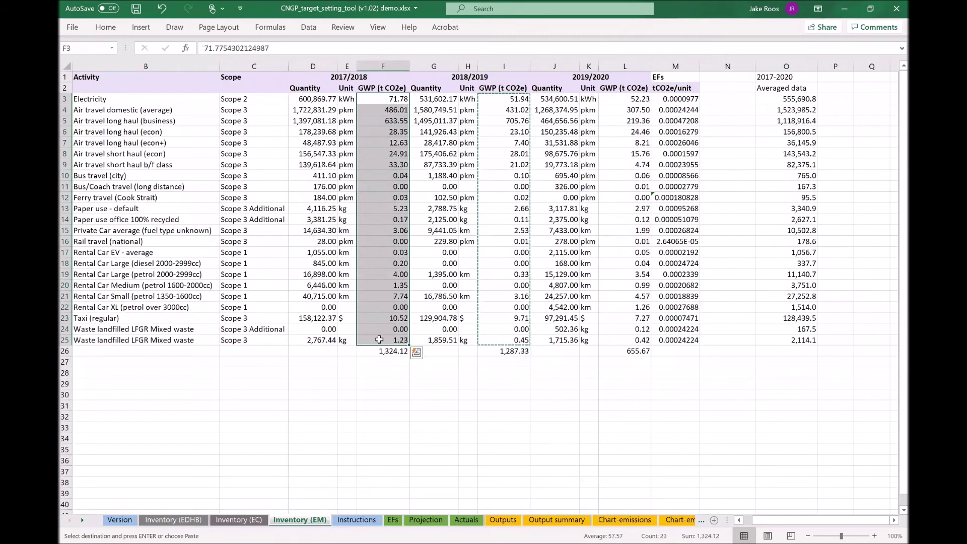
{"action": "left_click", "coordinate": [466, 520]}
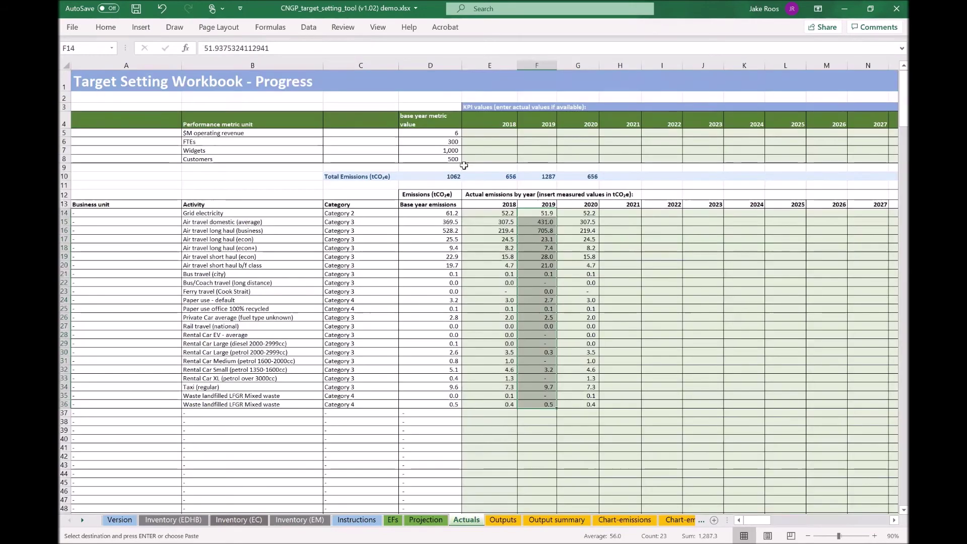
{"action": "left_click", "coordinate": [484, 213]}
{"action": "right_click", "coordinate": [484, 213]}
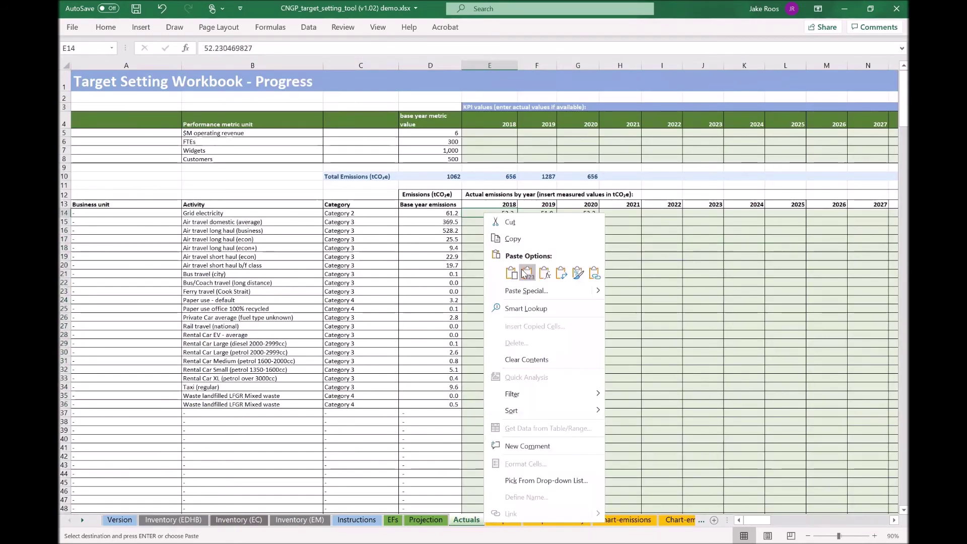
{"action": "left_click", "coordinate": [526, 273]}
{"action": "left_click", "coordinate": [625, 520]}
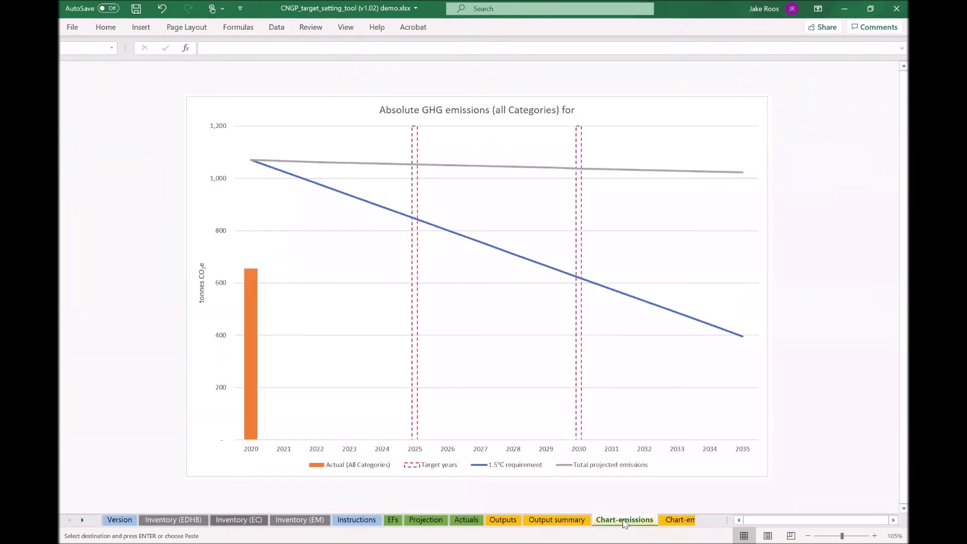
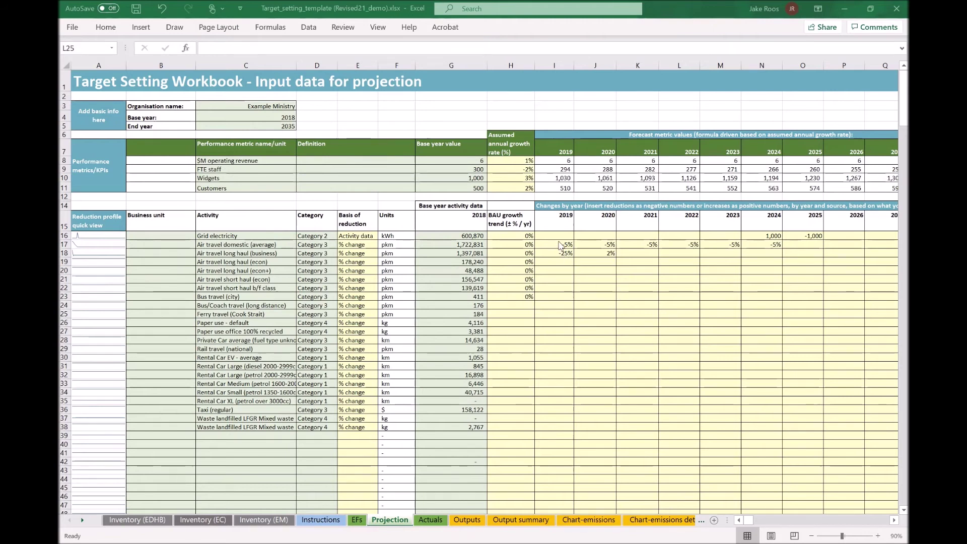
Clear the yearly percentage changes in I17:N18 for domestic and long haul business air travel on the Projection sheet.
{"action": "left_click", "coordinate": [565, 271]}
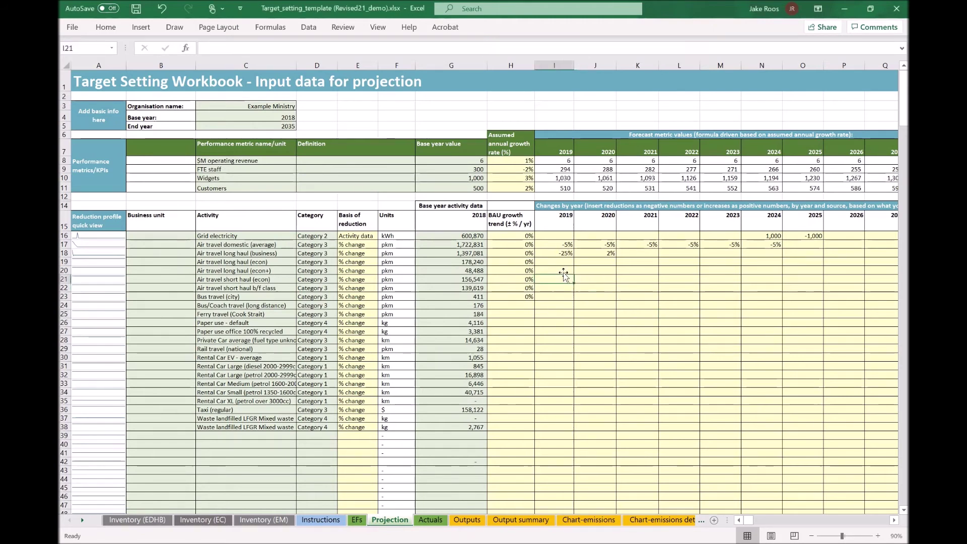
{"action": "left_click_drag", "start_coordinate": [561, 244], "coordinate": [781, 256]}
{"action": "key", "text": "Delete"}
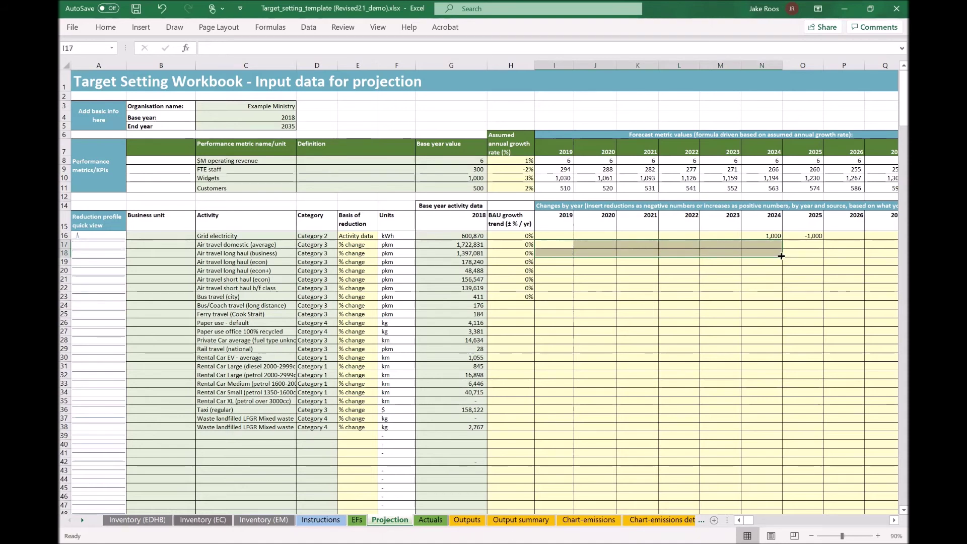
{"action": "left_click", "coordinate": [609, 260]}
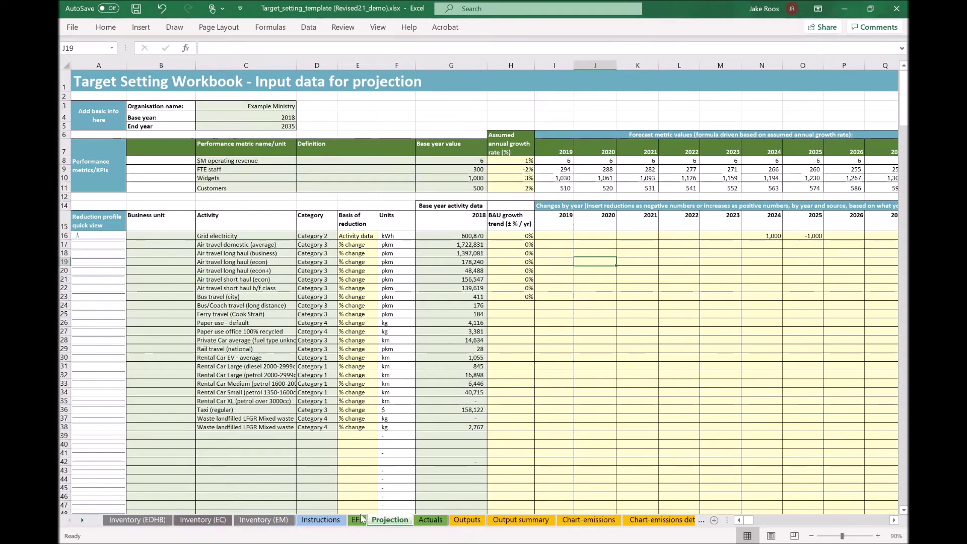
Compare the 2018 emissions factors for business and economy long haul air travel on the EFs sheet.
{"action": "key", "text": "ctrl+Page_Up"}
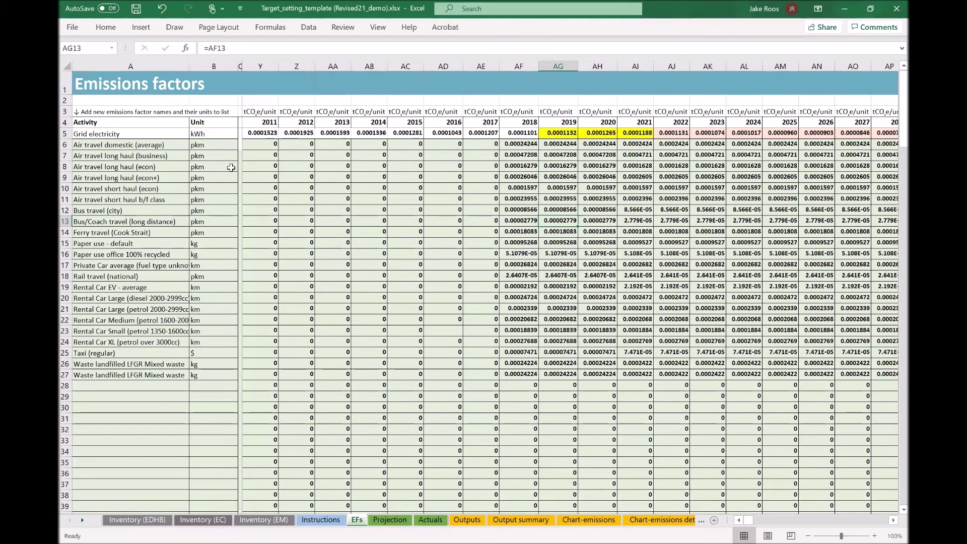
{"action": "left_click", "coordinate": [522, 166]}
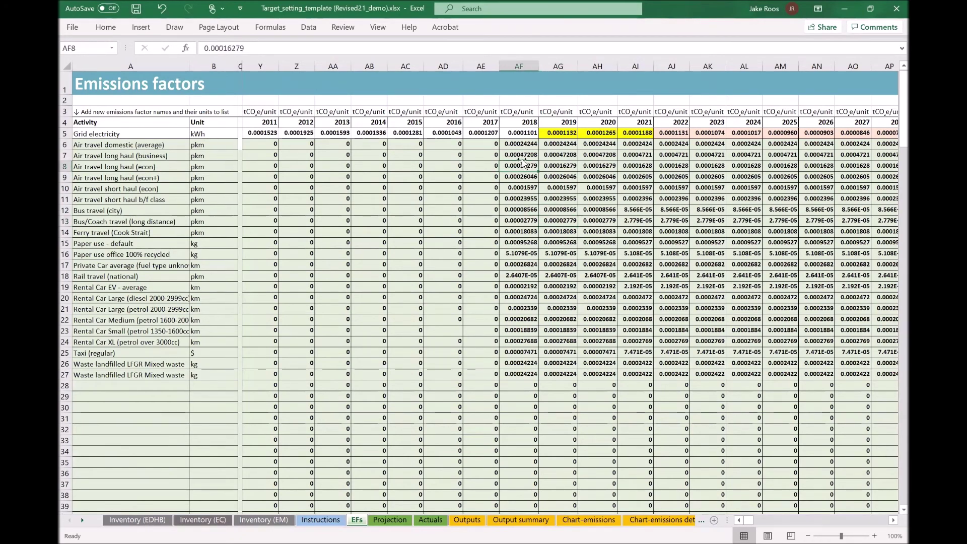
{"action": "left_click", "coordinate": [523, 157]}
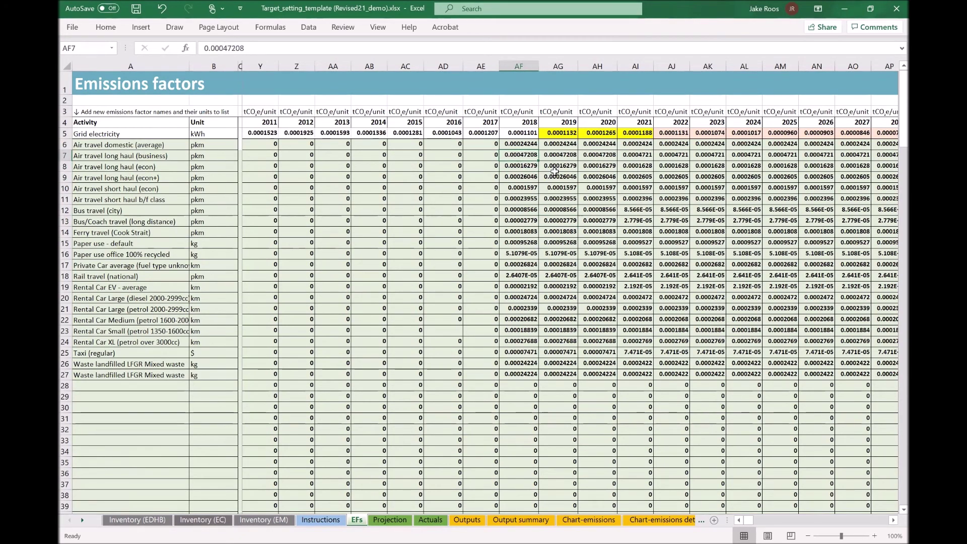
{"action": "left_click", "coordinate": [524, 165]}
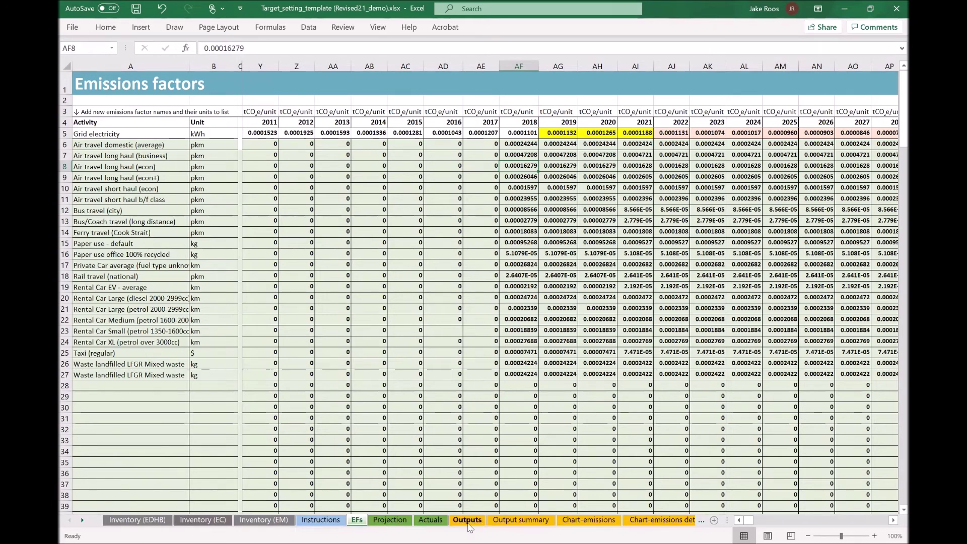
On the Projection sheet, set the basis of reduction for Air travel long haul (business) and (econ) to Activity data.
{"action": "left_click", "coordinate": [395, 520]}
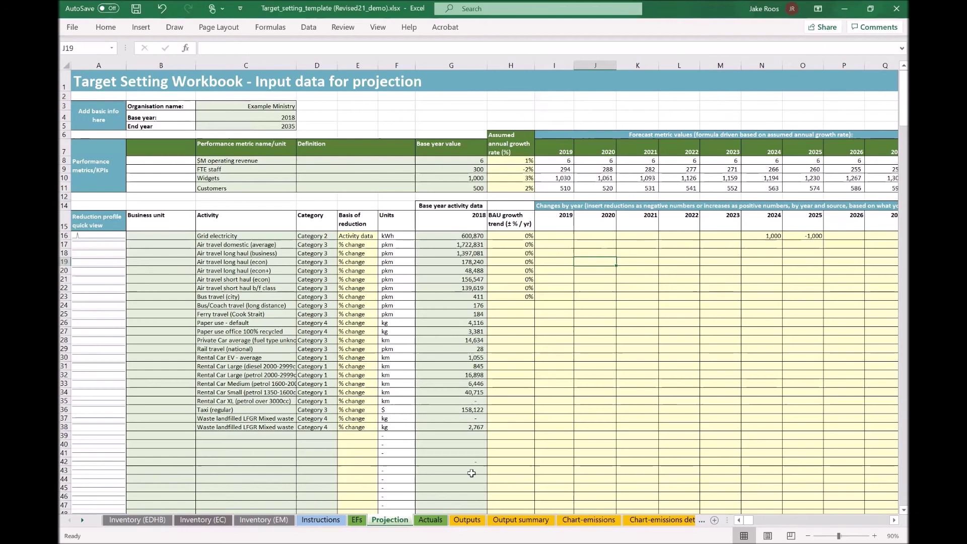
{"action": "left_click", "coordinate": [579, 288]}
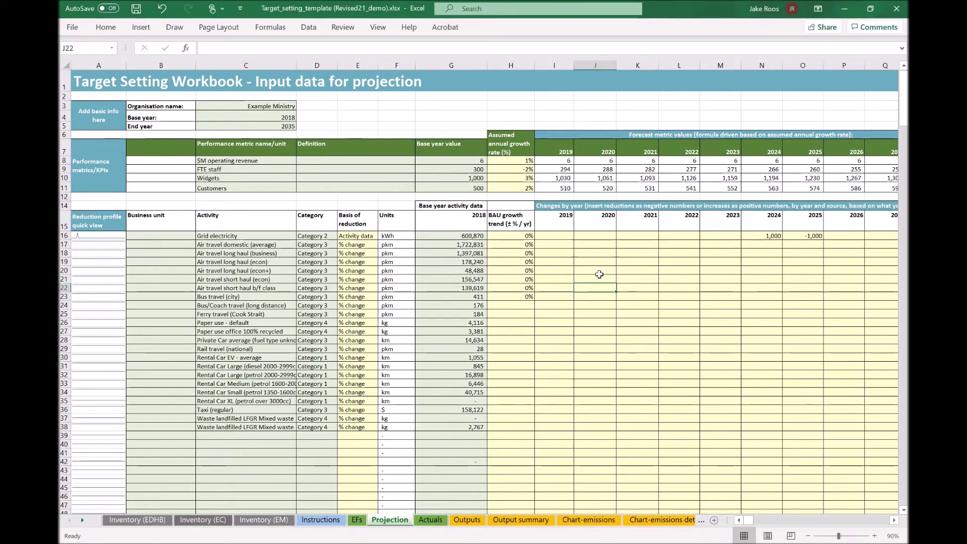
{"action": "left_click", "coordinate": [353, 245]}
{"action": "left_click", "coordinate": [362, 253]}
{"action": "left_click", "coordinate": [381, 254]}
{"action": "left_click", "coordinate": [368, 272]}
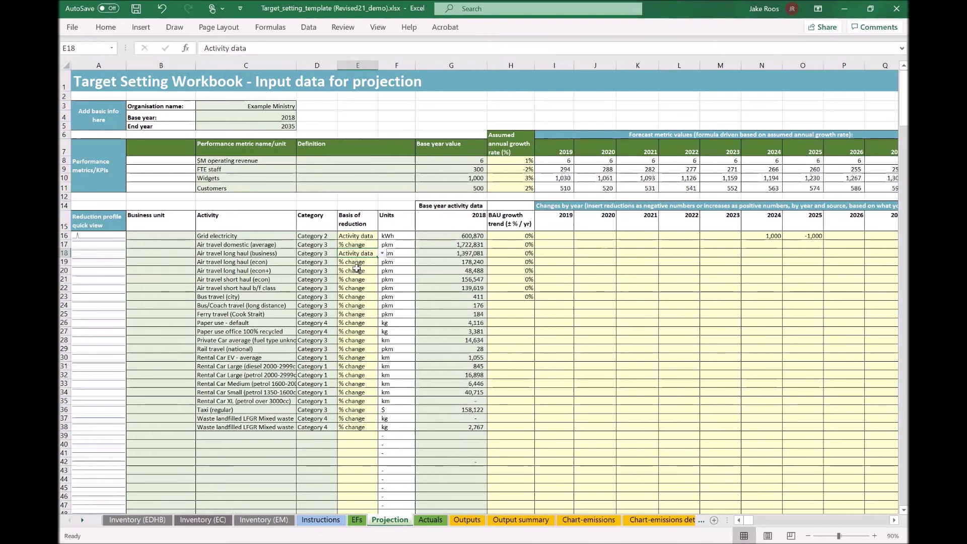
{"action": "left_click", "coordinate": [357, 263]}
{"action": "left_click", "coordinate": [382, 262]}
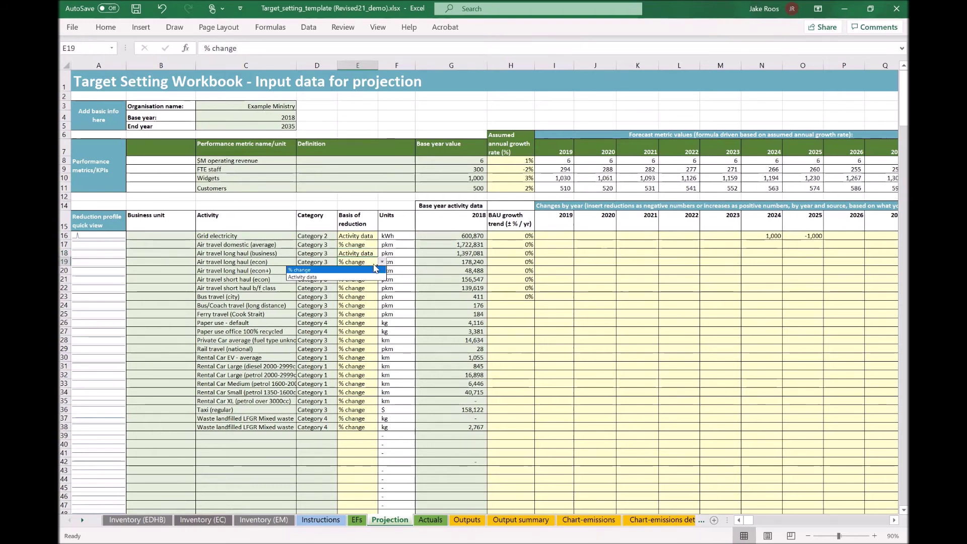
{"action": "left_click", "coordinate": [352, 276]}
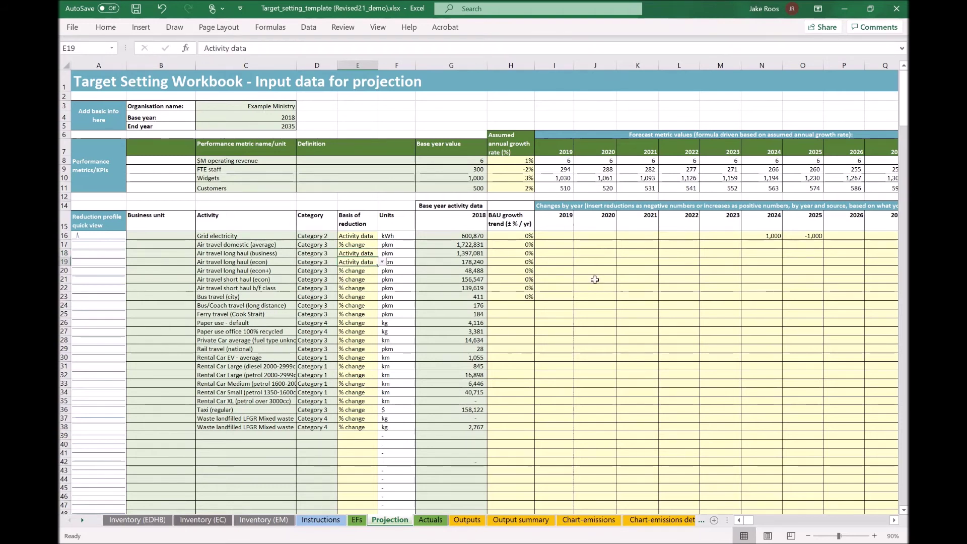
Enter a 2020 change of -140,000 pkm for Air travel long haul (business) in J18.
{"action": "left_click", "coordinate": [586, 255]}
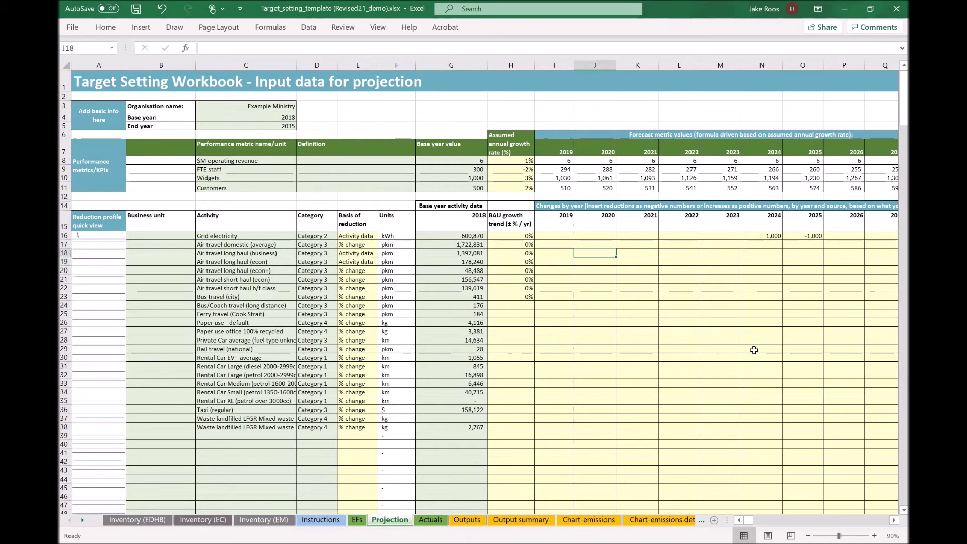
{"action": "left_click", "coordinate": [638, 251]}
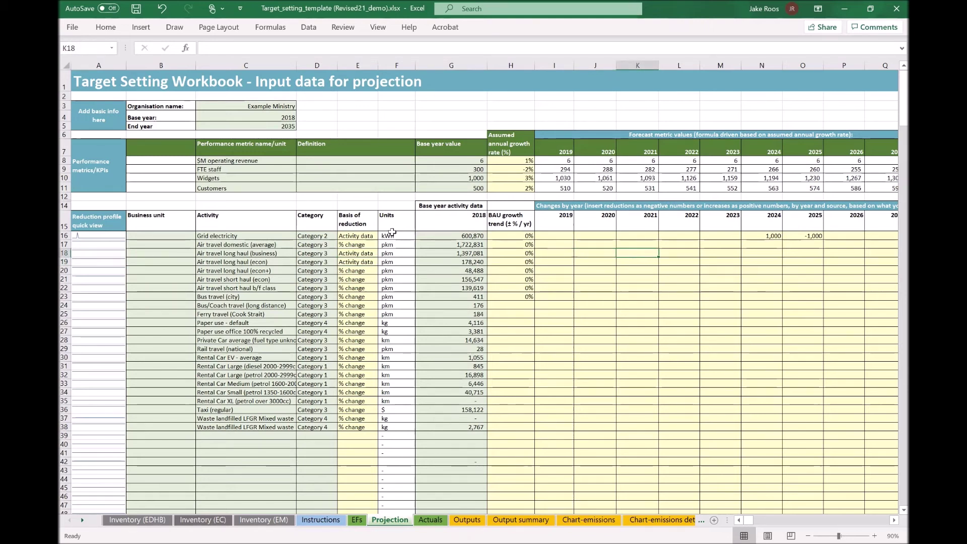
{"action": "left_click", "coordinate": [384, 252]}
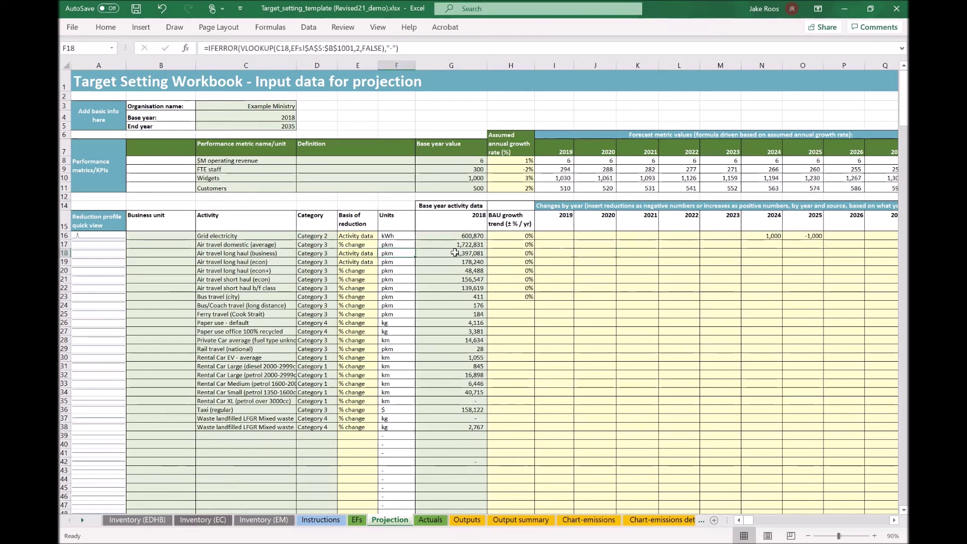
{"action": "left_click", "coordinate": [601, 253]}
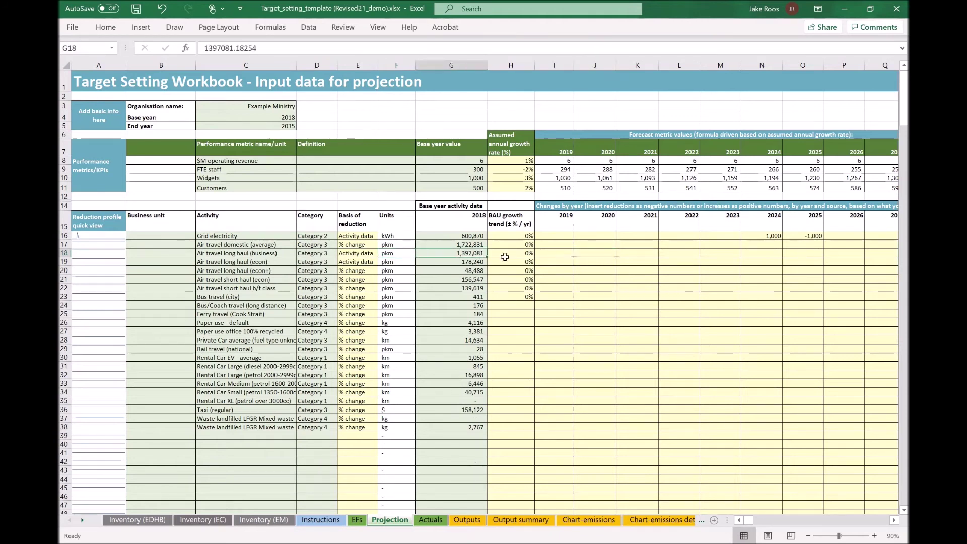
{"action": "left_click", "coordinate": [606, 257]}
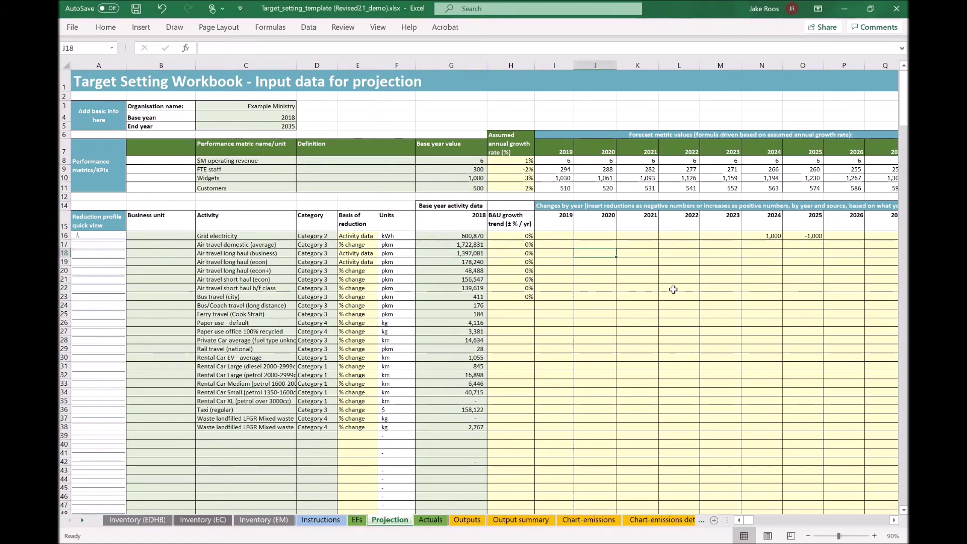
{"action": "type", "text": "140000"}
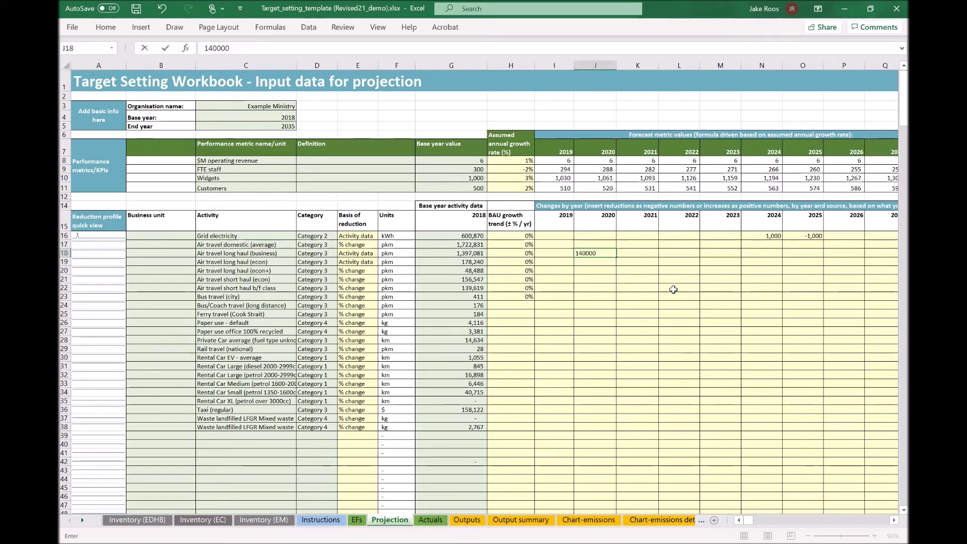
{"action": "key", "text": "Return"}
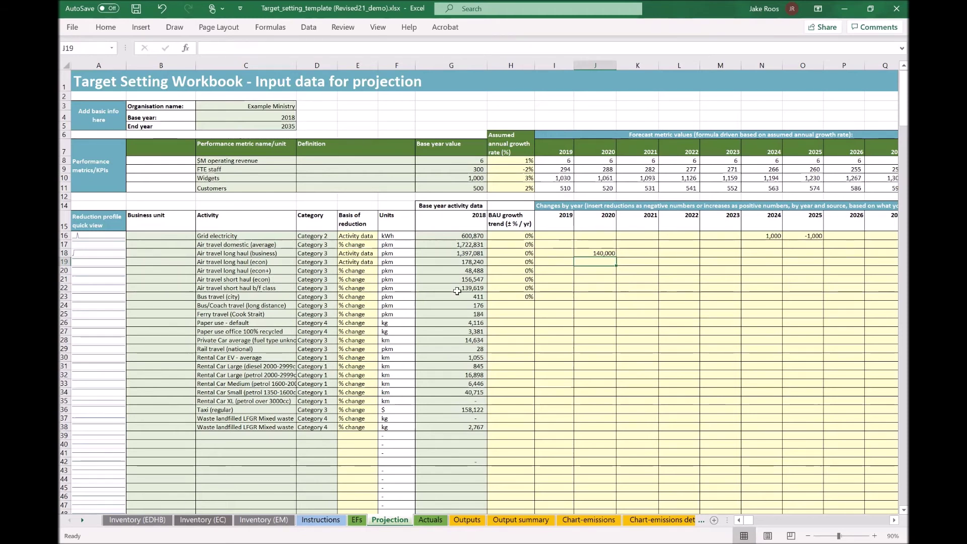
{"action": "left_click", "coordinate": [587, 253]}
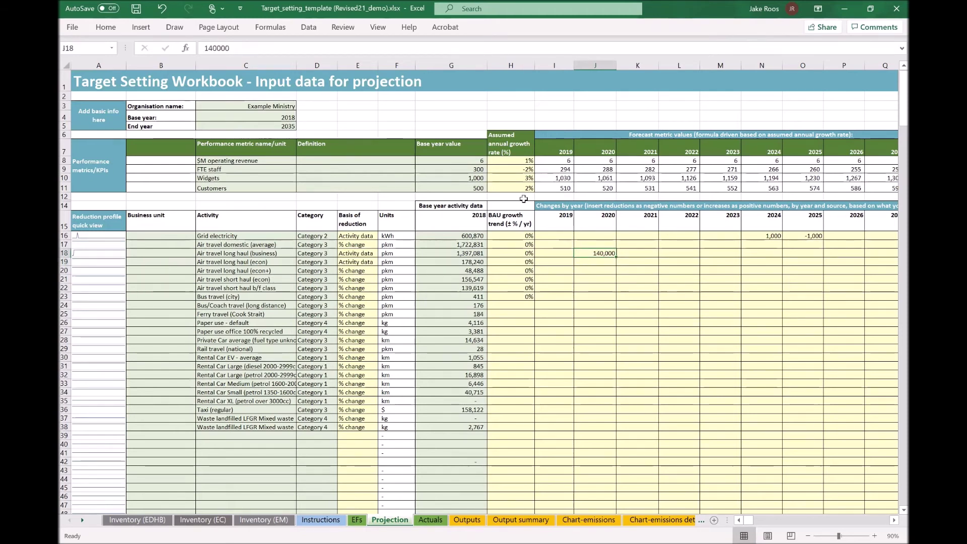
{"action": "left_click", "coordinate": [204, 53]}
{"action": "type", "text": "-"}
{"action": "key", "text": "Return"}
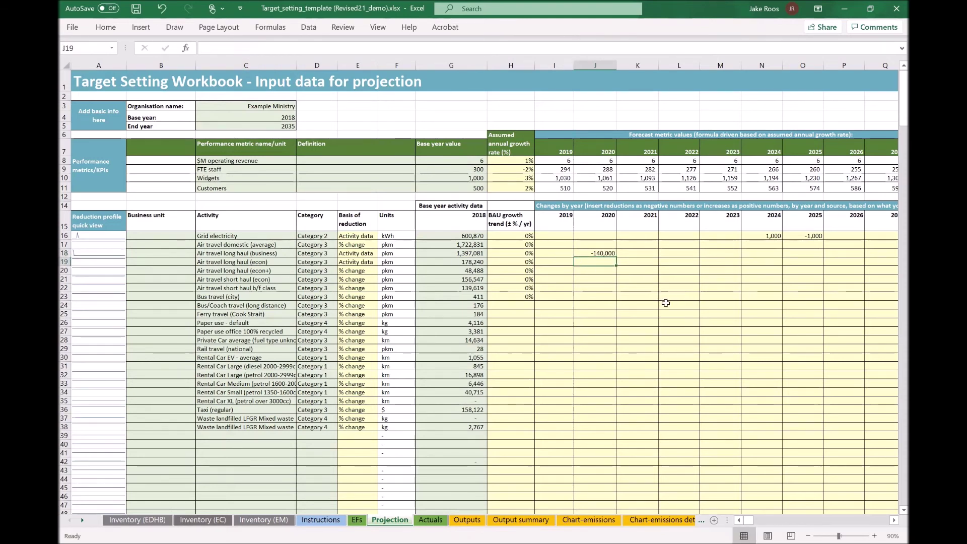
Enter a 2020 change of 140,000 pkm for Air travel long haul (econ) in J19.
{"action": "type", "text": "="}
{"action": "key", "text": "BackSpace"}
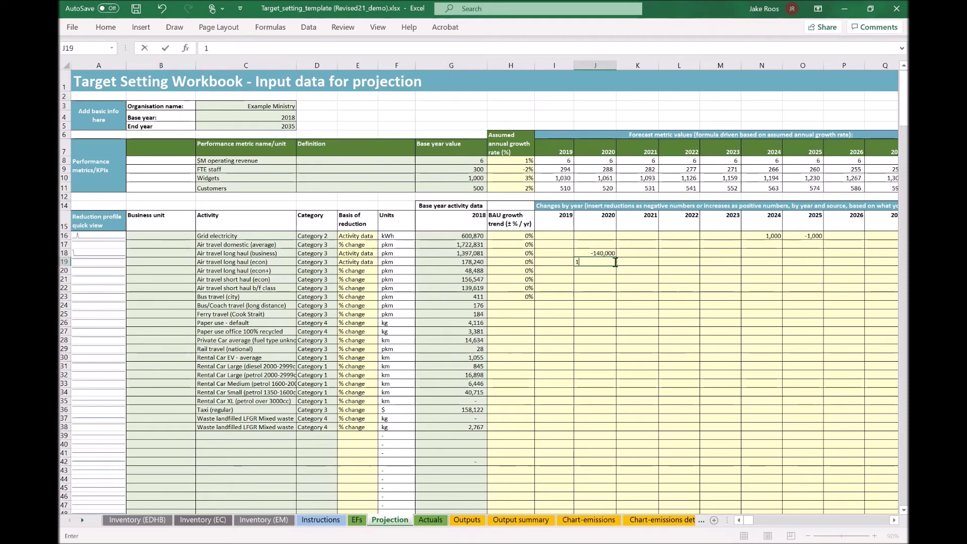
{"action": "type", "text": "140,000"}
{"action": "key", "text": "Return"}
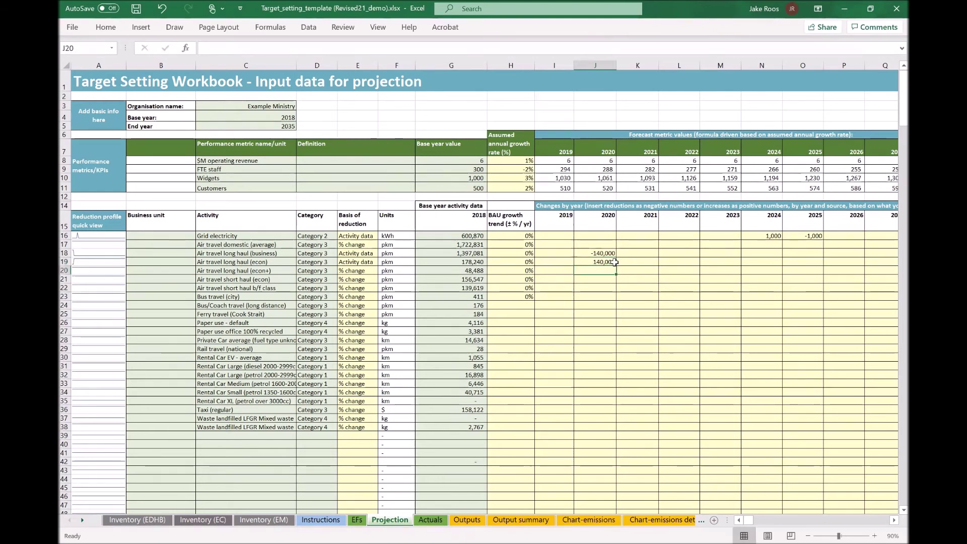
{"action": "left_click", "coordinate": [615, 262]}
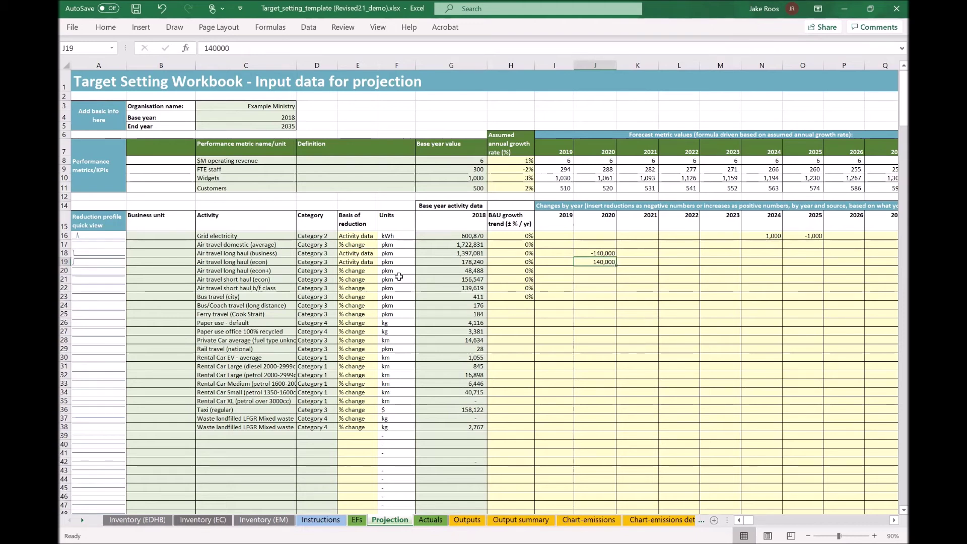
Review the reduction profiles for the long haul business and economy rows, and view the projected emissions on the Chart-emissions sheet.
{"action": "left_click", "coordinate": [90, 256]}
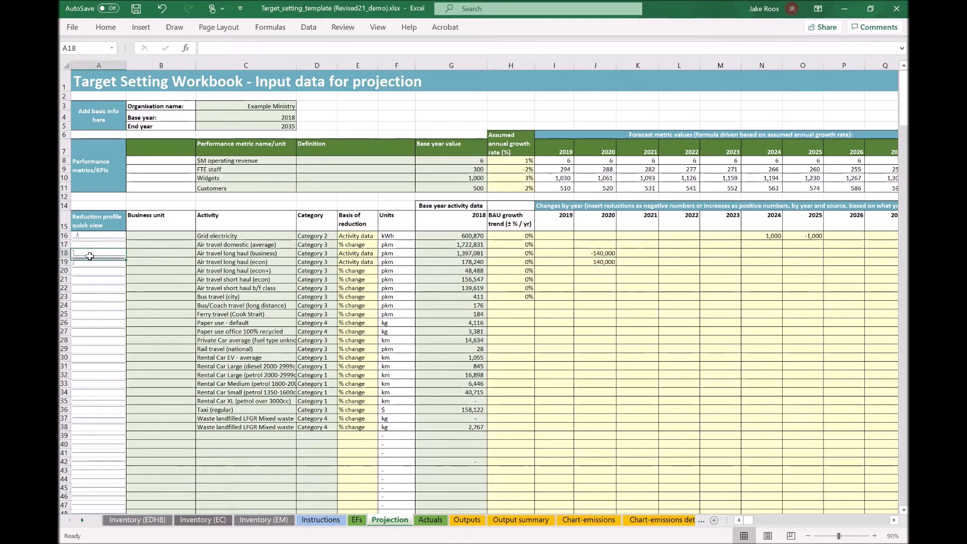
{"action": "left_click", "coordinate": [92, 263]}
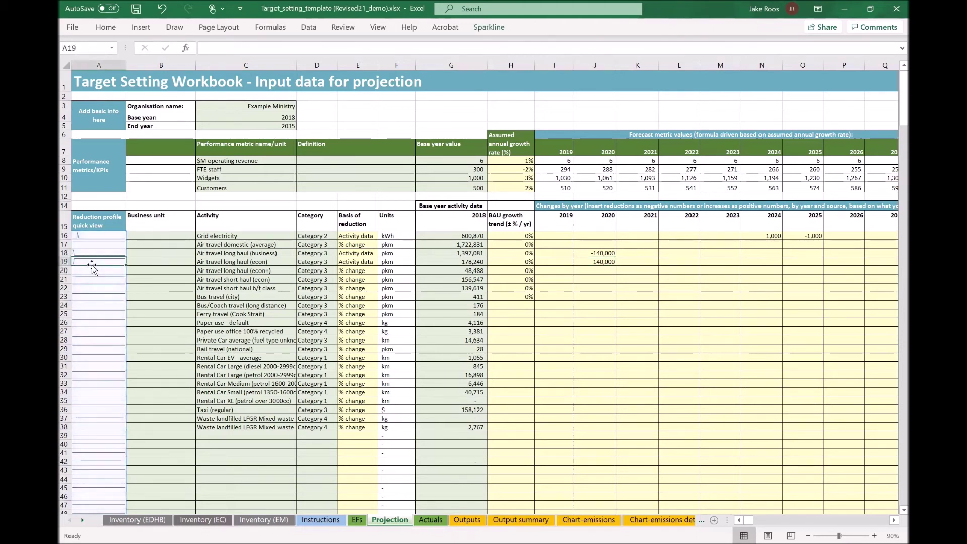
{"action": "left_click", "coordinate": [629, 264]}
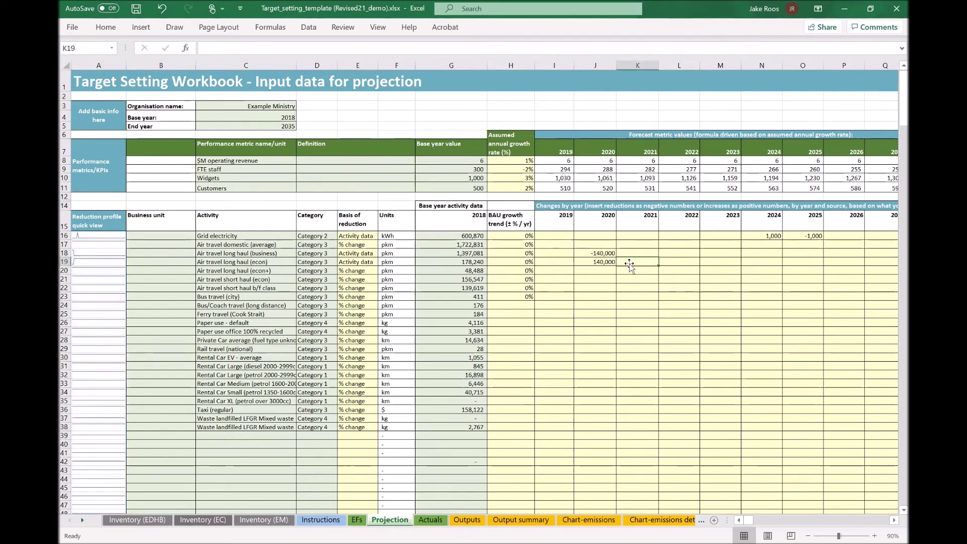
{"action": "left_click", "coordinate": [590, 521]}
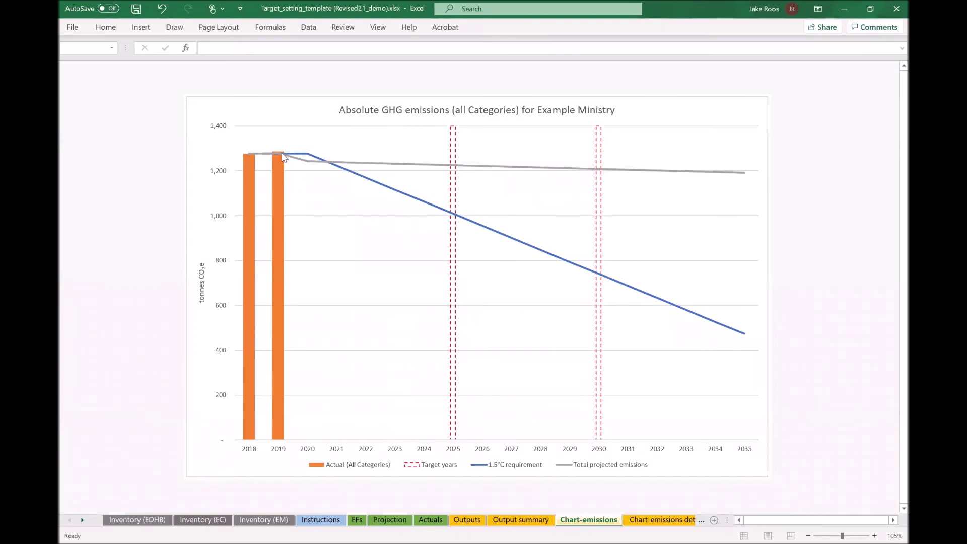
{"action": "mouse_move", "coordinate": [290, 161]}
On the Projection sheet, clear the 2020 change in J18 and set the basis of reduction for Air travel long haul (business) to % change.
{"action": "left_click", "coordinate": [389, 520]}
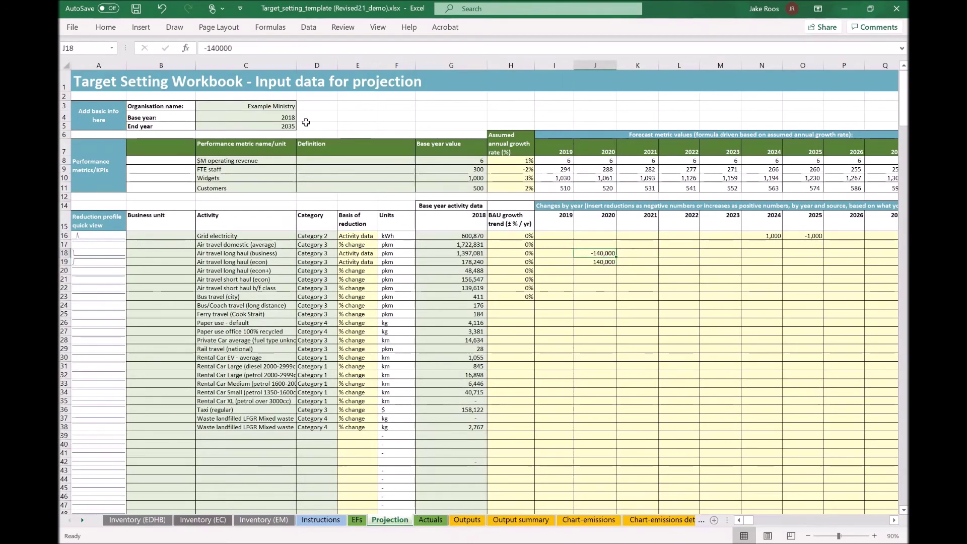
{"action": "left_click", "coordinate": [239, 48]}
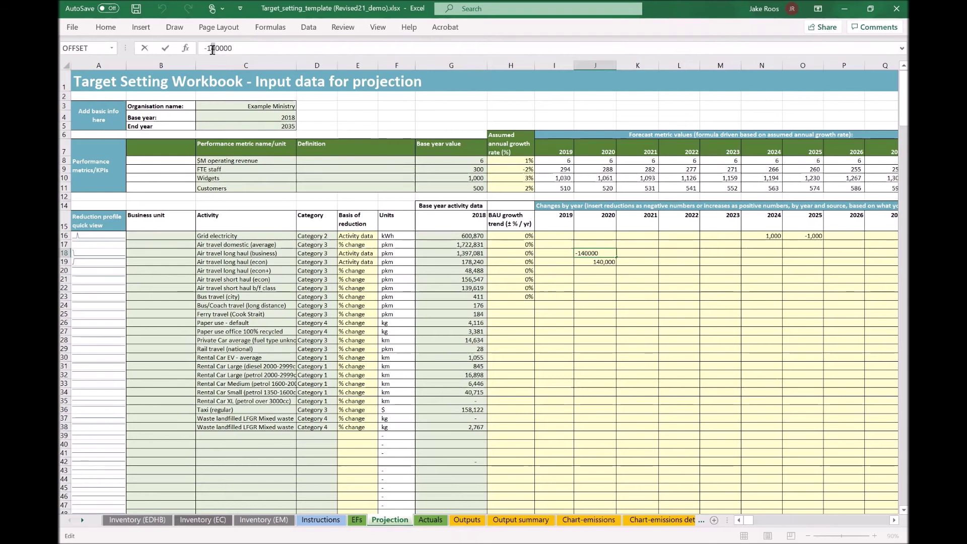
{"action": "left_click_drag", "start_coordinate": [232, 48], "coordinate": [172, 50]}
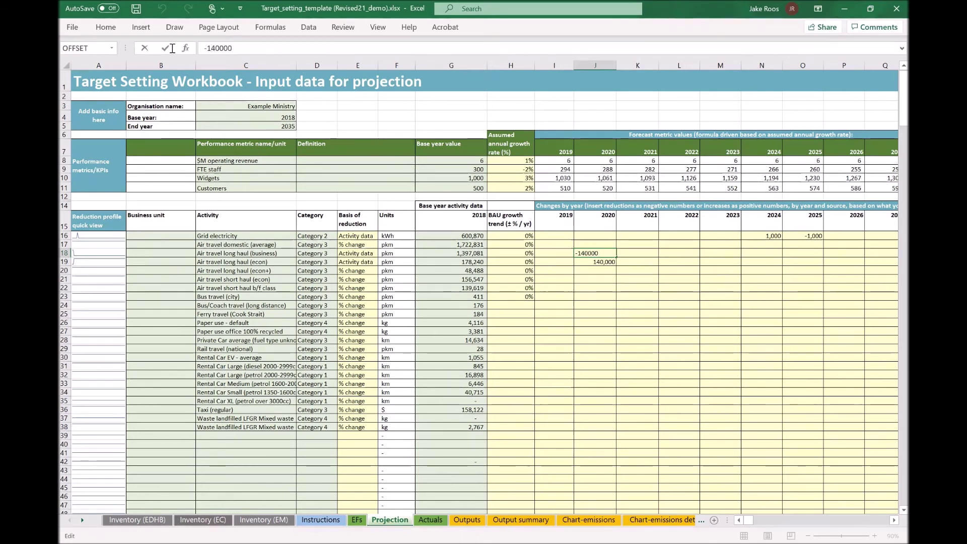
{"action": "key", "text": "BackSpace"}
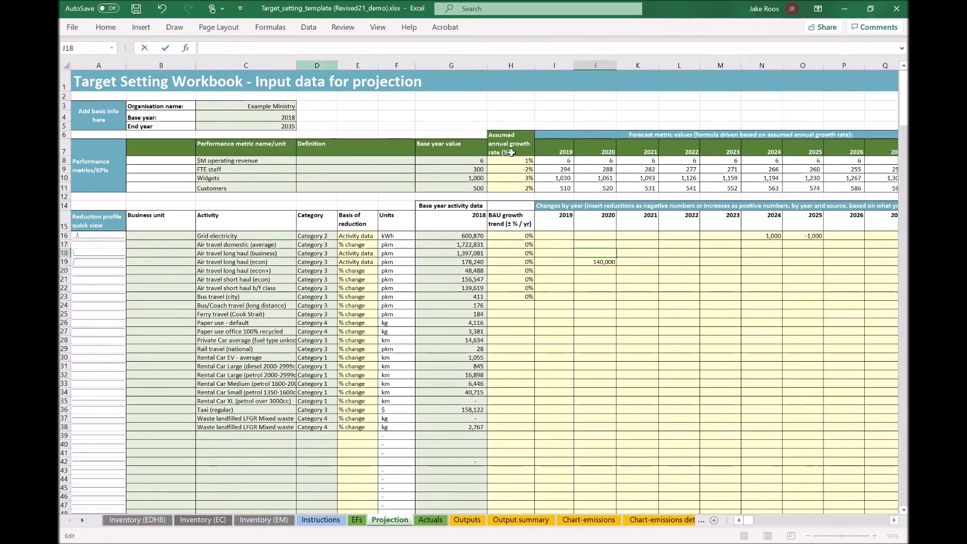
{"action": "left_click", "coordinate": [376, 255]}
{"action": "left_click", "coordinate": [382, 254]}
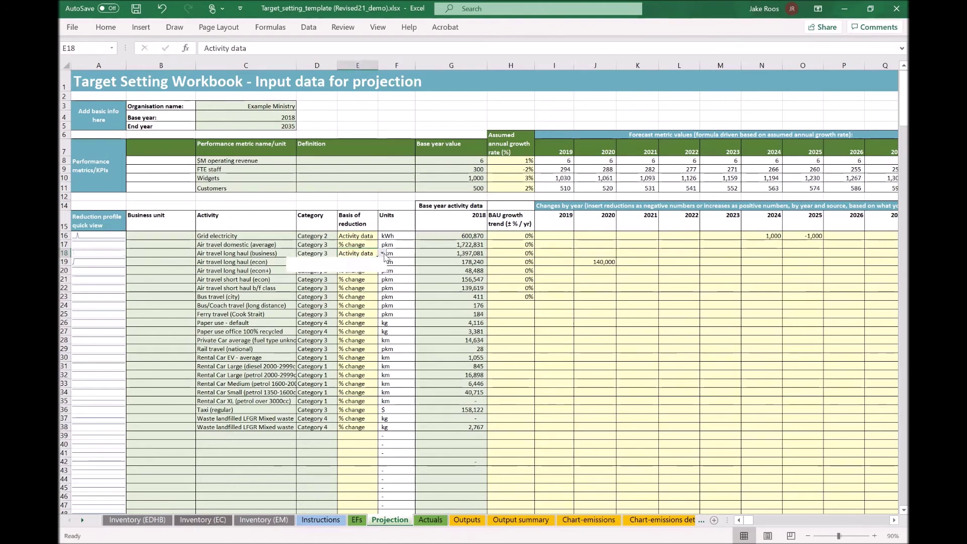
{"action": "left_click", "coordinate": [360, 270]}
{"action": "left_click", "coordinate": [580, 251]}
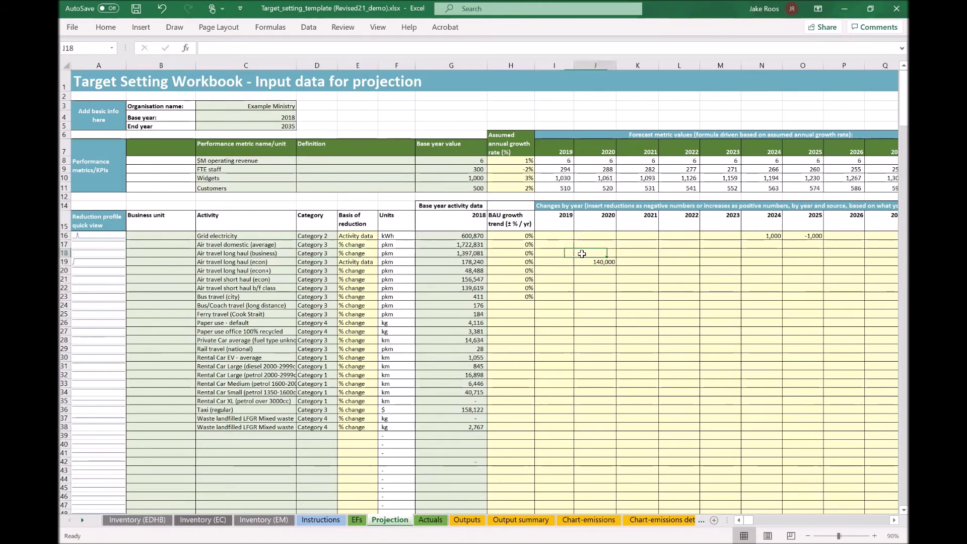
{"action": "type", "text": "-100%"}
{"action": "key", "text": "Return"}
{"action": "key", "text": "Return"}
{"action": "left_click", "coordinate": [585, 251]}
{"action": "type", "text": "1%00"}
{"action": "key", "text": "Return"}
{"action": "left_click", "coordinate": [588, 250]}
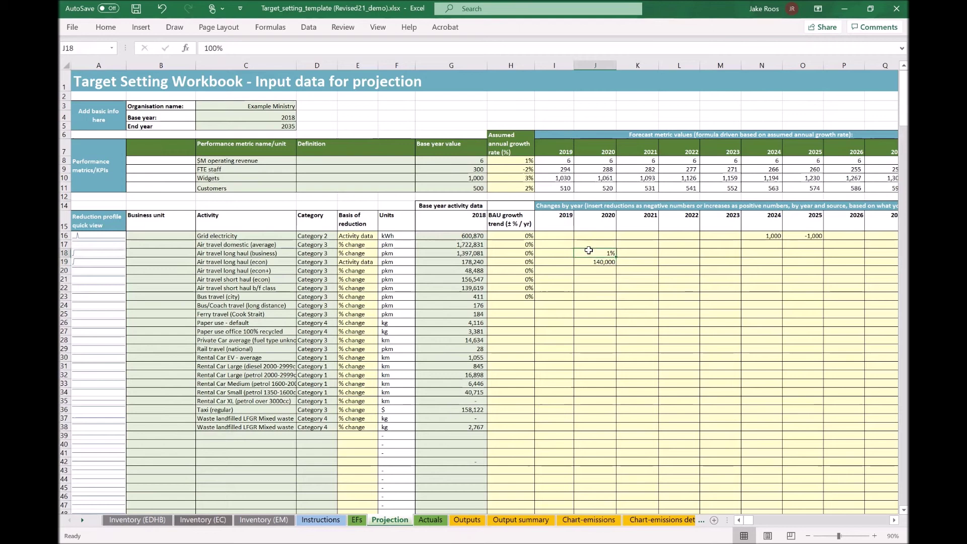
{"action": "left_click_drag", "start_coordinate": [565, 251], "coordinate": [608, 260]}
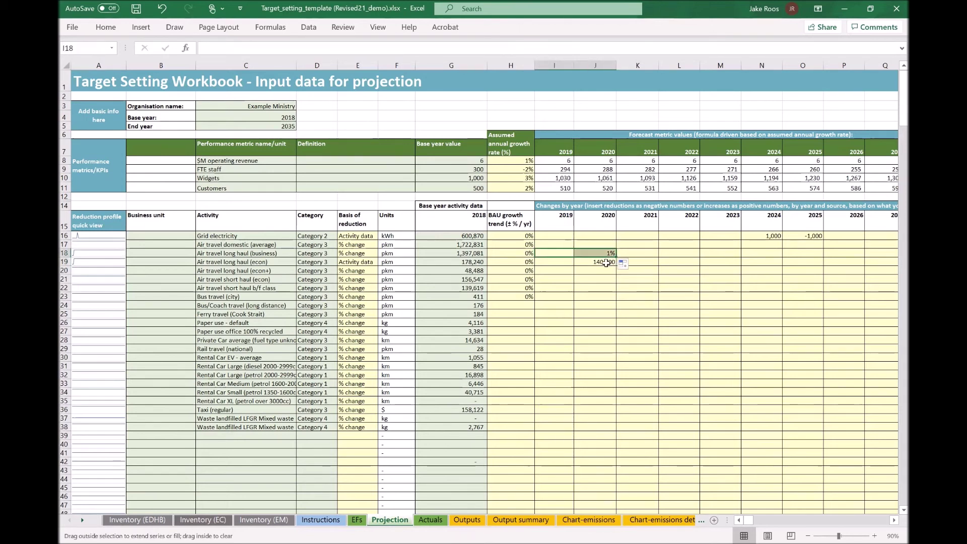
{"action": "left_click", "coordinate": [598, 243]}
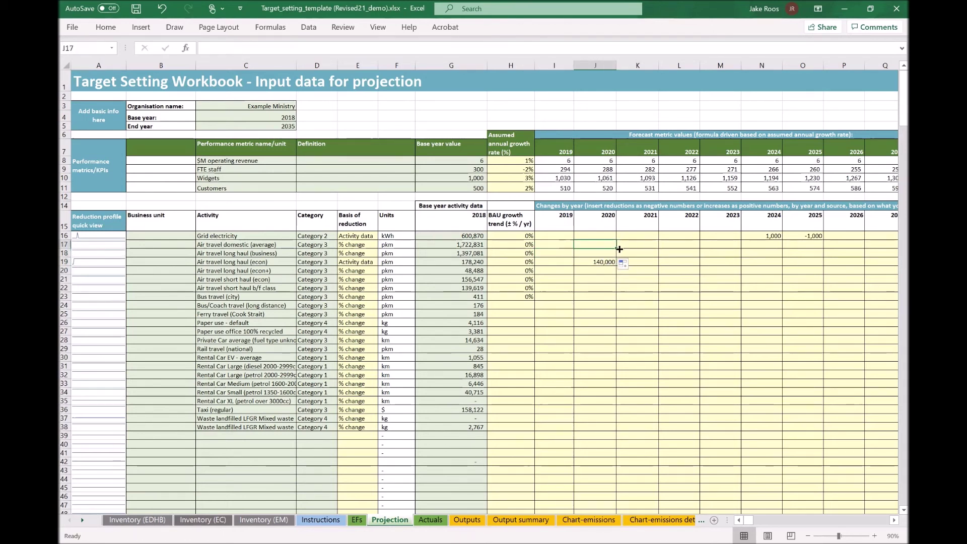
Enter 2020 changes of -100% for Air travel long haul (business) in J18 and 1,400,000 pkm for Air travel long haul (econ) in J19.
{"action": "left_click", "coordinate": [609, 253]}
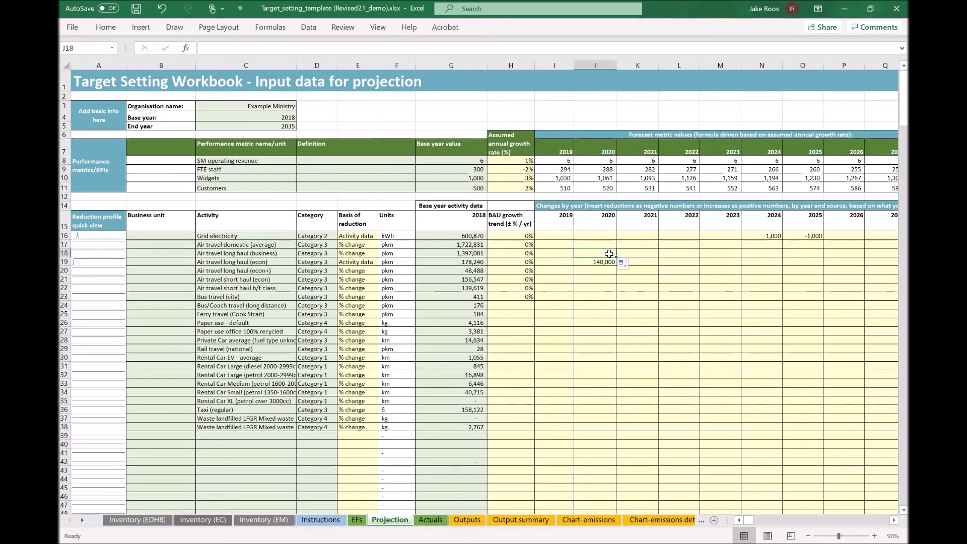
{"action": "type", "text": "-10%"}
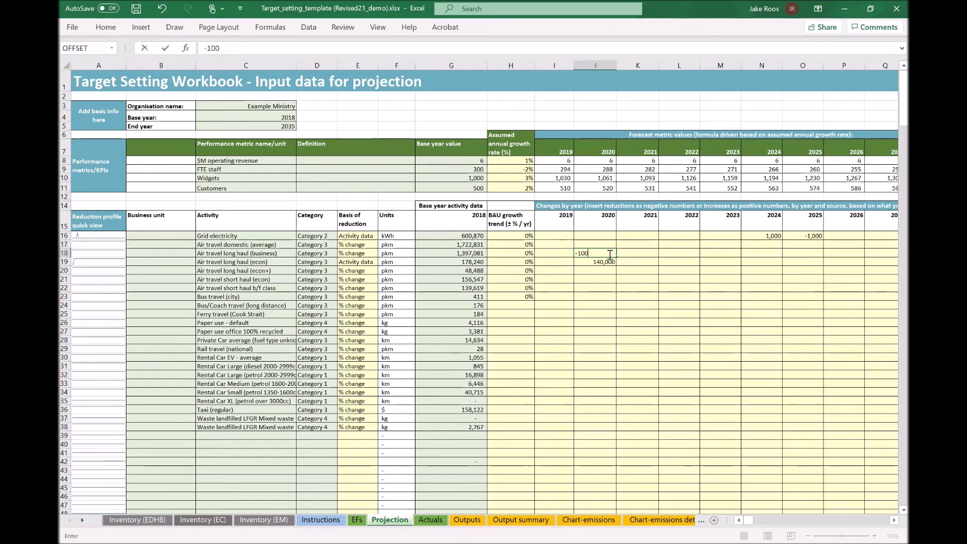
{"action": "key", "text": "Return"}
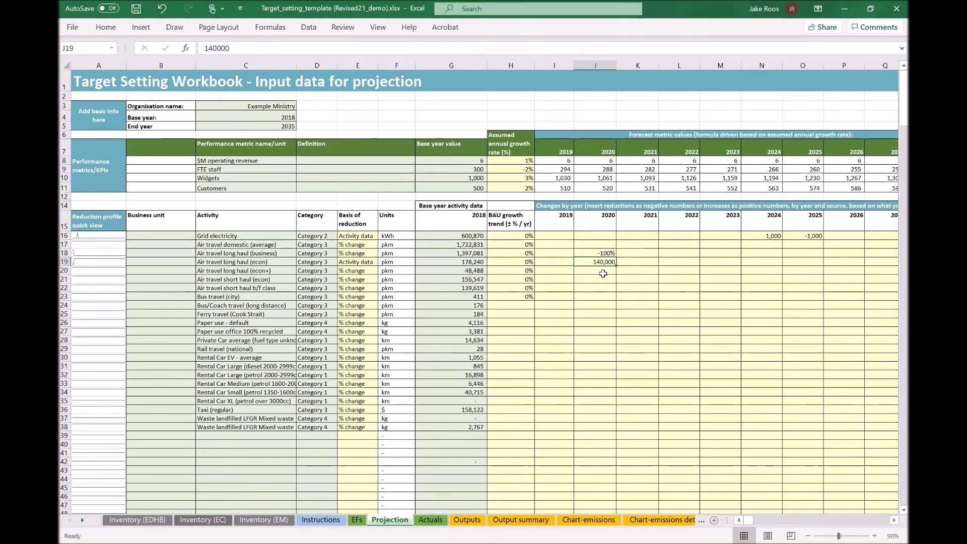
{"action": "type", "text": "1400000"}
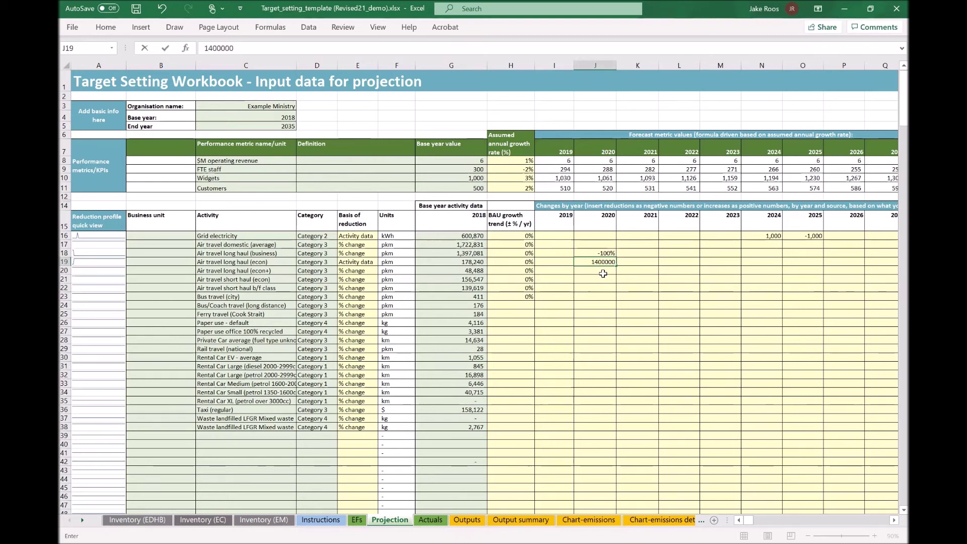
{"action": "key", "text": "Return"}
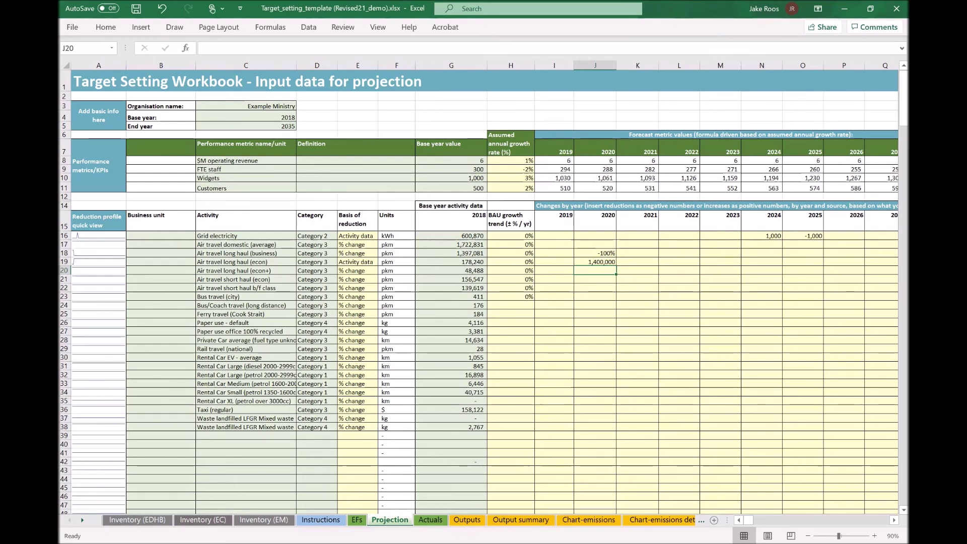
Compare the projected emissions with the 1.5°C requirement on the Chart-emissions sheet, and check the economy row's basis of reduction on the Projection sheet.
{"action": "left_click", "coordinate": [582, 521]}
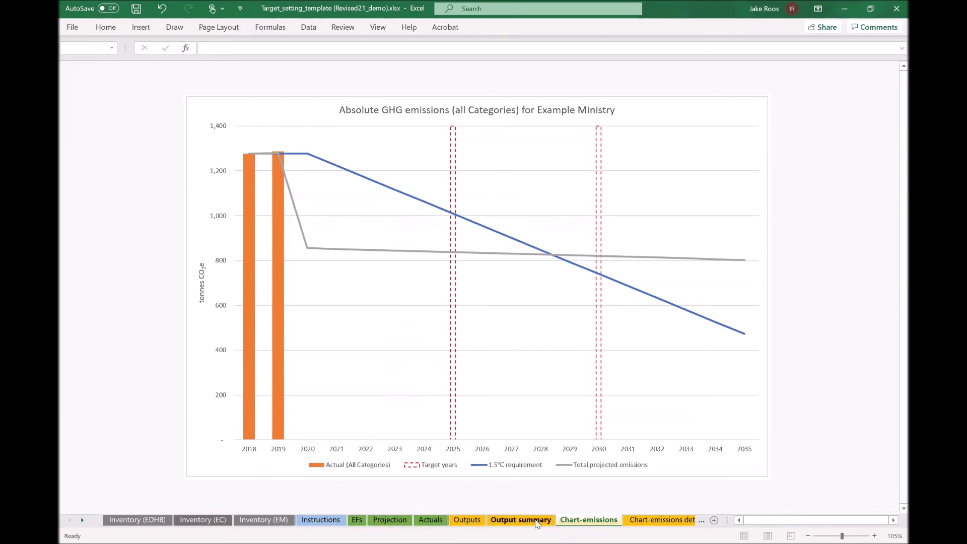
{"action": "left_click", "coordinate": [383, 522]}
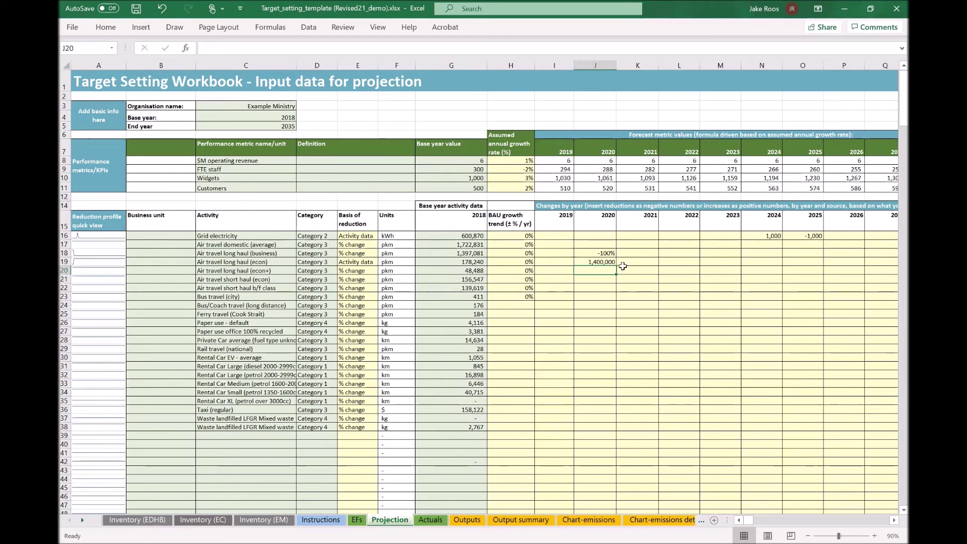
{"action": "left_click", "coordinate": [353, 263]}
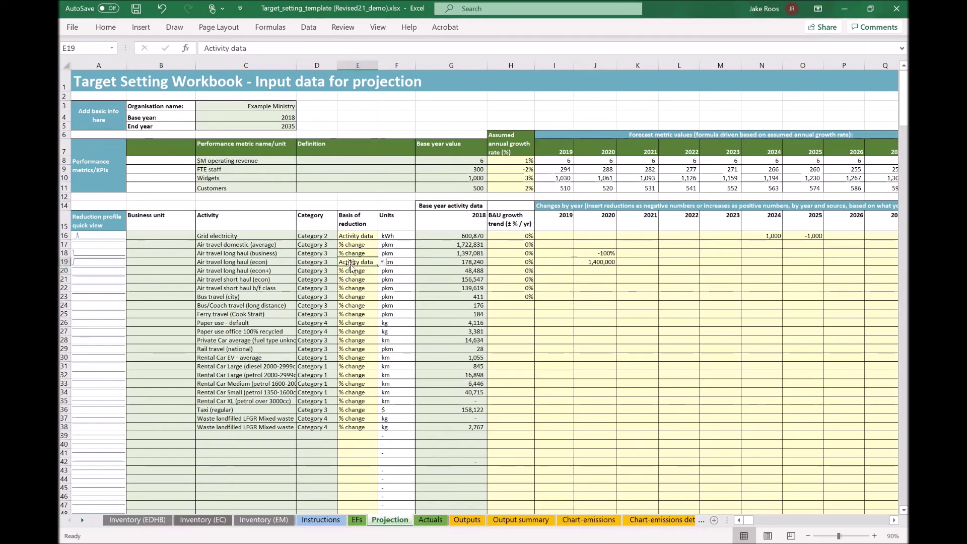
{"action": "left_click", "coordinate": [645, 269]}
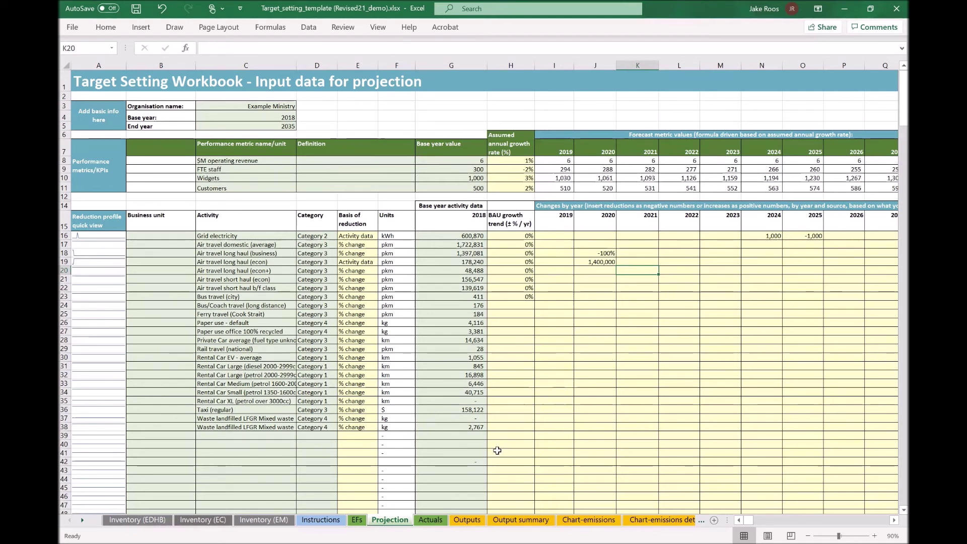
On the EFs sheet, add a new activity named Wood with the unit kg in row 28.
{"action": "left_click", "coordinate": [358, 520]}
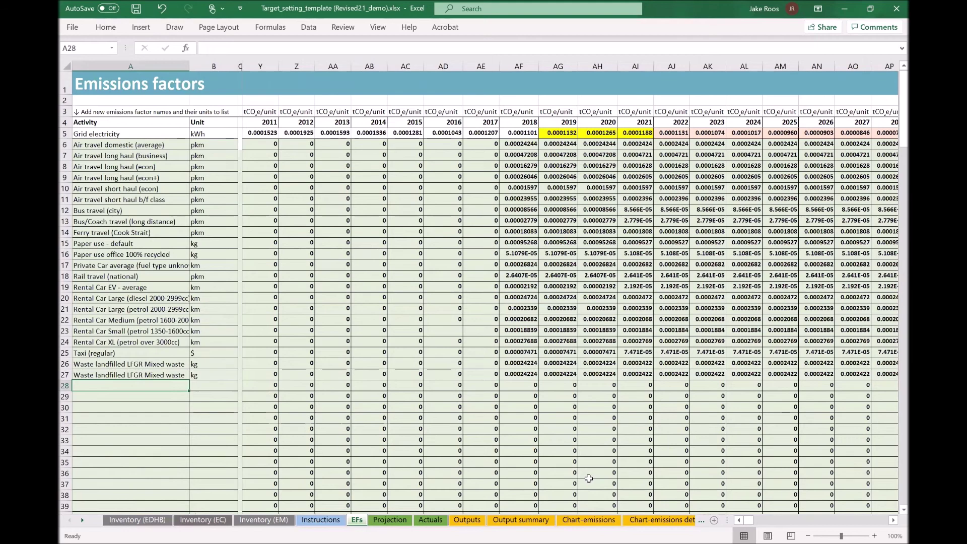
{"action": "type", "text": "TWood"}
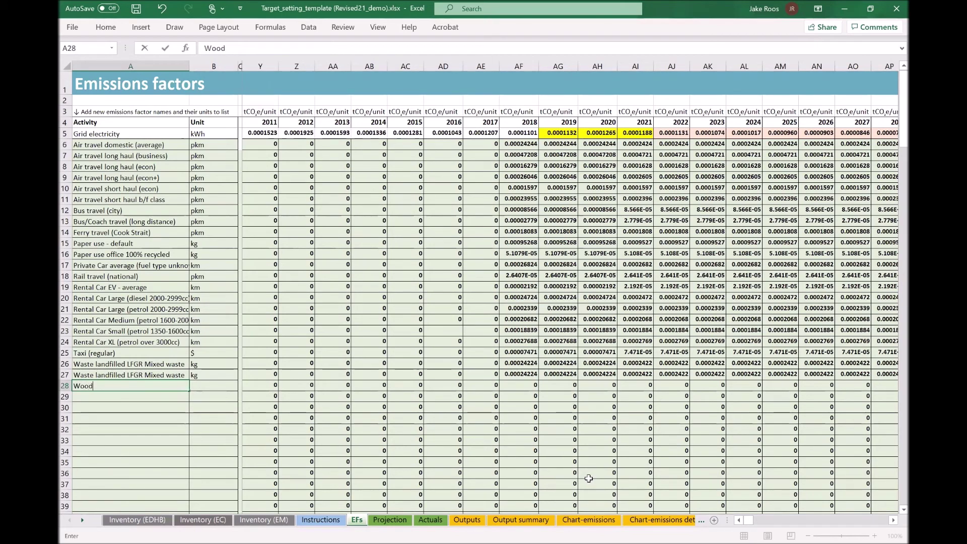
{"action": "key", "text": "Return"}
{"action": "key", "text": "Tab"}
{"action": "key", "text": "Up"}
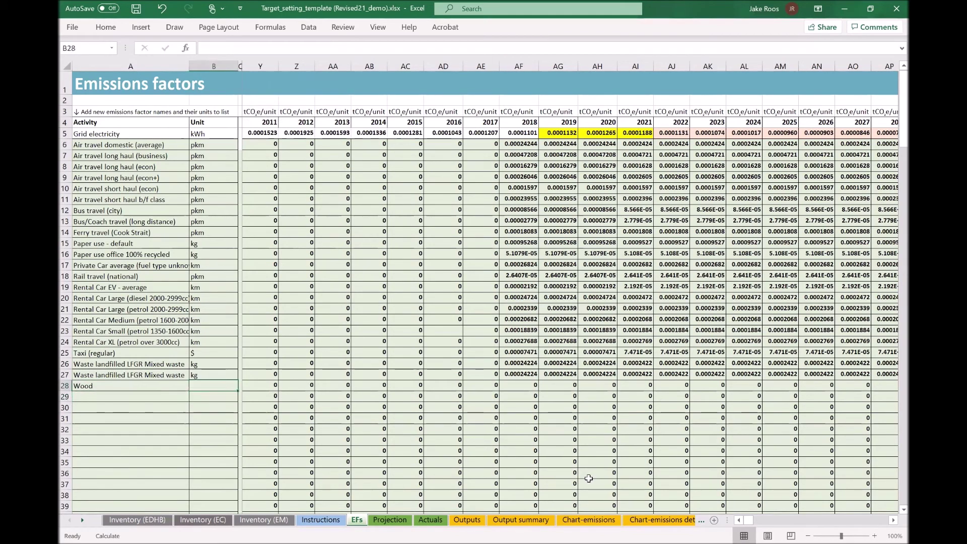
{"action": "type", "text": "g"}
{"action": "key", "text": "BackSpace"}
{"action": "type", "text": "kg"}
{"action": "key", "text": "Return"}
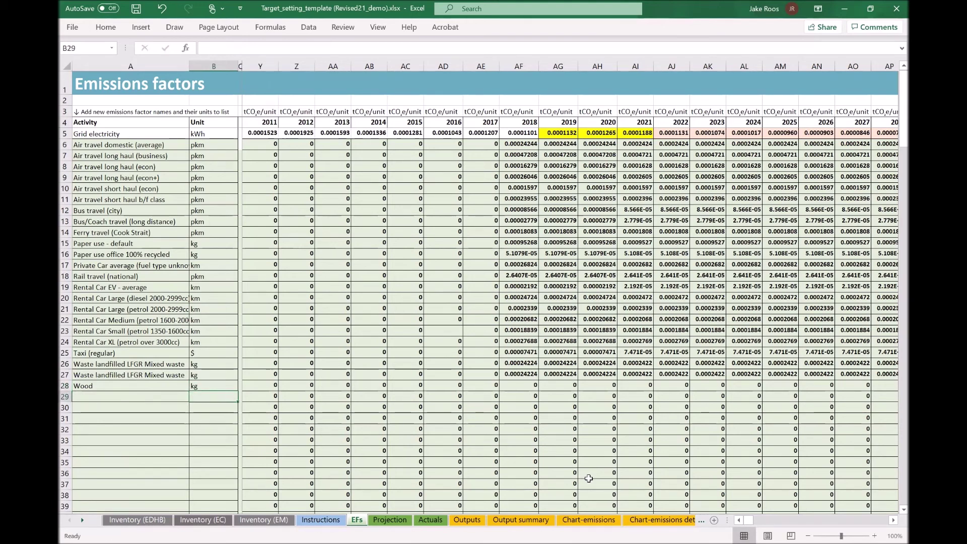
{"action": "left_click", "coordinate": [532, 384]}
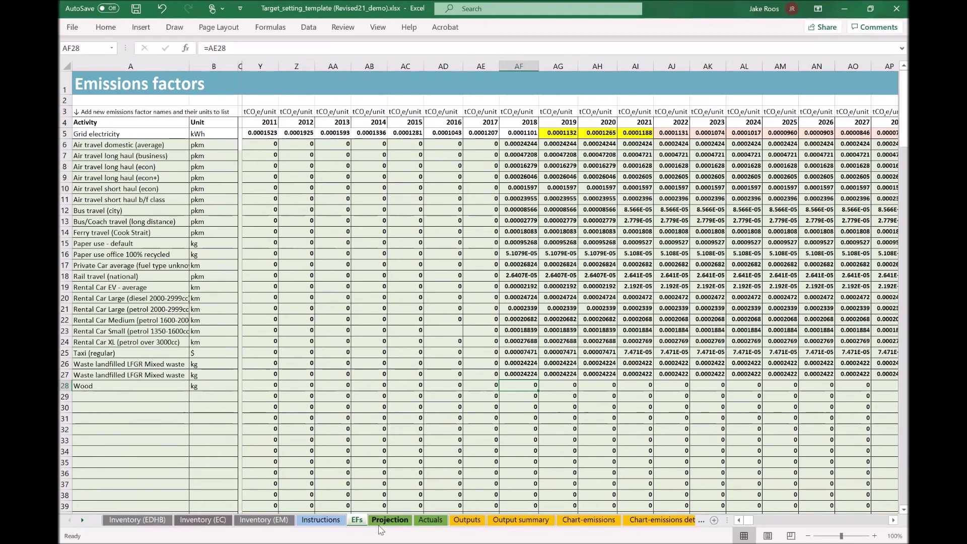
On the Projection sheet, choose Wood as the activity in row 39 and assign it to Category 1.
{"action": "left_click", "coordinate": [396, 524]}
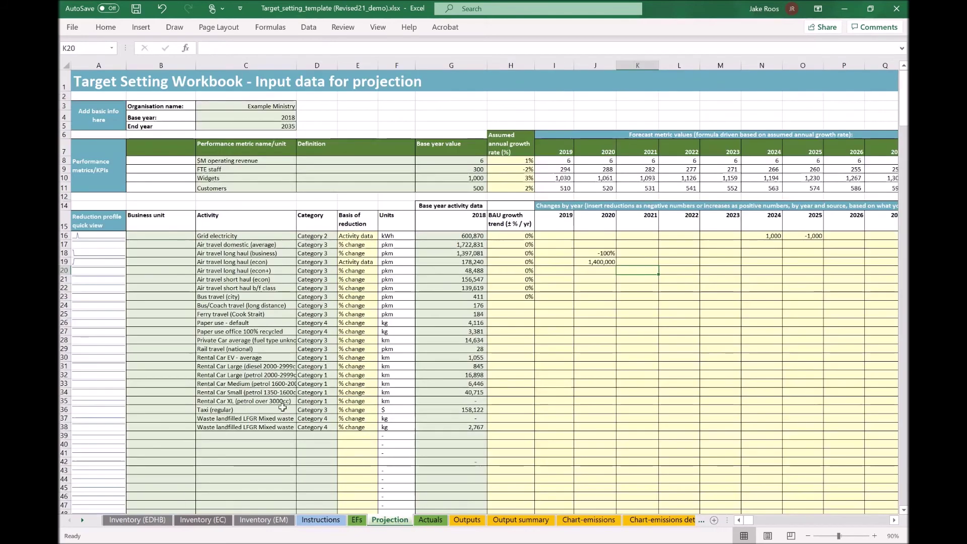
{"action": "left_click", "coordinate": [243, 435]}
{"action": "left_click", "coordinate": [301, 436]}
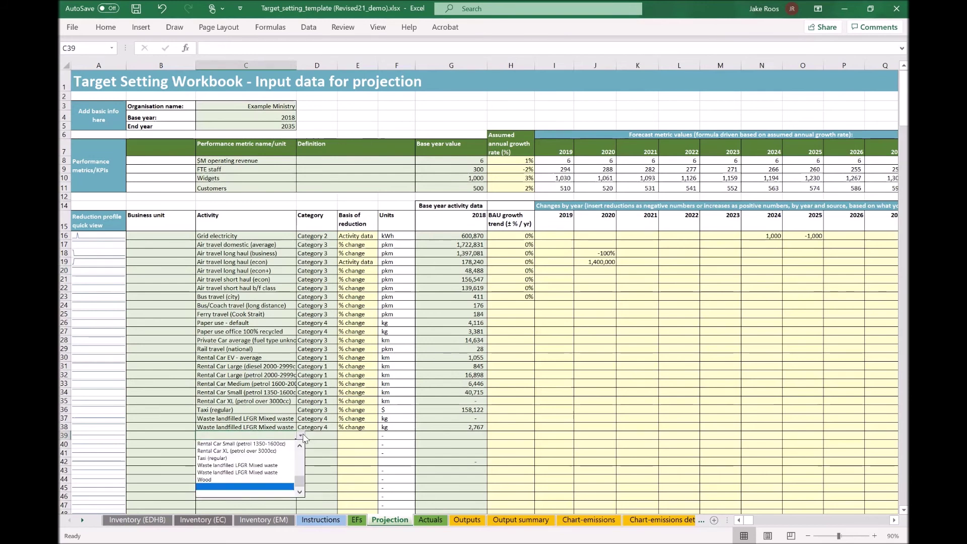
{"action": "left_click", "coordinate": [241, 484]}
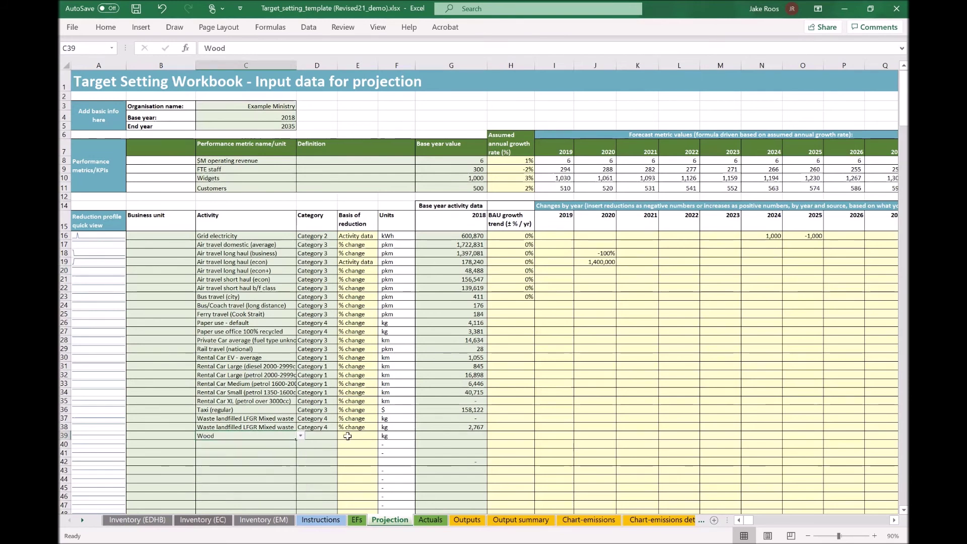
{"action": "left_click", "coordinate": [310, 428]}
{"action": "left_click", "coordinate": [317, 437]}
{"action": "left_click", "coordinate": [341, 435]}
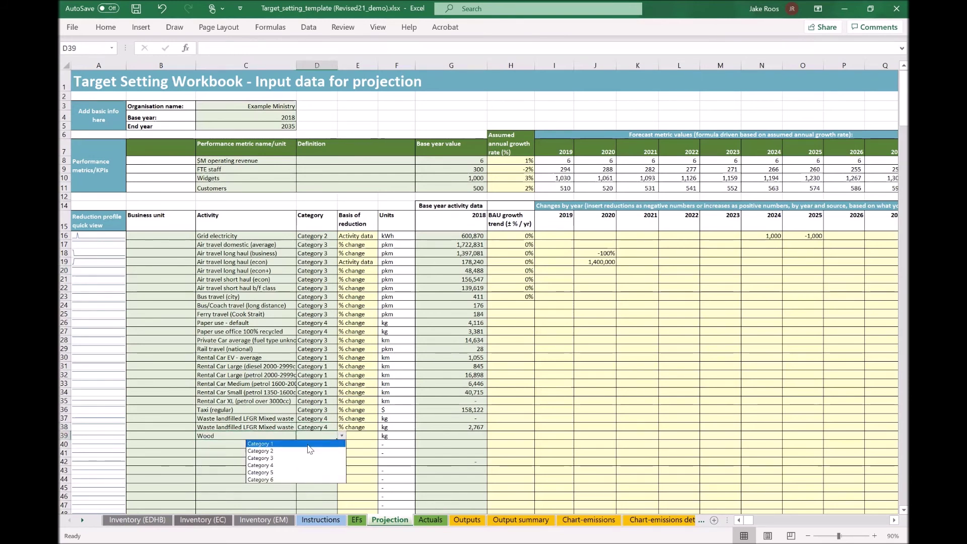
{"action": "left_click", "coordinate": [302, 444]}
Enter 0 as the 2018 base year activity data for Wood in G39.
{"action": "left_click", "coordinate": [455, 436]}
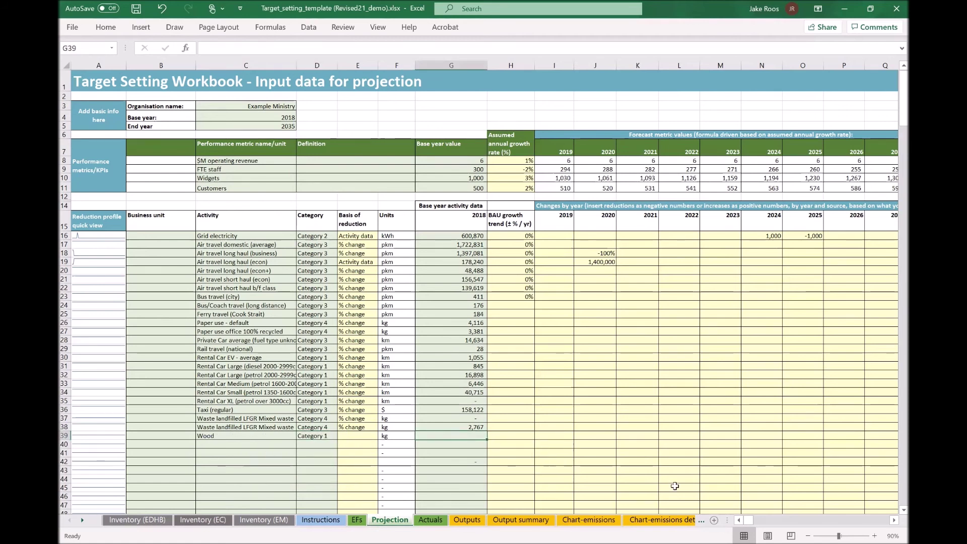
{"action": "type", "text": "0"}
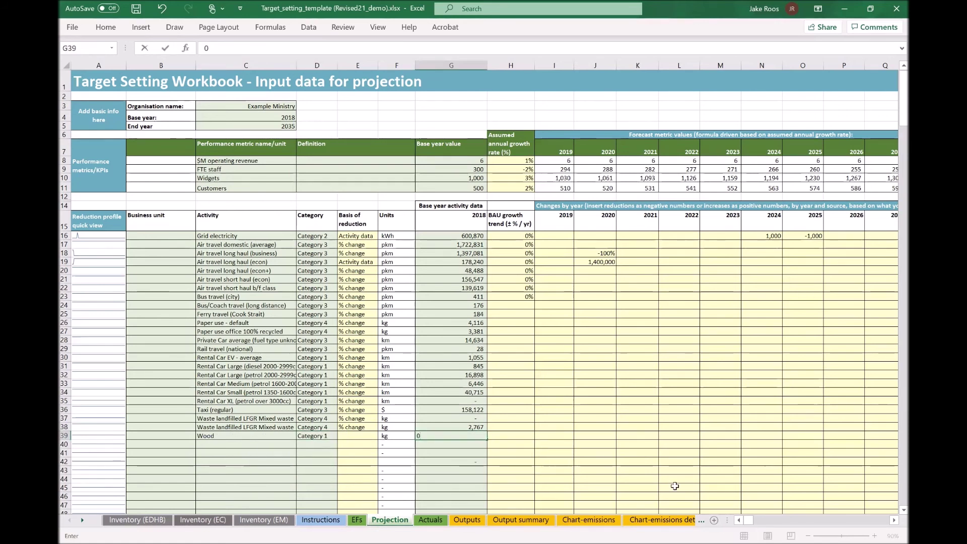
{"action": "key", "text": "Return"}
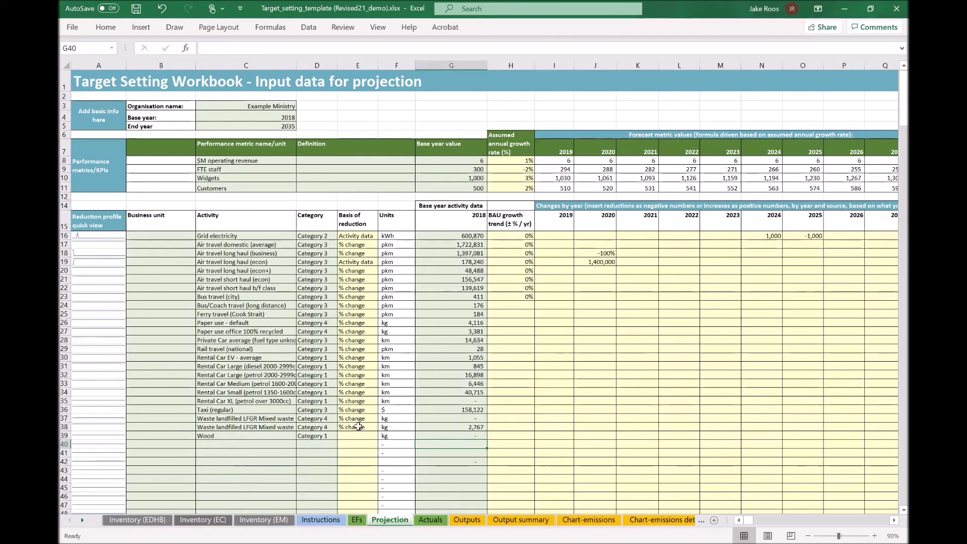
On the Projection sheet, set the basis of reduction for the Wood row to Activity data.
{"action": "left_click", "coordinate": [376, 436]}
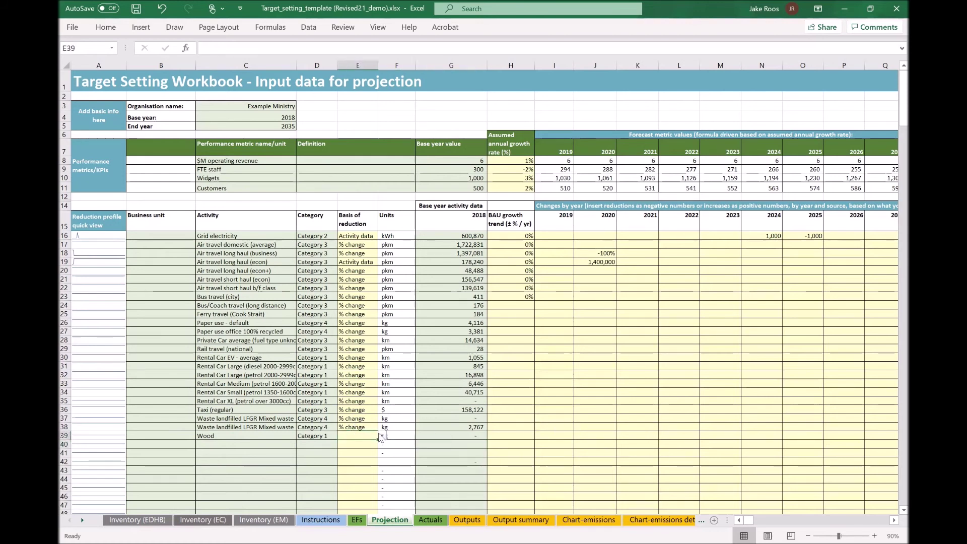
{"action": "left_click", "coordinate": [456, 435]}
{"action": "left_click", "coordinate": [359, 434]}
{"action": "left_click", "coordinate": [382, 436]}
{"action": "left_click", "coordinate": [338, 450]}
{"action": "left_click", "coordinate": [511, 460]}
{"action": "left_click", "coordinate": [512, 438]}
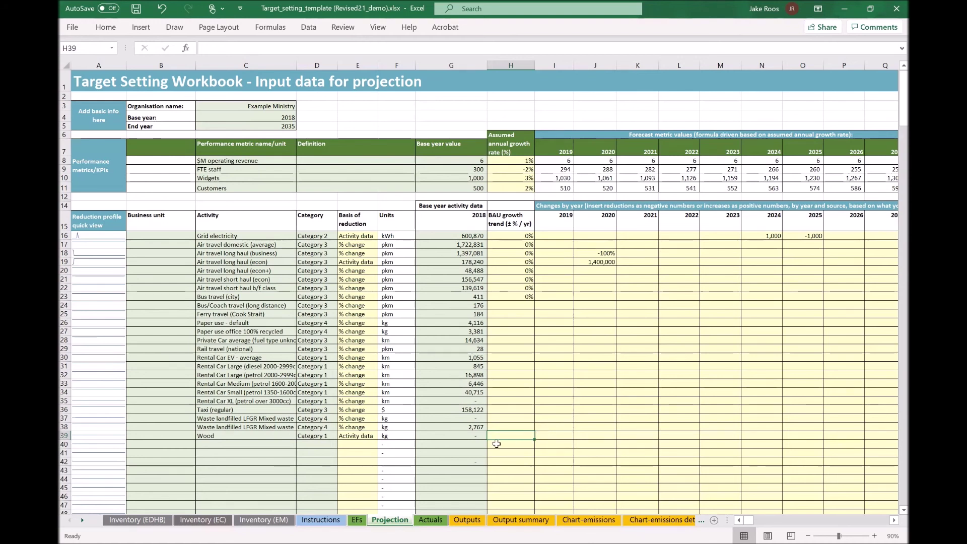
{"action": "left_click", "coordinate": [354, 437]}
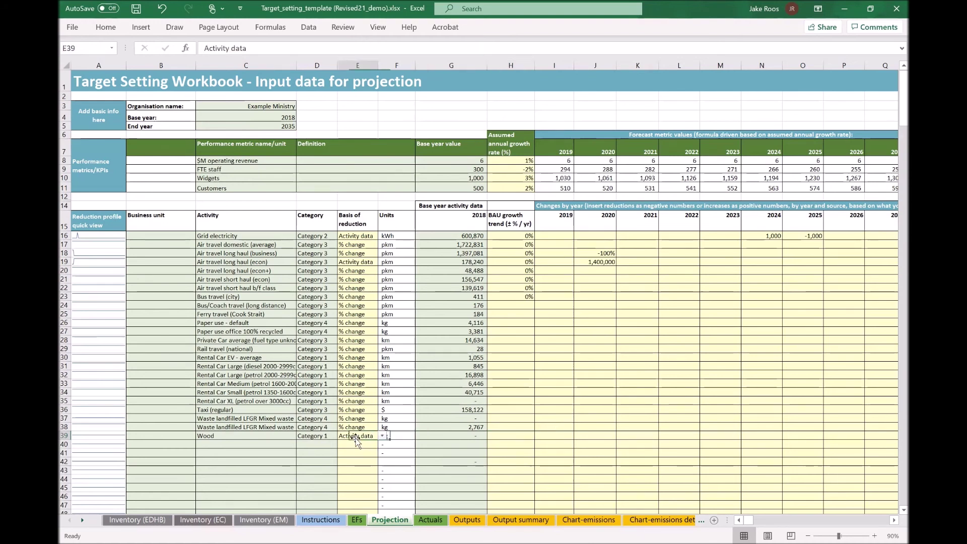
{"action": "left_click", "coordinate": [521, 435]}
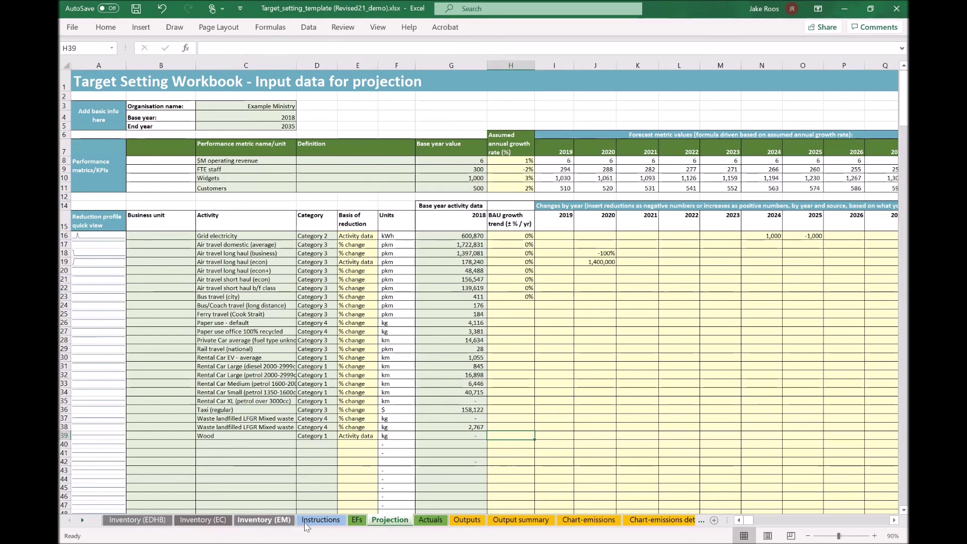
Read the Instructions tip on sourcing emissions factors missing from the inventory, and check the Wood factors on the EFs sheet.
{"action": "left_click", "coordinate": [321, 519]}
{"action": "scroll", "coordinate": [396, 395], "scroll_direction": "down", "scroll_amount": 4}
{"action": "scroll", "coordinate": [396, 395], "scroll_direction": "down", "scroll_amount": 5}
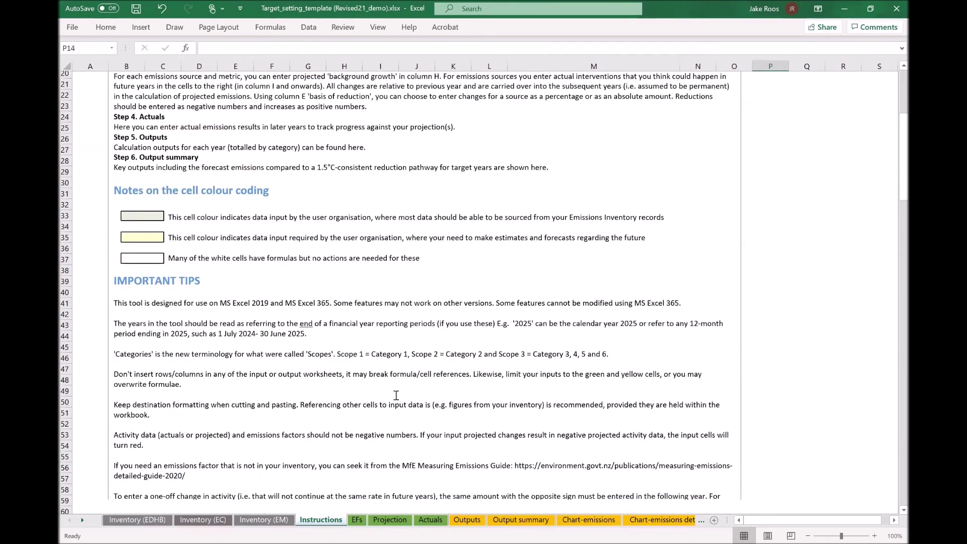
{"action": "left_click", "coordinate": [512, 381]}
{"action": "left_click_drag", "start_coordinate": [511, 381], "coordinate": [188, 392]}
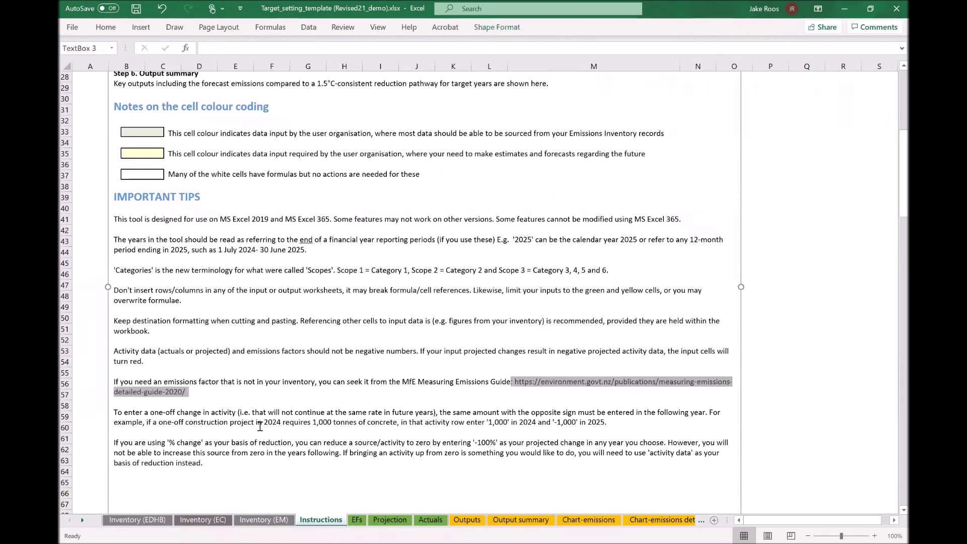
{"action": "left_click", "coordinate": [361, 382]}
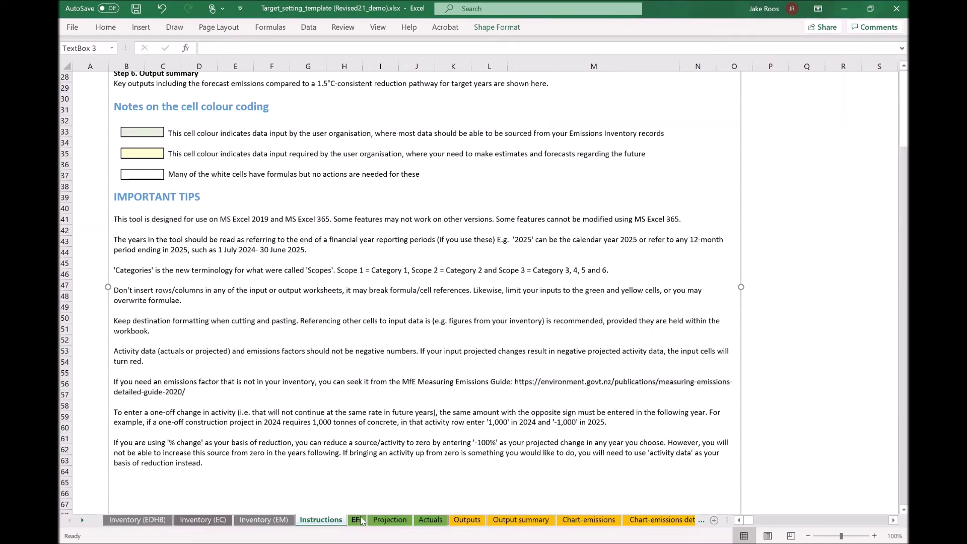
{"action": "left_click", "coordinate": [356, 519]}
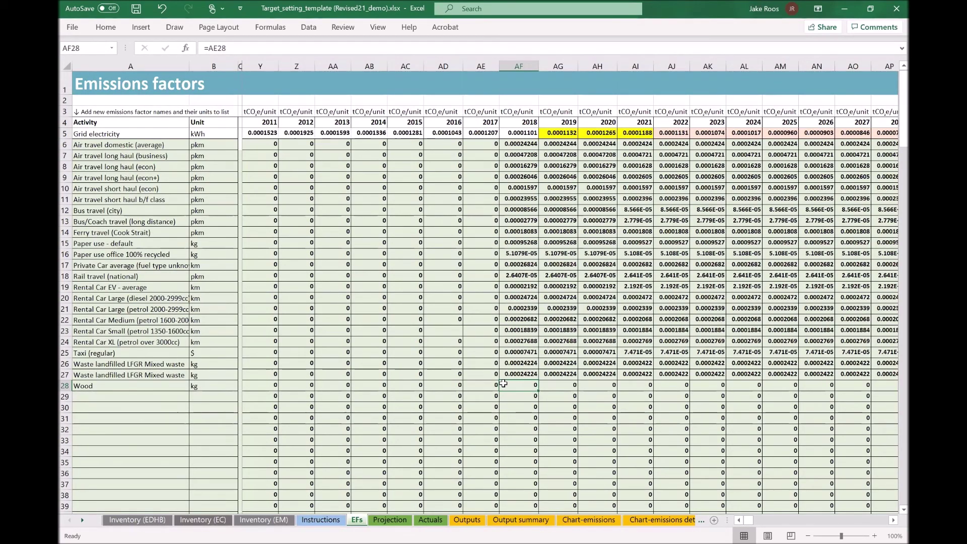
{"action": "left_click", "coordinate": [507, 108]}
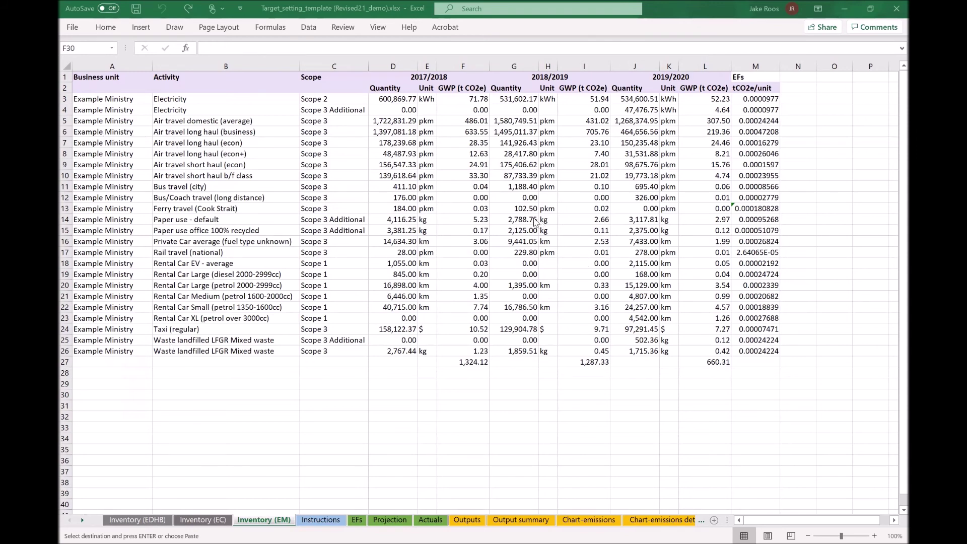
On the cleared EFs sheet, fill the previous-year formula into the blank 2018 factor cells in rows 6 to 27 and into AD23.
{"action": "left_click", "coordinate": [220, 519]}
{"action": "left_click", "coordinate": [181, 469]}
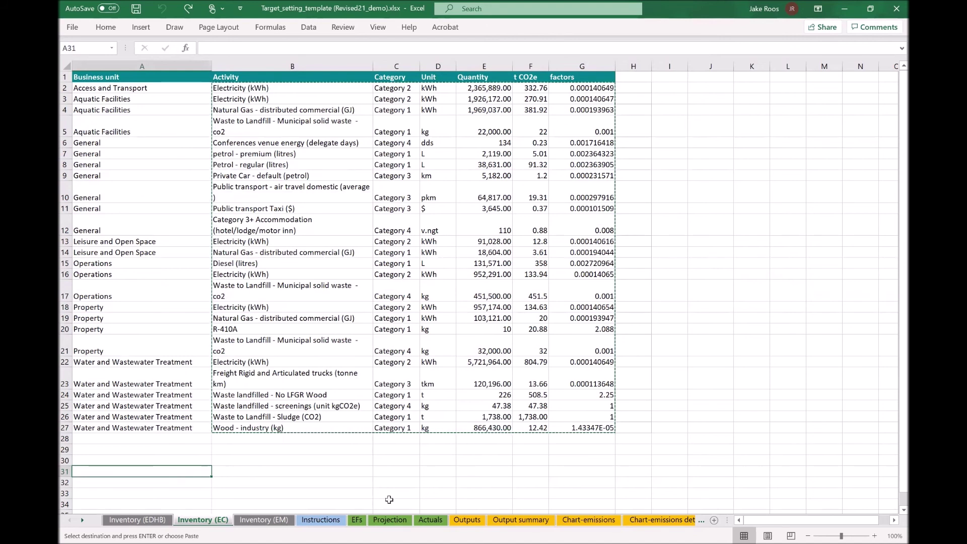
{"action": "left_click", "coordinate": [357, 520]}
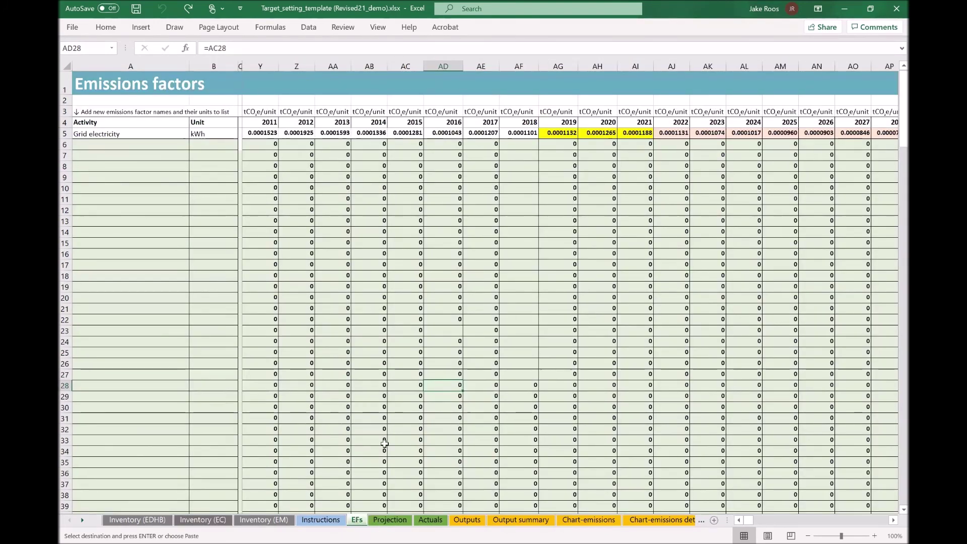
{"action": "left_click", "coordinate": [489, 144]}
{"action": "left_click_drag", "start_coordinate": [498, 149], "coordinate": [534, 377]}
{"action": "left_click", "coordinate": [409, 319]}
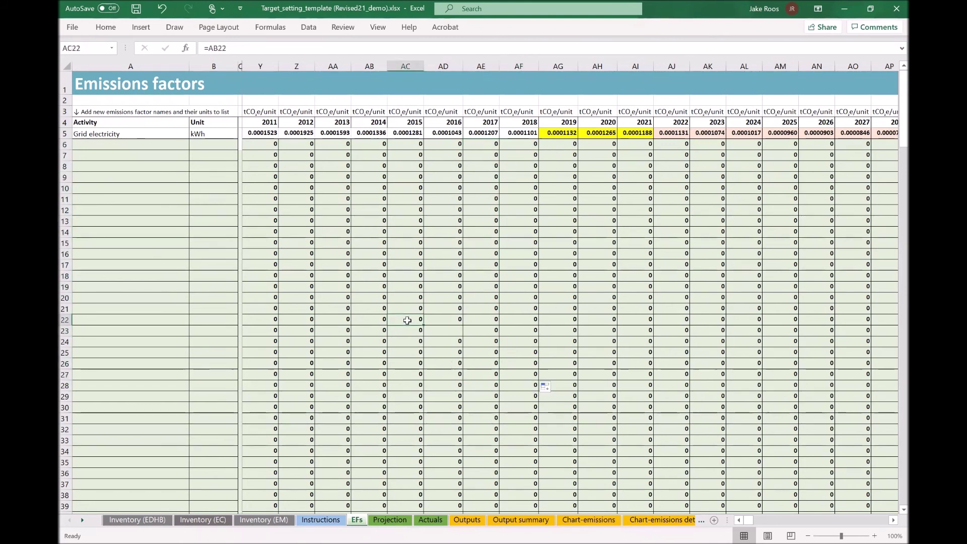
{"action": "left_click", "coordinate": [453, 319]}
{"action": "left_click_drag", "start_coordinate": [462, 325], "coordinate": [460, 336]}
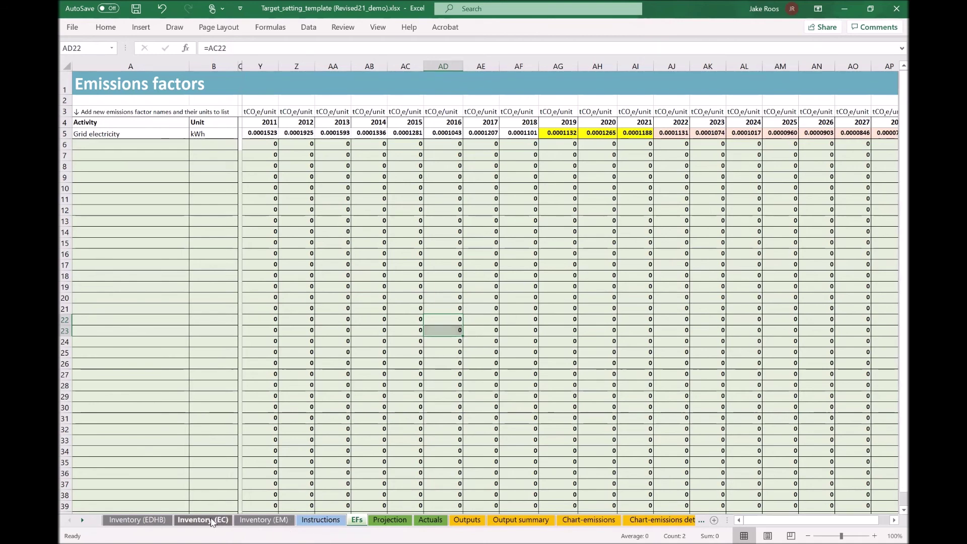
On the Inventory (EC) sheet, copy the activity table B1:G27 without the business units and paste it at B29.
{"action": "left_click", "coordinate": [212, 521]}
{"action": "left_click_drag", "start_coordinate": [582, 423], "coordinate": [602, 426]}
{"action": "key", "text": "ctrl+c"}
{"action": "scroll", "coordinate": [305, 420], "scroll_direction": "down", "scroll_amount": 1}
{"action": "left_click", "coordinate": [305, 420]}
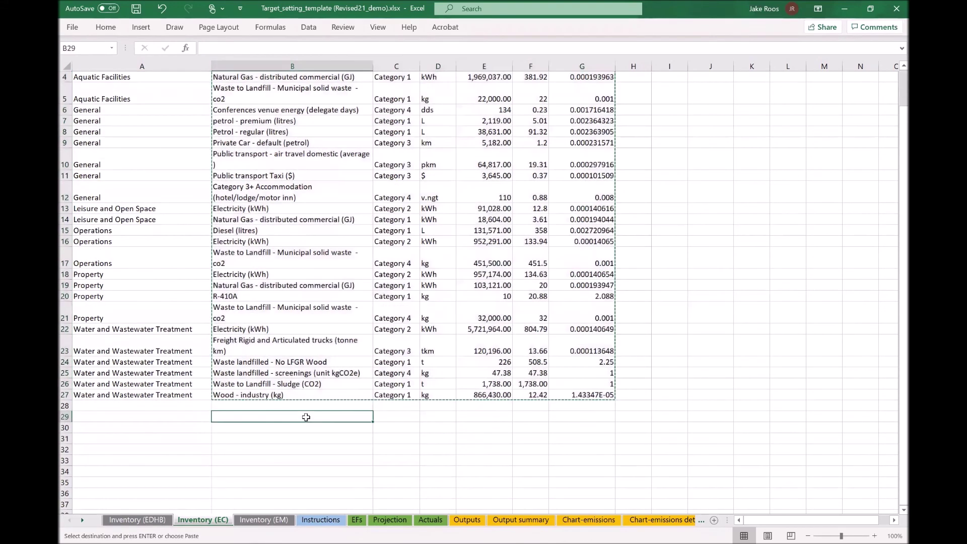
{"action": "key", "text": "ctrl+v"}
{"action": "scroll", "coordinate": [363, 395], "scroll_direction": "down", "scroll_amount": 4}
{"action": "scroll", "coordinate": [364, 395], "scroll_direction": "down", "scroll_amount": 4}
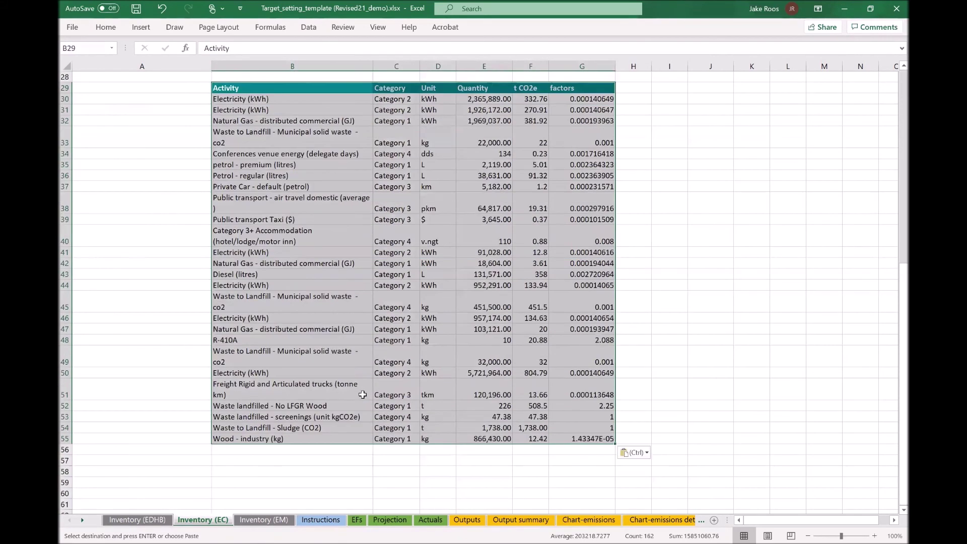
Remove duplicates from the copied table, comparing only the Activity column and treating the first row as headers.
{"action": "scroll", "coordinate": [352, 95], "scroll_direction": "up", "scroll_amount": 1}
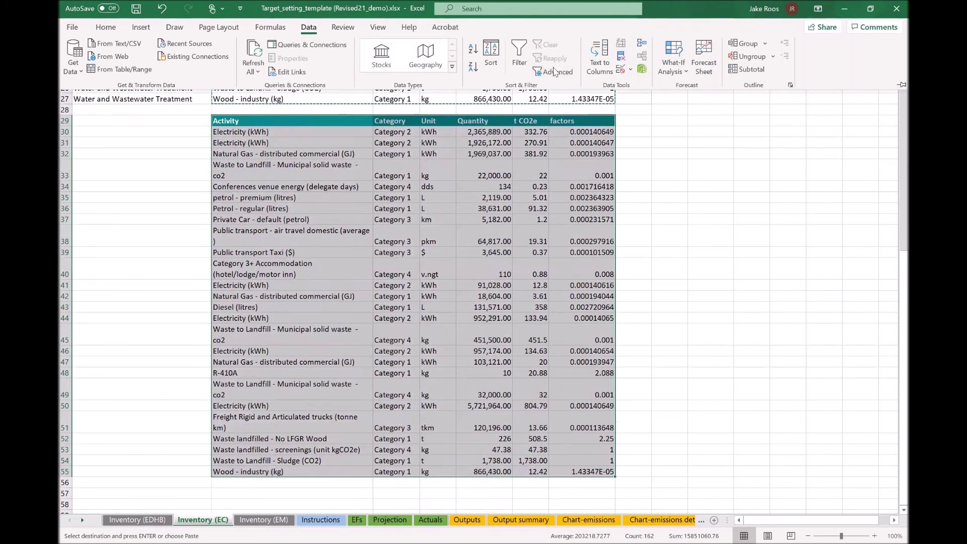
{"action": "left_click", "coordinate": [622, 56]}
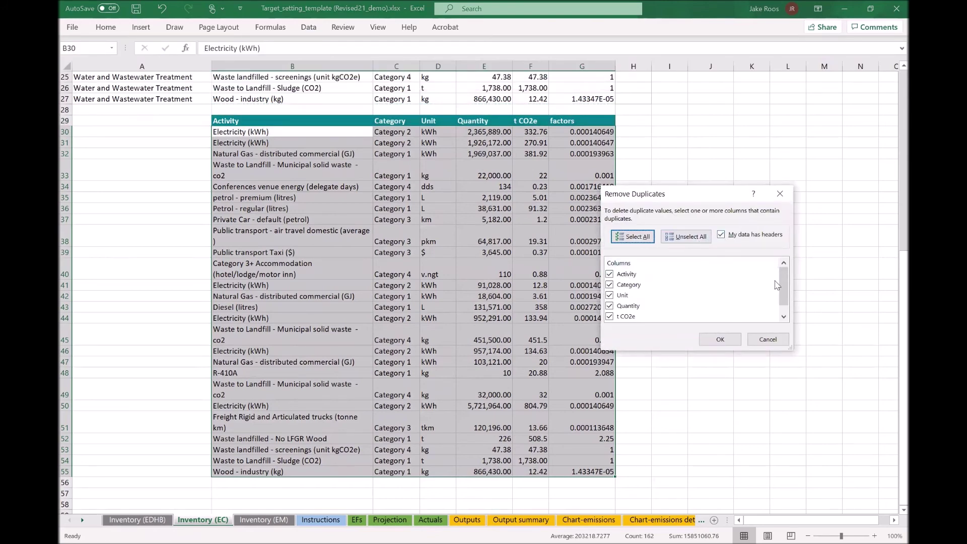
{"action": "scroll", "coordinate": [783, 286], "scroll_direction": "down", "scroll_amount": 1}
{"action": "scroll", "coordinate": [784, 286], "scroll_direction": "up", "scroll_amount": 1}
{"action": "left_click", "coordinate": [686, 237]}
{"action": "left_click", "coordinate": [610, 274]}
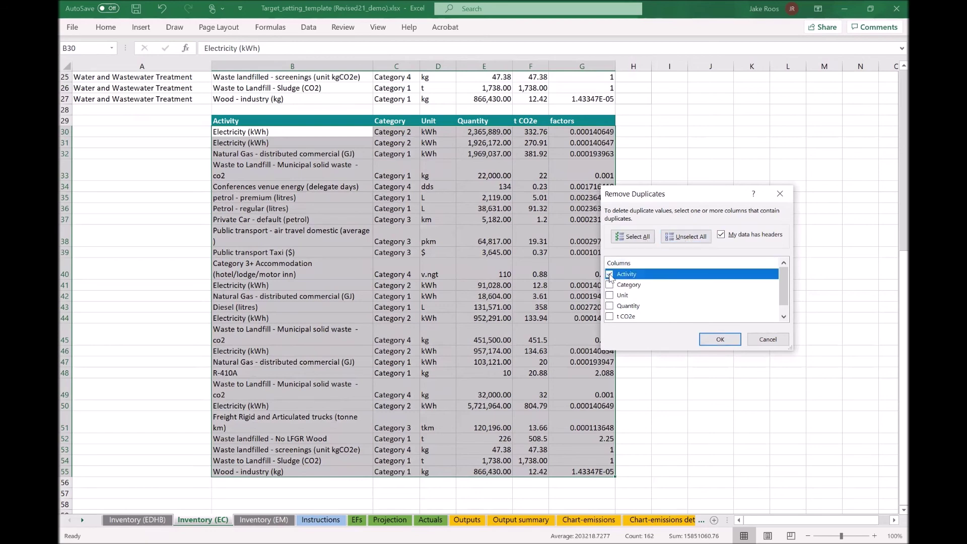
{"action": "left_click", "coordinate": [720, 341]}
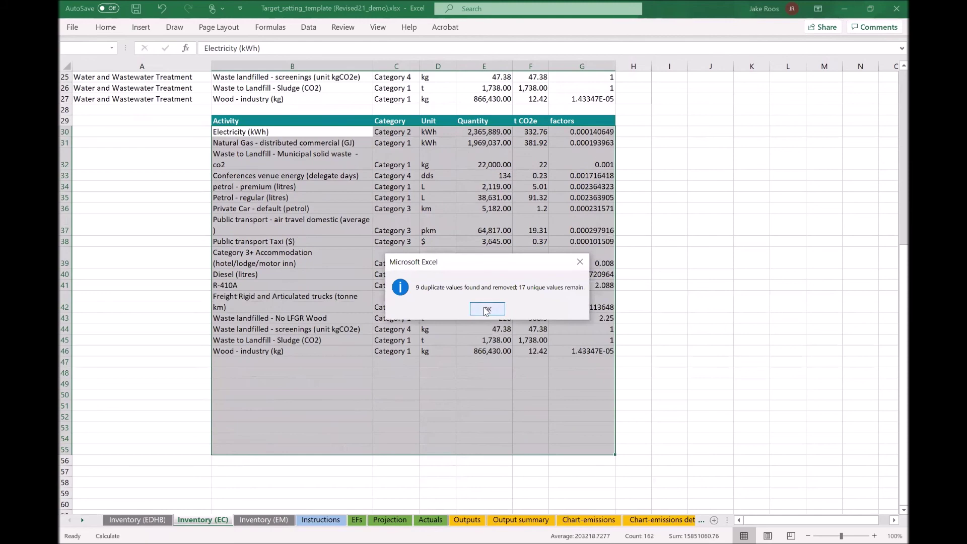
{"action": "left_click", "coordinate": [487, 309]}
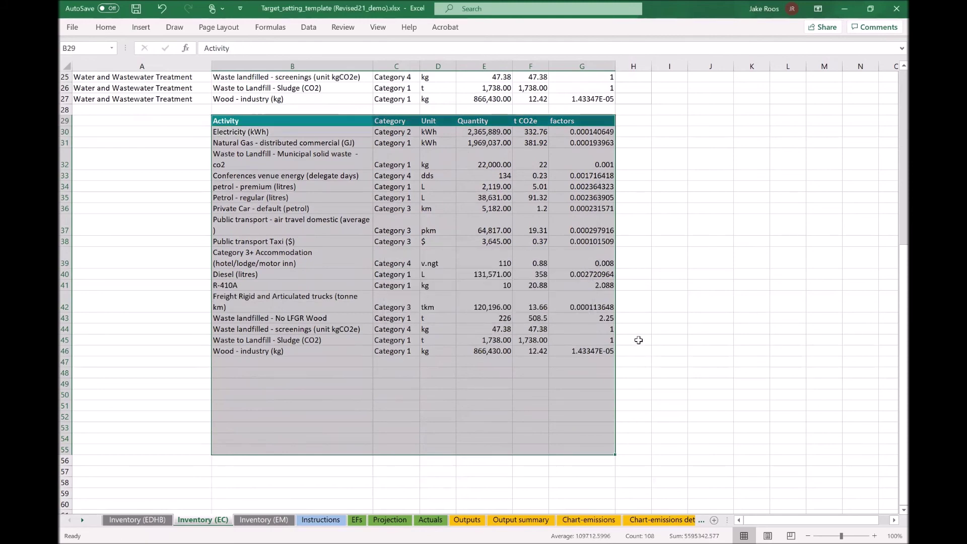
{"action": "left_click", "coordinate": [639, 338]}
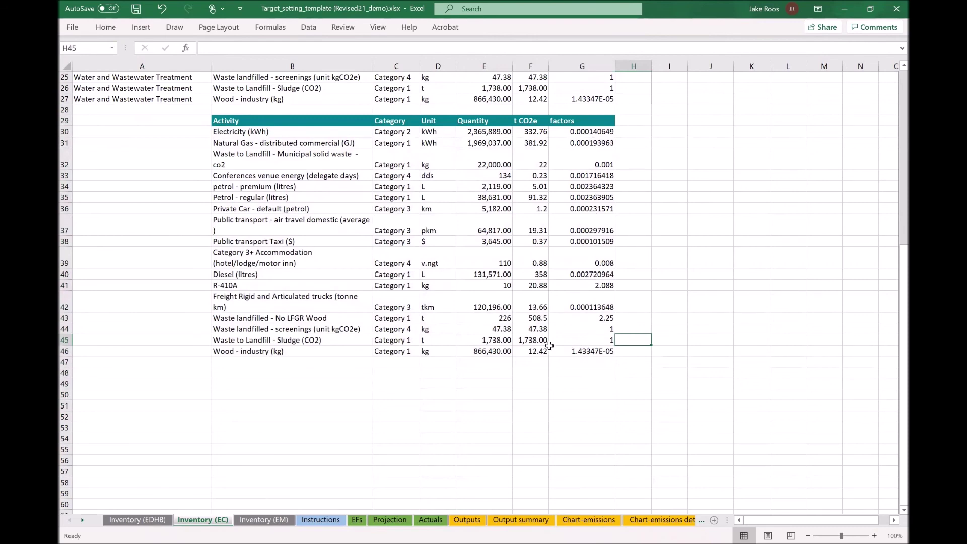
Copy the unique activity names from Natural Gas to Wood - industry and paste them as values from A6 on the EFs sheet.
{"action": "scroll", "coordinate": [572, 251], "scroll_direction": "up", "scroll_amount": 1}
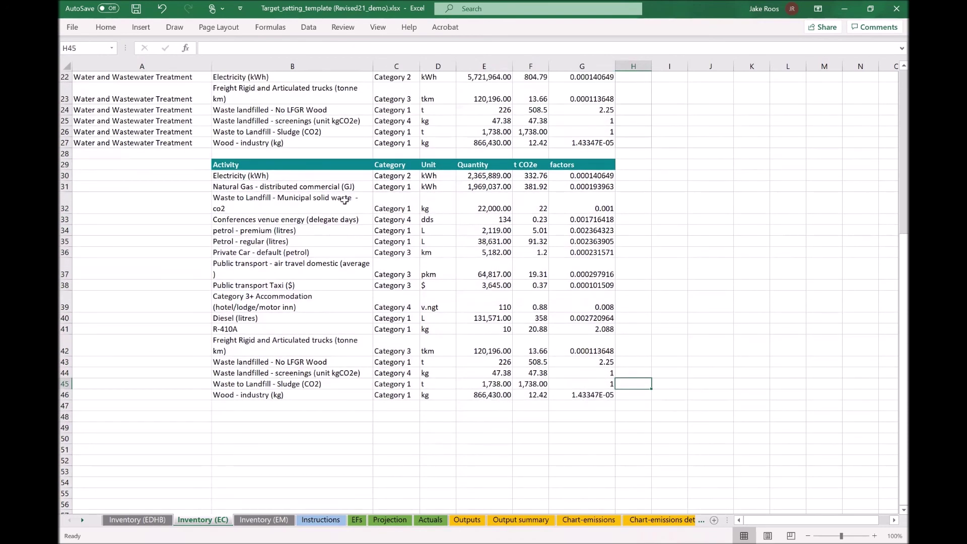
{"action": "left_click_drag", "start_coordinate": [288, 182], "coordinate": [286, 392]}
{"action": "key", "text": "ctrl+c"}
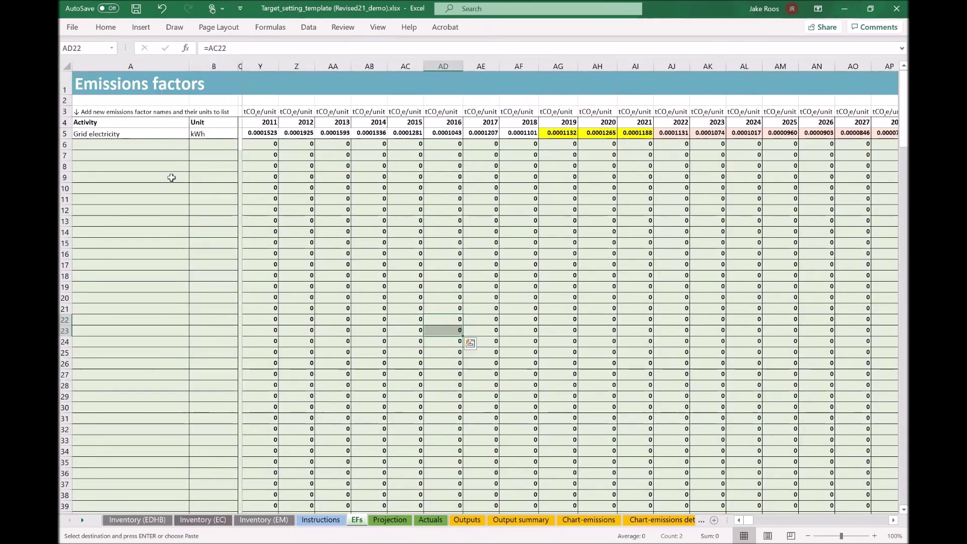
{"action": "left_click", "coordinate": [117, 145]}
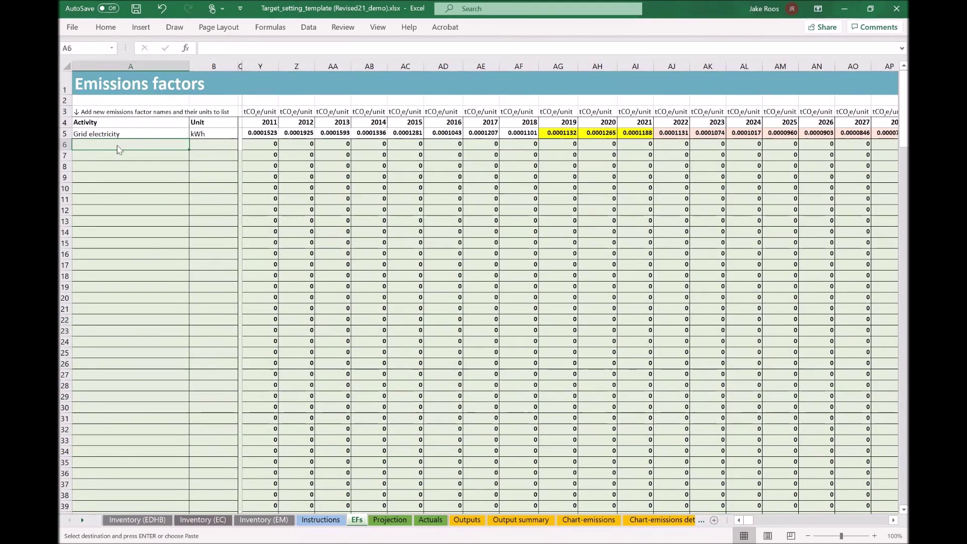
{"action": "right_click", "coordinate": [117, 145]}
{"action": "left_click", "coordinate": [159, 207]}
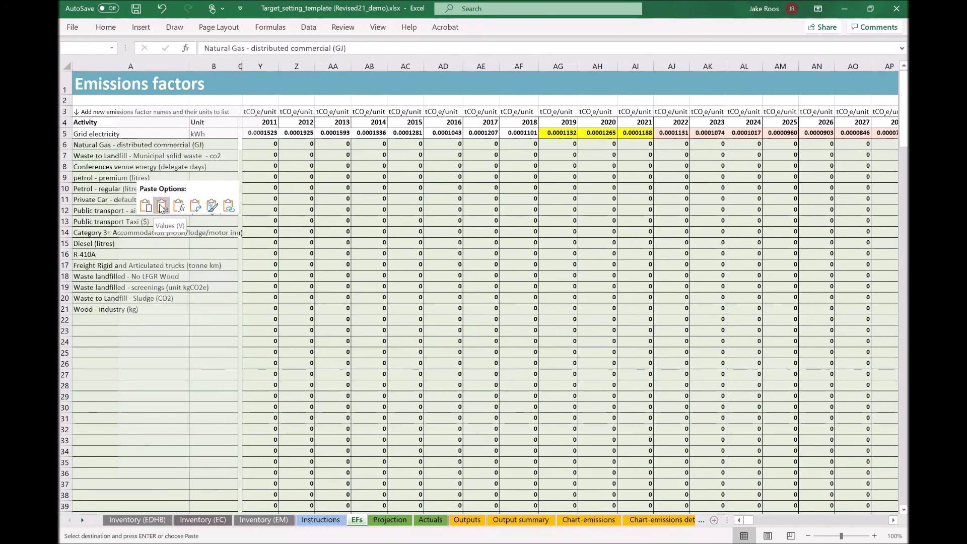
{"action": "left_click", "coordinate": [159, 208]}
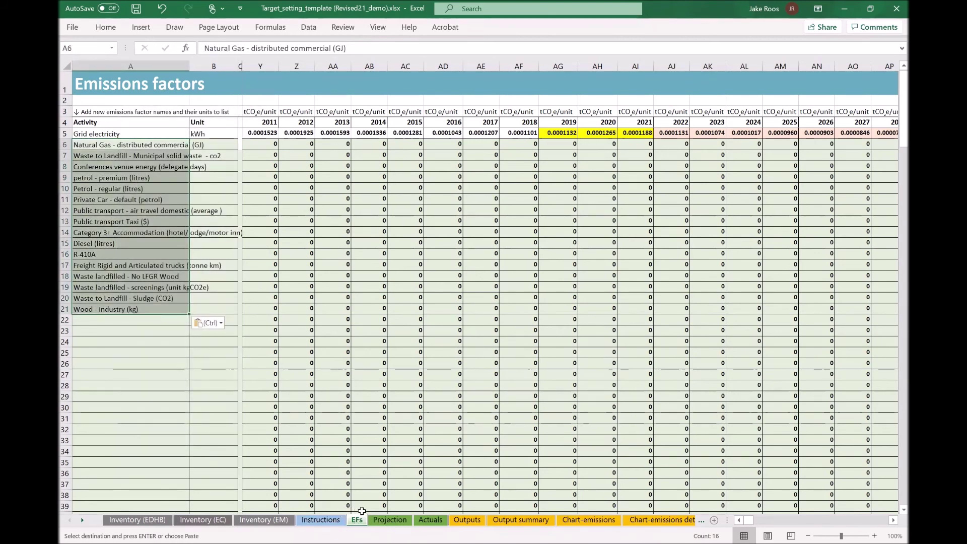
Copy the matching units in D31:D46 of the Inventory (EC) sheet and paste them as values from B6 on the EFs sheet.
{"action": "left_click", "coordinate": [208, 521]}
{"action": "left_click_drag", "start_coordinate": [428, 186], "coordinate": [431, 396]}
{"action": "key", "text": "ctrl+c"}
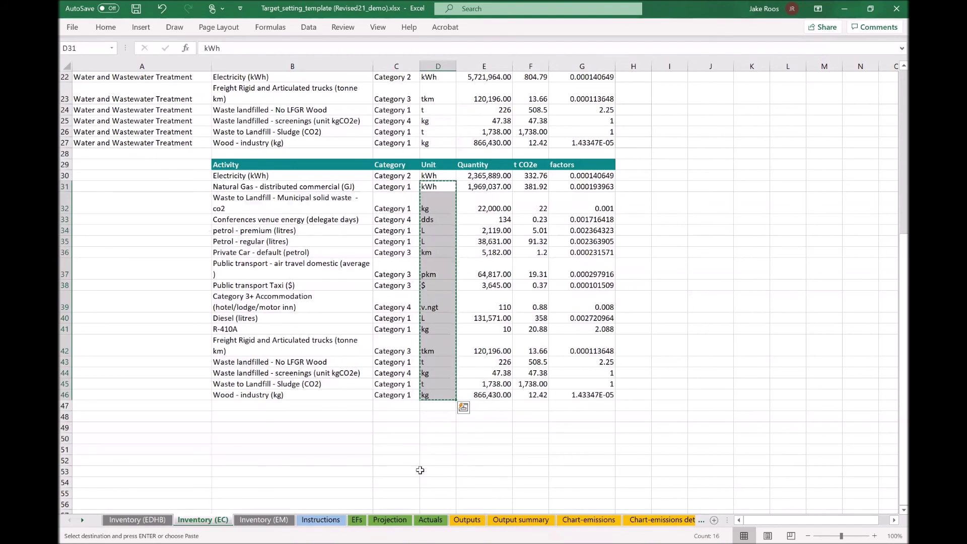
{"action": "left_click", "coordinate": [357, 520]}
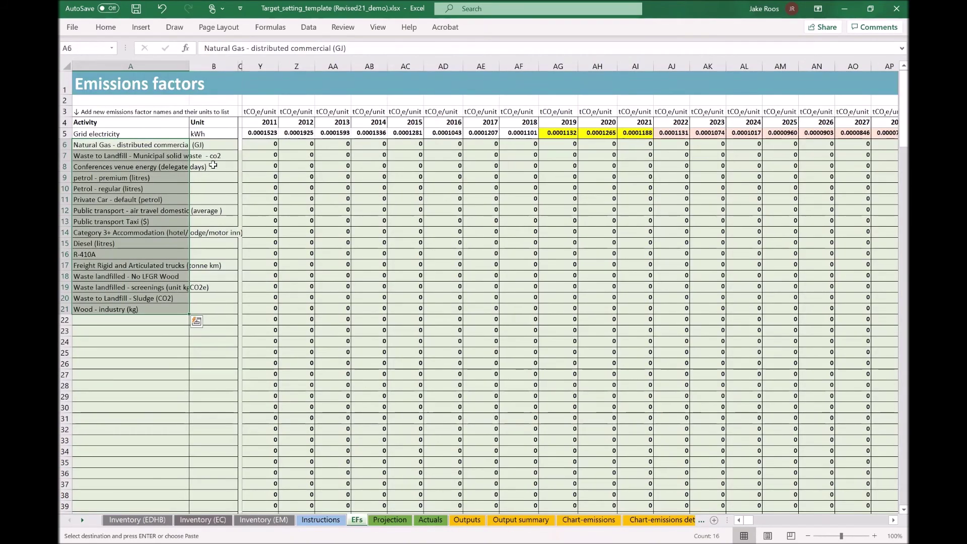
{"action": "left_click", "coordinate": [204, 144]}
{"action": "key", "text": "shift+F10"}
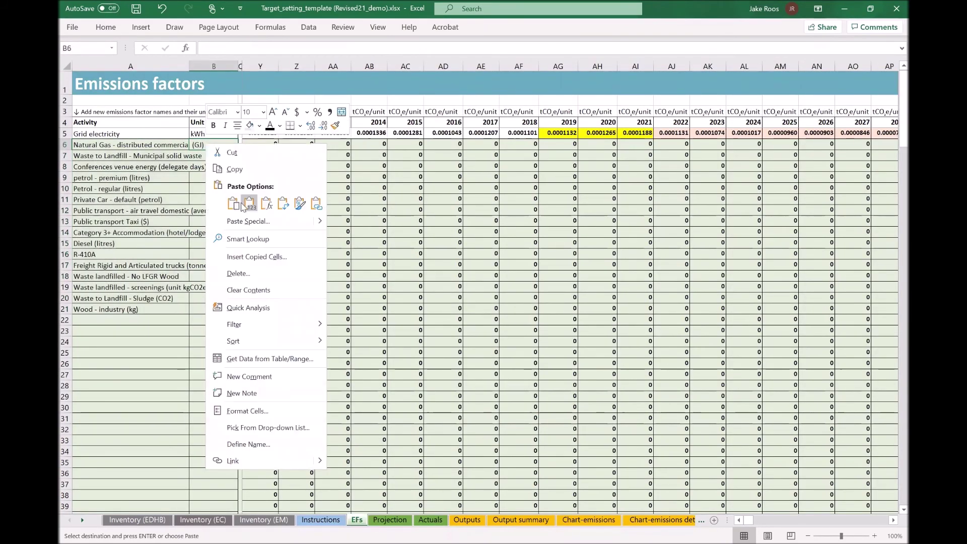
{"action": "left_click", "coordinate": [249, 203]}
{"action": "left_click", "coordinate": [297, 320]}
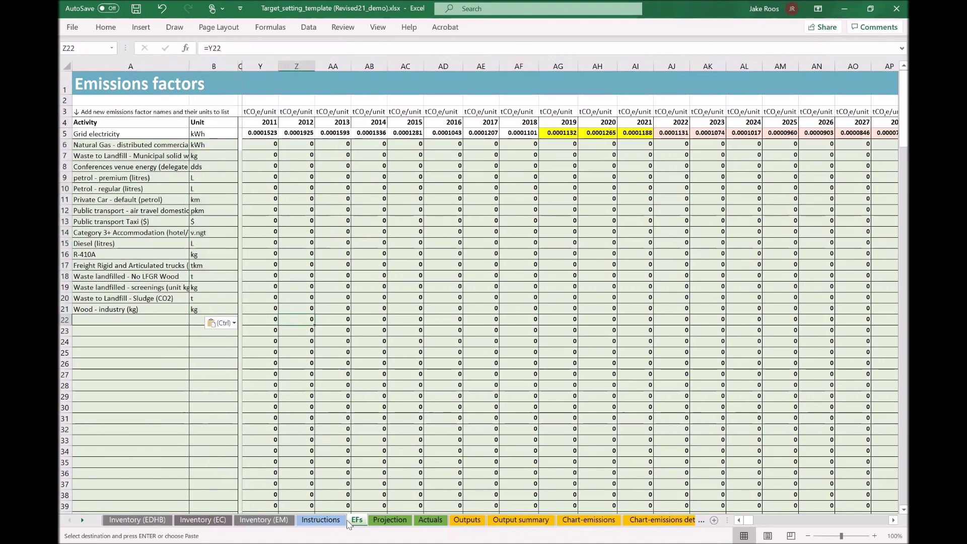
Copy the emissions factors in G31:G46 of the Inventory (EC) sheet and paste them as values from AD6 in the 2016 column on EFs.
{"action": "left_click", "coordinate": [224, 525]}
{"action": "left_click_drag", "start_coordinate": [594, 177], "coordinate": [586, 395]}
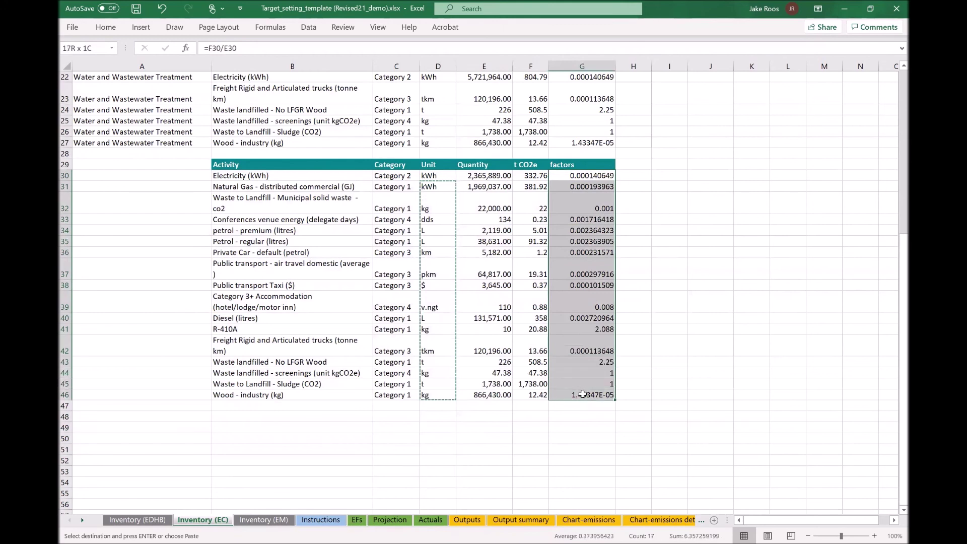
{"action": "left_click", "coordinate": [573, 184]}
{"action": "left_click_drag", "start_coordinate": [573, 182], "coordinate": [576, 389]}
{"action": "key", "text": "ctrl+c"}
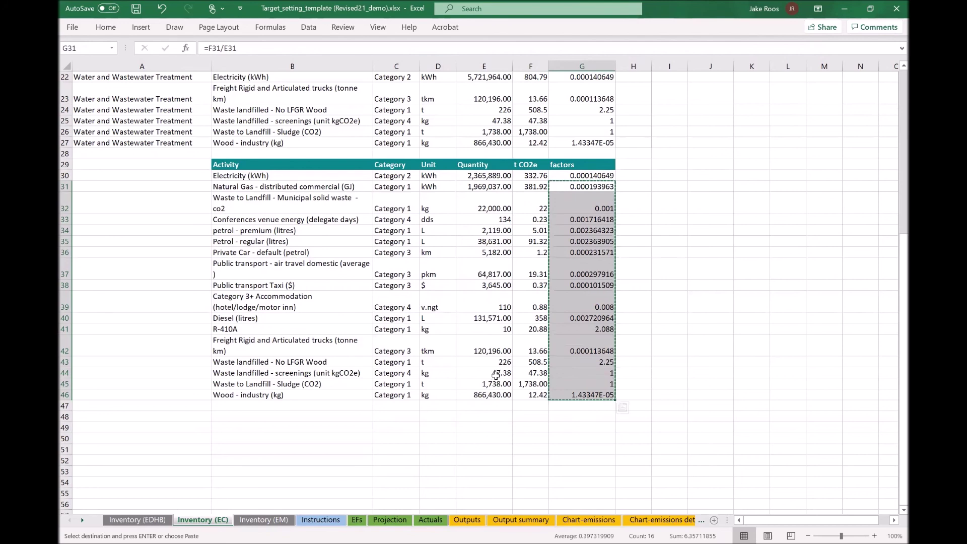
{"action": "scroll", "coordinate": [496, 375], "scroll_direction": "up", "scroll_amount": 5}
{"action": "scroll", "coordinate": [495, 375], "scroll_direction": "up", "scroll_amount": 2}
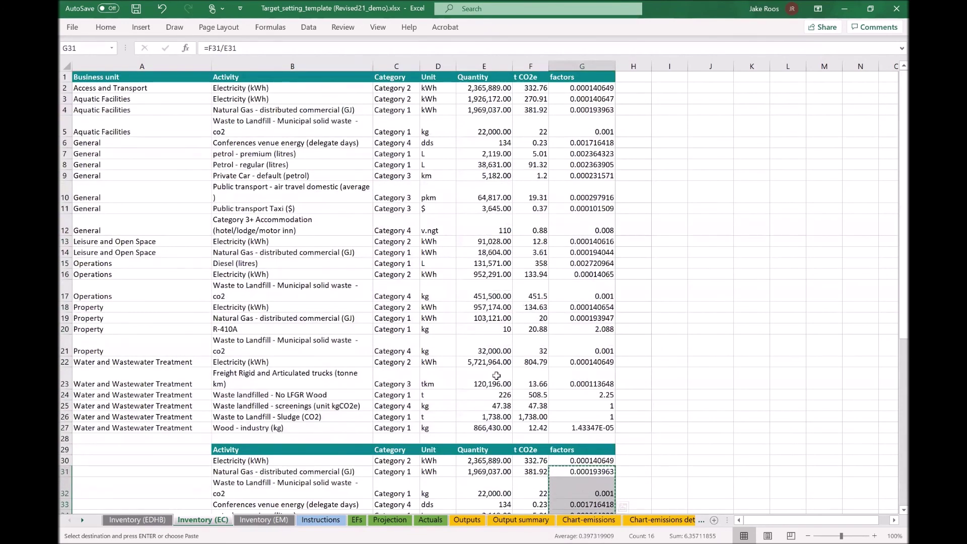
{"action": "scroll", "coordinate": [496, 375], "scroll_direction": "down", "scroll_amount": 2}
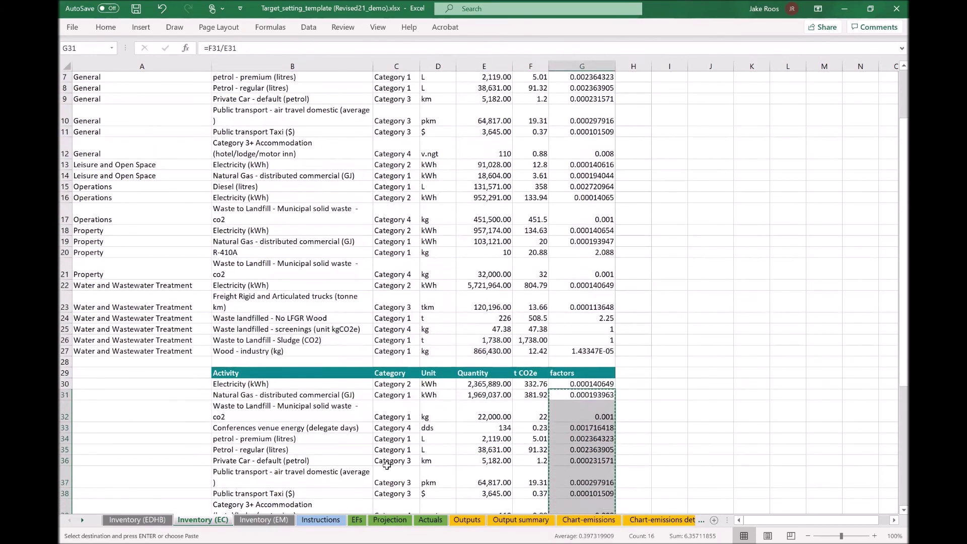
{"action": "left_click", "coordinate": [356, 519]}
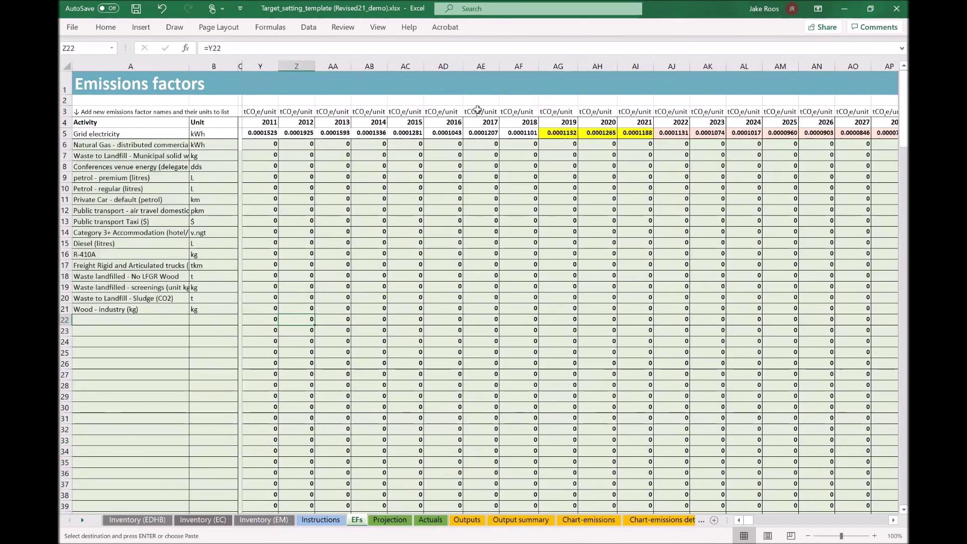
{"action": "left_click", "coordinate": [448, 143]}
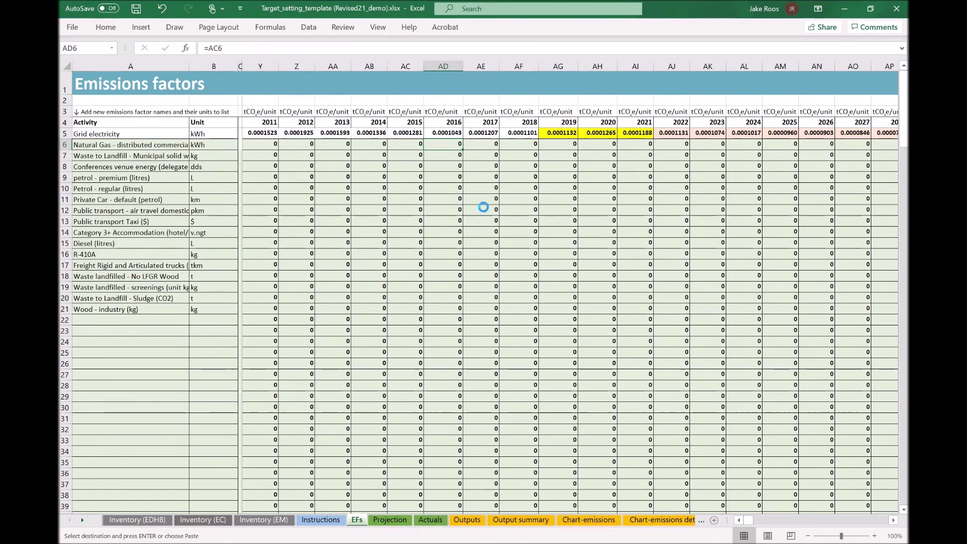
{"action": "left_click_drag", "start_coordinate": [443, 145], "coordinate": [443, 308]}
{"action": "key", "text": "ctrl+v"}
{"action": "left_click", "coordinate": [408, 341]}
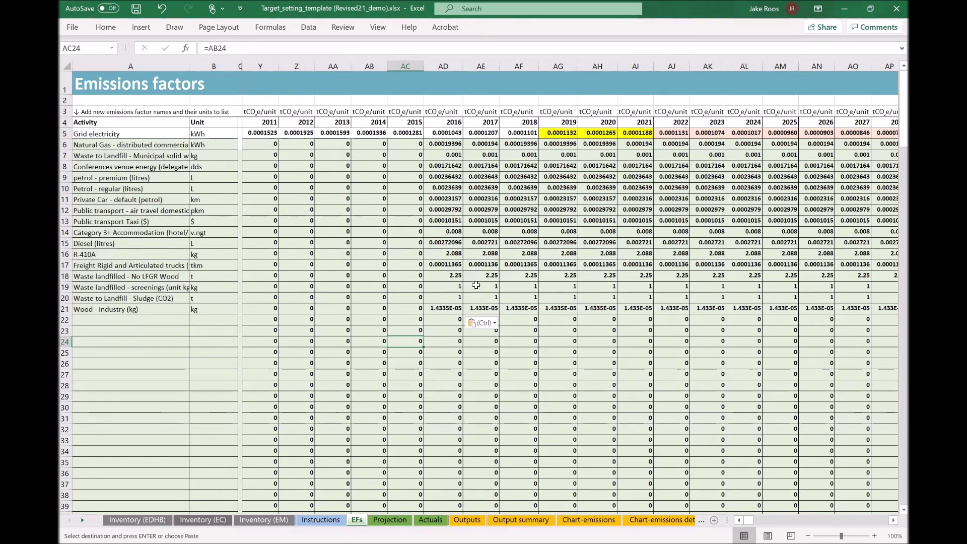
{"action": "left_click", "coordinate": [389, 520]}
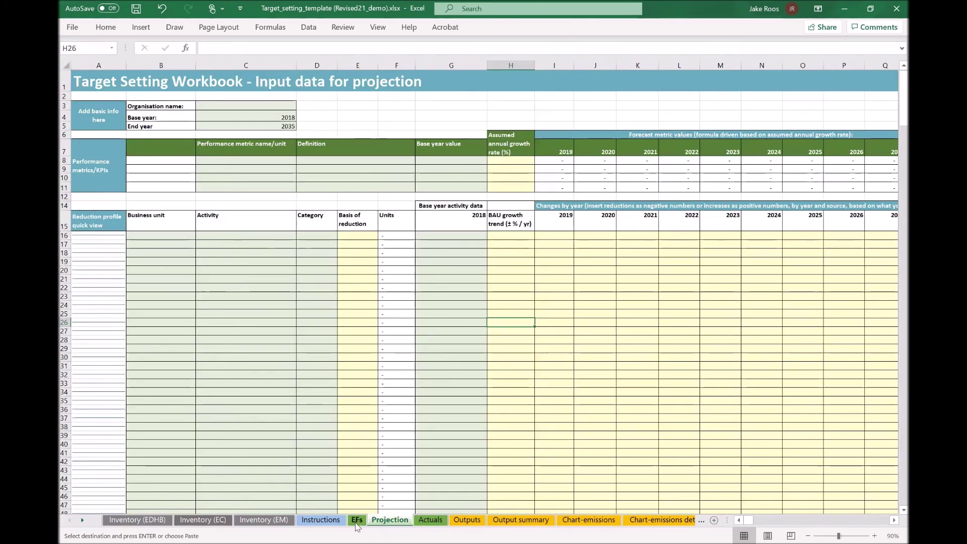
{"action": "left_click", "coordinate": [357, 521]}
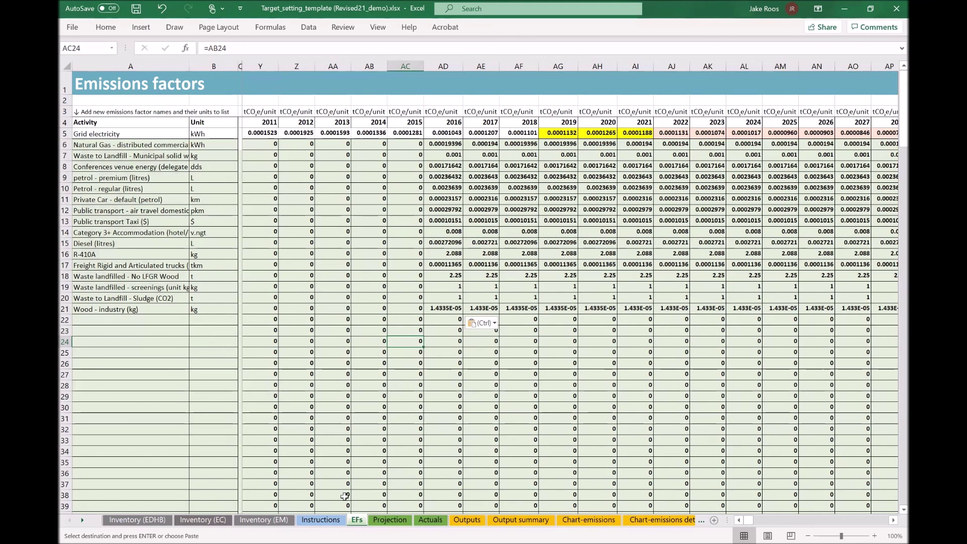
{"action": "left_click", "coordinate": [254, 524]}
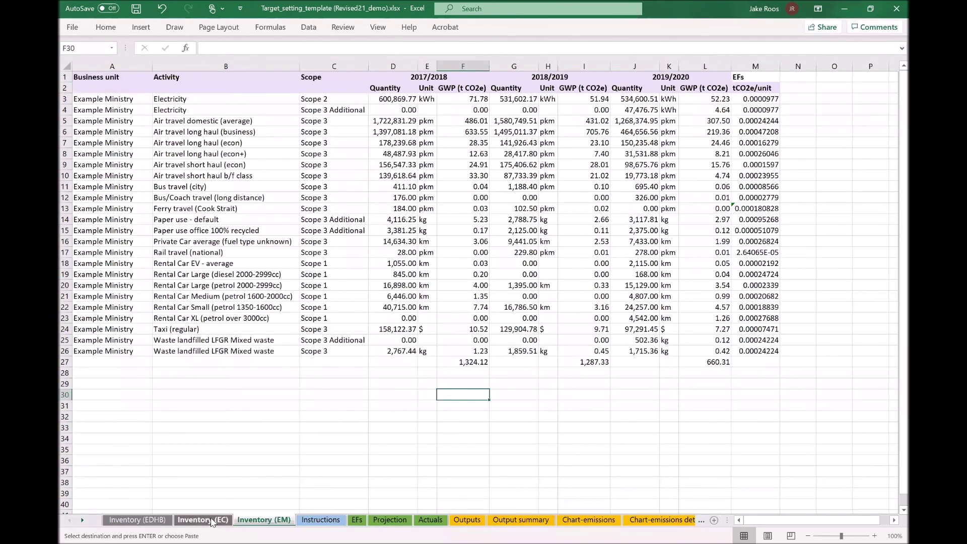
{"action": "left_click", "coordinate": [215, 521]}
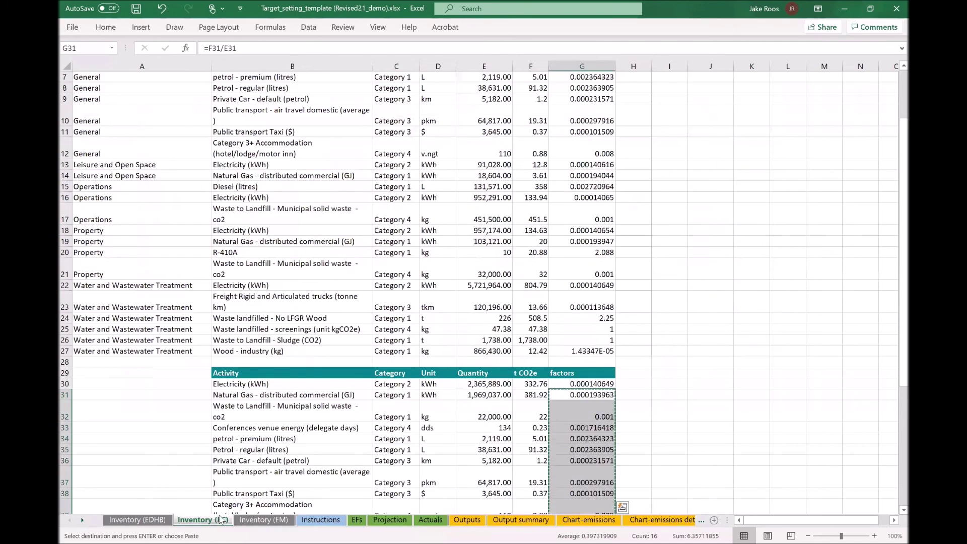
{"action": "left_click", "coordinate": [690, 404]}
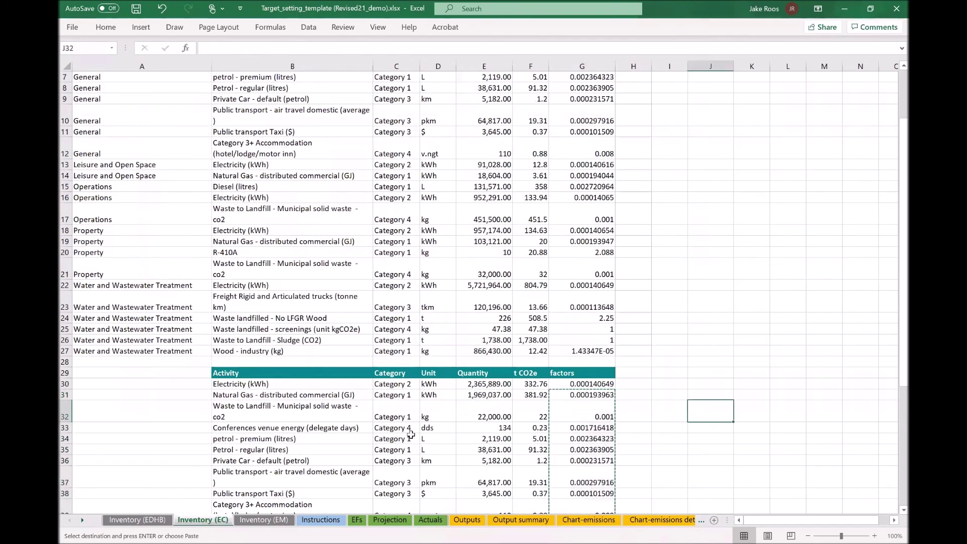
Examine the business units and their repeated activities in the inventory on the Inventory (EDHB) sheet.
{"action": "left_click", "coordinate": [149, 522]}
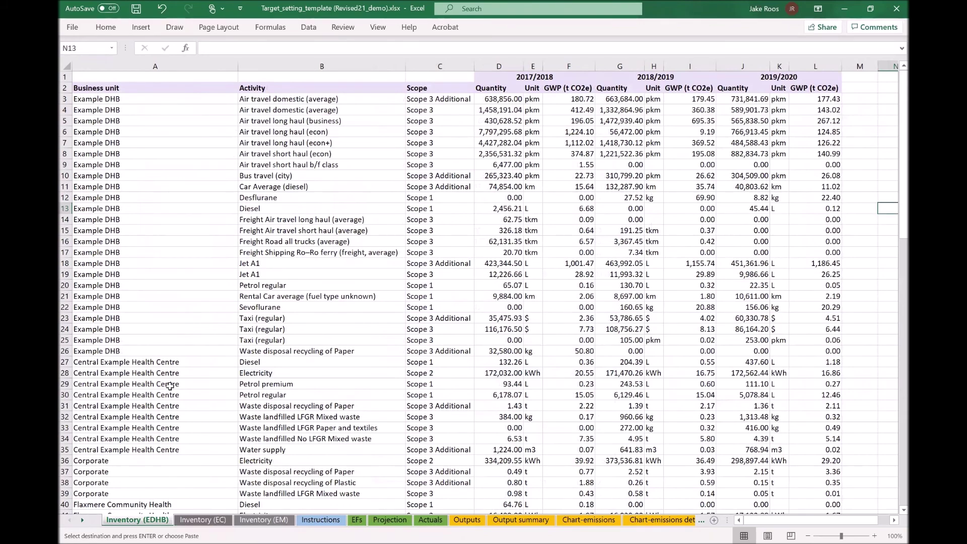
{"action": "scroll", "coordinate": [187, 311], "scroll_direction": "down", "scroll_amount": 13}
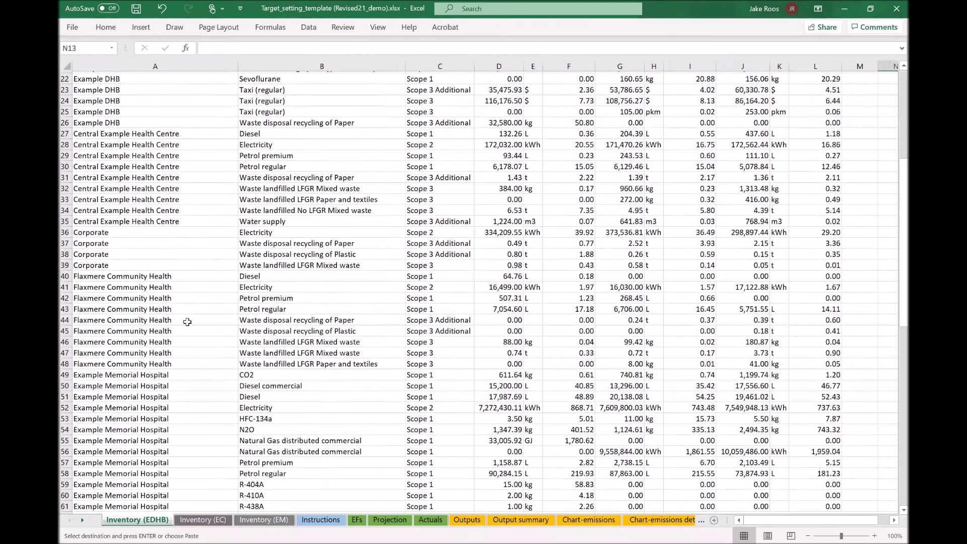
{"action": "scroll", "coordinate": [187, 323], "scroll_direction": "down", "scroll_amount": 12}
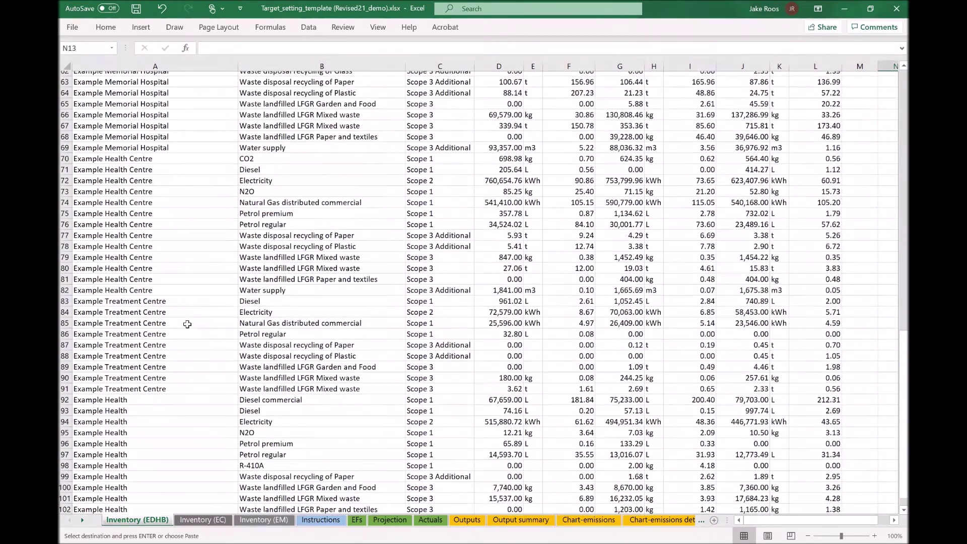
{"action": "scroll", "coordinate": [187, 324], "scroll_direction": "up", "scroll_amount": 3}
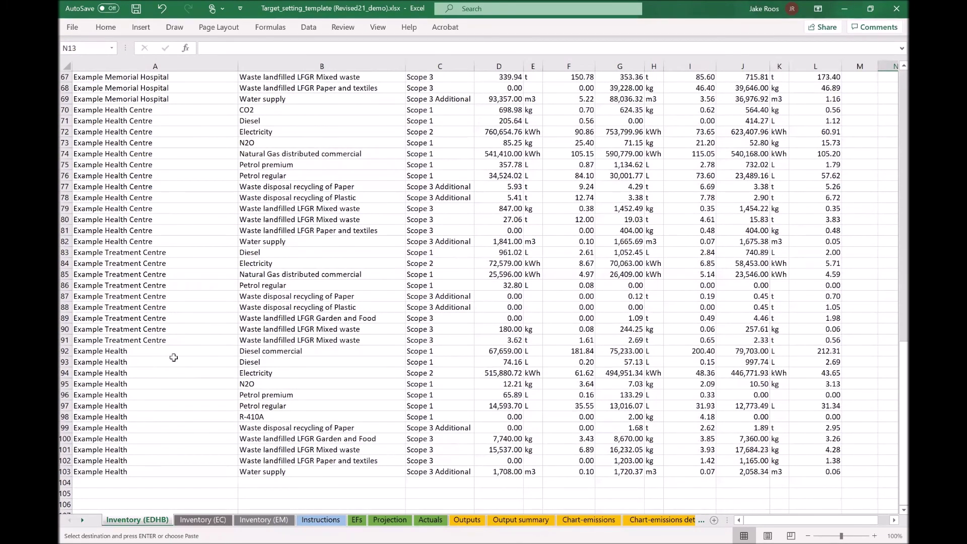
{"action": "scroll", "coordinate": [161, 349], "scroll_direction": "up", "scroll_amount": 5}
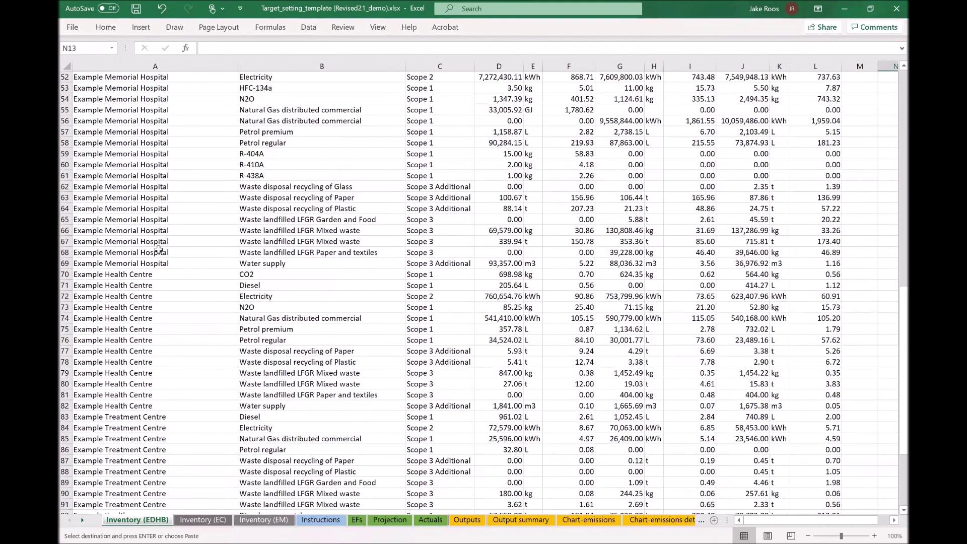
{"action": "scroll", "coordinate": [173, 358], "scroll_direction": "up", "scroll_amount": 1}
{"action": "scroll", "coordinate": [172, 366], "scroll_direction": "down", "scroll_amount": 4}
{"action": "left_click_drag", "start_coordinate": [147, 408], "coordinate": [150, 313]}
{"action": "scroll", "coordinate": [147, 178], "scroll_direction": "up", "scroll_amount": 17}
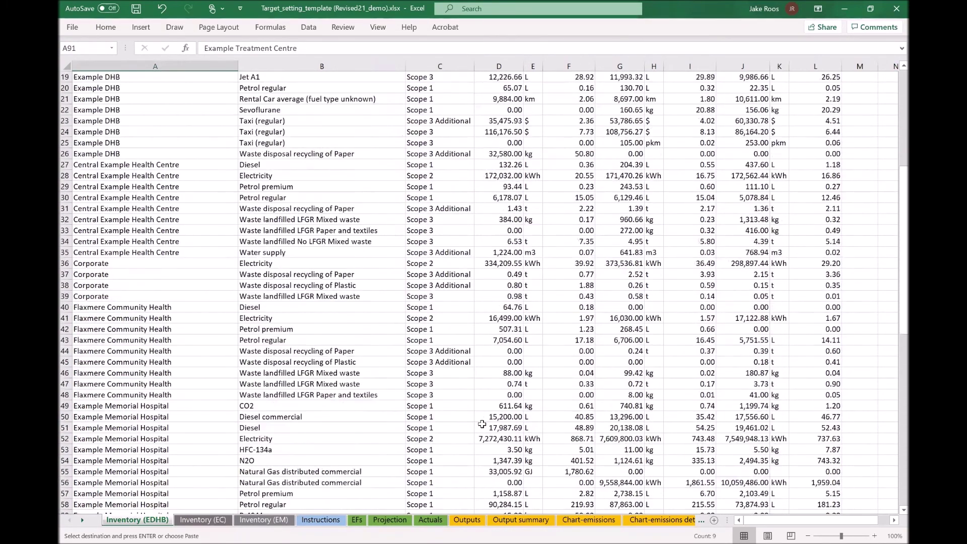
{"action": "scroll", "coordinate": [180, 209], "scroll_direction": "up", "scroll_amount": 3}
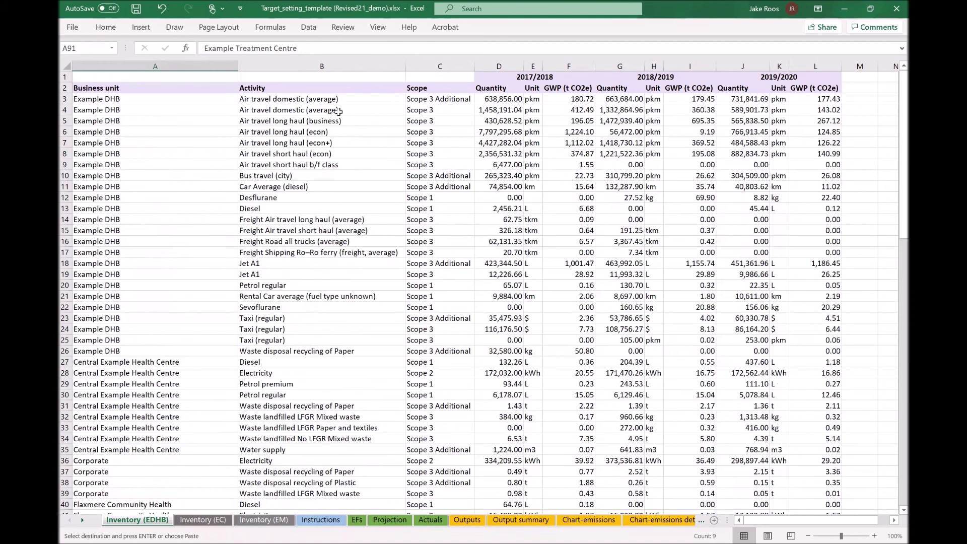
On the Inventory (EDHB) sheet, copy the table B2:L103 without the business units and paste it at B105.
{"action": "left_click_drag", "start_coordinate": [304, 87], "coordinate": [821, 526]}
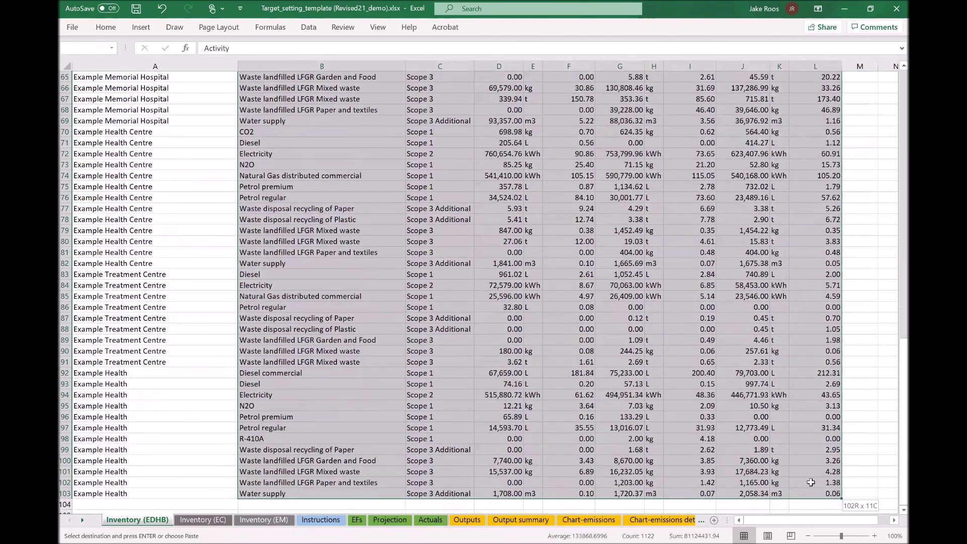
{"action": "left_click_drag", "start_coordinate": [811, 483], "coordinate": [811, 479]}
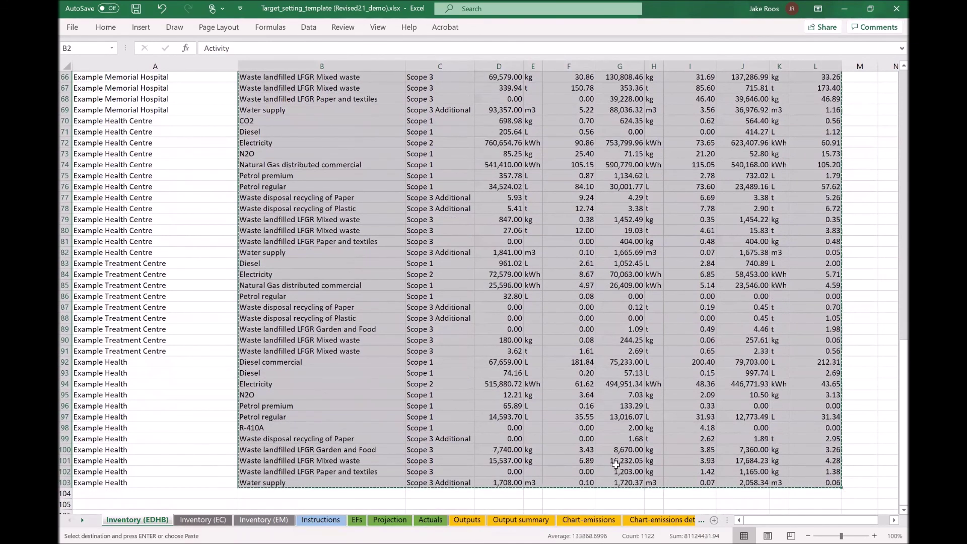
{"action": "scroll", "coordinate": [536, 411], "scroll_direction": "down", "scroll_amount": 3}
{"action": "left_click", "coordinate": [339, 415]}
{"action": "left_click", "coordinate": [330, 405]}
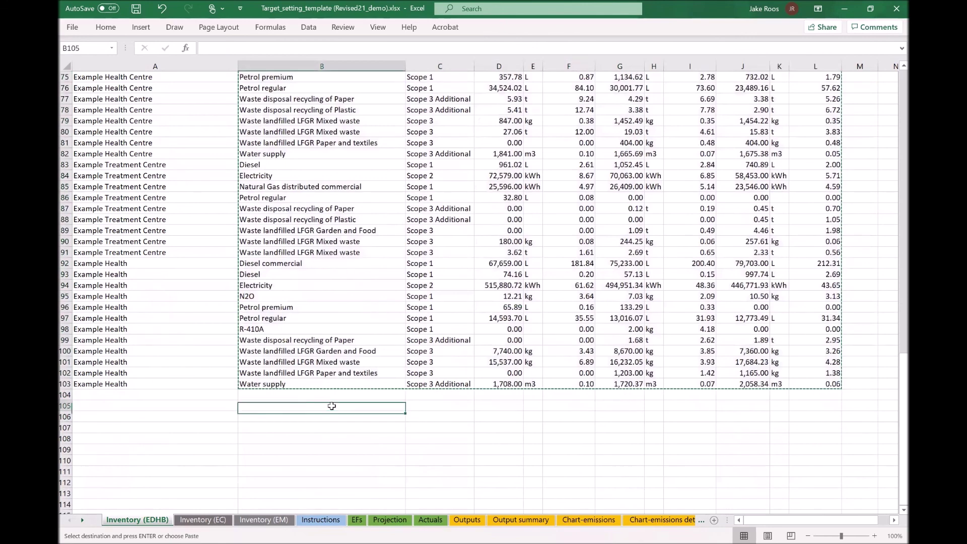
{"action": "key", "text": "ctrl+v"}
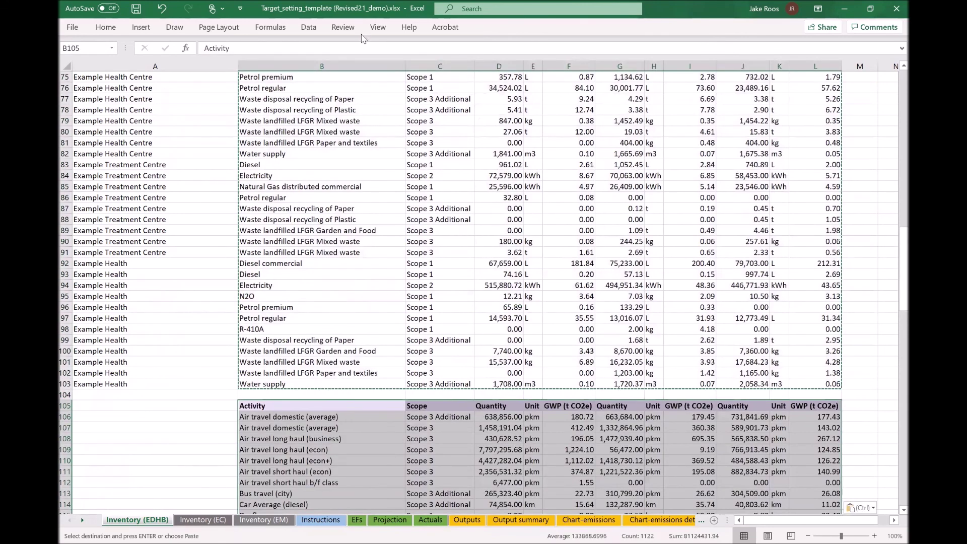
Remove duplicates from the copied table at B105, comparing only the Activity column and treating the first row as headers.
{"action": "left_click", "coordinate": [306, 29]}
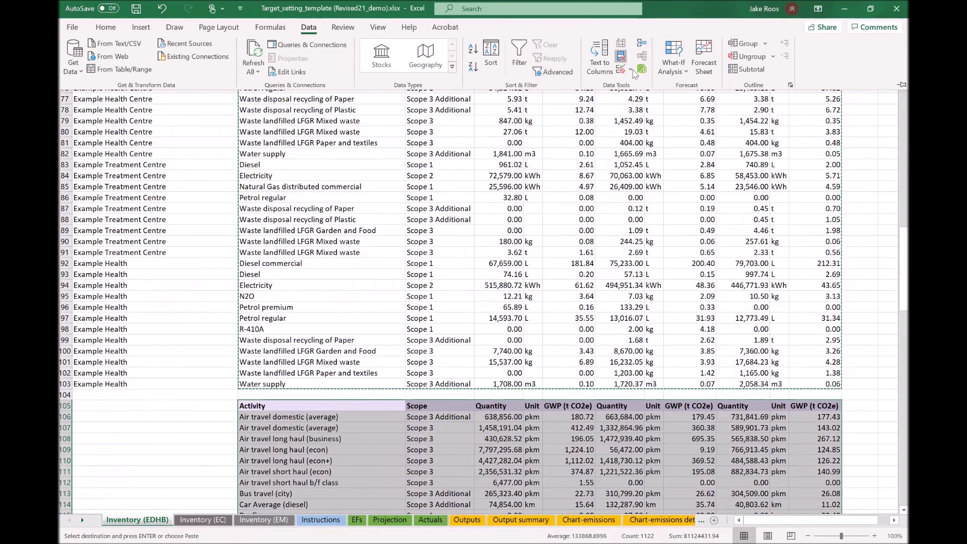
{"action": "left_click", "coordinate": [621, 56]}
{"action": "left_click", "coordinate": [686, 237]}
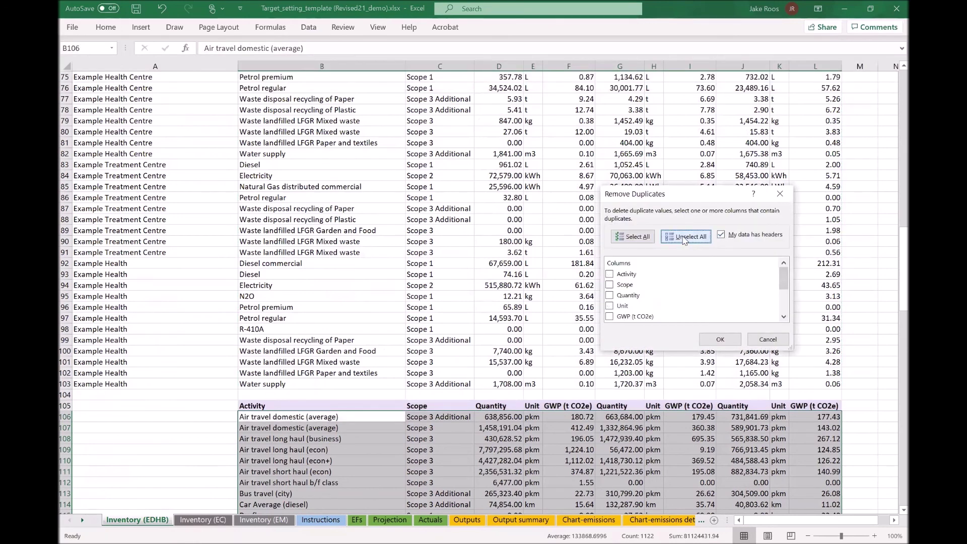
{"action": "left_click", "coordinate": [610, 273]}
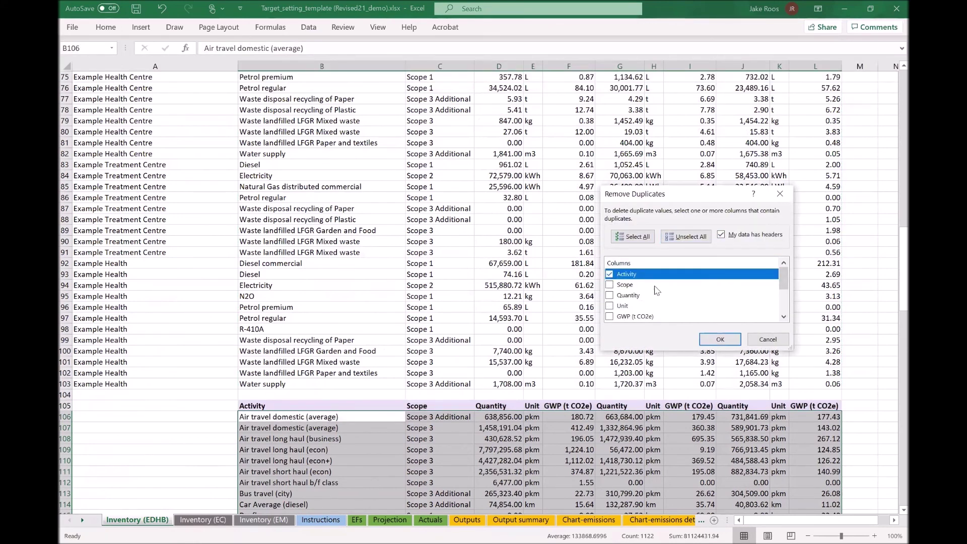
{"action": "left_click", "coordinate": [717, 343]}
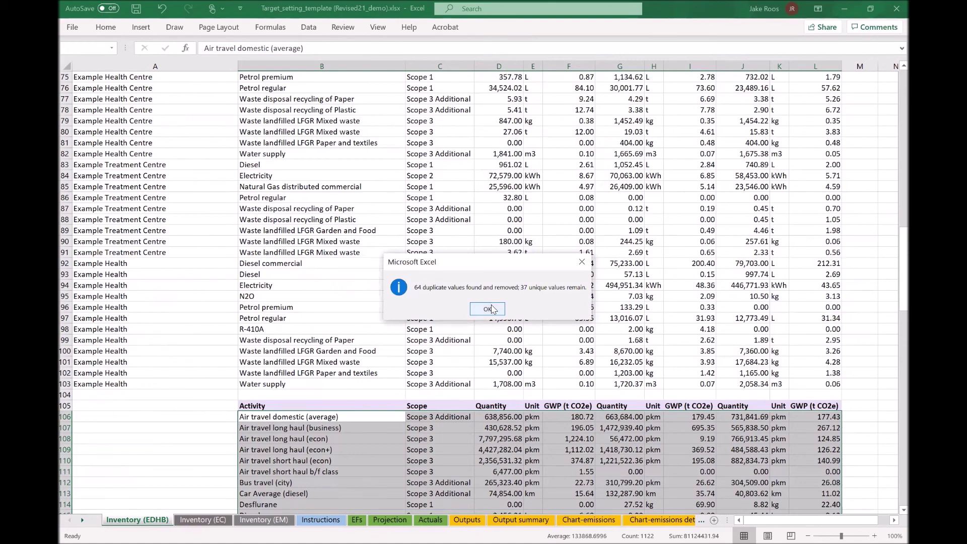
{"action": "left_click", "coordinate": [492, 309]}
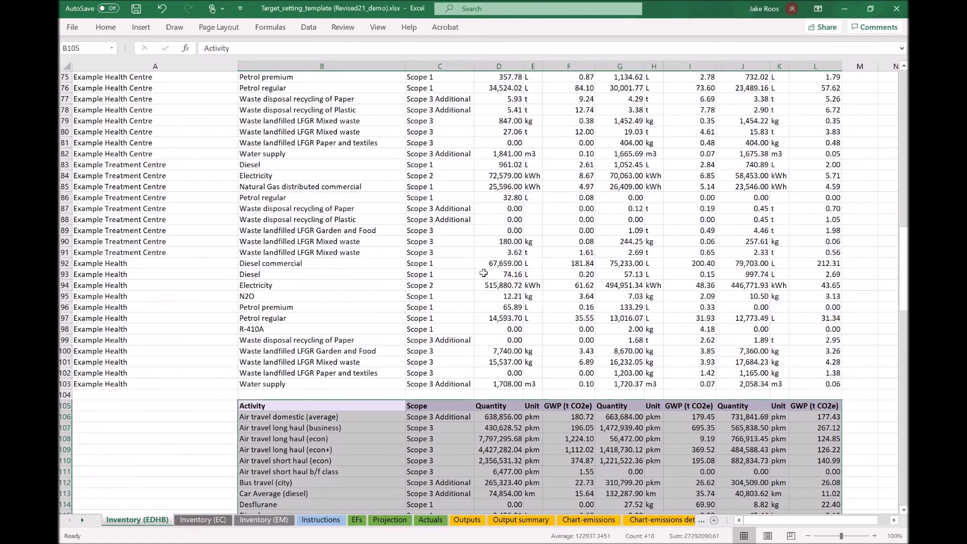
Review the deduplicated activity list on the Inventory (EDHB) sheet against the full inventory above it.
{"action": "scroll", "coordinate": [483, 273], "scroll_direction": "down", "scroll_amount": 10}
{"action": "scroll", "coordinate": [485, 274], "scroll_direction": "up", "scroll_amount": 1}
{"action": "scroll", "coordinate": [485, 275], "scroll_direction": "down", "scroll_amount": 1}
{"action": "scroll", "coordinate": [485, 274], "scroll_direction": "up", "scroll_amount": 2}
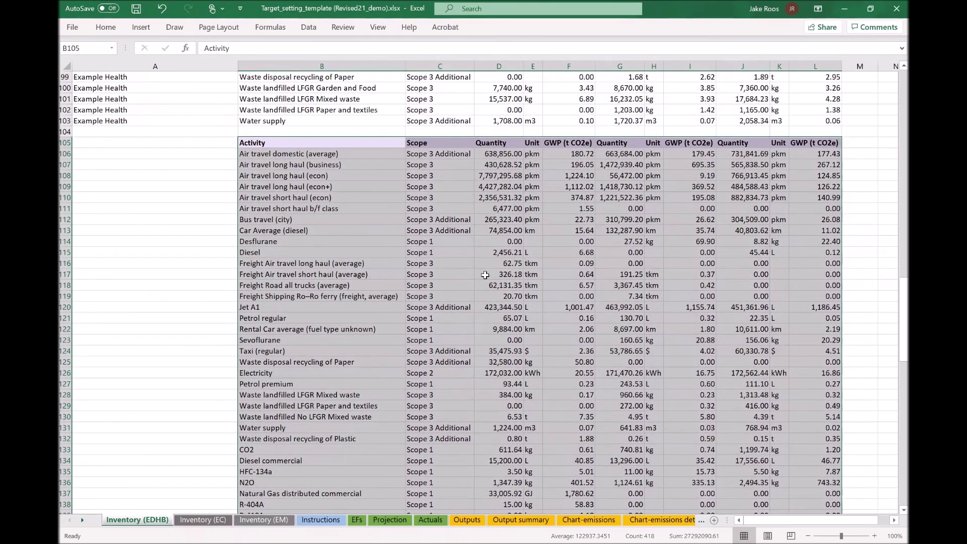
{"action": "scroll", "coordinate": [485, 275], "scroll_direction": "down", "scroll_amount": 1}
{"action": "scroll", "coordinate": [485, 274], "scroll_direction": "up", "scroll_amount": 1}
{"action": "scroll", "coordinate": [422, 316], "scroll_direction": "down", "scroll_amount": 2}
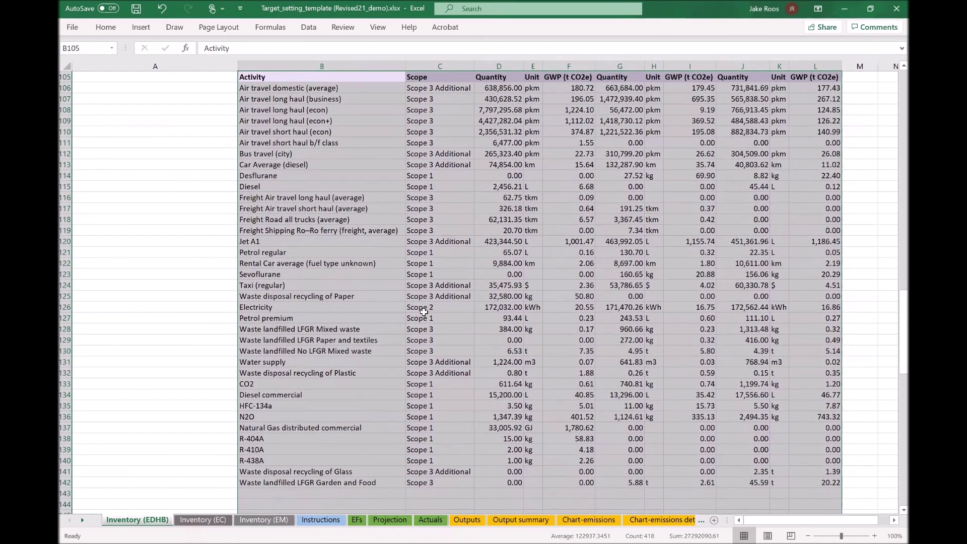
{"action": "scroll", "coordinate": [423, 312], "scroll_direction": "up", "scroll_amount": 12}
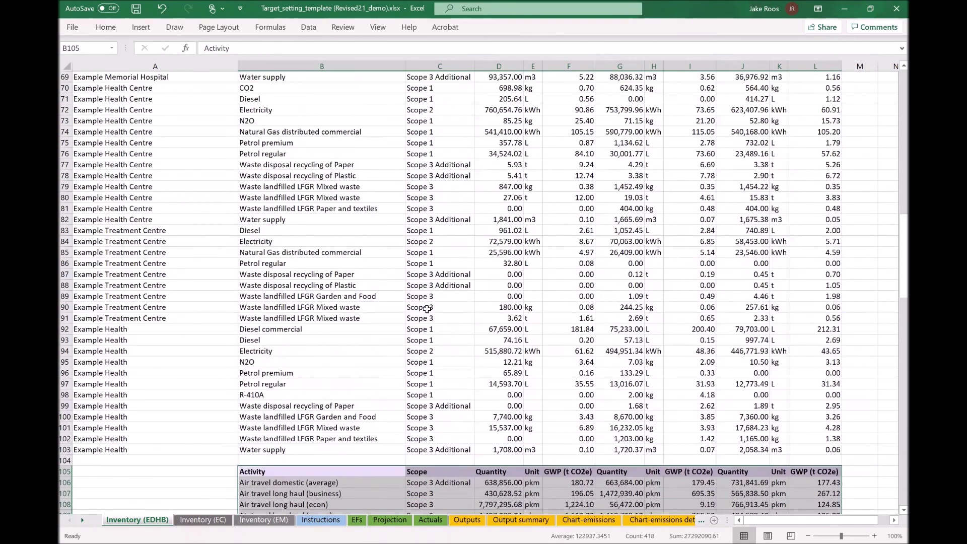
{"action": "scroll", "coordinate": [428, 307], "scroll_direction": "up", "scroll_amount": 1}
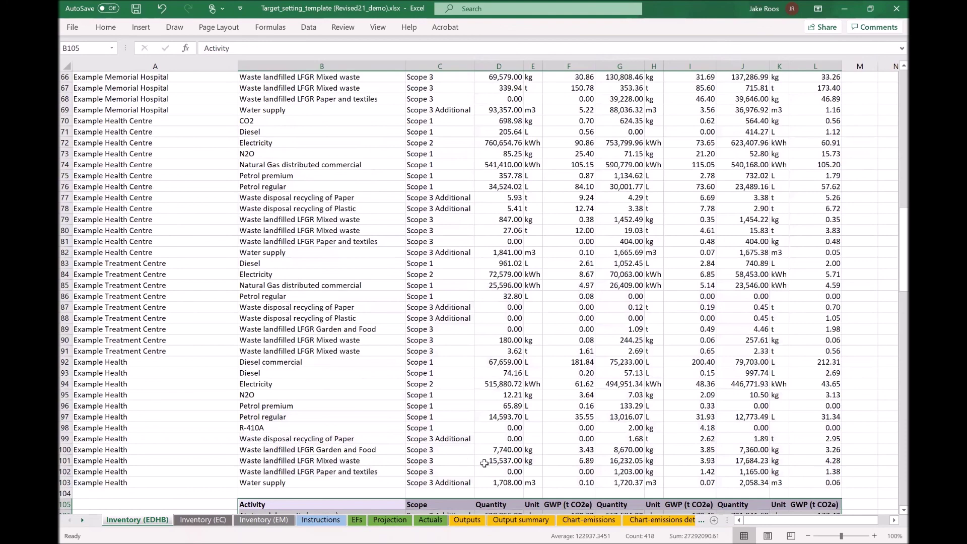
Check how far the blank input rows extend on the Projection sheet.
{"action": "left_click", "coordinate": [390, 520]}
{"action": "scroll", "coordinate": [159, 231], "scroll_direction": "down", "scroll_amount": 14}
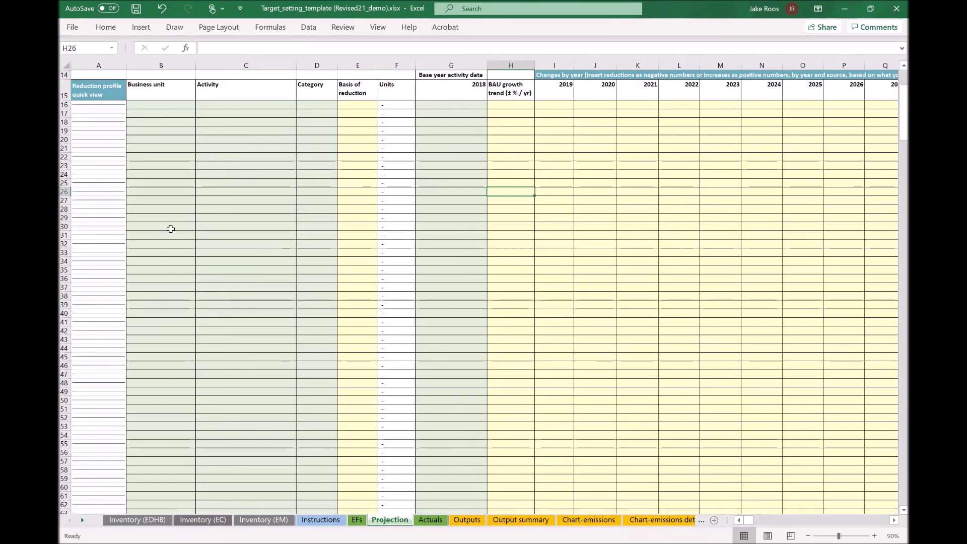
{"action": "scroll", "coordinate": [181, 229], "scroll_direction": "down", "scroll_amount": 7}
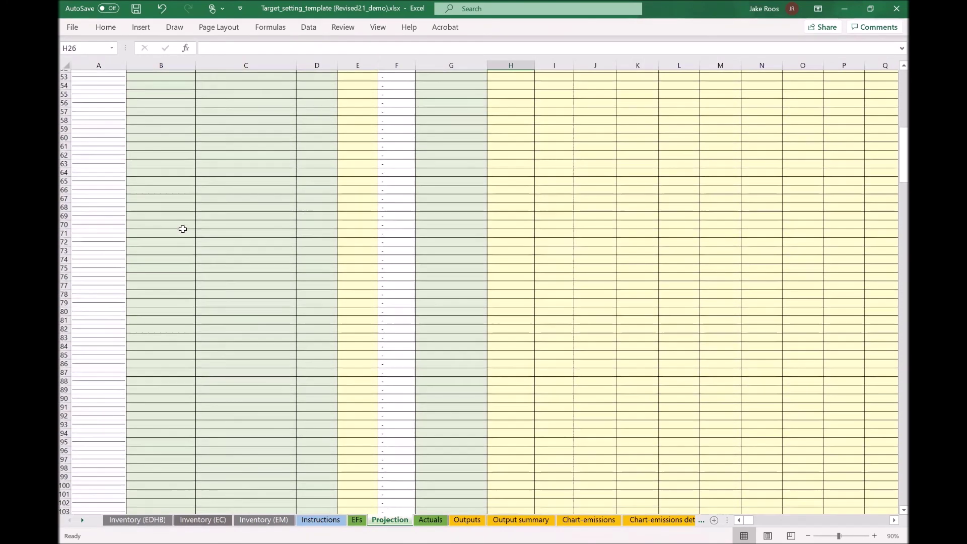
{"action": "scroll", "coordinate": [201, 230], "scroll_direction": "up", "scroll_amount": 20}
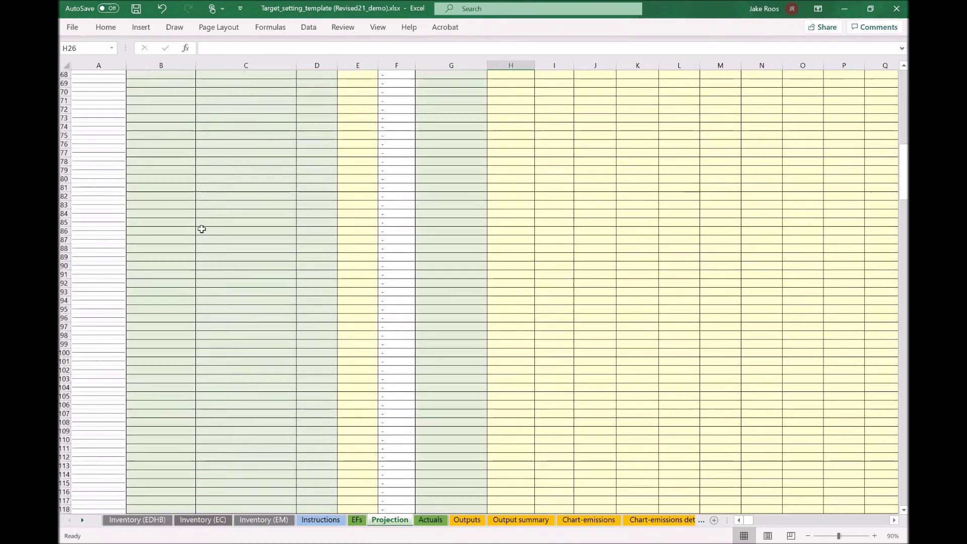
Review the full inventory listing by business unit on the Inventory (EDHB) sheet as the source for the Projection sheet rows.
{"action": "scroll", "coordinate": [207, 231], "scroll_direction": "up", "scroll_amount": 2}
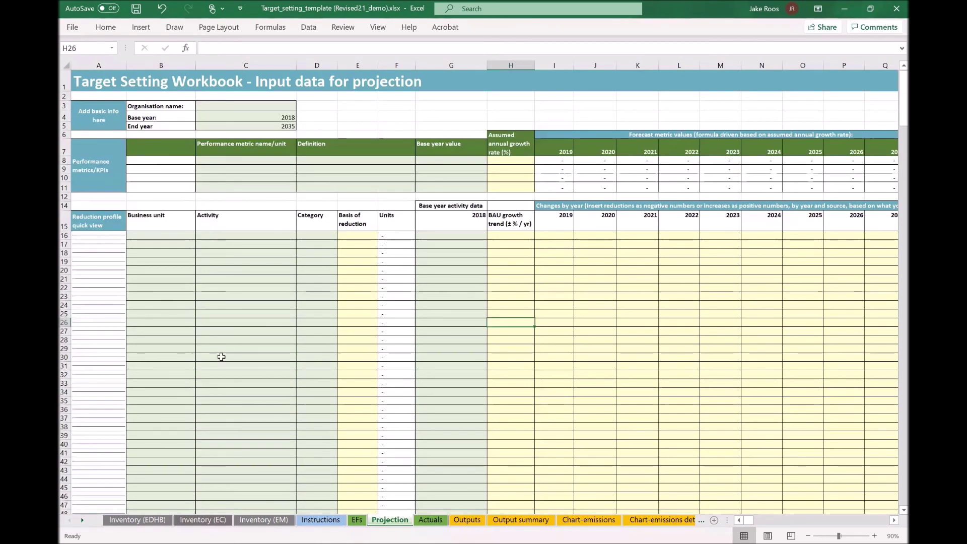
{"action": "left_click", "coordinate": [133, 520]}
{"action": "scroll", "coordinate": [129, 418], "scroll_direction": "down", "scroll_amount": 3}
{"action": "scroll", "coordinate": [131, 417], "scroll_direction": "up", "scroll_amount": 5}
{"action": "scroll", "coordinate": [131, 417], "scroll_direction": "up", "scroll_amount": 18}
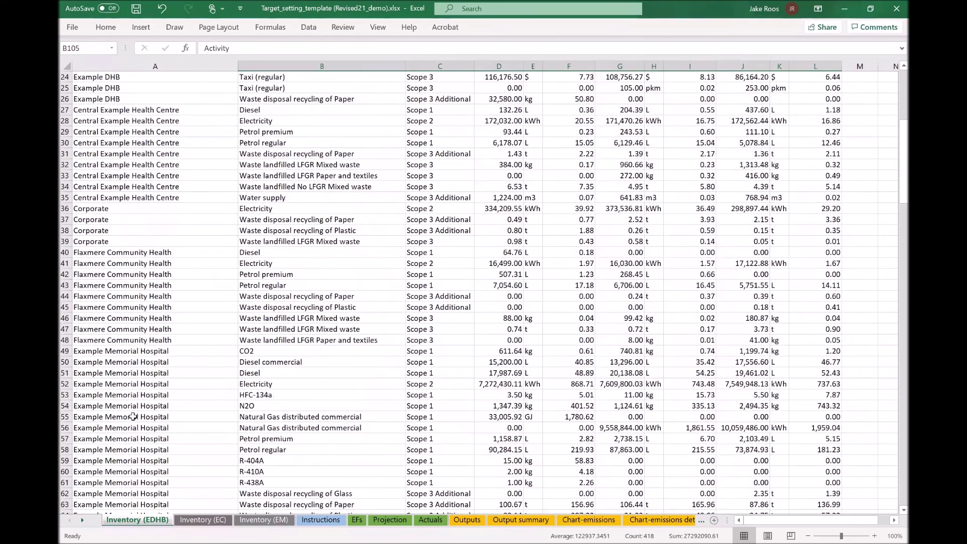
{"action": "scroll", "coordinate": [137, 410], "scroll_direction": "down", "scroll_amount": 20}
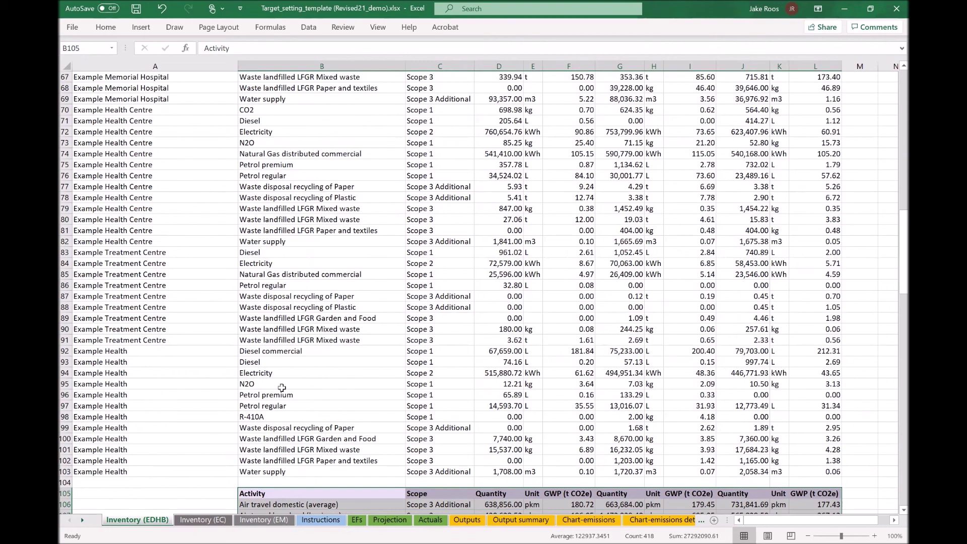
{"action": "scroll", "coordinate": [334, 370], "scroll_direction": "up", "scroll_amount": 20}
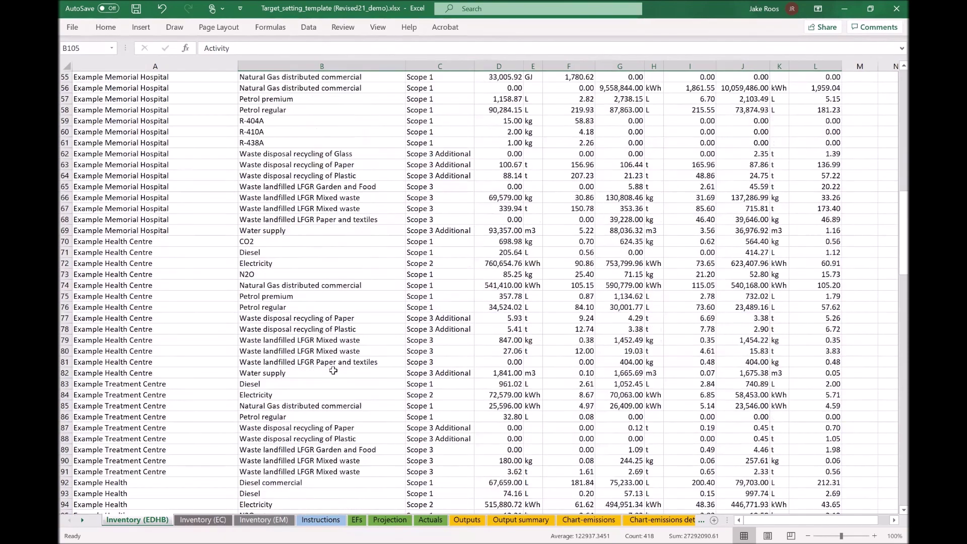
{"action": "scroll", "coordinate": [333, 370], "scroll_direction": "up", "scroll_amount": 1}
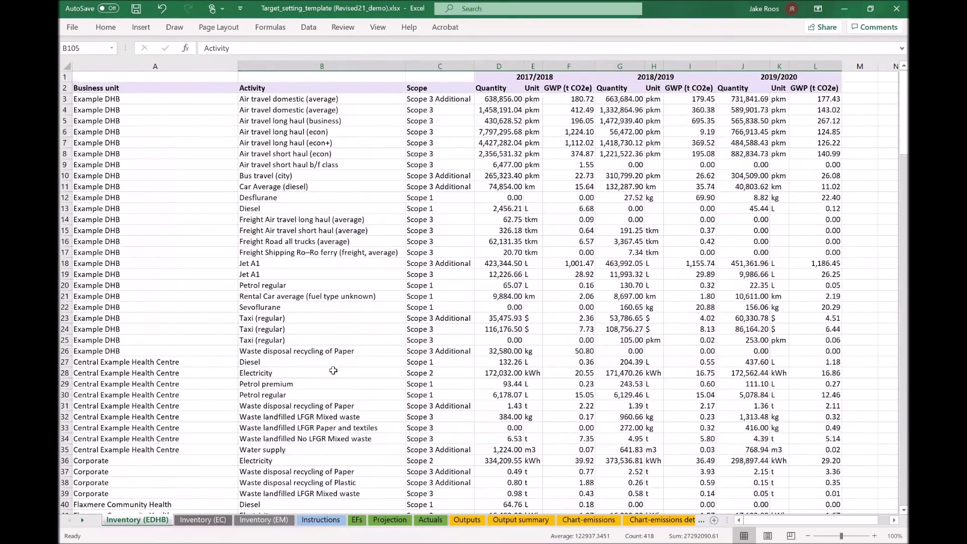
{"action": "scroll", "coordinate": [333, 370], "scroll_direction": "down", "scroll_amount": 9}
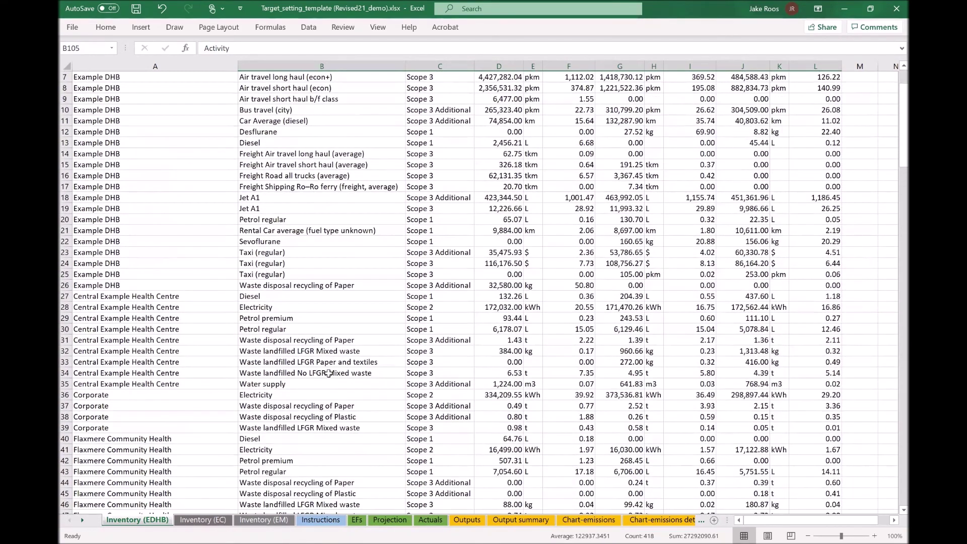
{"action": "scroll", "coordinate": [328, 374], "scroll_direction": "down", "scroll_amount": 18}
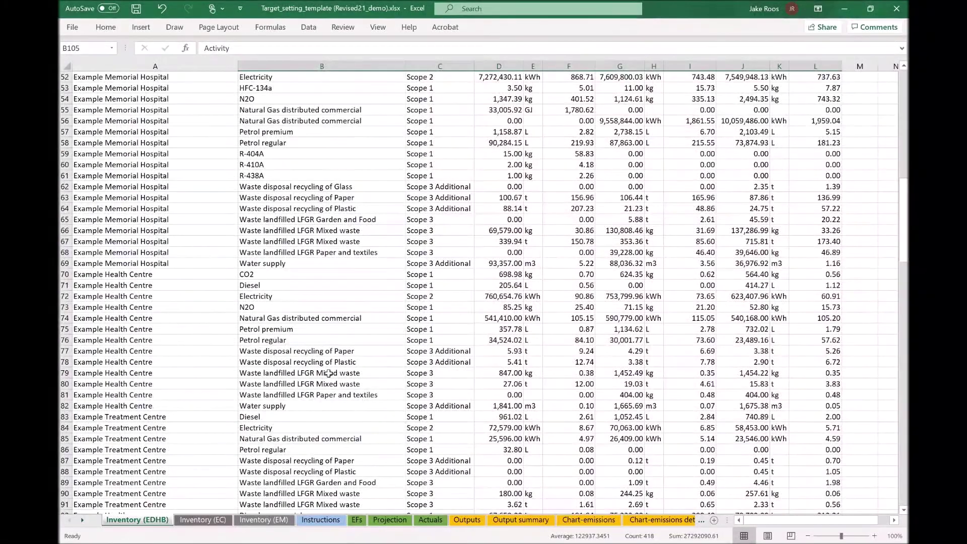
{"action": "scroll", "coordinate": [328, 375], "scroll_direction": "up", "scroll_amount": 3}
{"action": "scroll", "coordinate": [328, 374], "scroll_direction": "up", "scroll_amount": 1}
Create a PivotTable on a new worksheet from the inventory range A2:L103 of the Inventory (EDHB) sheet.
{"action": "left_click", "coordinate": [301, 320]}
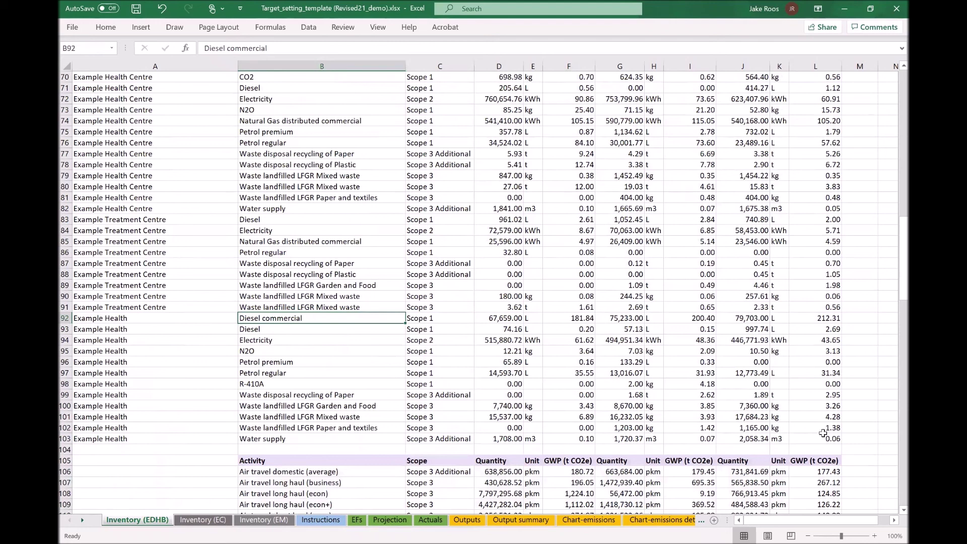
{"action": "left_click_drag", "start_coordinate": [818, 438], "coordinate": [68, 33]}
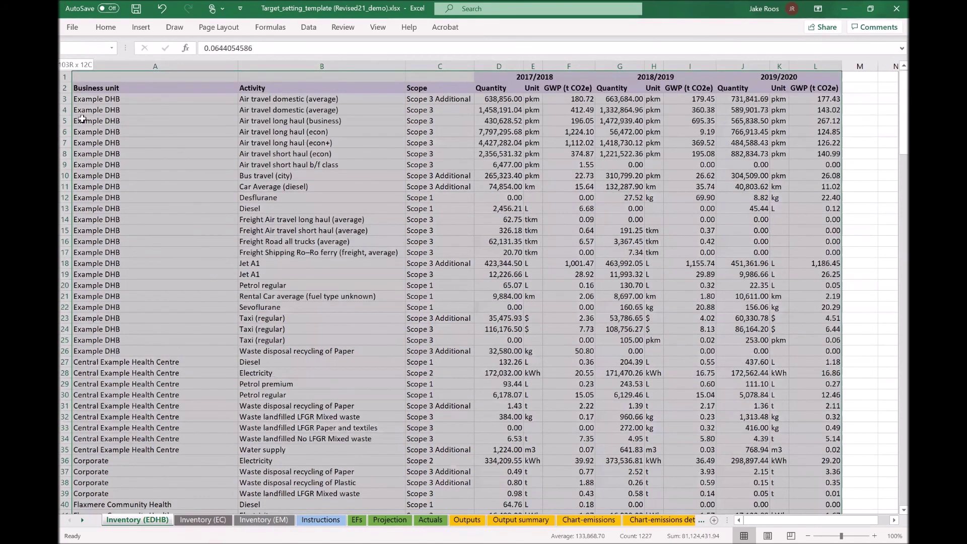
{"action": "left_click_drag", "start_coordinate": [79, 86], "coordinate": [80, 88]}
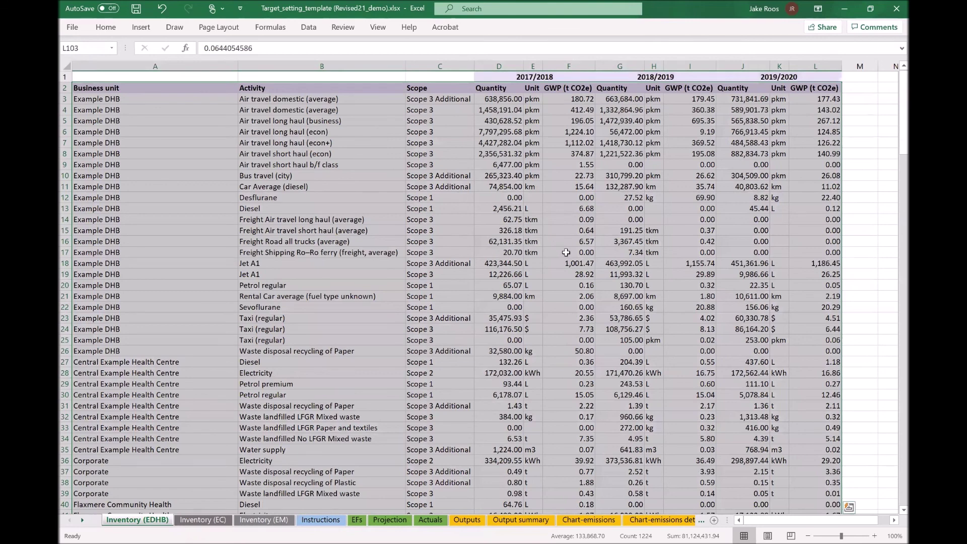
{"action": "left_click", "coordinate": [141, 29]}
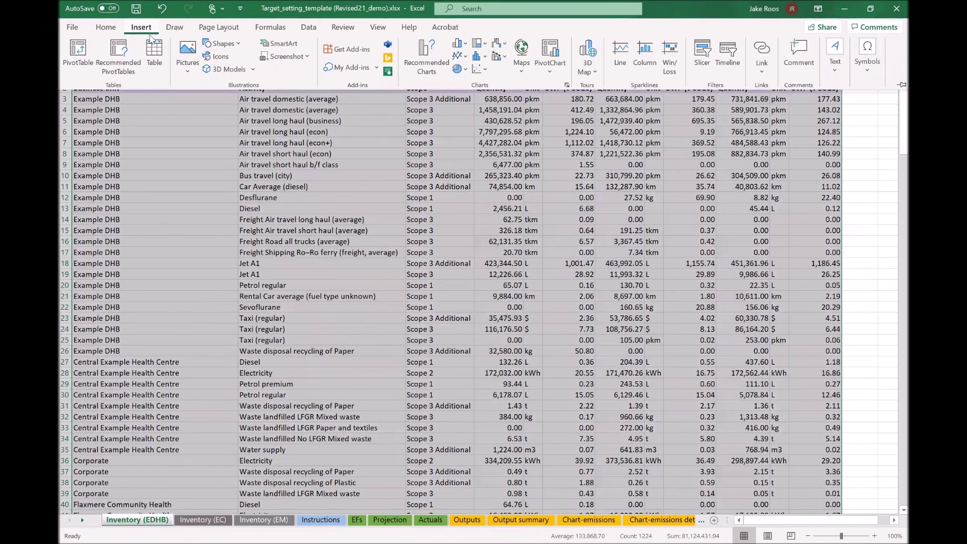
{"action": "left_click", "coordinate": [80, 57]}
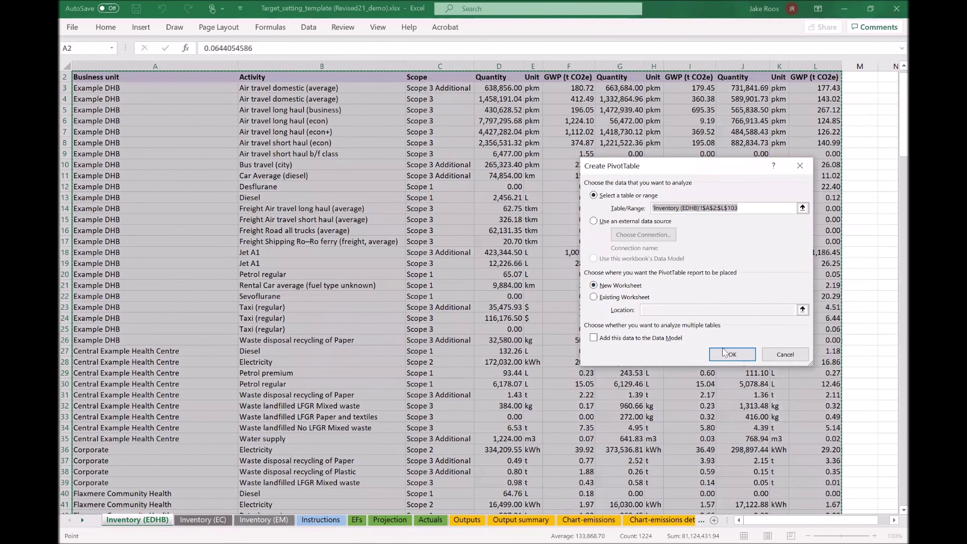
{"action": "left_click", "coordinate": [725, 355]}
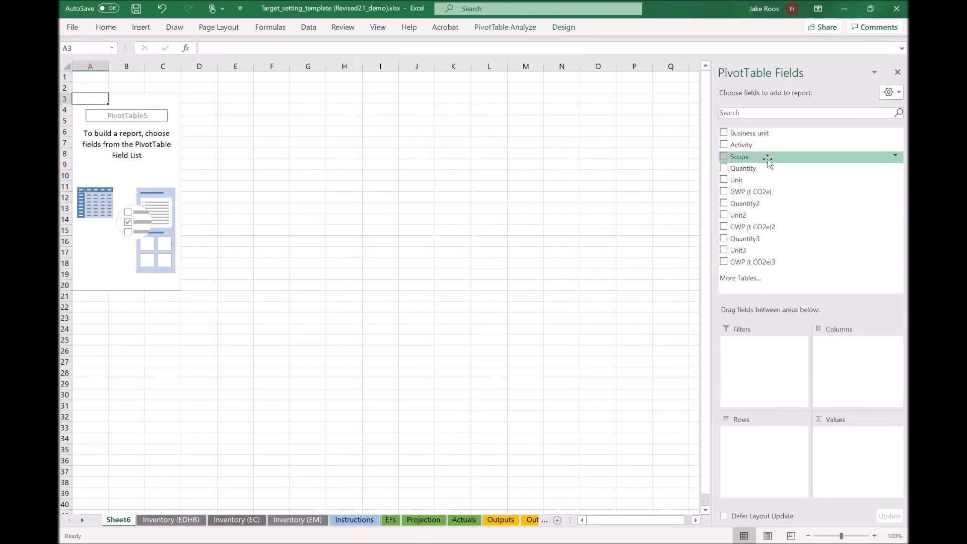
Add Activity as the PivotTable rows, with sums of Quantity and GWP (t CO2e) as the values.
{"action": "left_click", "coordinate": [723, 146]}
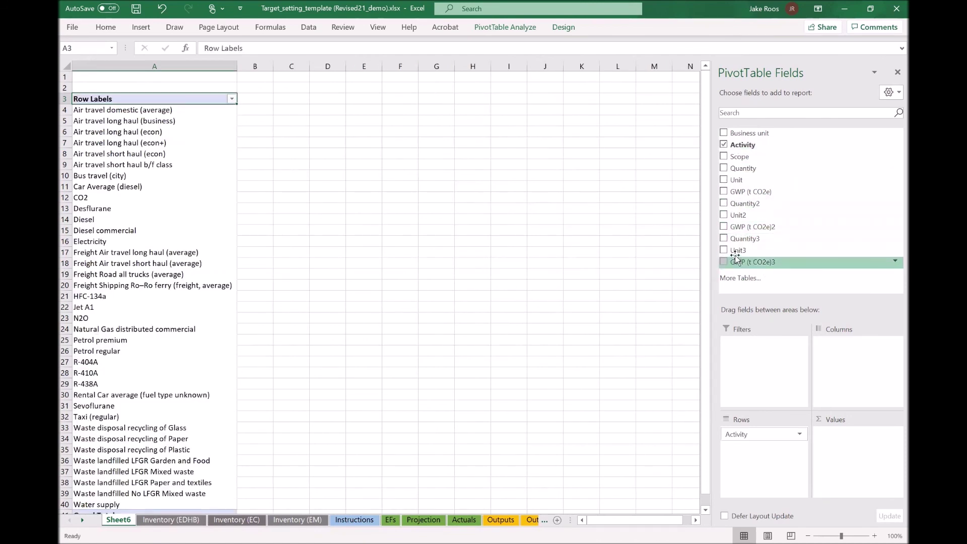
{"action": "left_click", "coordinate": [724, 169]}
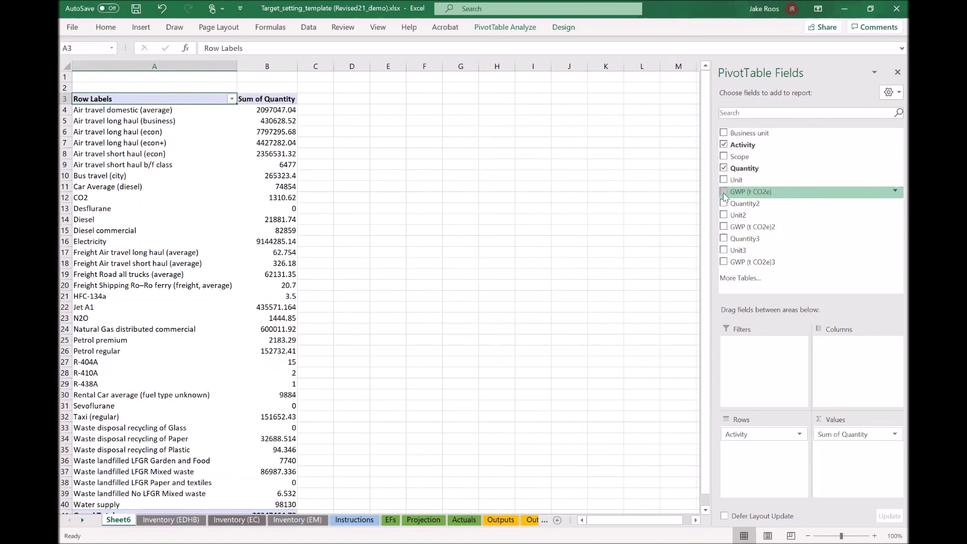
{"action": "left_click", "coordinate": [723, 192]}
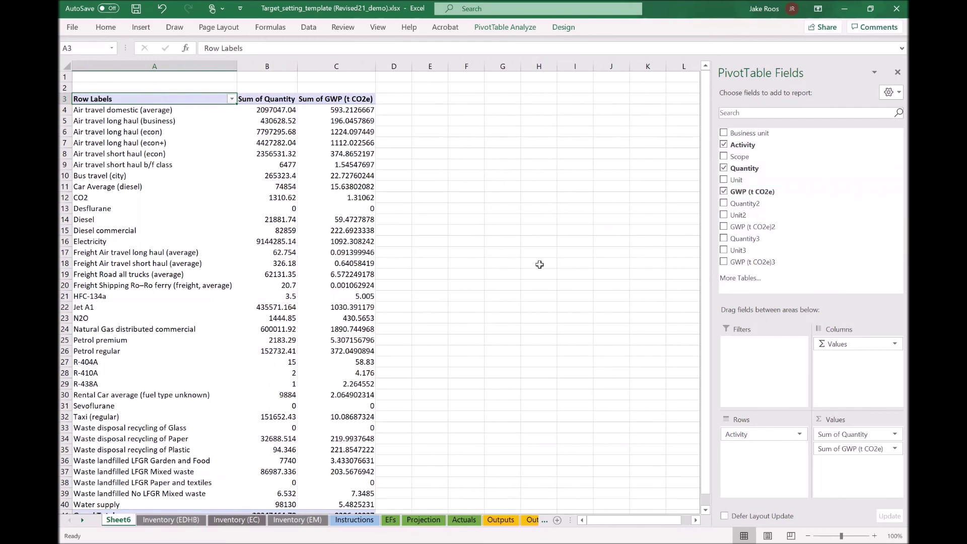
Examine the summed quantity and GWP (t CO2e) for each activity down to the grand total.
{"action": "scroll", "coordinate": [538, 264], "scroll_direction": "down", "scroll_amount": 3}
{"action": "scroll", "coordinate": [538, 272], "scroll_direction": "up", "scroll_amount": 3}
{"action": "scroll", "coordinate": [538, 271], "scroll_direction": "down", "scroll_amount": 3}
{"action": "scroll", "coordinate": [538, 271], "scroll_direction": "up", "scroll_amount": 3}
{"action": "scroll", "coordinate": [537, 271], "scroll_direction": "down", "scroll_amount": 1}
{"action": "scroll", "coordinate": [538, 271], "scroll_direction": "up", "scroll_amount": 1}
{"action": "left_click", "coordinate": [266, 111]}
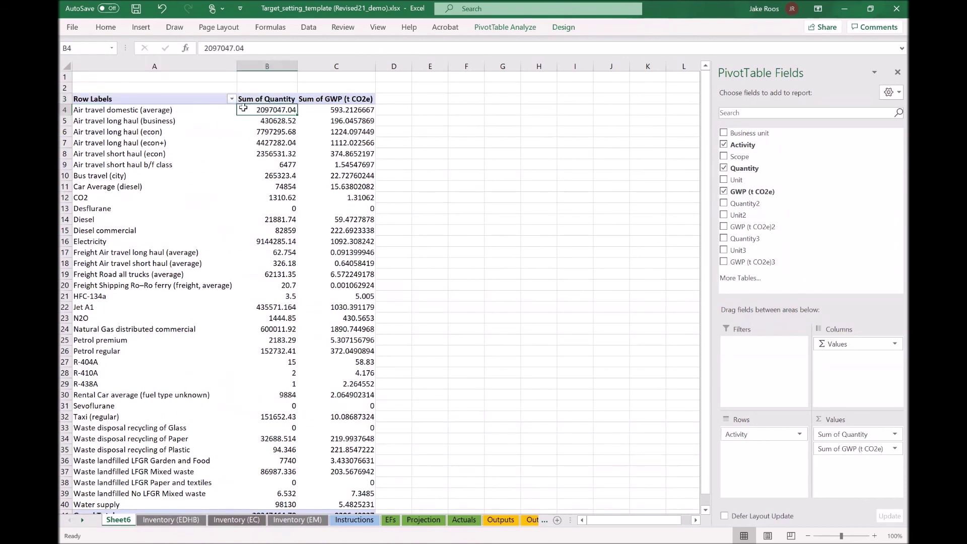
{"action": "left_click", "coordinate": [429, 111]}
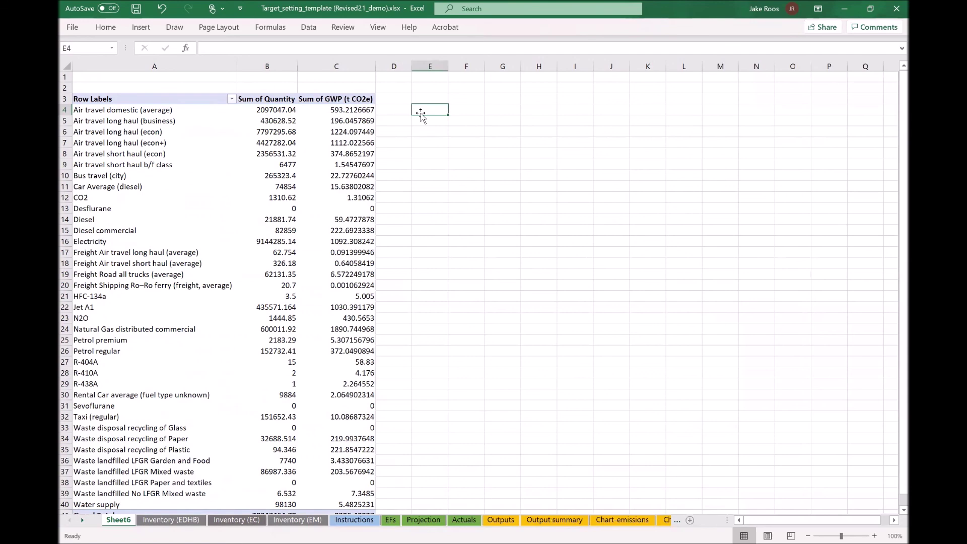
{"action": "left_click", "coordinate": [345, 111]}
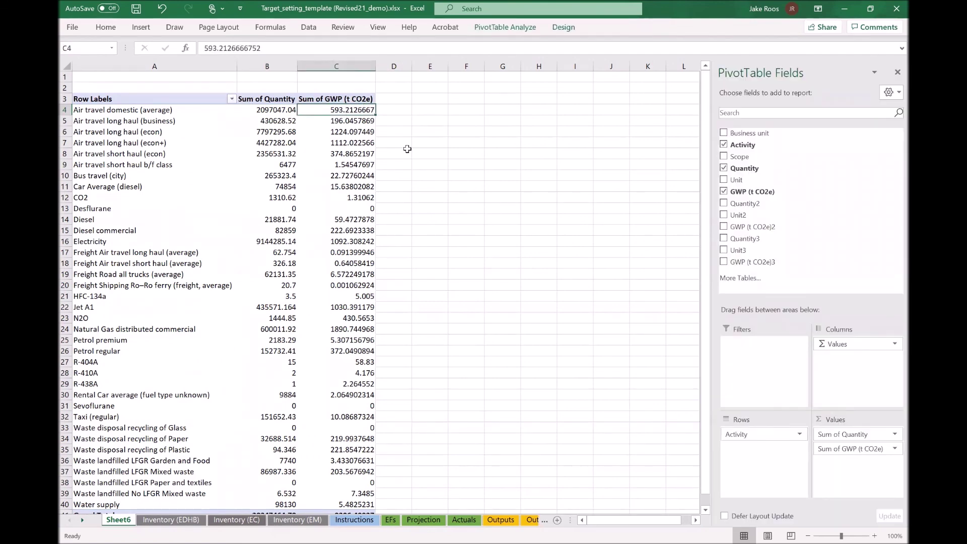
{"action": "scroll", "coordinate": [407, 150], "scroll_direction": "down", "scroll_amount": 1}
{"action": "scroll", "coordinate": [407, 150], "scroll_direction": "down", "scroll_amount": 1}
{"action": "scroll", "coordinate": [409, 146], "scroll_direction": "up", "scroll_amount": 2}
{"action": "scroll", "coordinate": [409, 144], "scroll_direction": "down", "scroll_amount": 1}
{"action": "scroll", "coordinate": [410, 145], "scroll_direction": "up", "scroll_amount": 1}
{"action": "scroll", "coordinate": [413, 249], "scroll_direction": "down", "scroll_amount": 1}
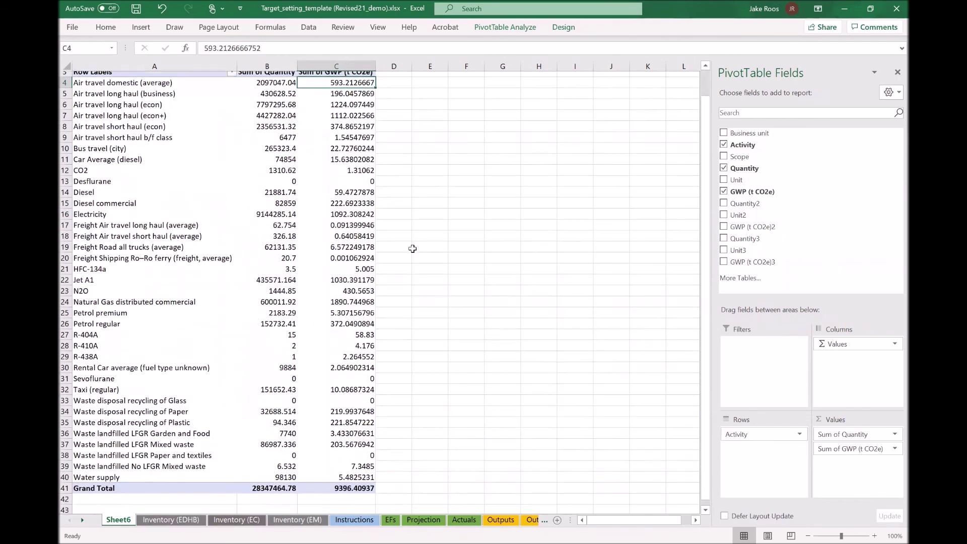
{"action": "scroll", "coordinate": [413, 248], "scroll_direction": "up", "scroll_amount": 1}
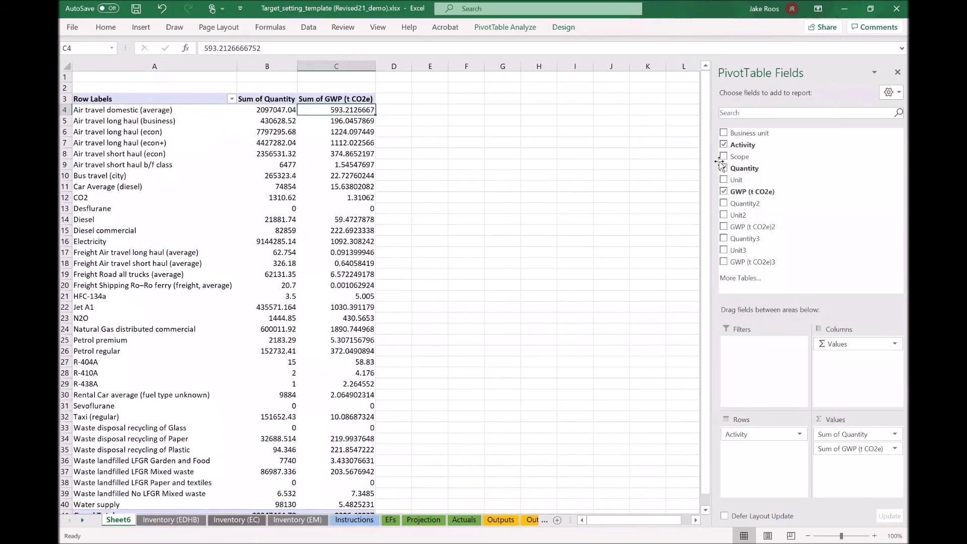
Remove the GWP (t CO2e) field from the PivotTable and look over the activities and quantity sums in A4:B40.
{"action": "left_click", "coordinate": [723, 191]}
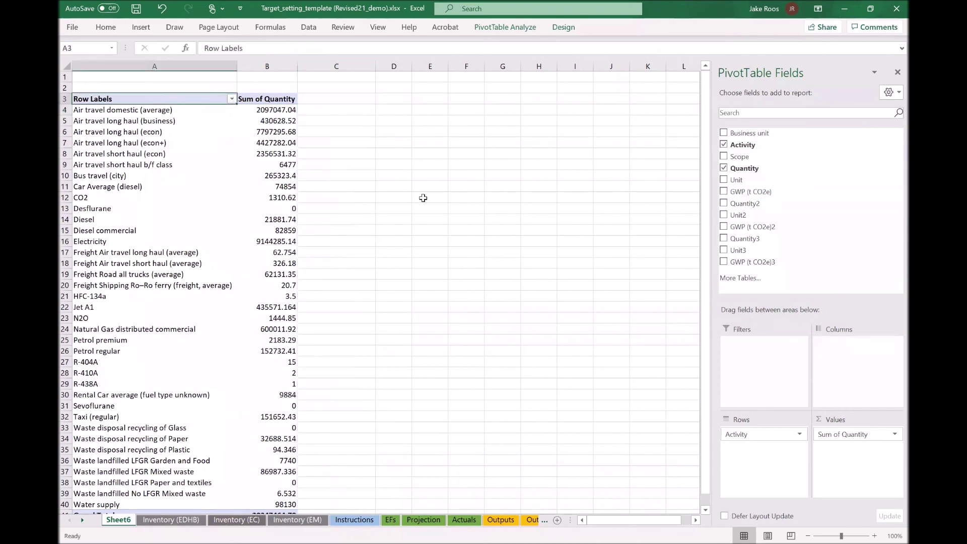
{"action": "scroll", "coordinate": [318, 200], "scroll_direction": "down", "scroll_amount": 1}
{"action": "scroll", "coordinate": [327, 198], "scroll_direction": "up", "scroll_amount": 1}
{"action": "scroll", "coordinate": [367, 237], "scroll_direction": "down", "scroll_amount": 1}
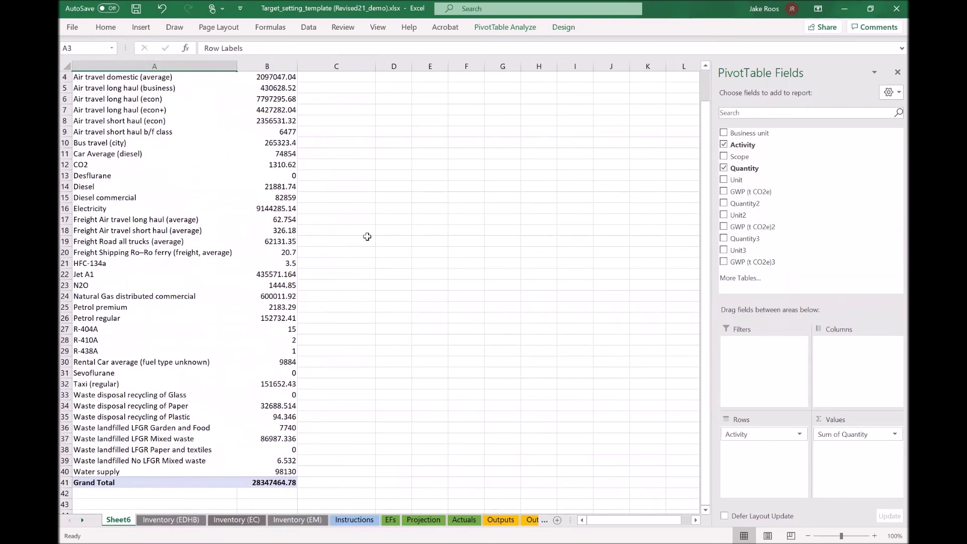
{"action": "scroll", "coordinate": [367, 236], "scroll_direction": "up", "scroll_amount": 1}
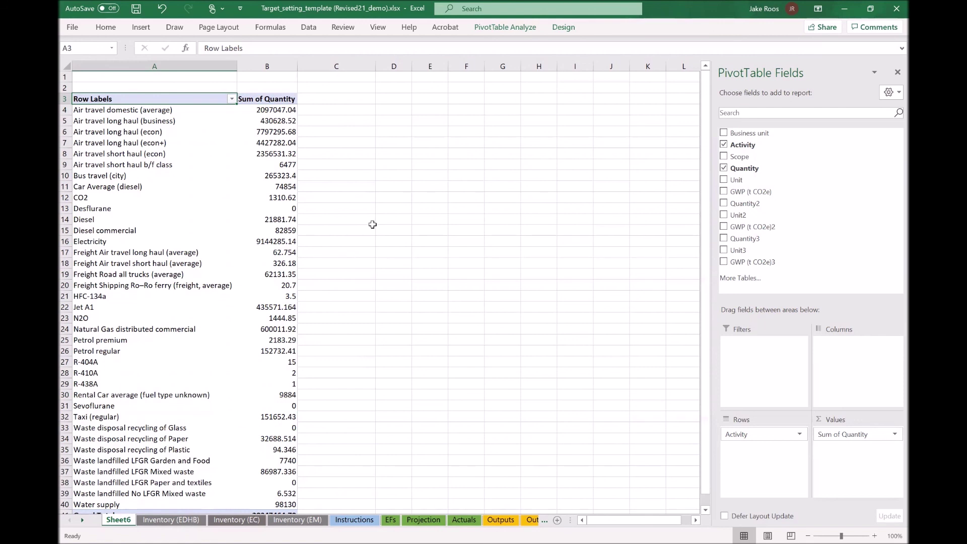
{"action": "scroll", "coordinate": [373, 225], "scroll_direction": "down", "scroll_amount": 1}
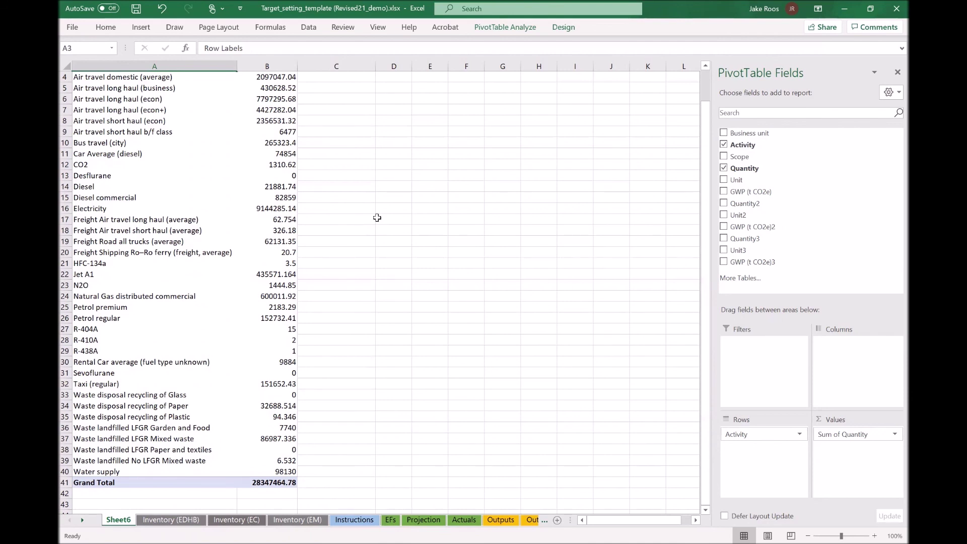
{"action": "scroll", "coordinate": [257, 191], "scroll_direction": "up", "scroll_amount": 1}
{"action": "left_click_drag", "start_coordinate": [97, 109], "coordinate": [259, 489]}
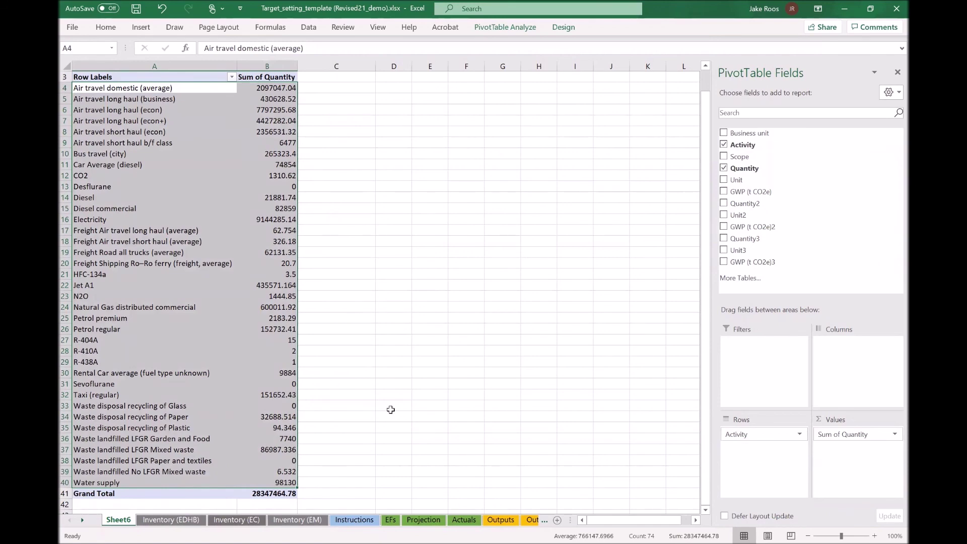
{"action": "left_click", "coordinate": [383, 406]}
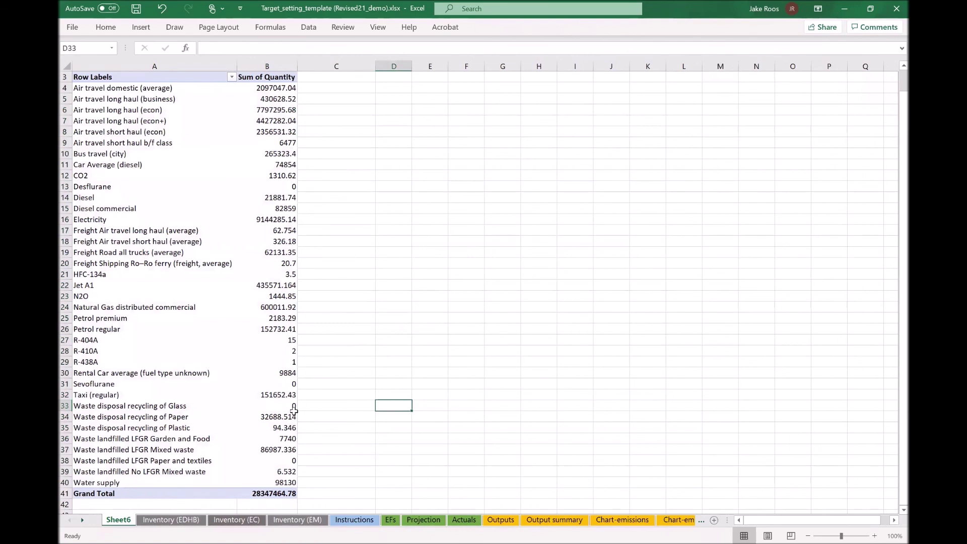
{"action": "scroll", "coordinate": [237, 387], "scroll_direction": "up", "scroll_amount": 1}
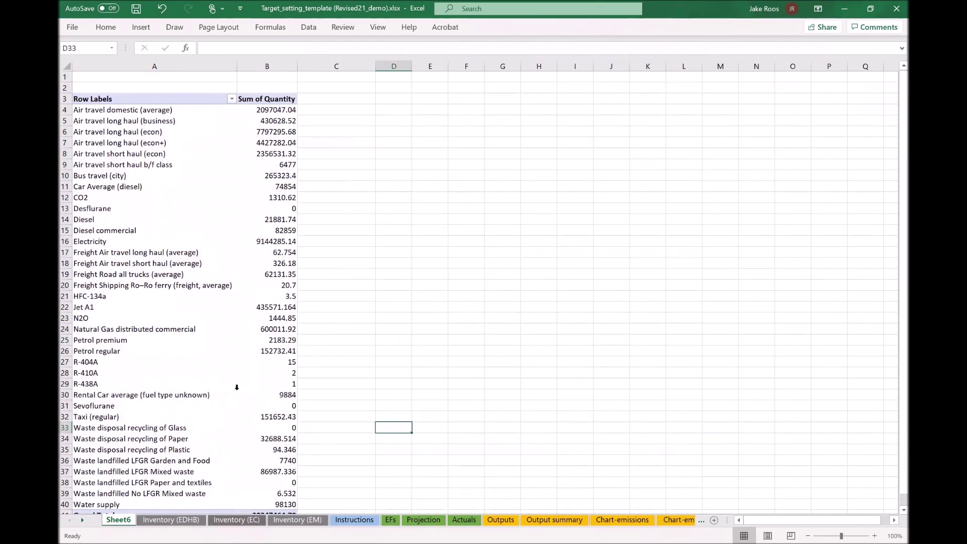
Examine the original Inventory (EDHB) listing for activities repeated across business units and with differing units.
{"action": "left_click", "coordinate": [172, 520]}
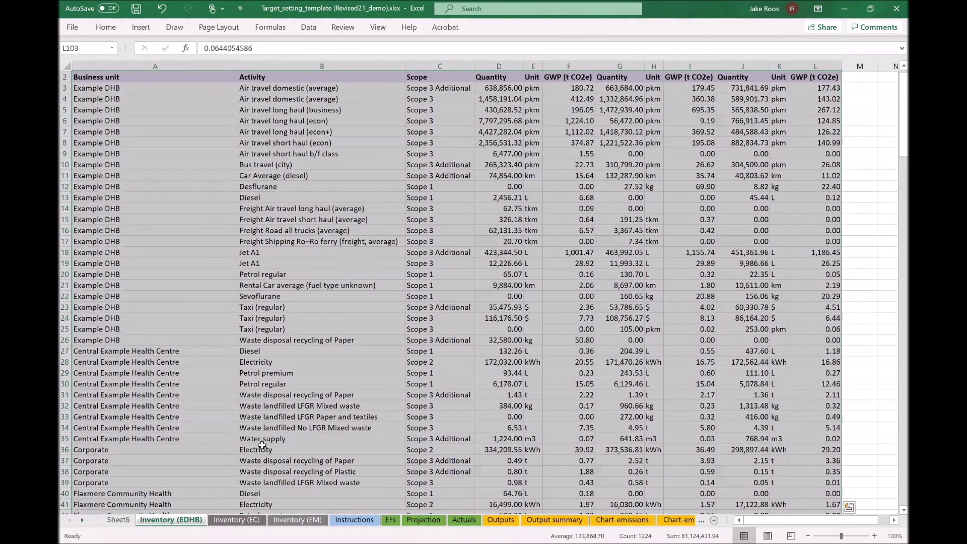
{"action": "left_click", "coordinate": [282, 410]}
{"action": "scroll", "coordinate": [287, 410], "scroll_direction": "down", "scroll_amount": 7}
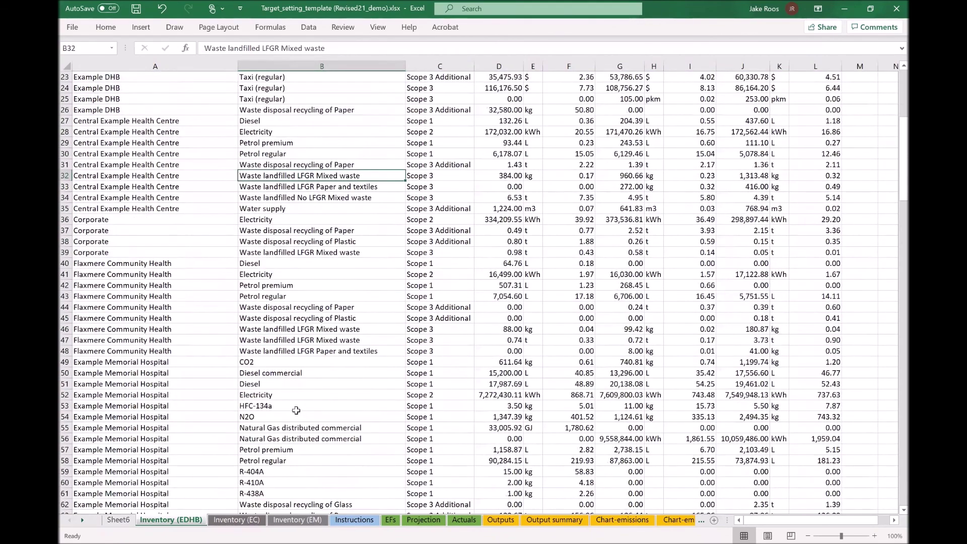
{"action": "scroll", "coordinate": [295, 411], "scroll_direction": "down", "scroll_amount": 11}
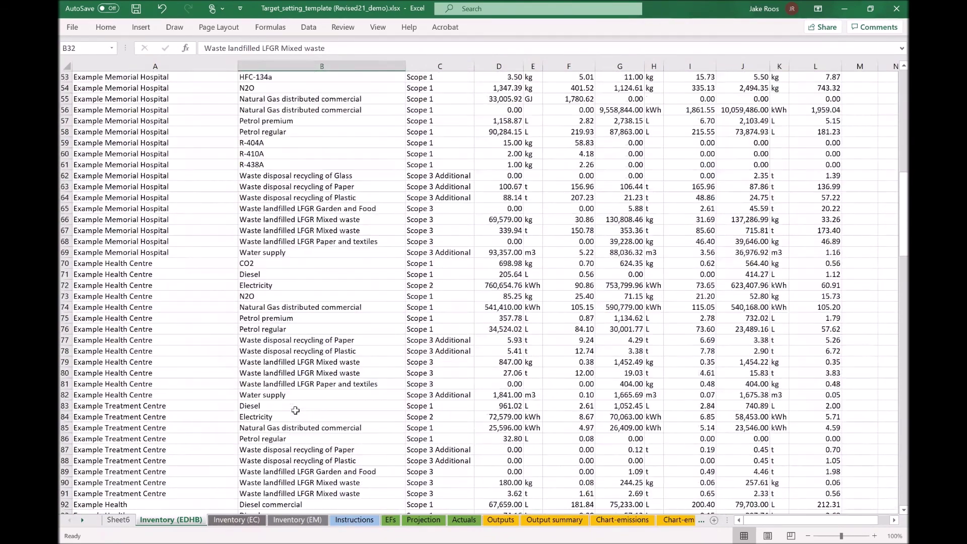
{"action": "scroll", "coordinate": [295, 410], "scroll_direction": "down", "scroll_amount": 6}
{"action": "scroll", "coordinate": [295, 410], "scroll_direction": "up", "scroll_amount": 3}
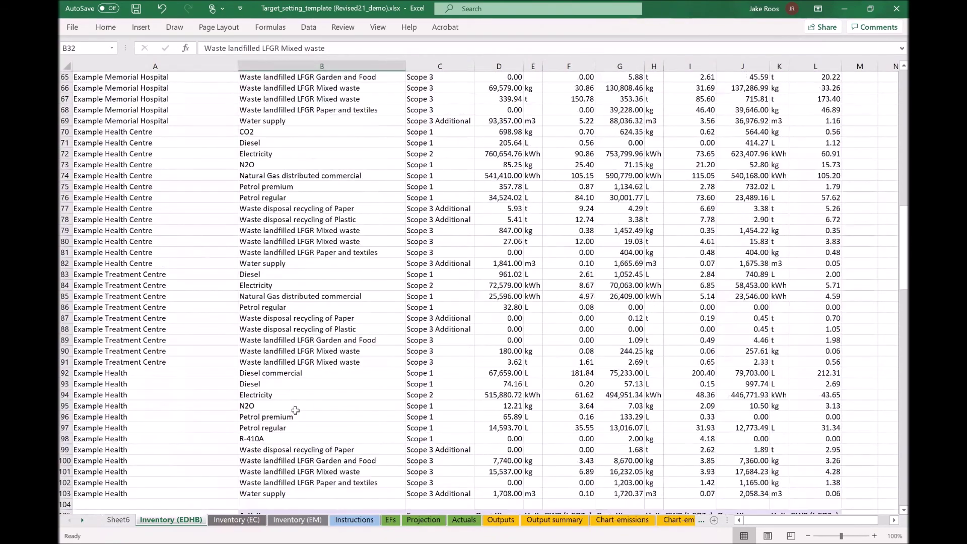
{"action": "scroll", "coordinate": [296, 410], "scroll_direction": "up", "scroll_amount": 8}
{"action": "scroll", "coordinate": [295, 411], "scroll_direction": "up", "scroll_amount": 13}
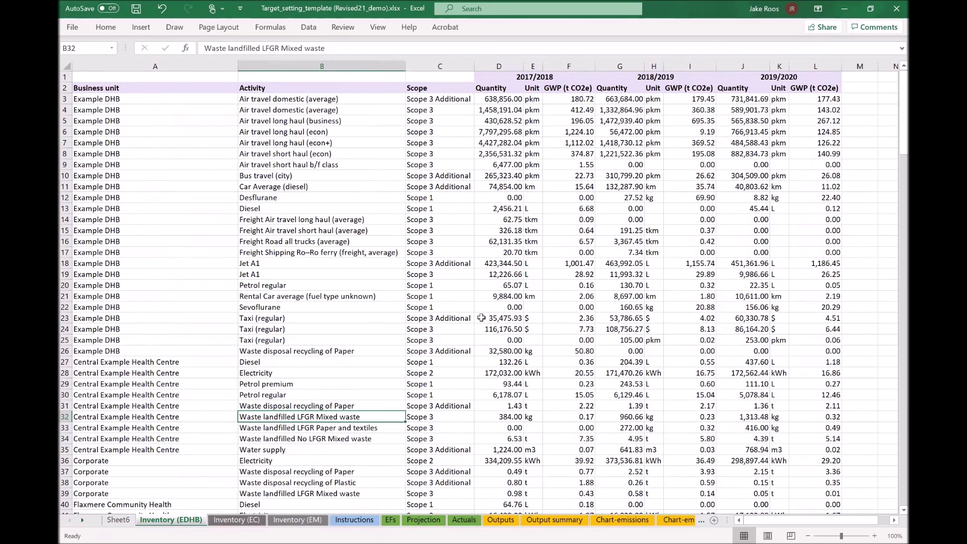
{"action": "scroll", "coordinate": [428, 351], "scroll_direction": "down", "scroll_amount": 7}
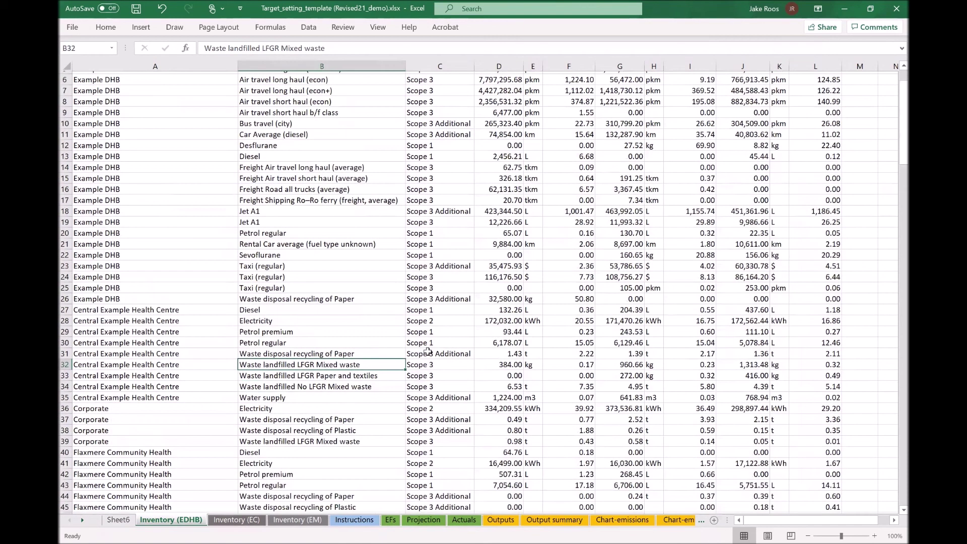
{"action": "scroll", "coordinate": [428, 351], "scroll_direction": "down", "scroll_amount": 3}
{"action": "scroll", "coordinate": [428, 351], "scroll_direction": "down", "scroll_amount": 12}
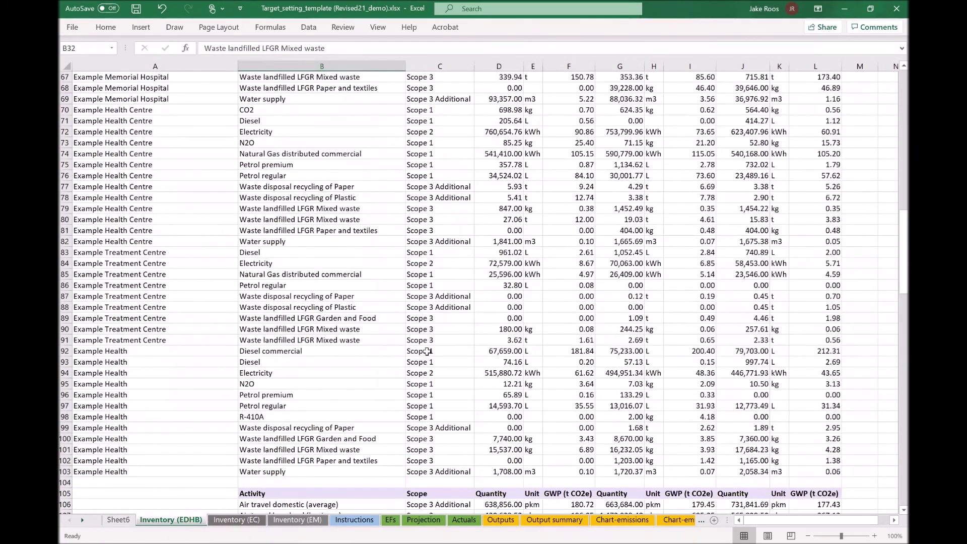
{"action": "scroll", "coordinate": [427, 351], "scroll_direction": "up", "scroll_amount": 2}
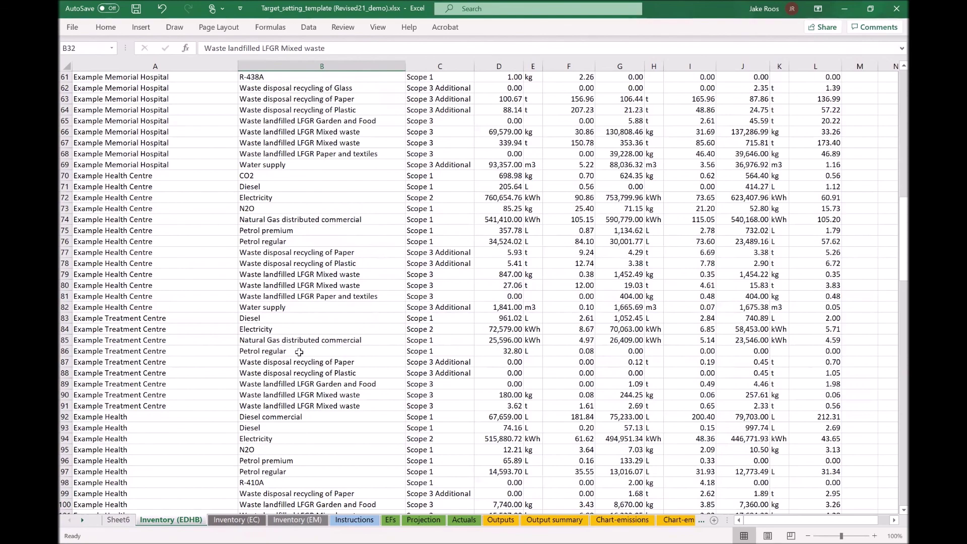
{"action": "scroll", "coordinate": [300, 351], "scroll_direction": "up", "scroll_amount": 13}
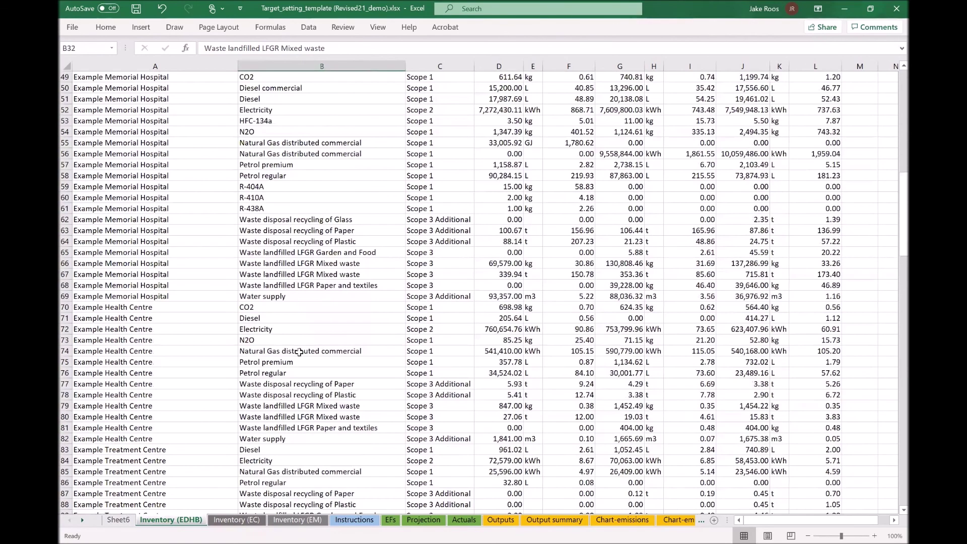
{"action": "scroll", "coordinate": [299, 352], "scroll_direction": "up", "scroll_amount": 7}
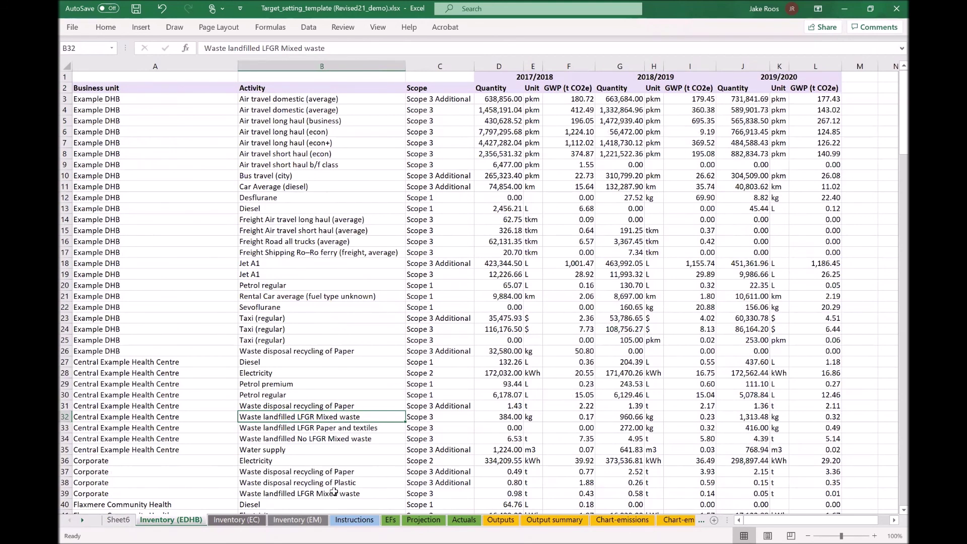
Open the EFs sheet with the emissions factors.
{"action": "left_click", "coordinate": [391, 521]}
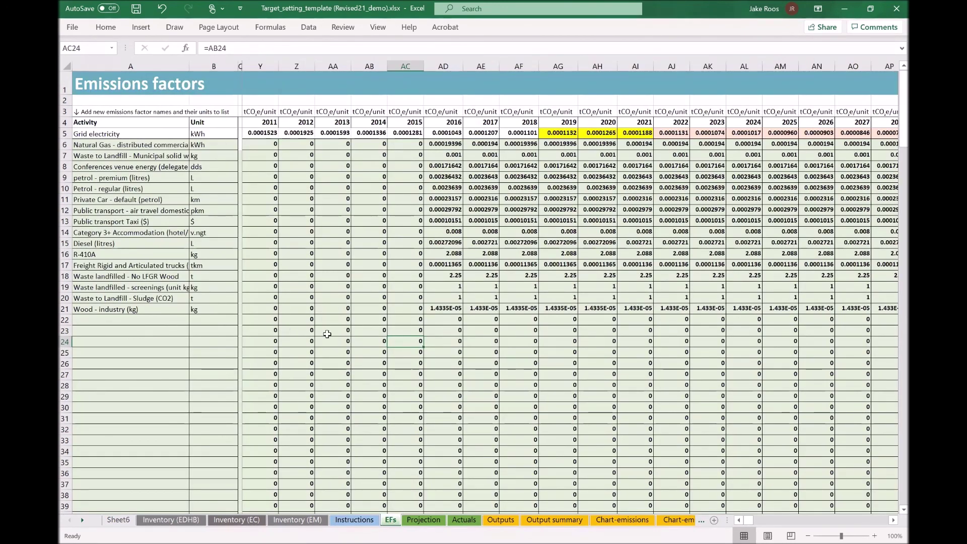